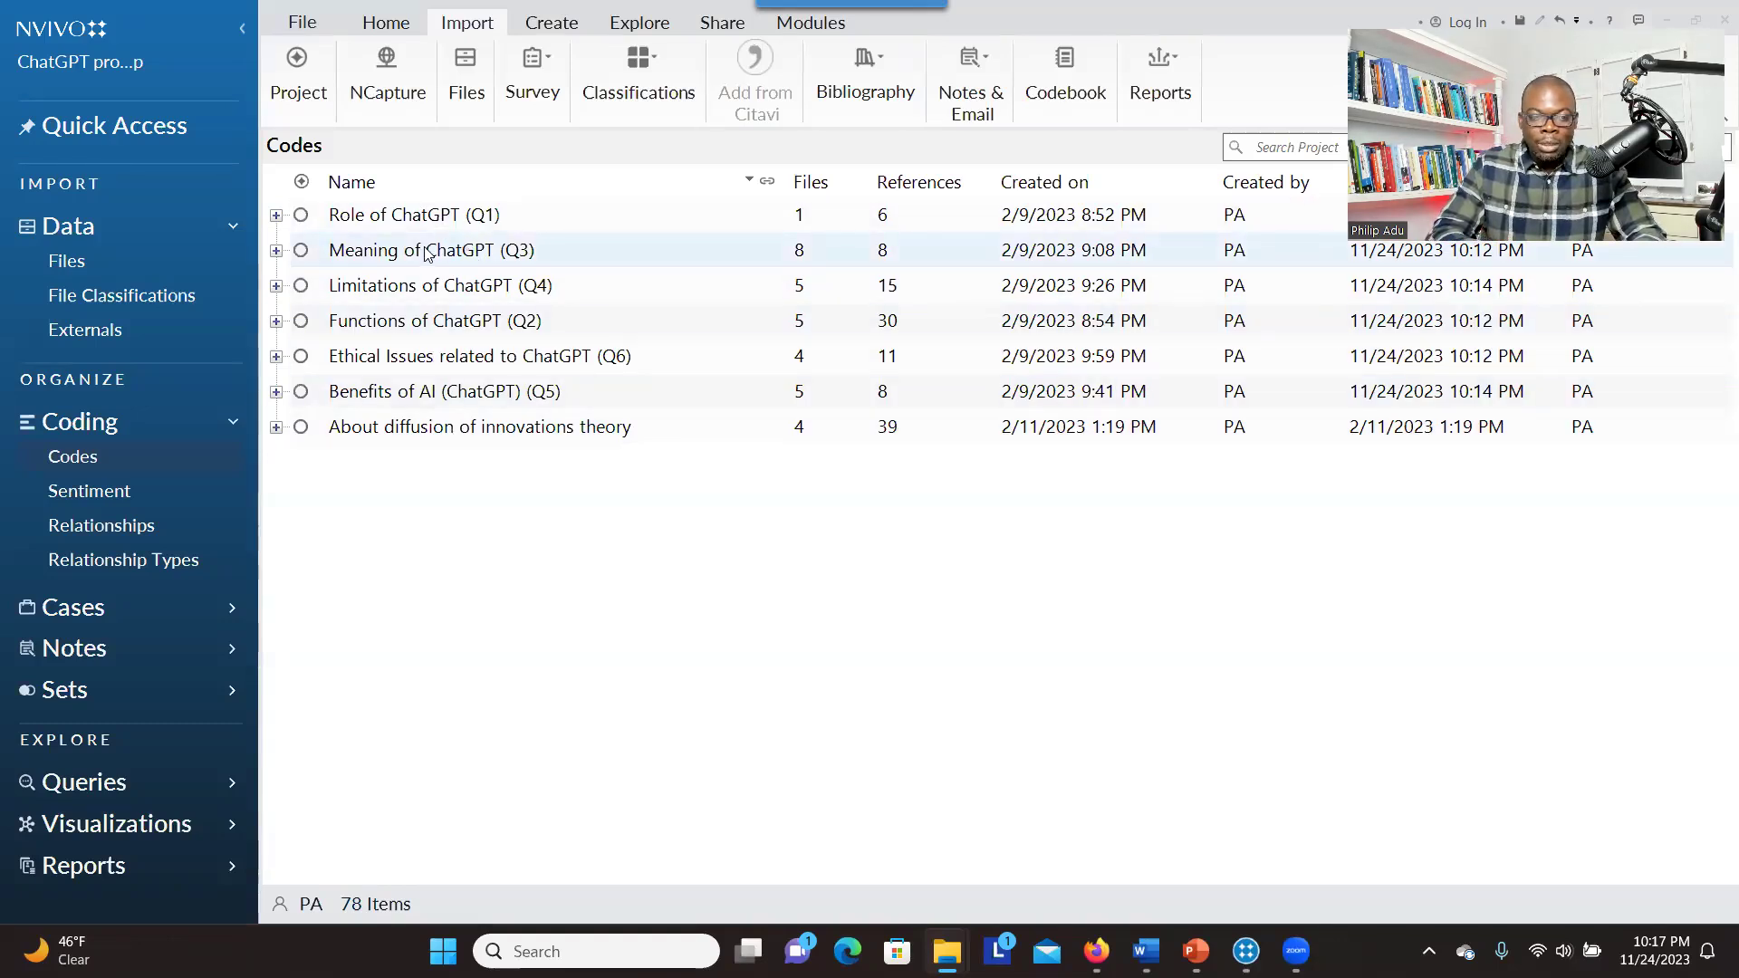
# - Examine the subcodes under the Role, Meaning and Functions of ChatGPT codes
pyautogui.click(276, 214)
pyautogui.click(276, 473)
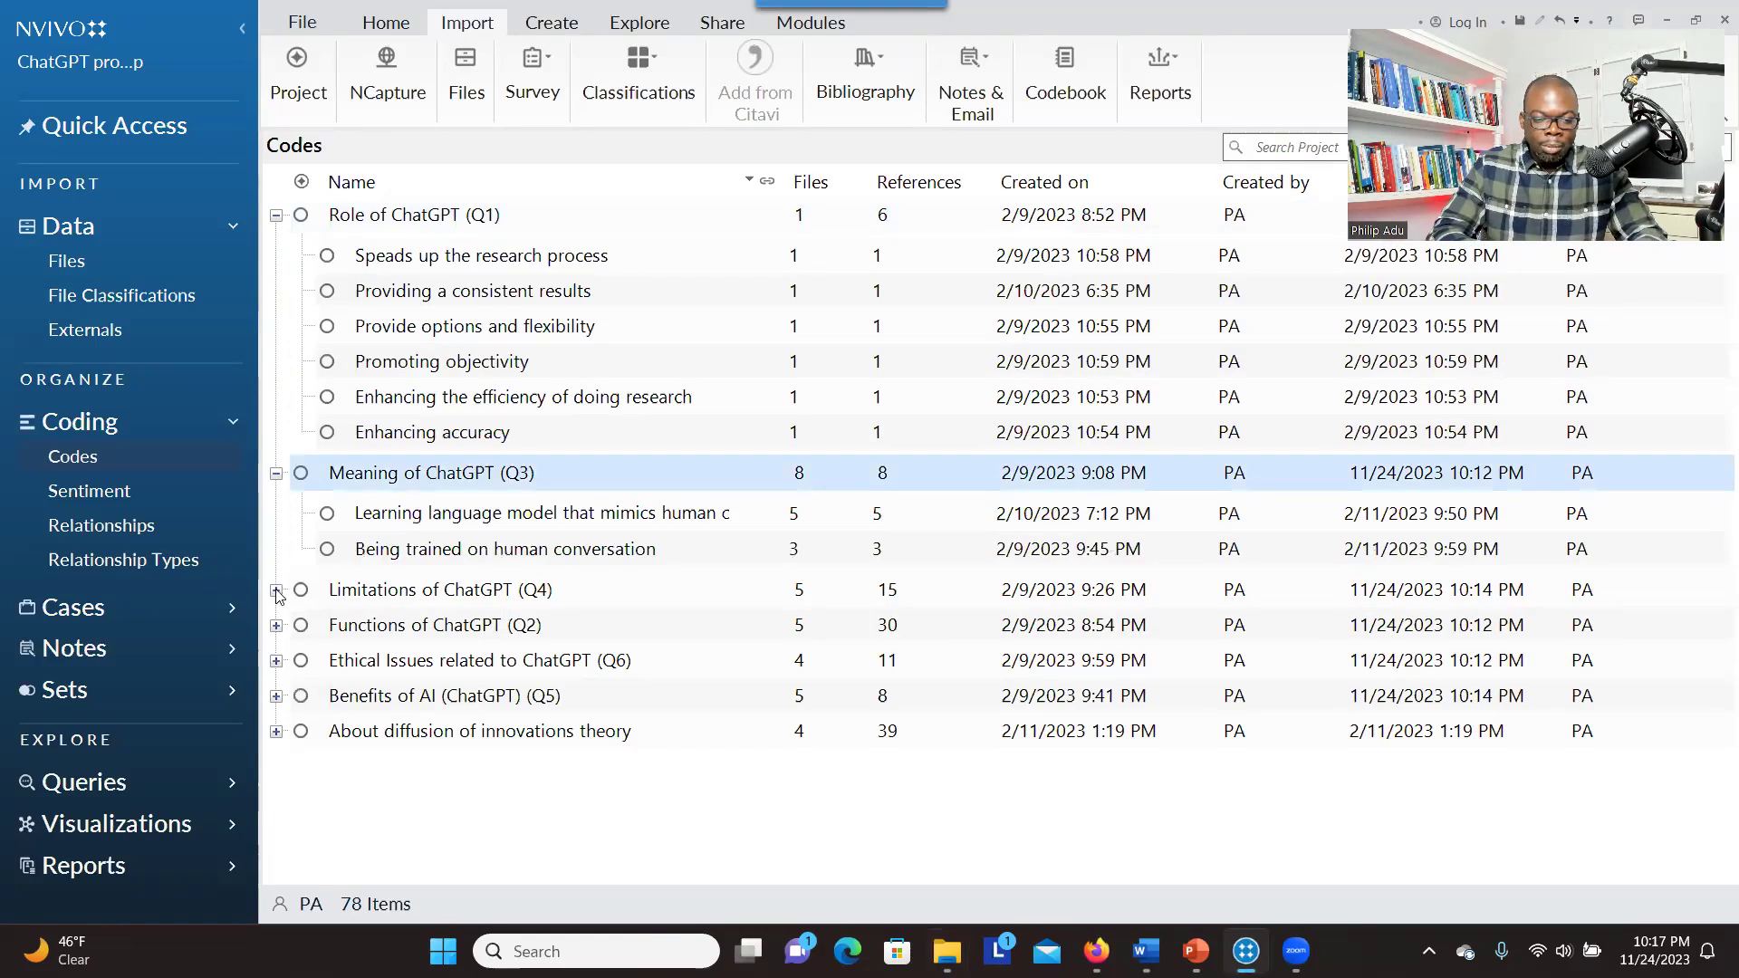
pyautogui.click(277, 625)
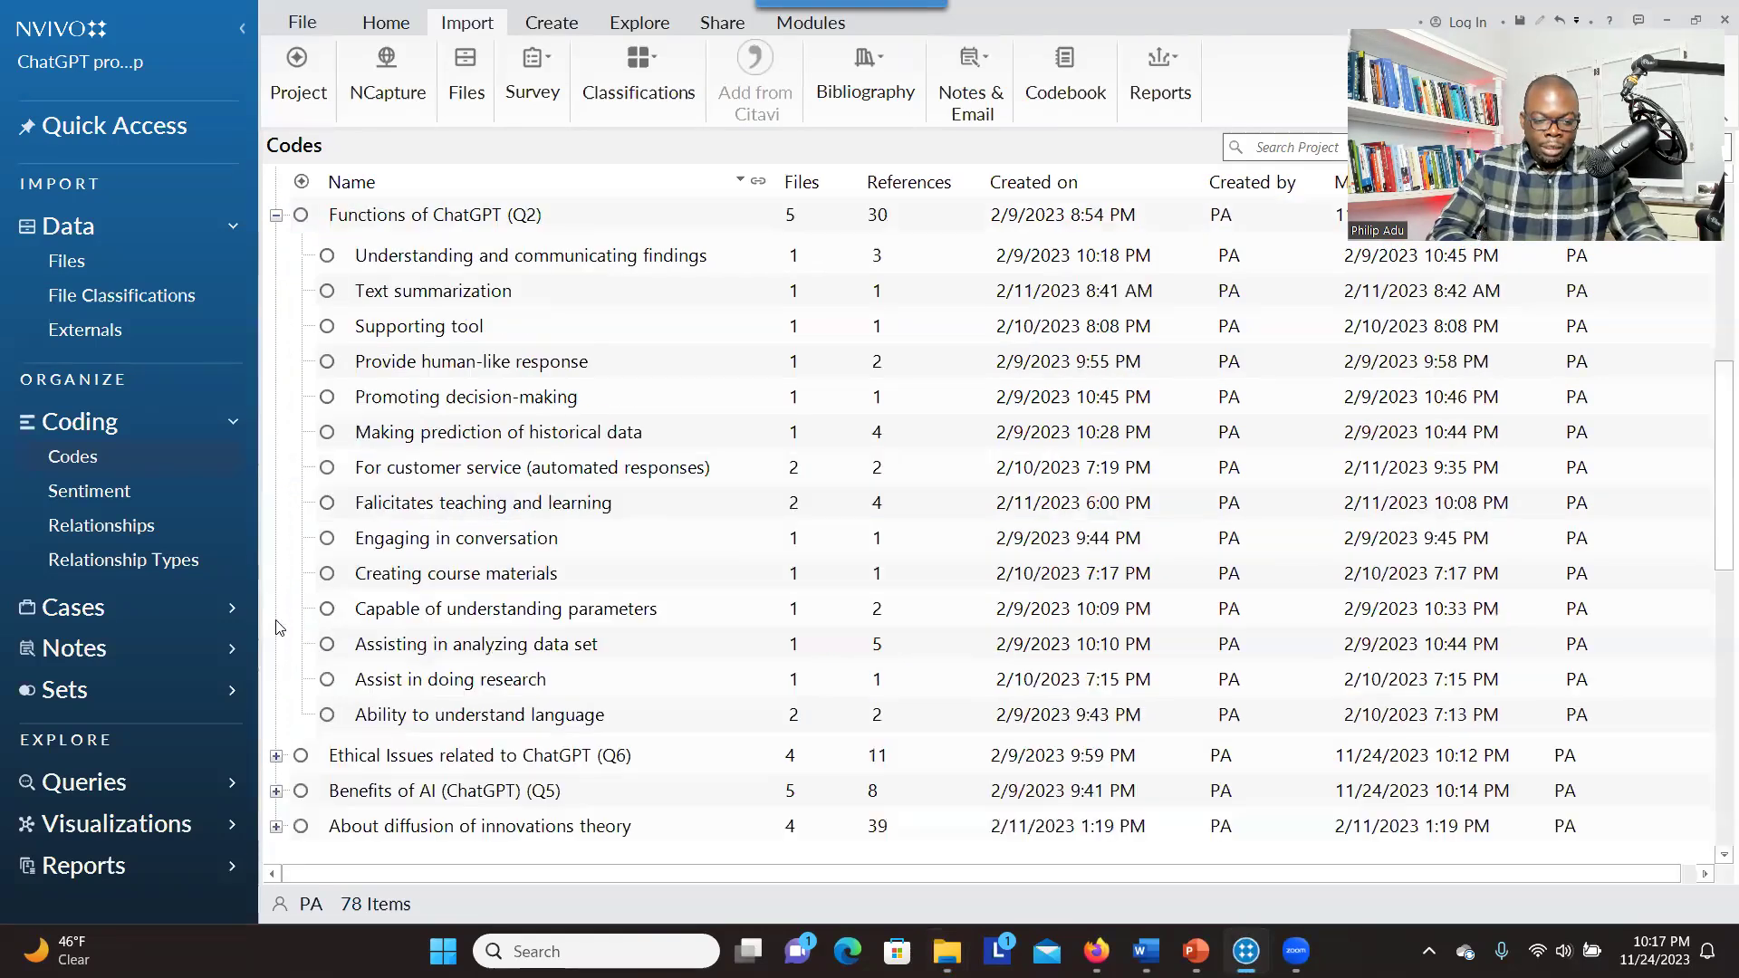
pyautogui.click(276, 218)
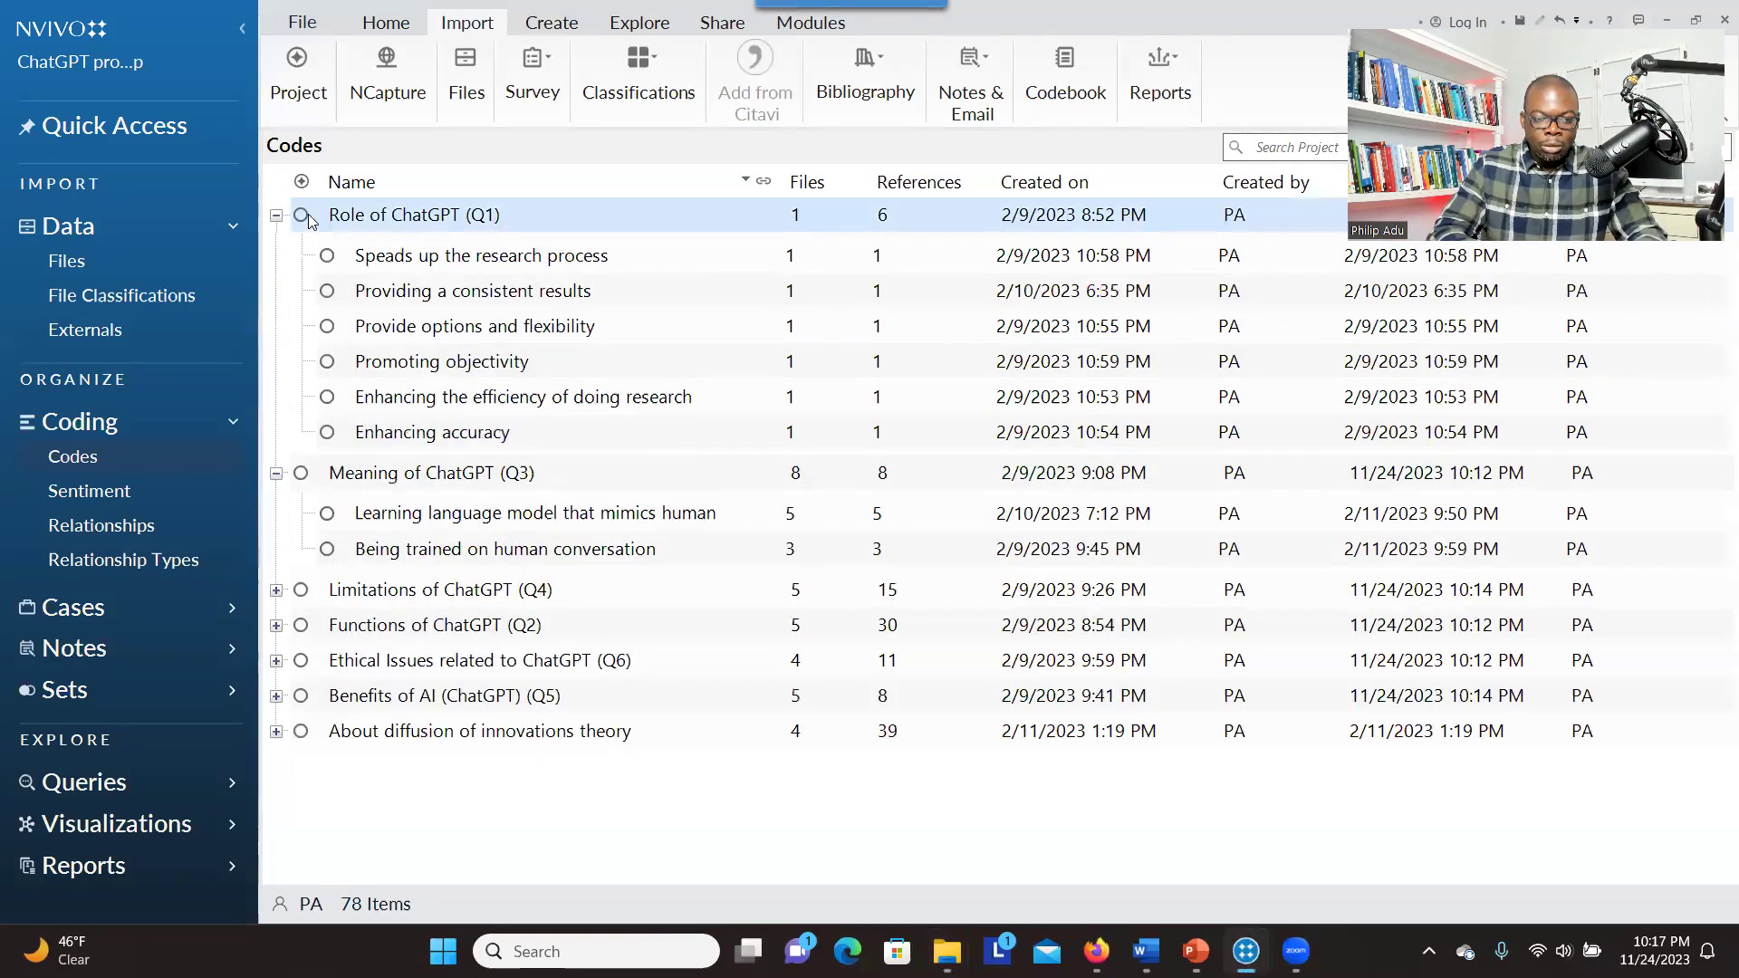
pyautogui.click(276, 215)
# - Look over the project's list of imported files, and return to the codes list with every code collapsed
pyautogui.click(121, 264)
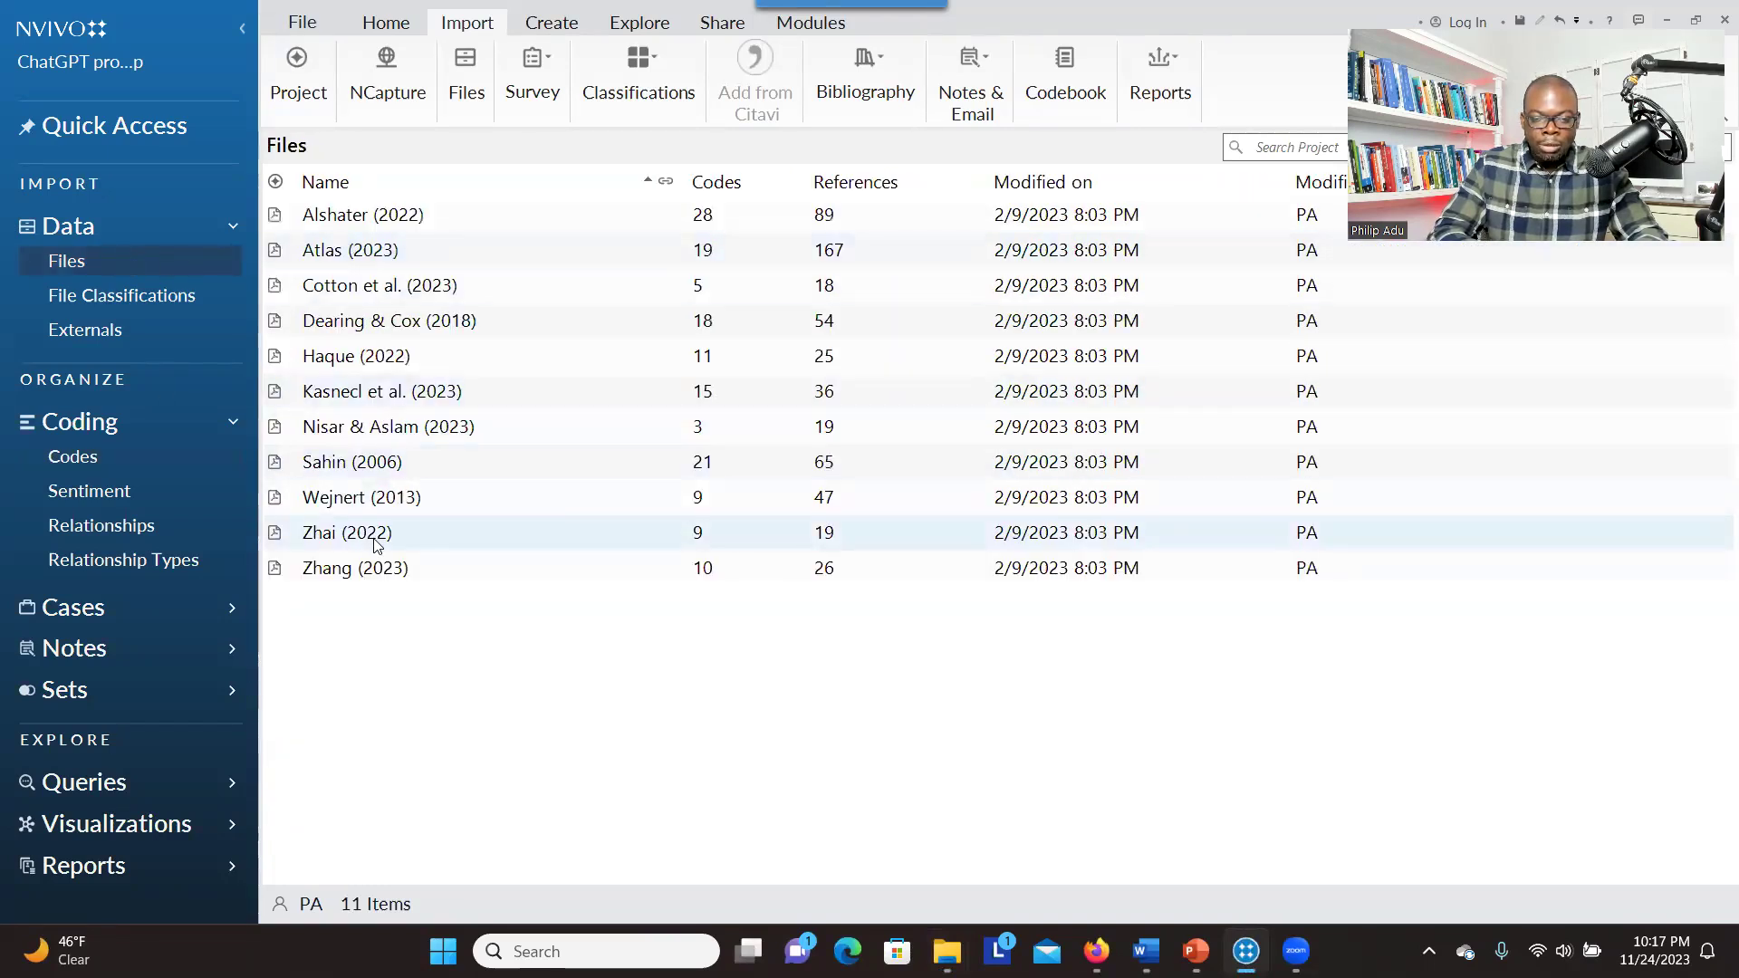
pyautogui.click(116, 467)
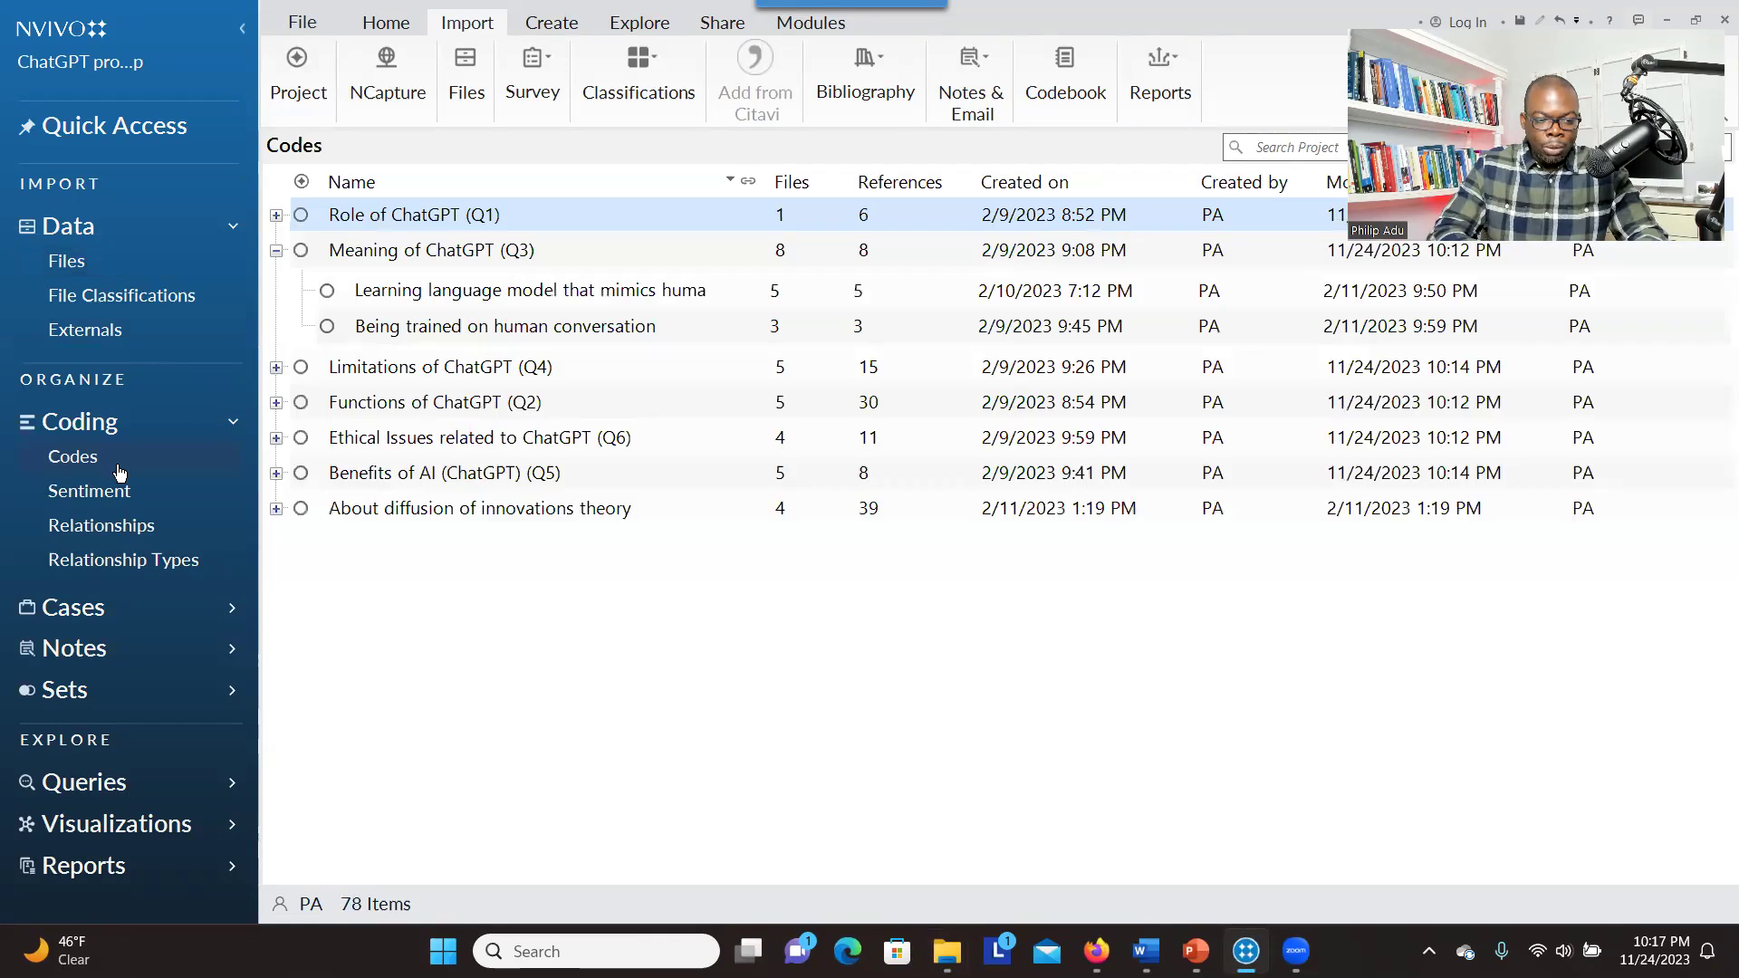
pyautogui.click(276, 251)
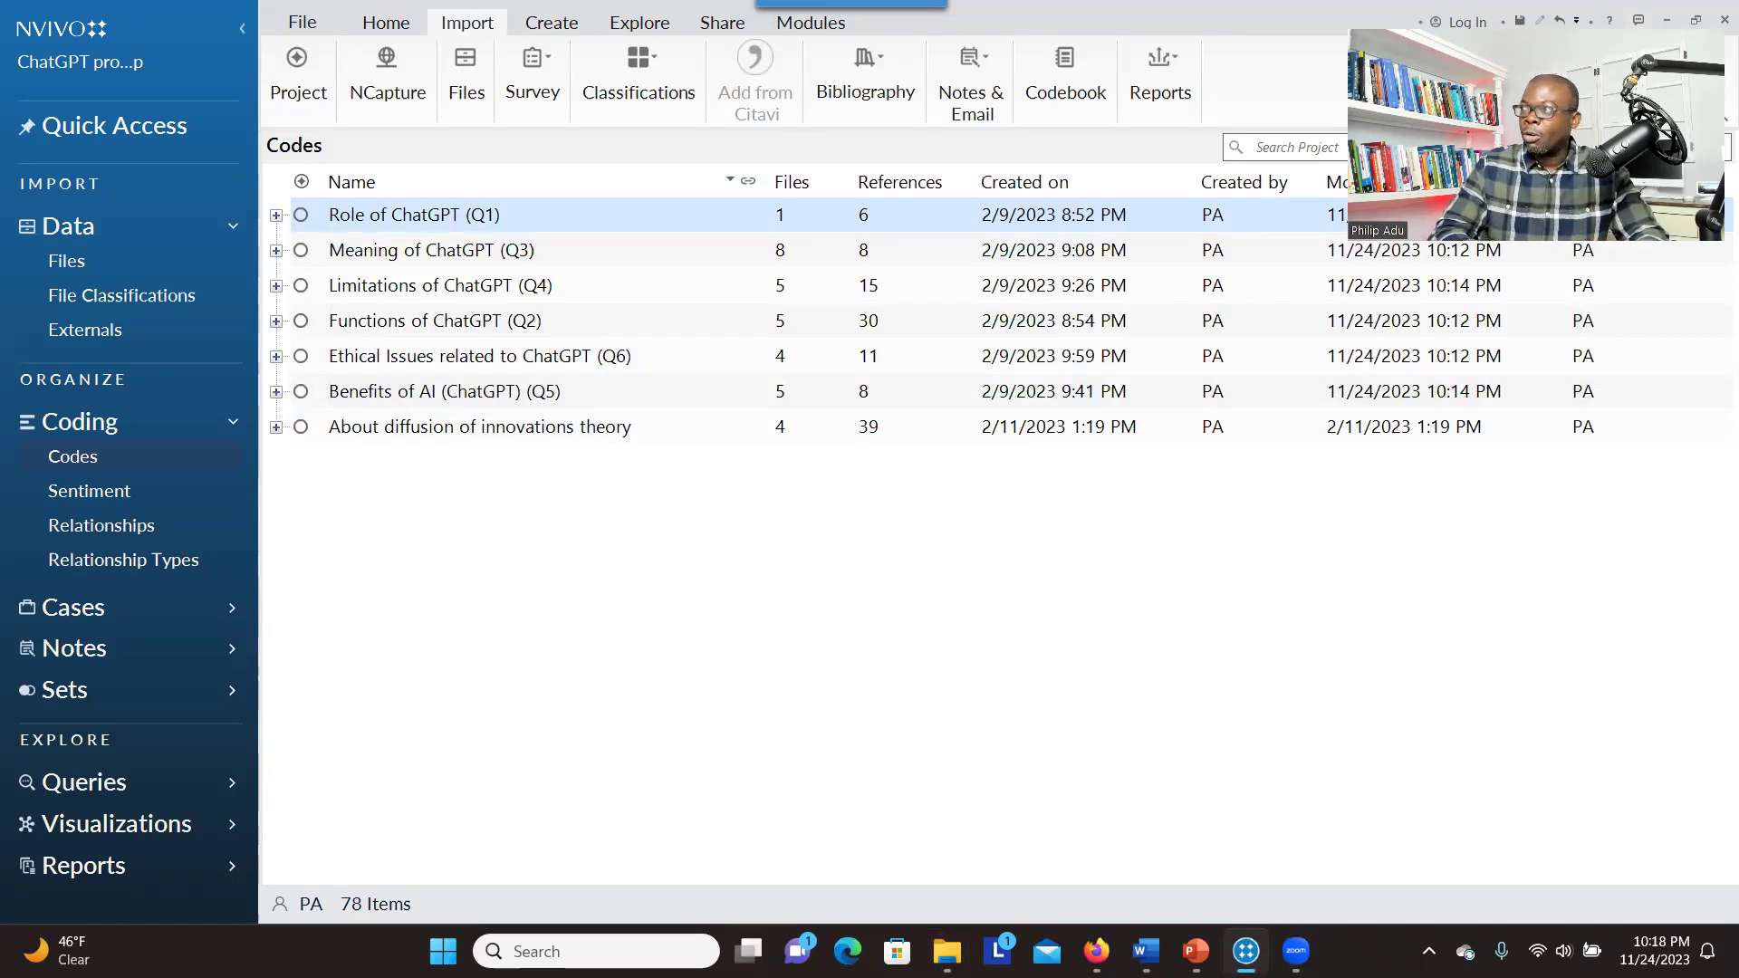
# - Switch to File Explorer and show the Chat GPT Articles folder in a maximised window
pyautogui.press('super+e')
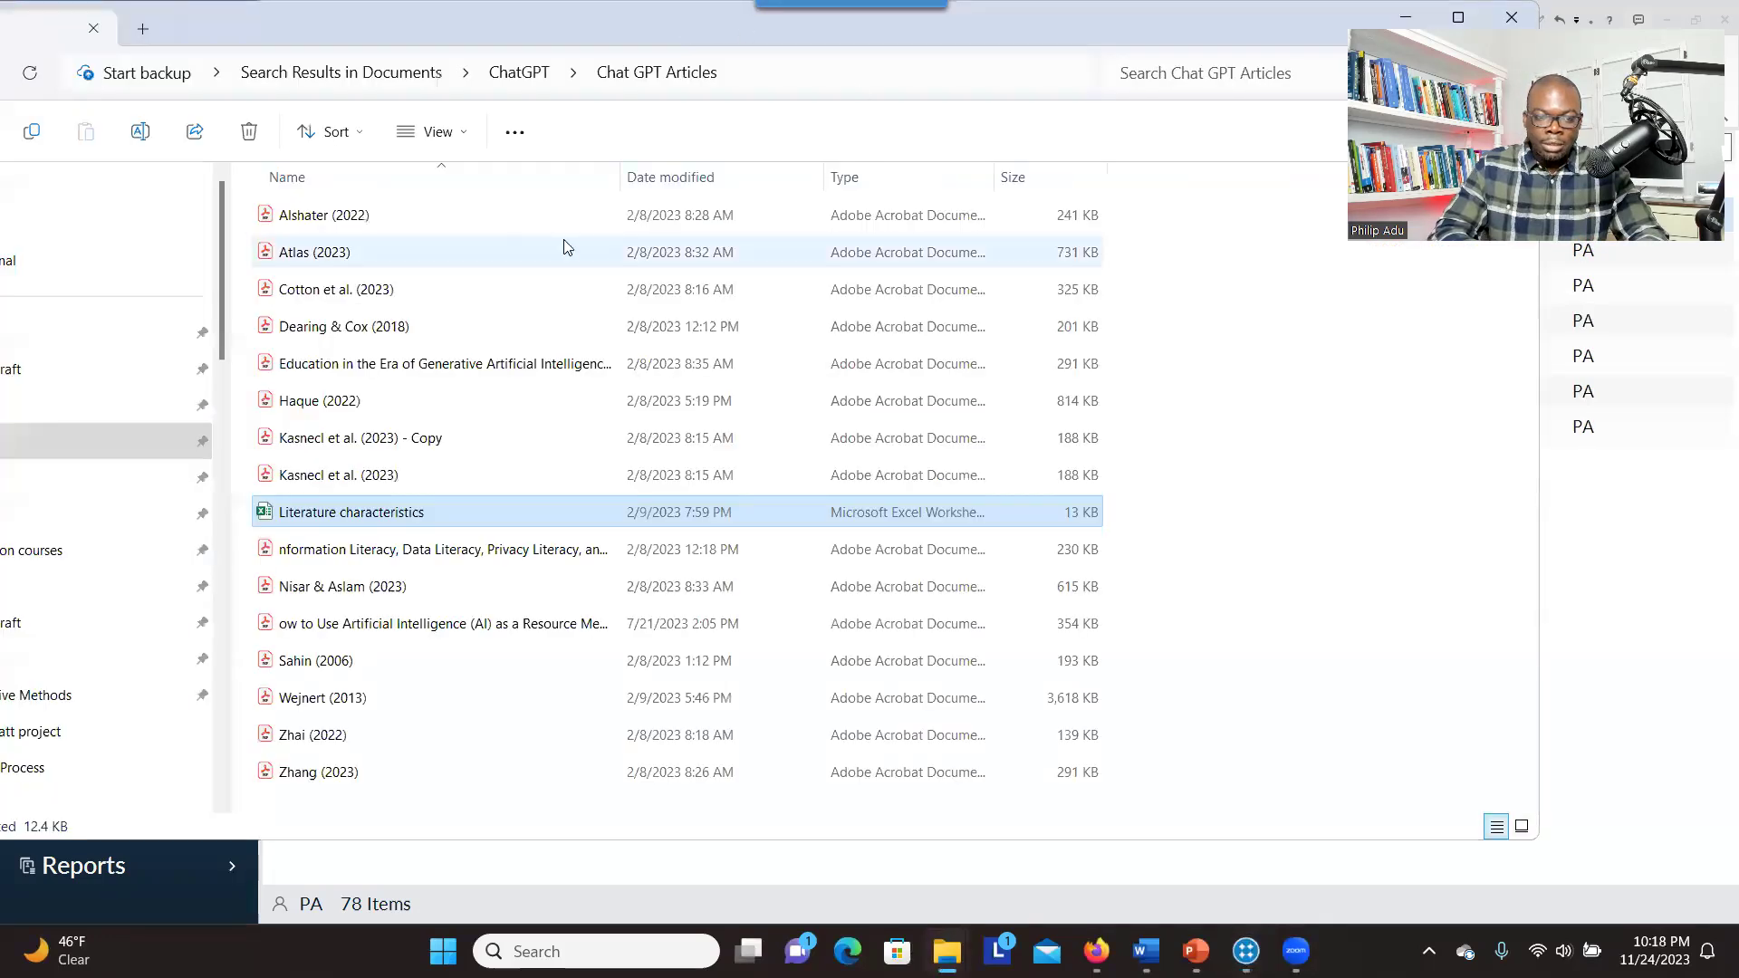
pyautogui.press('d')
pyautogui.moveTo(822, 40); pyautogui.dragTo(1050, 90)
pyautogui.click(1083, 98)
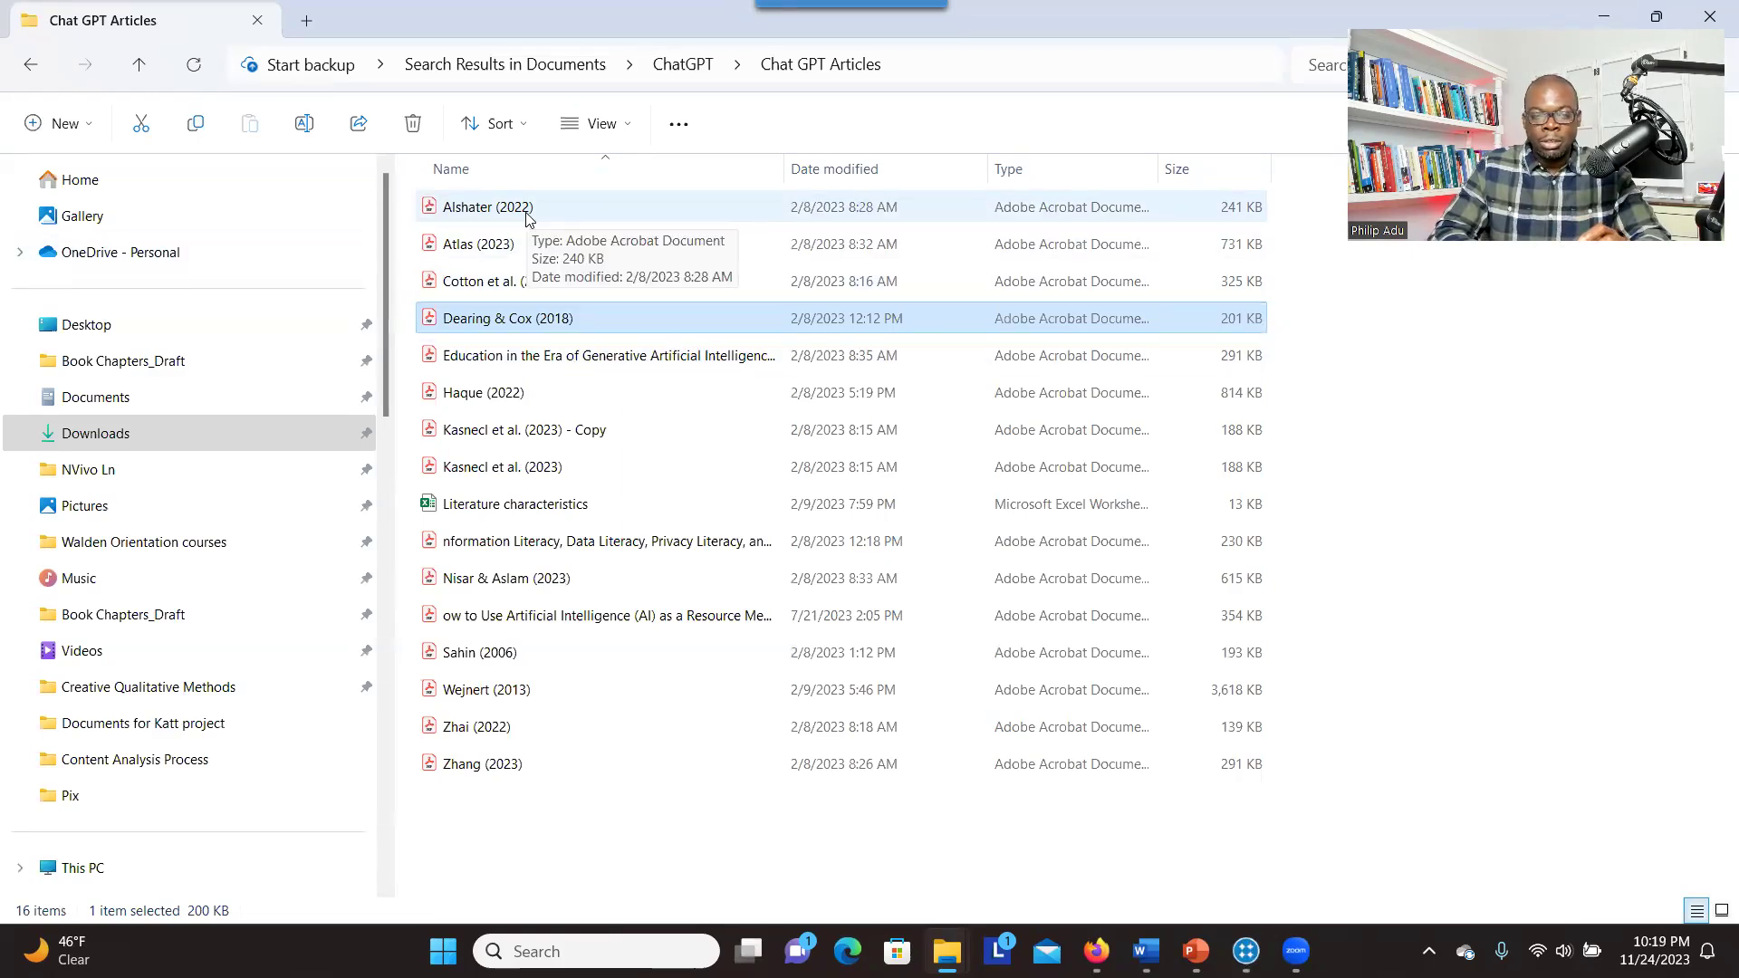
# - Open the first article PDF in the folder, skim its abstract and introduction, and close it
pyautogui.click(483, 239)
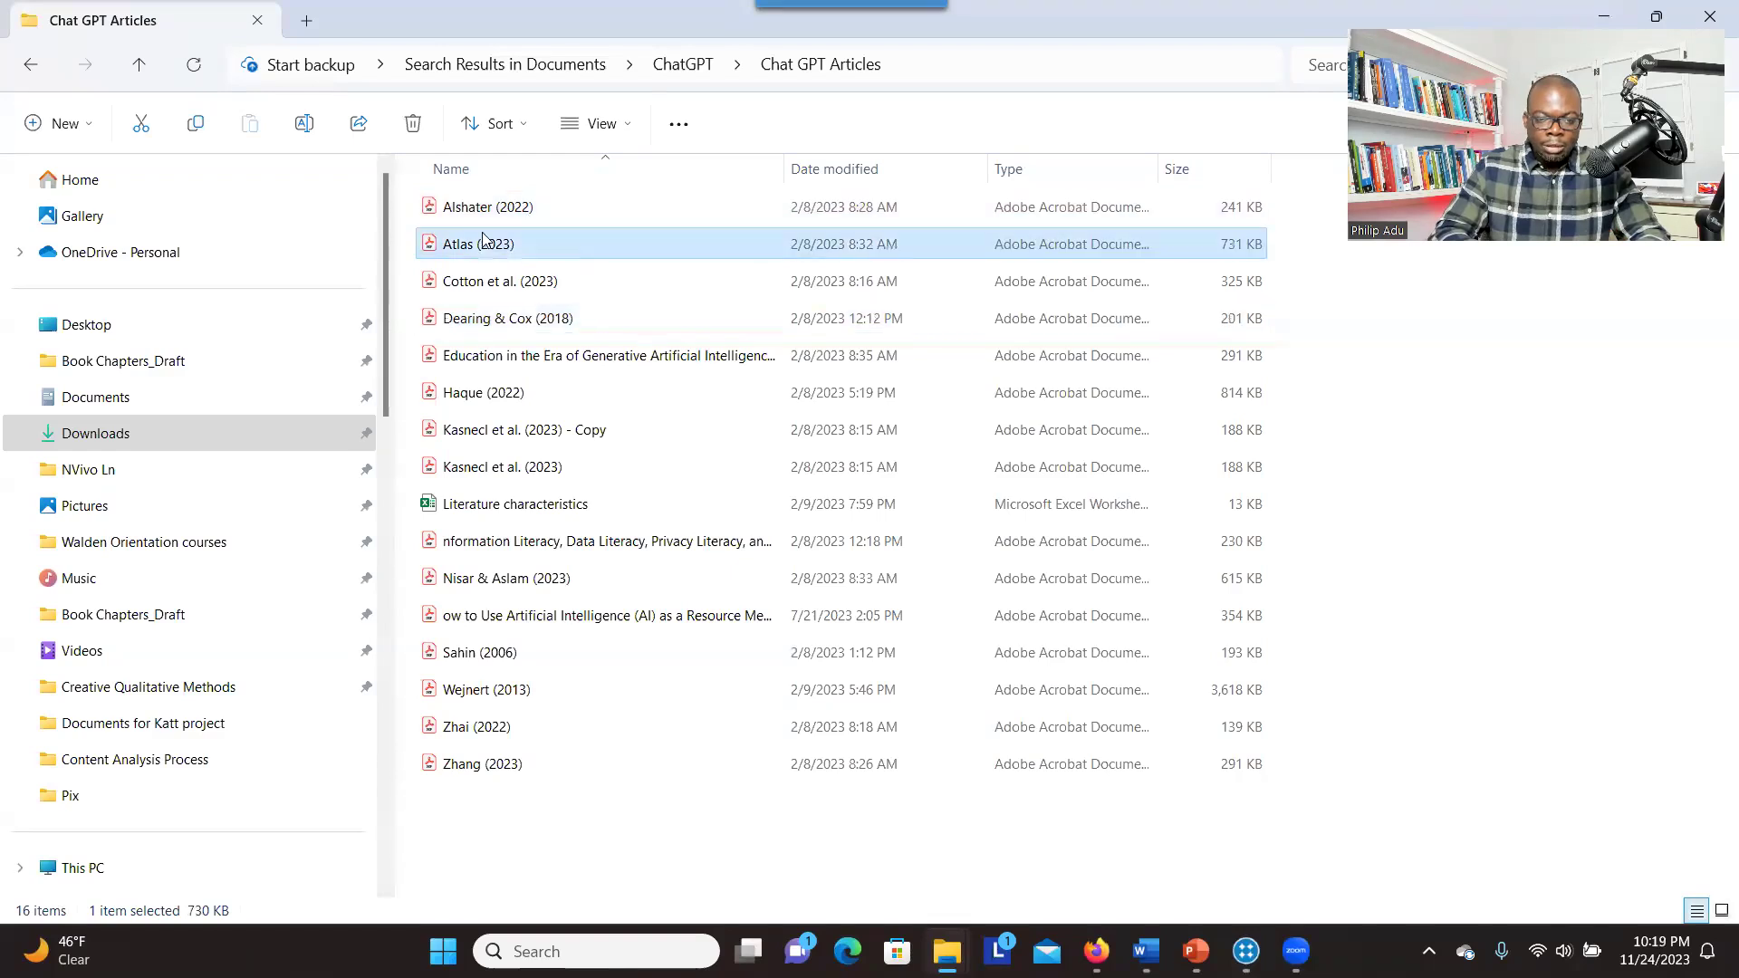
pyautogui.doubleClick(506, 210)
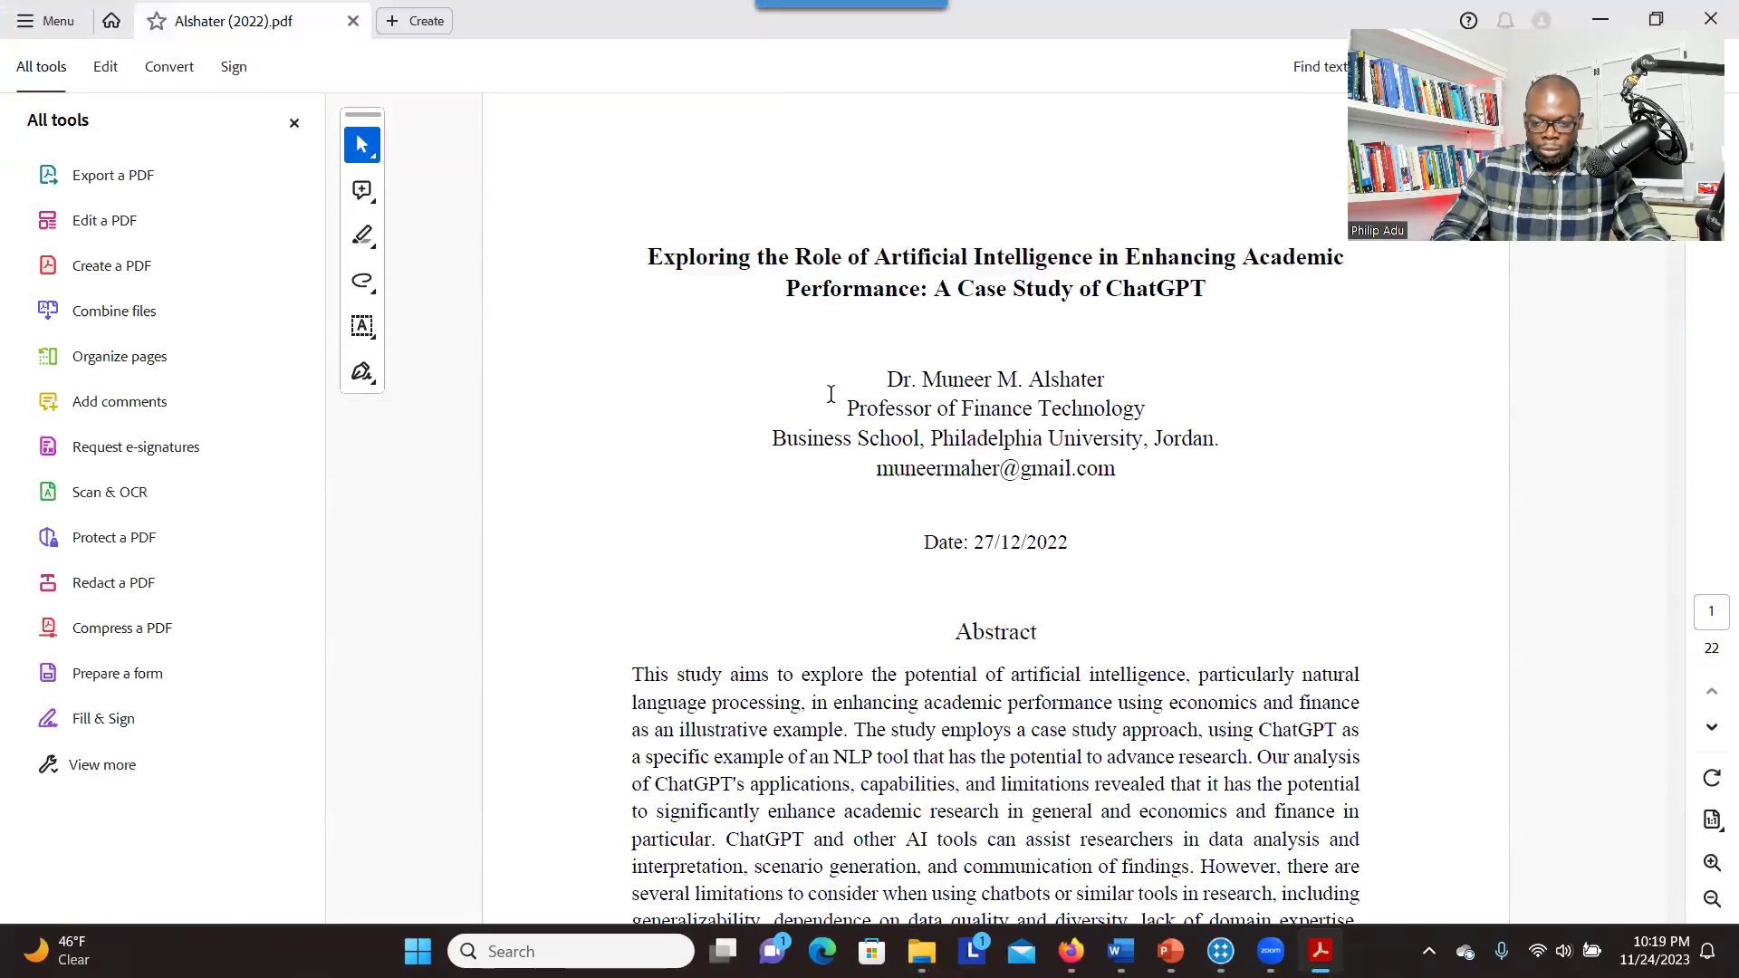
pyautogui.scroll(-10, 831, 394)
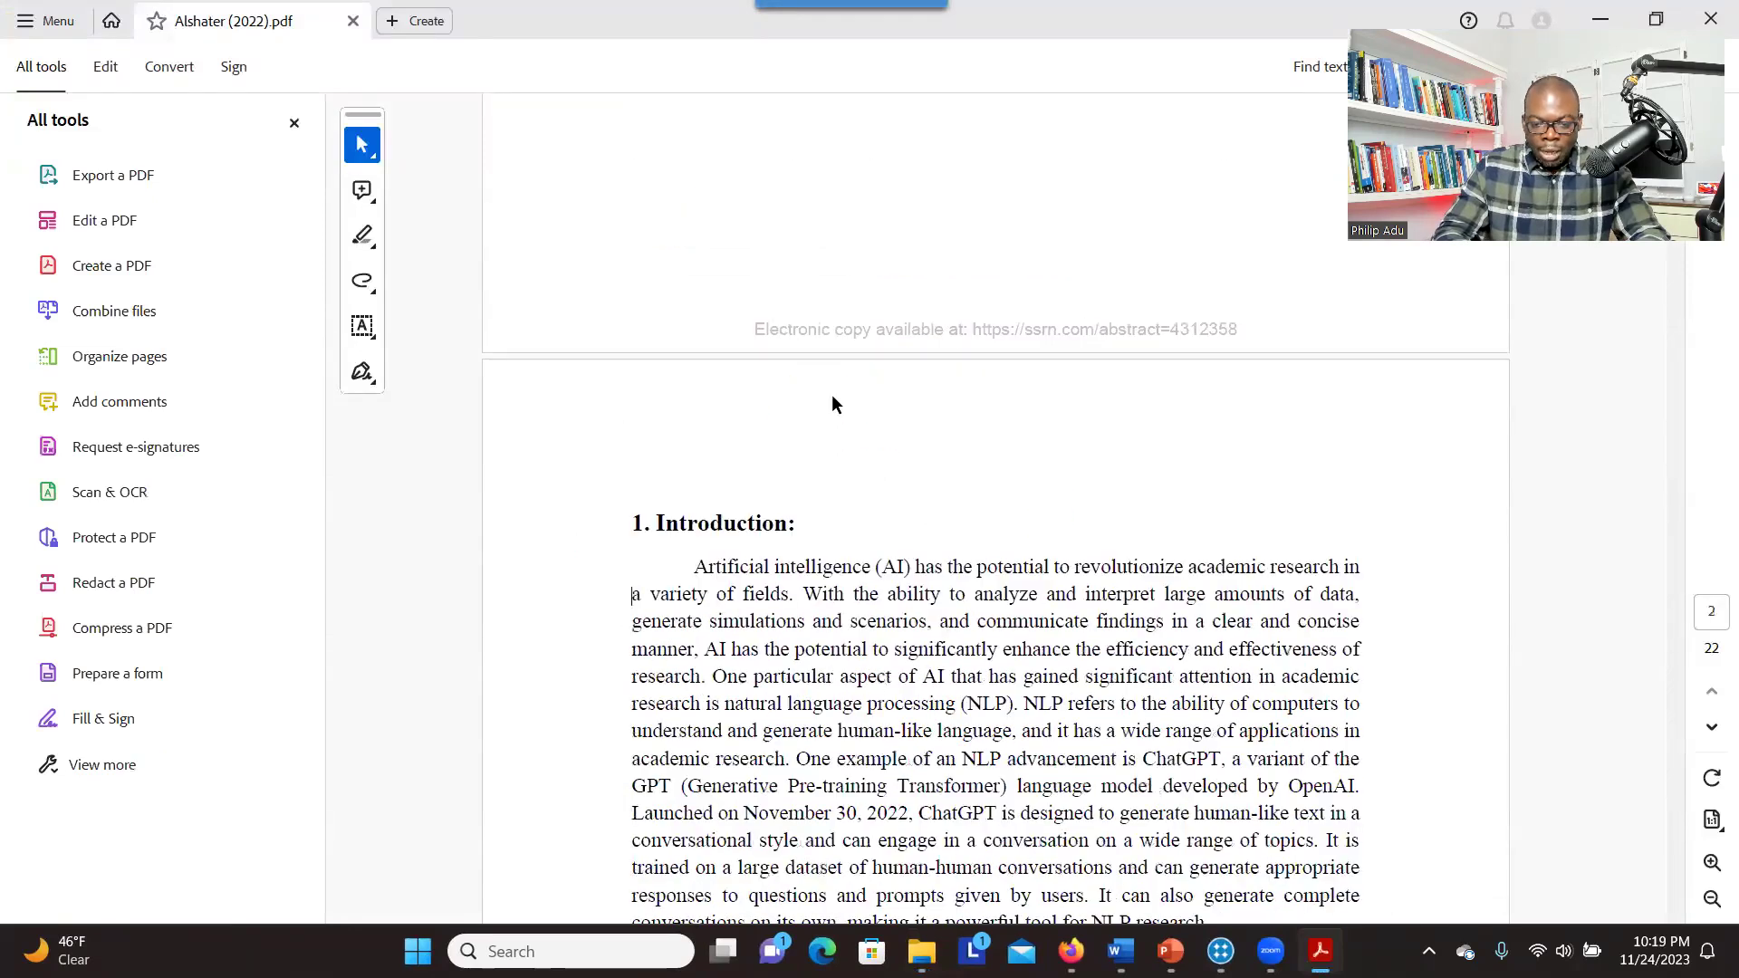
pyautogui.scroll(5, 831, 394)
pyautogui.scroll(5, 831, 394)
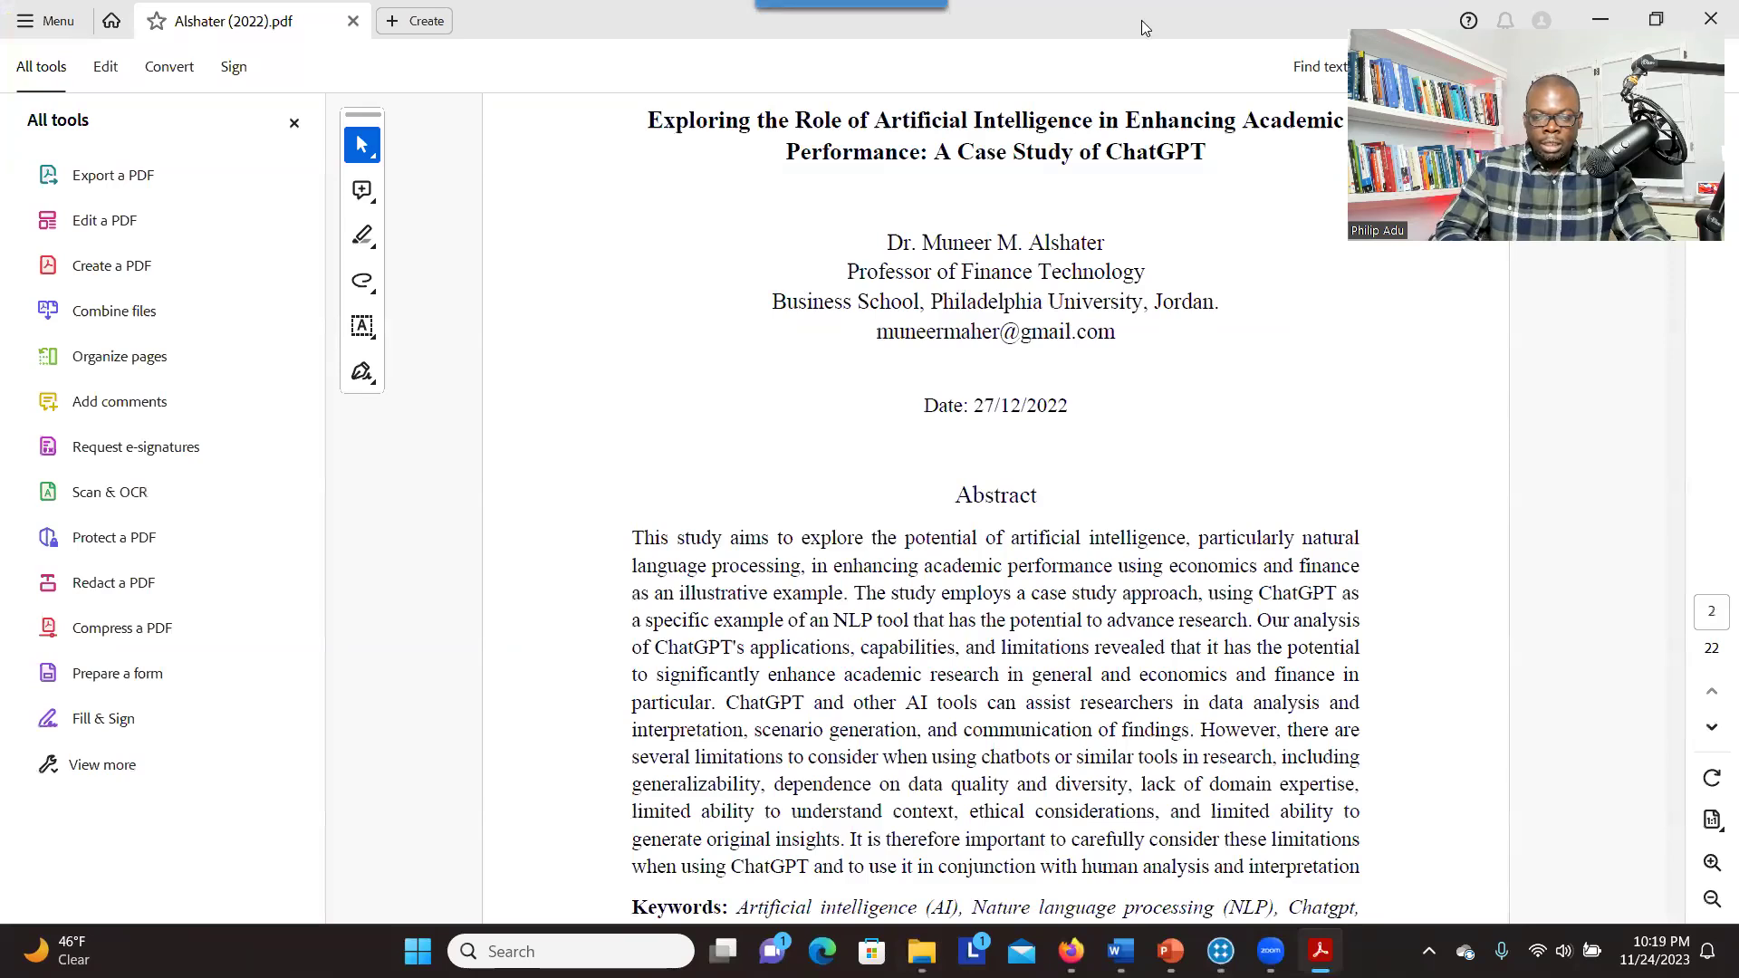
pyautogui.hotkey('alt', 'F4')
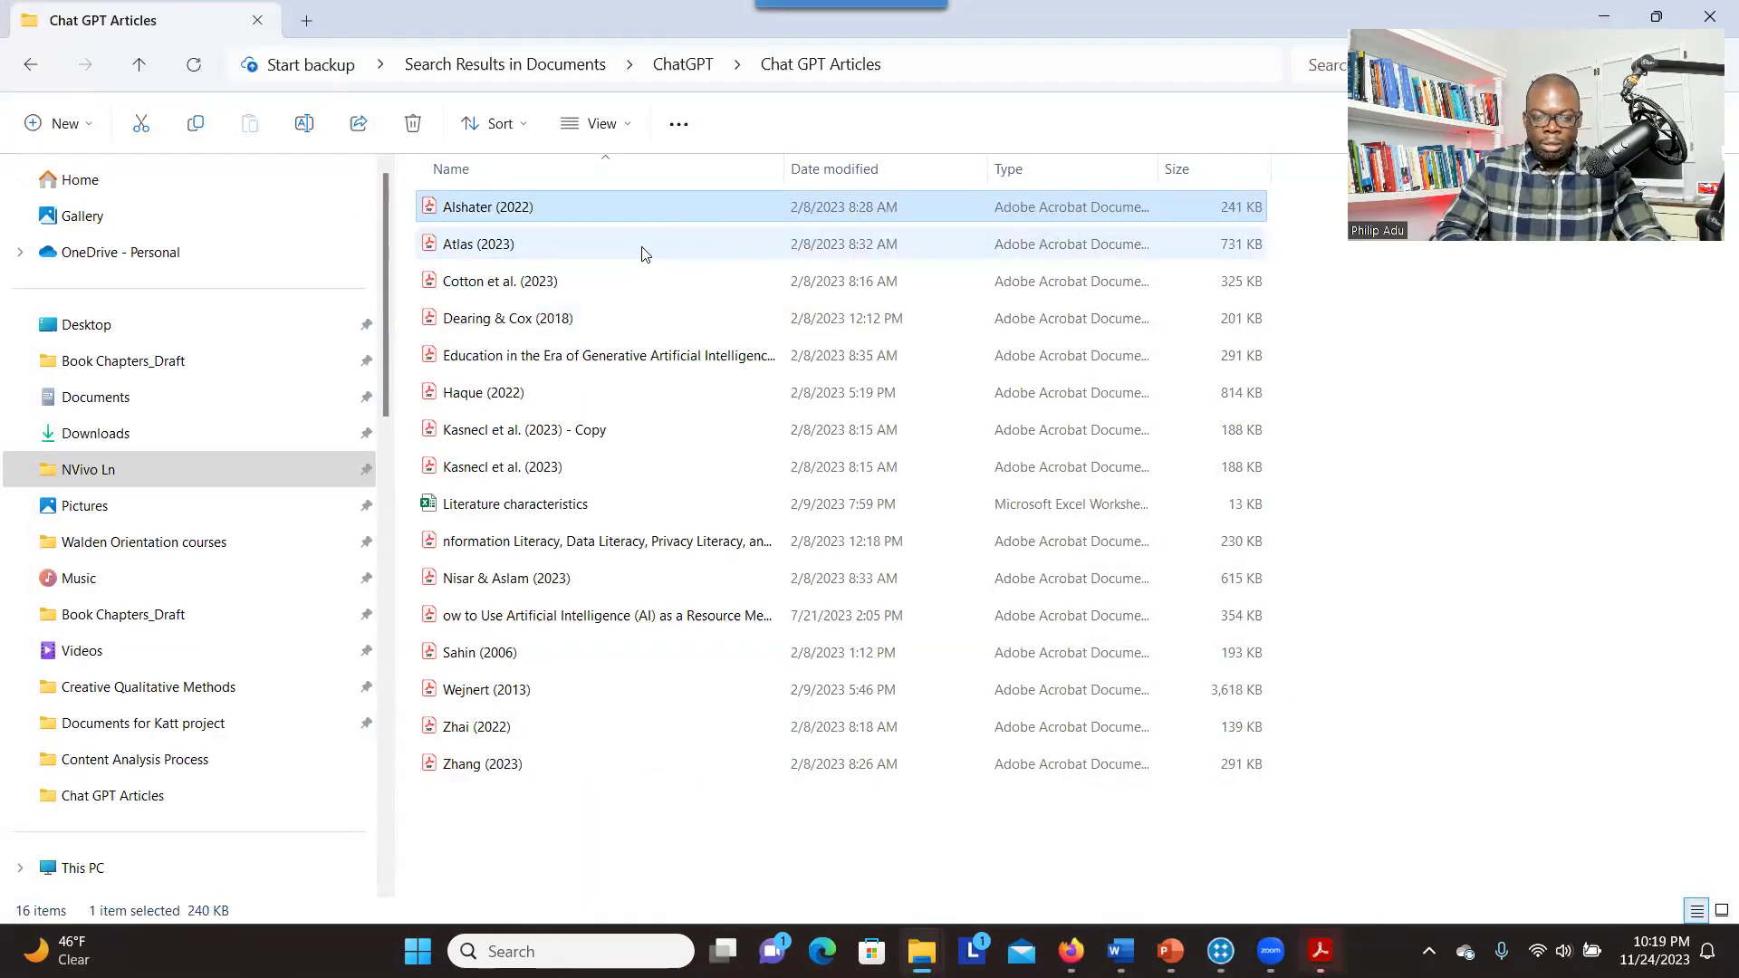
# - Go through the naming of the article files in the folder, from the second entry to the eighth
pyautogui.click(642, 256)
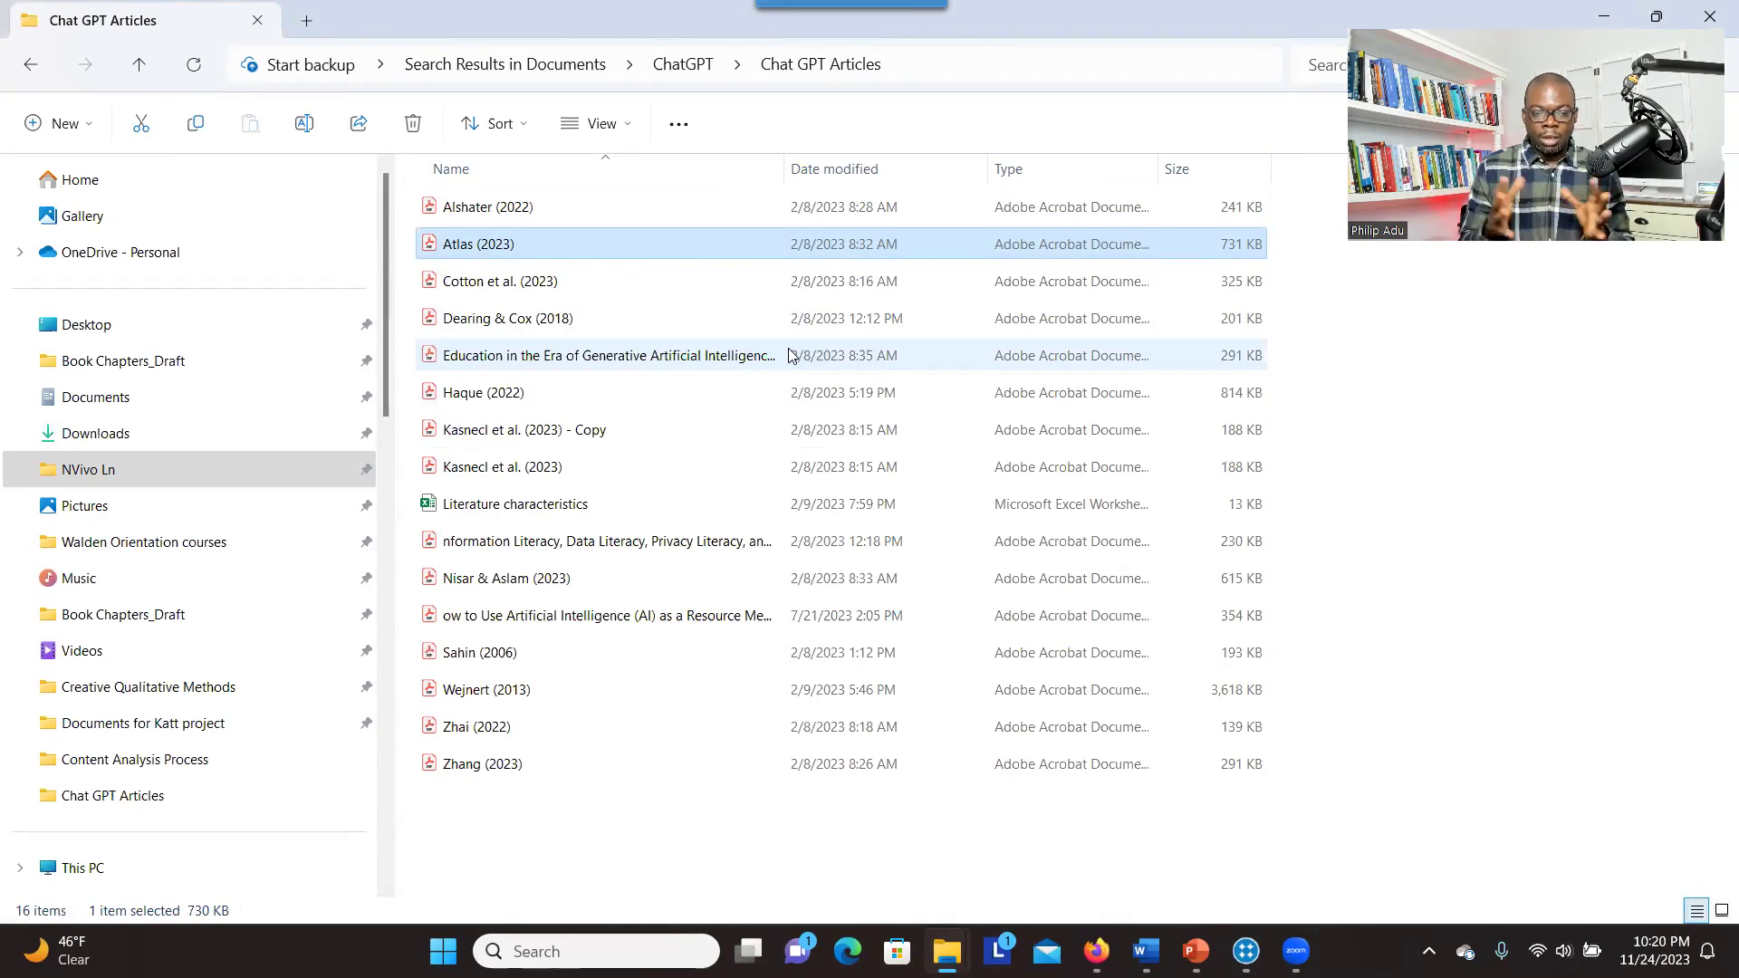
pyautogui.press('Down')
pyautogui.press('Down')
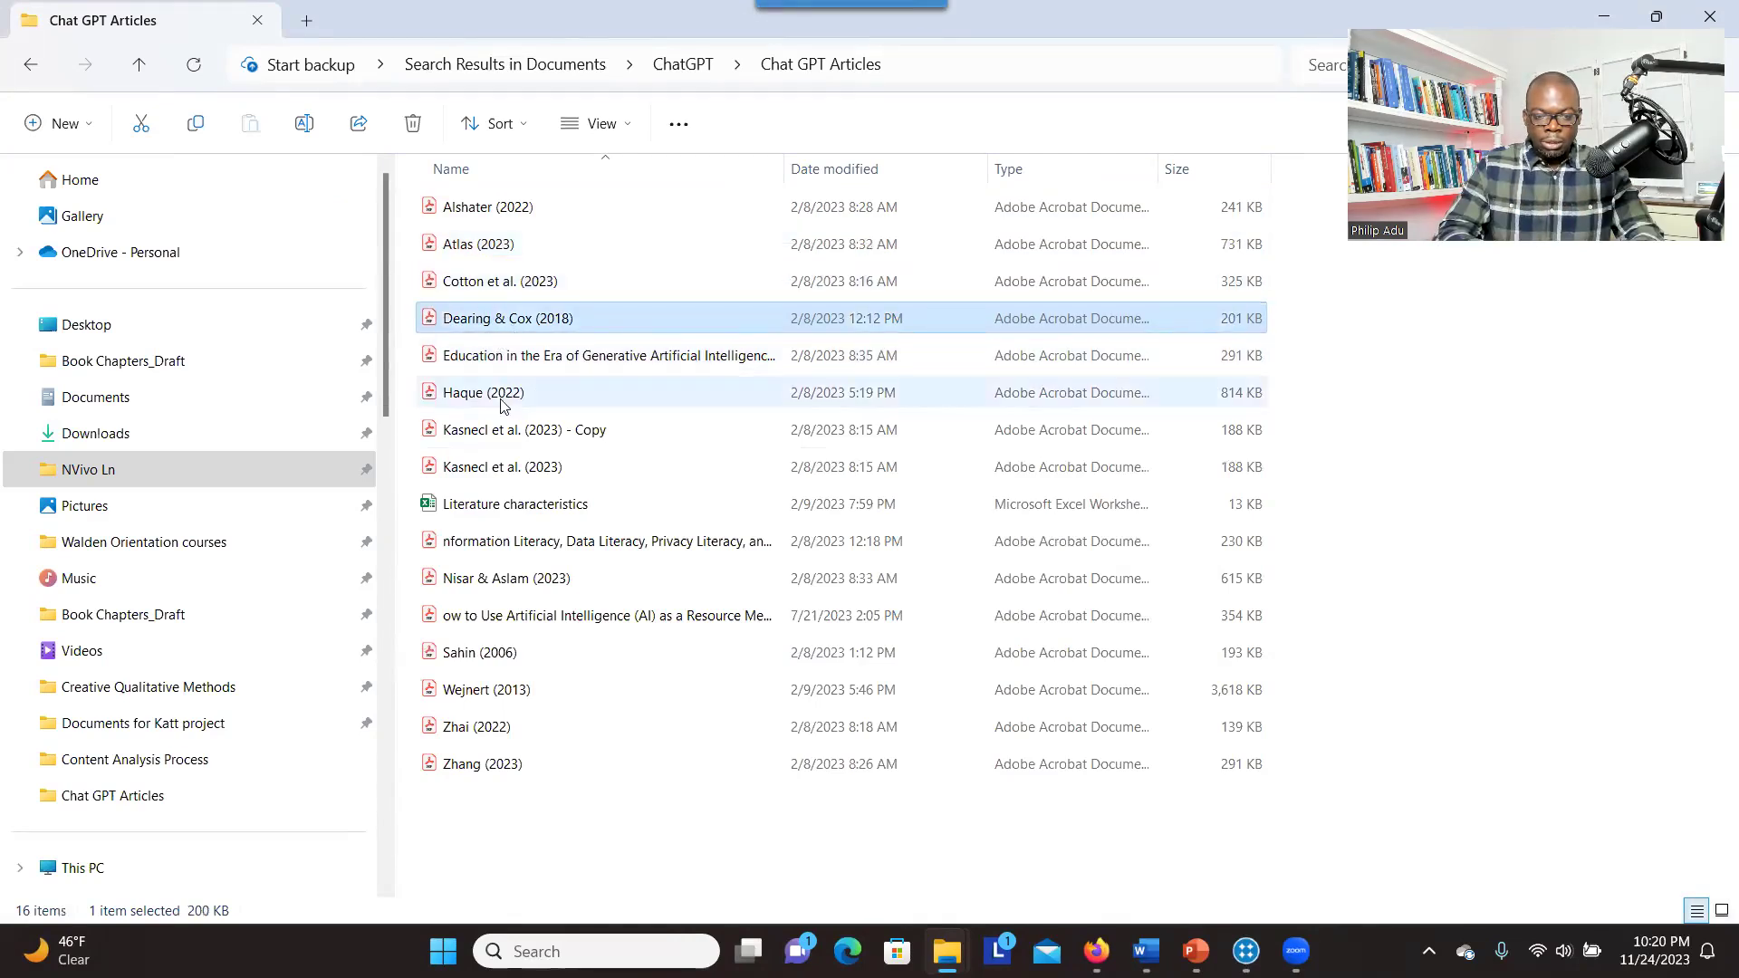
pyautogui.press('Down')
pyautogui.press('Down')
pyautogui.press('Down')
pyautogui.press('Down')
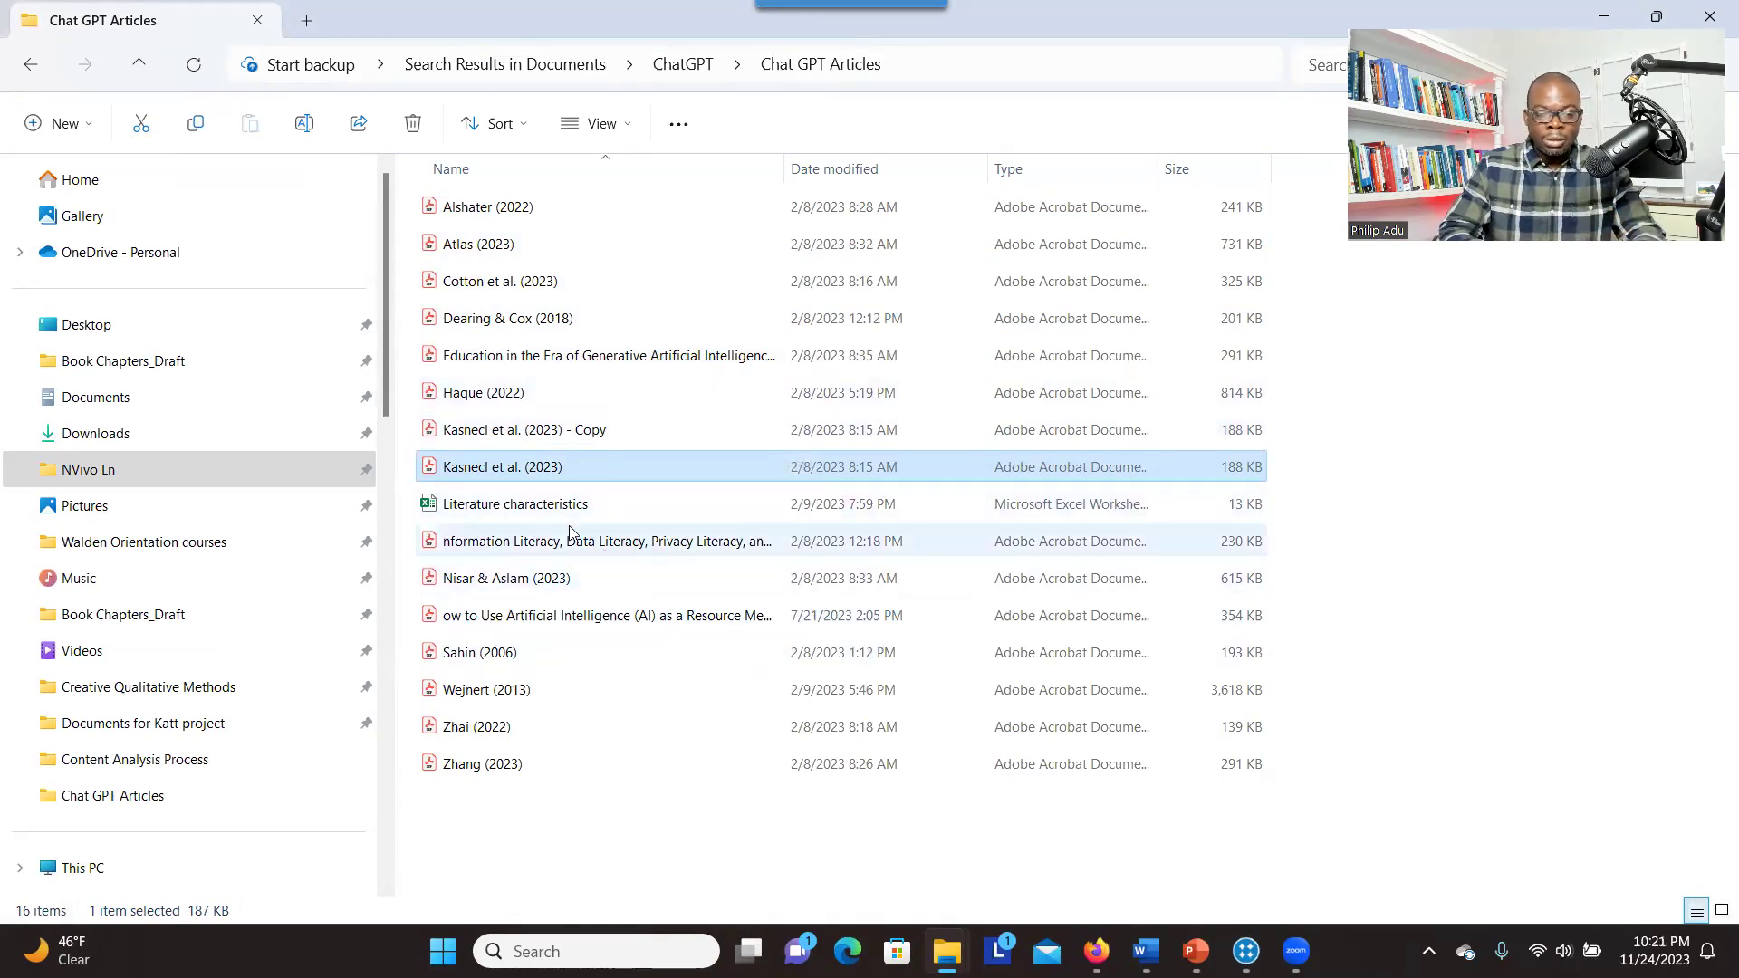
# - Open the Literature characteristics workbook in Excel and select the author entries in A2:A12
pyautogui.doubleClick(541, 510)
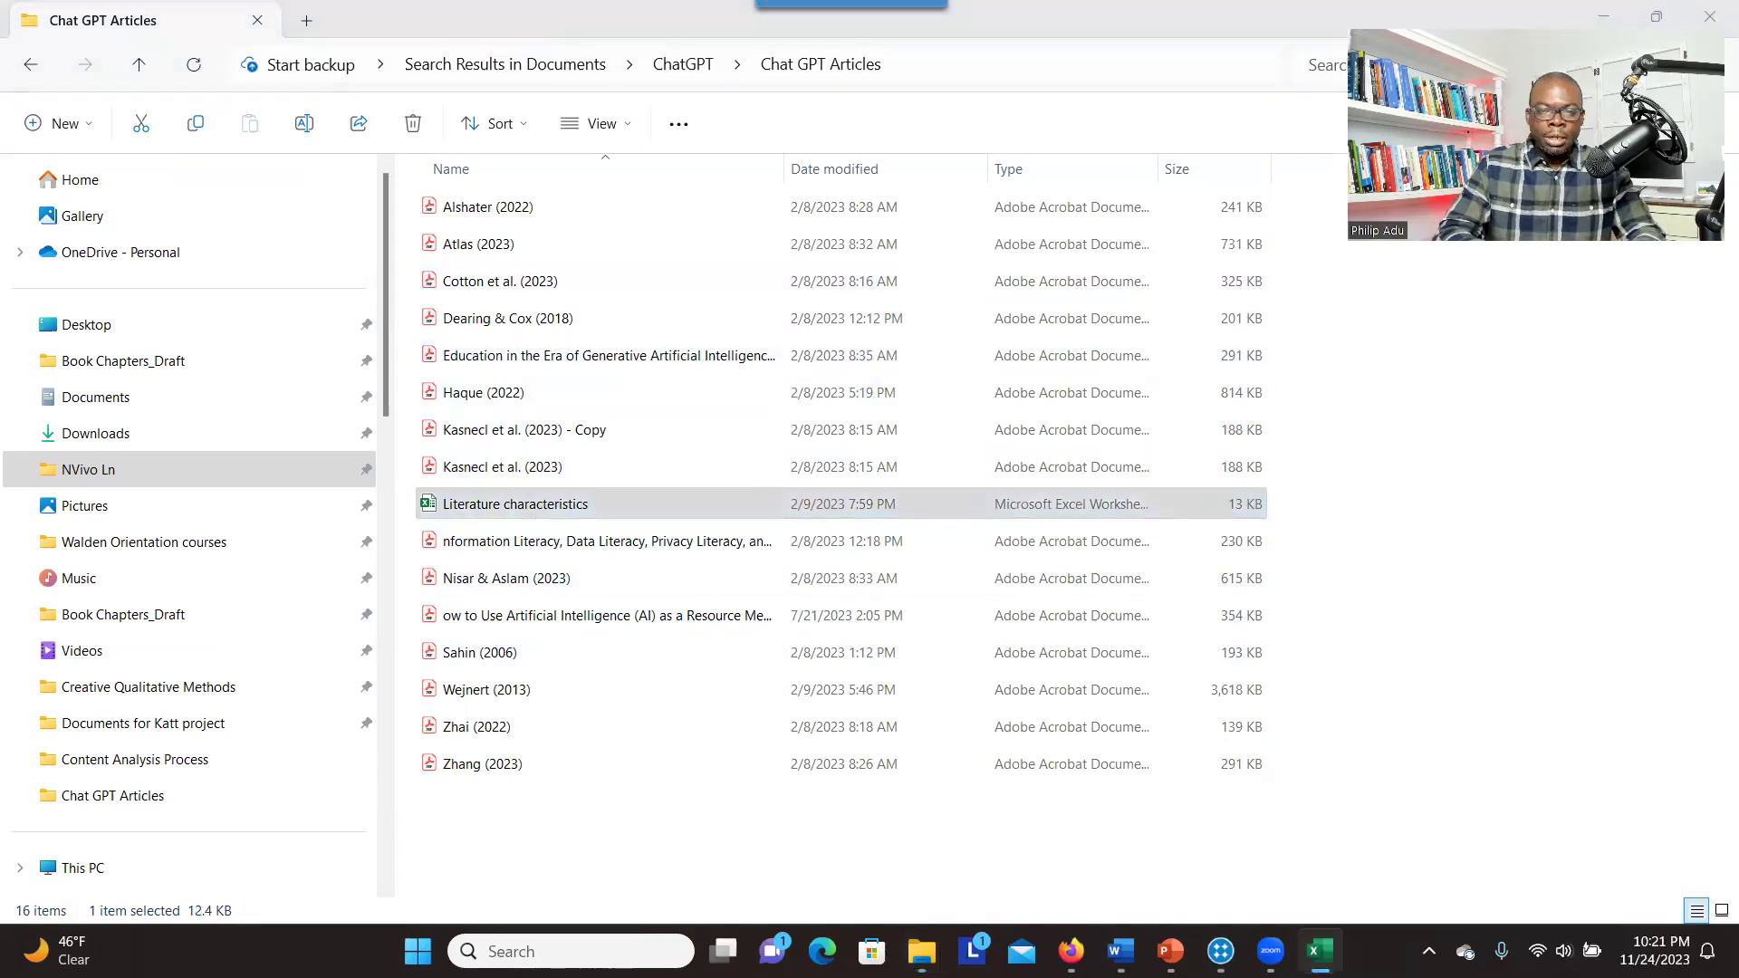
pyautogui.click(926, 192)
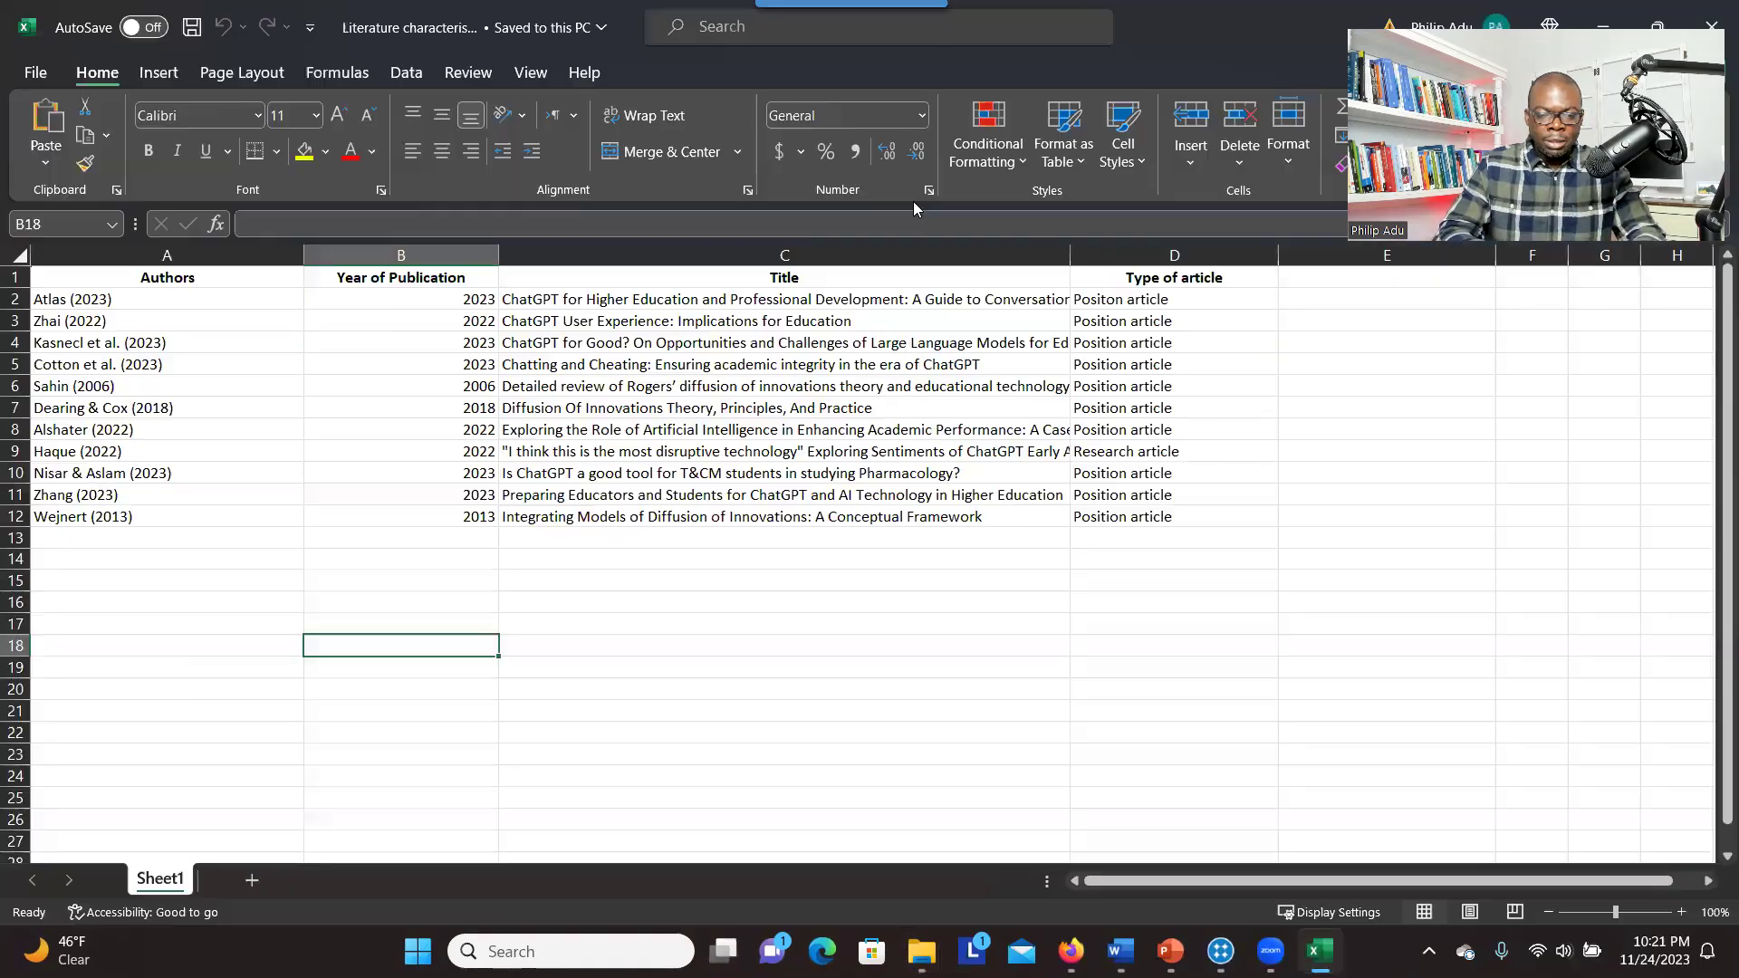
pyautogui.moveTo(122, 299); pyautogui.dragTo(166, 514)
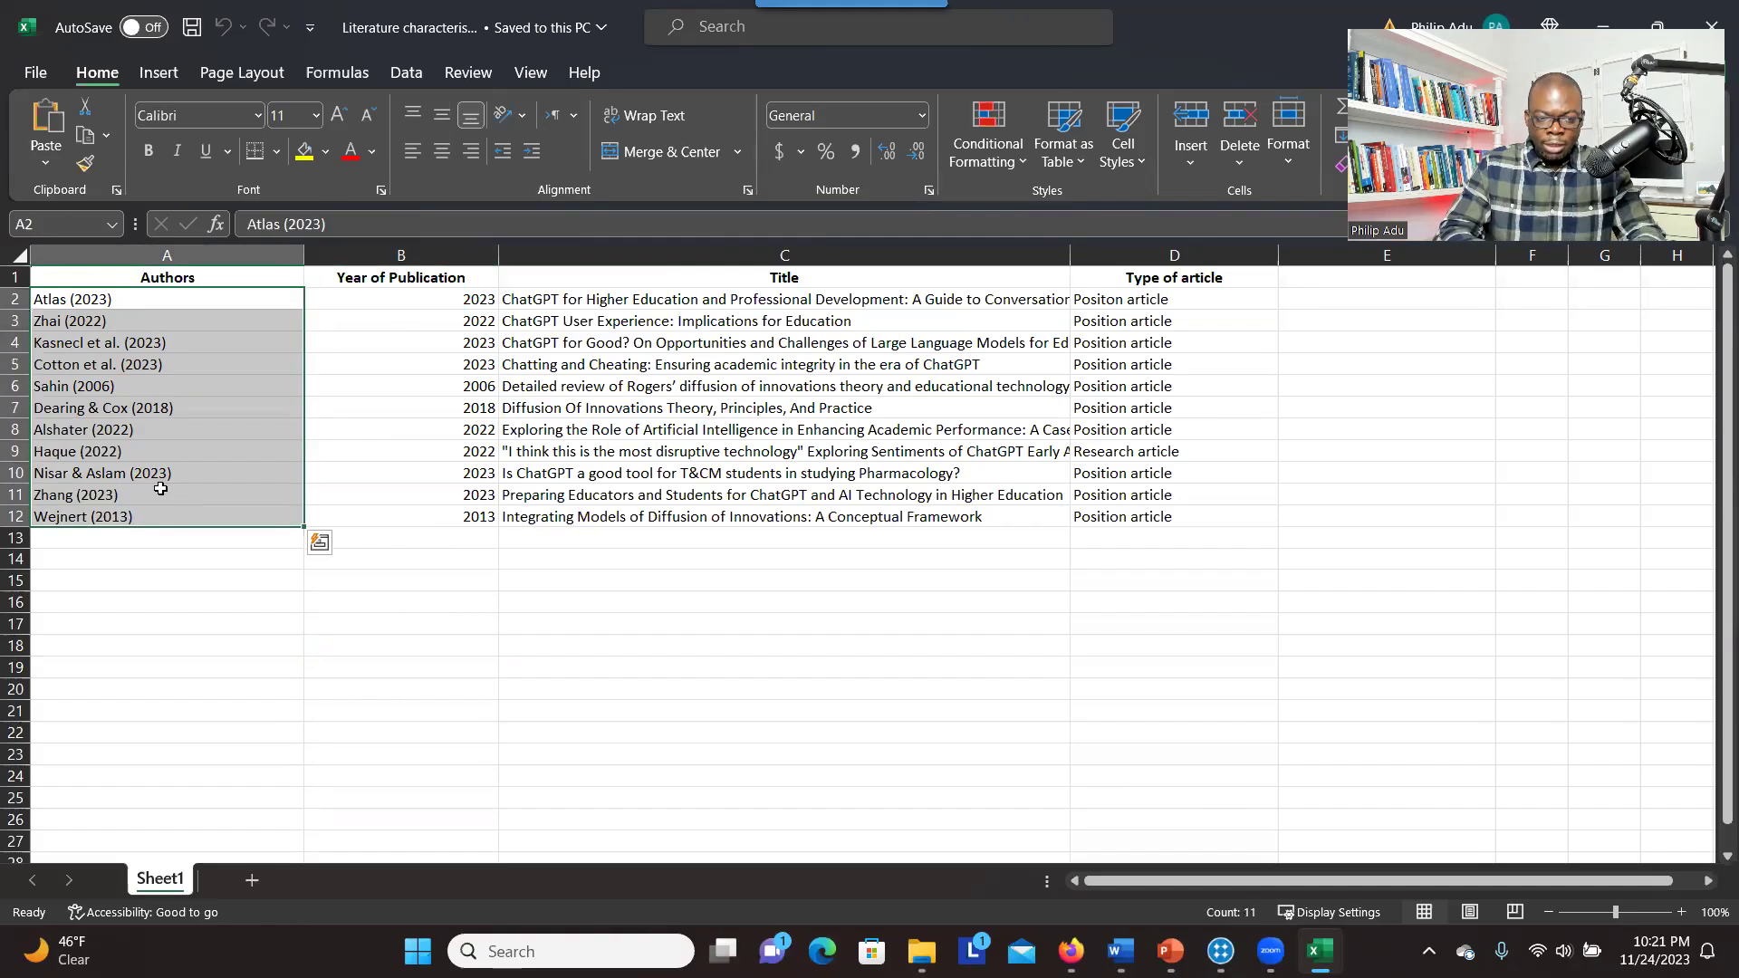
# - Compare the workbook's author entries with the PDF file names in the folder behind it, and maximise the workbook again
pyautogui.doubleClick(1196, 52)
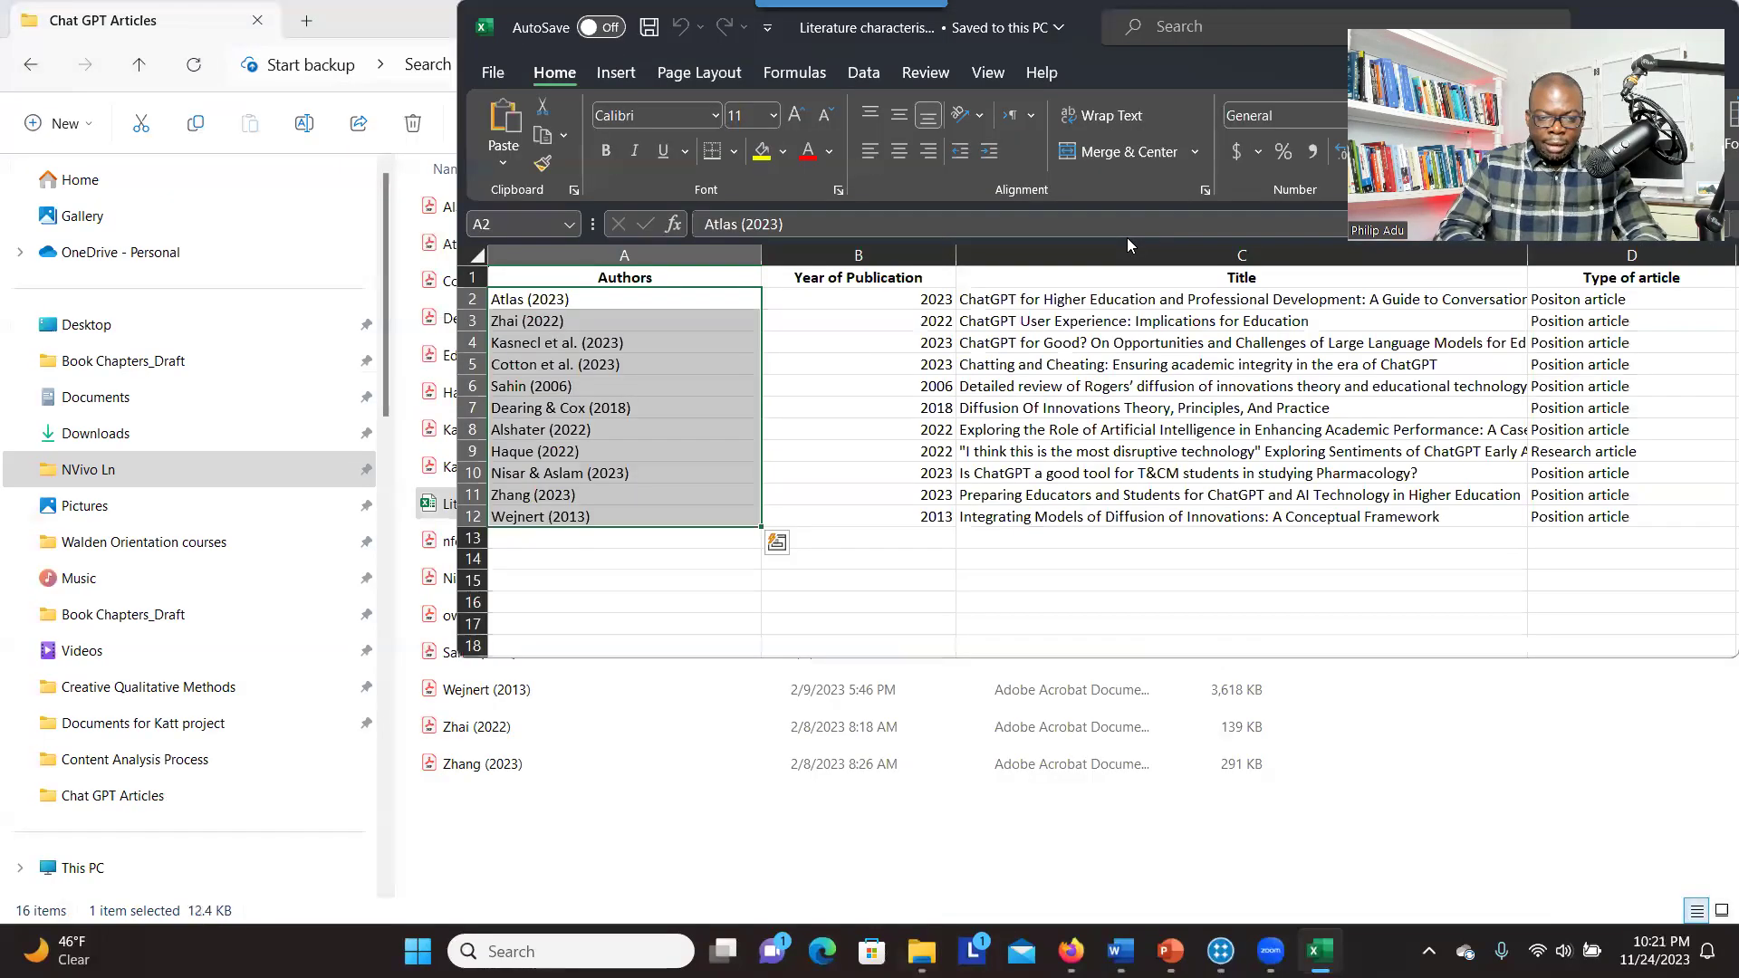
pyautogui.moveTo(906, 18); pyautogui.dragTo(824, 531)
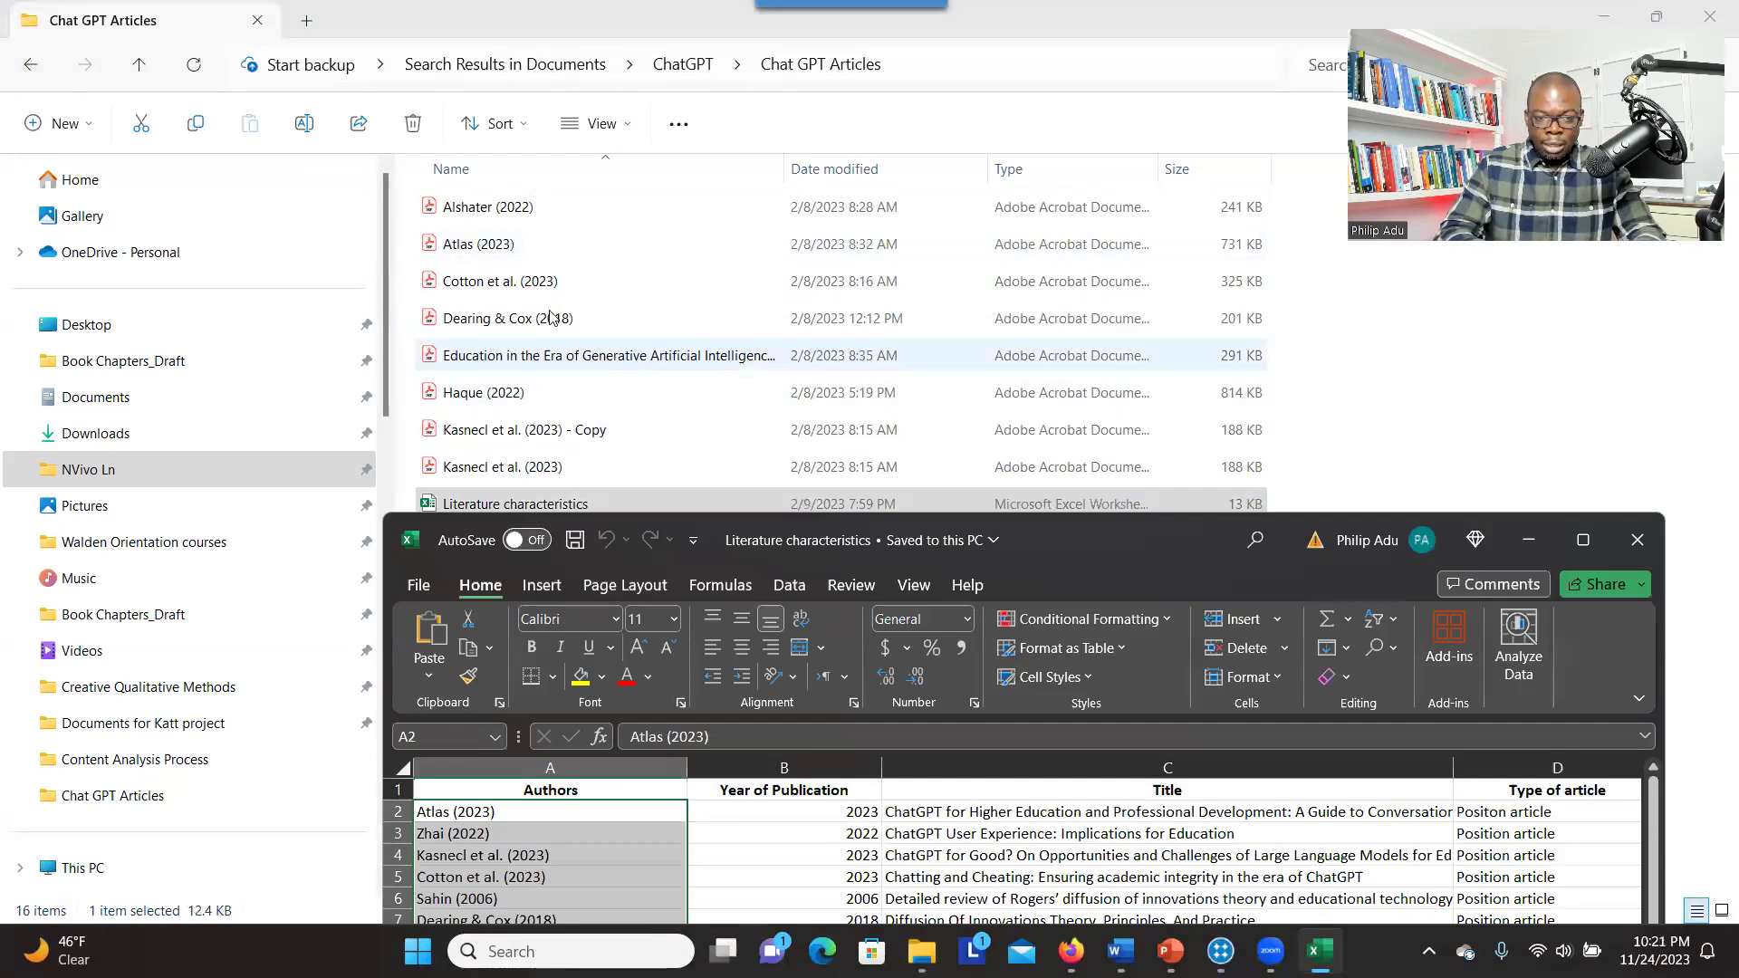
pyautogui.press('super+Up')
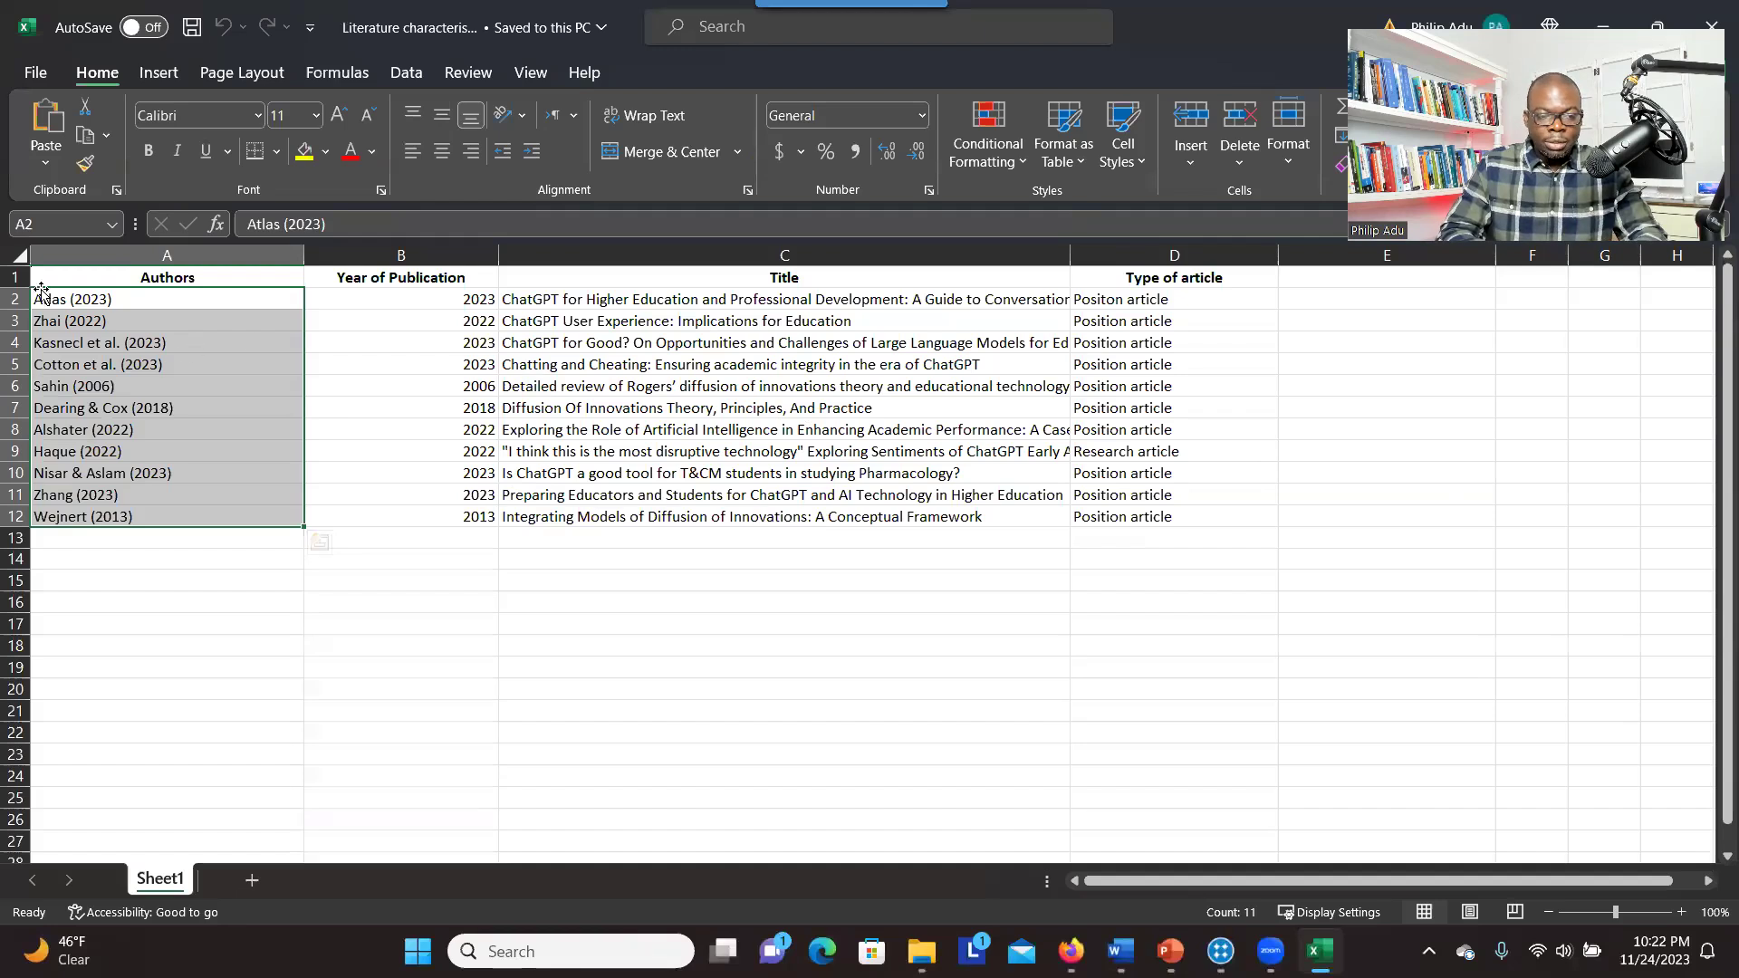
# - Review the header row of the literature table, including Authors, Year of Publication and Title, and close the workbook
pyautogui.click(13, 286)
pyautogui.click(14, 281)
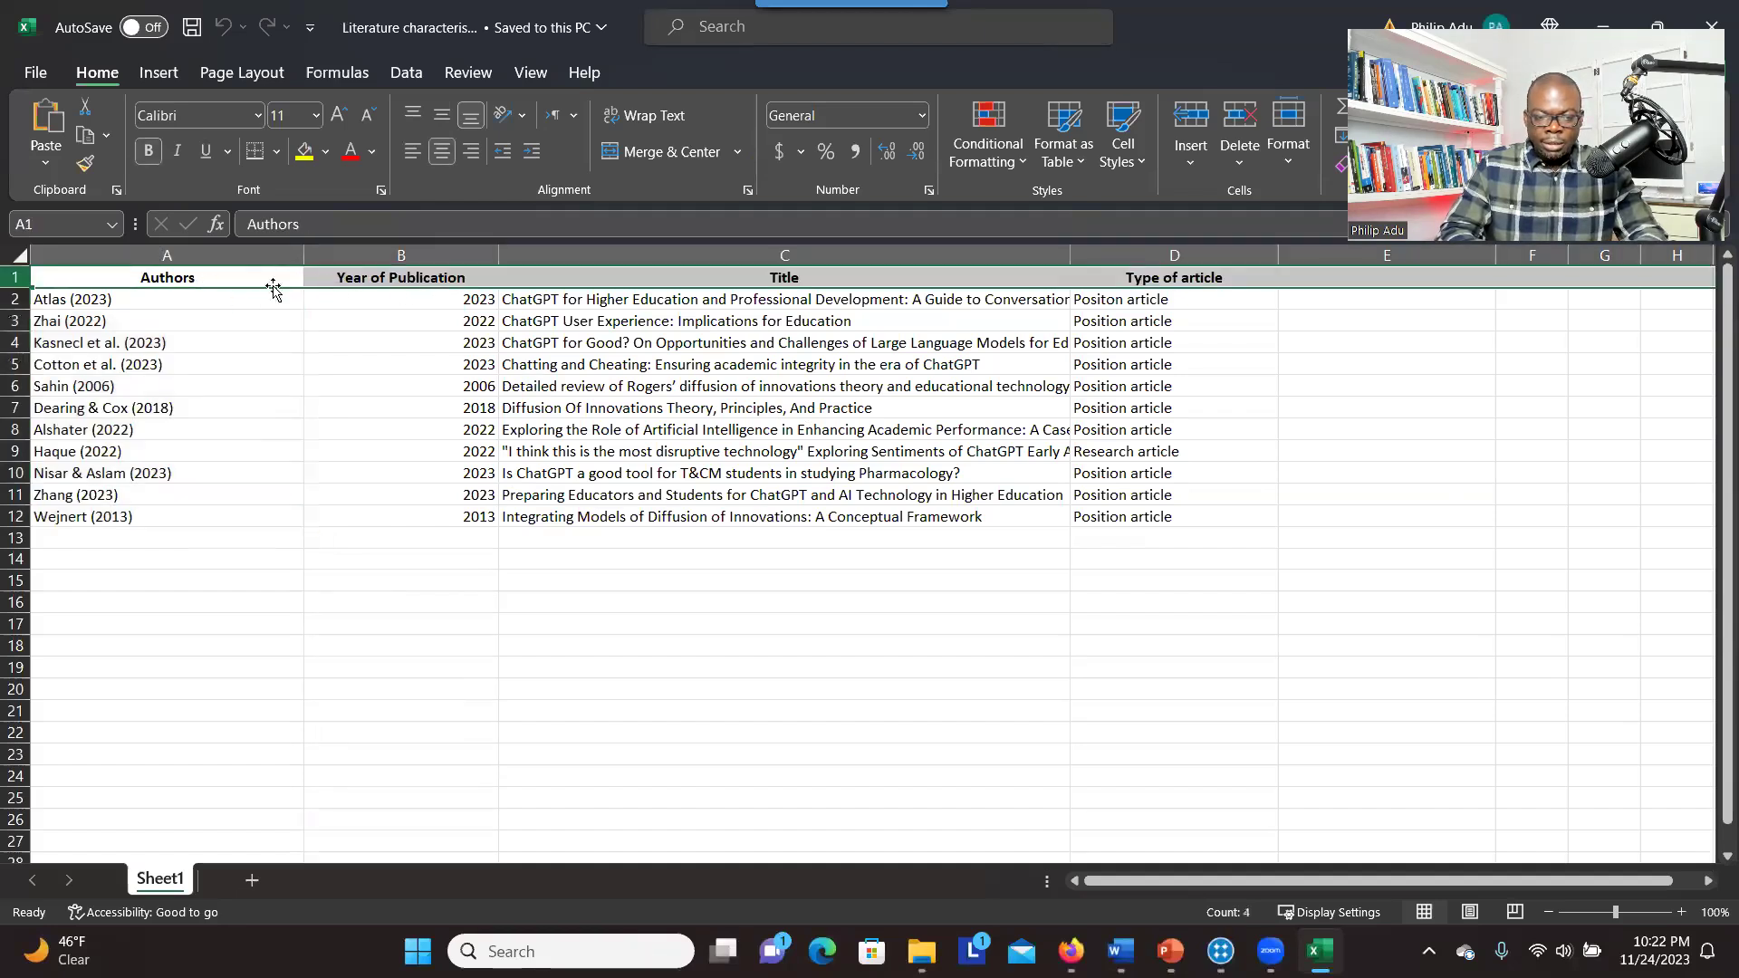
pyautogui.click(436, 272)
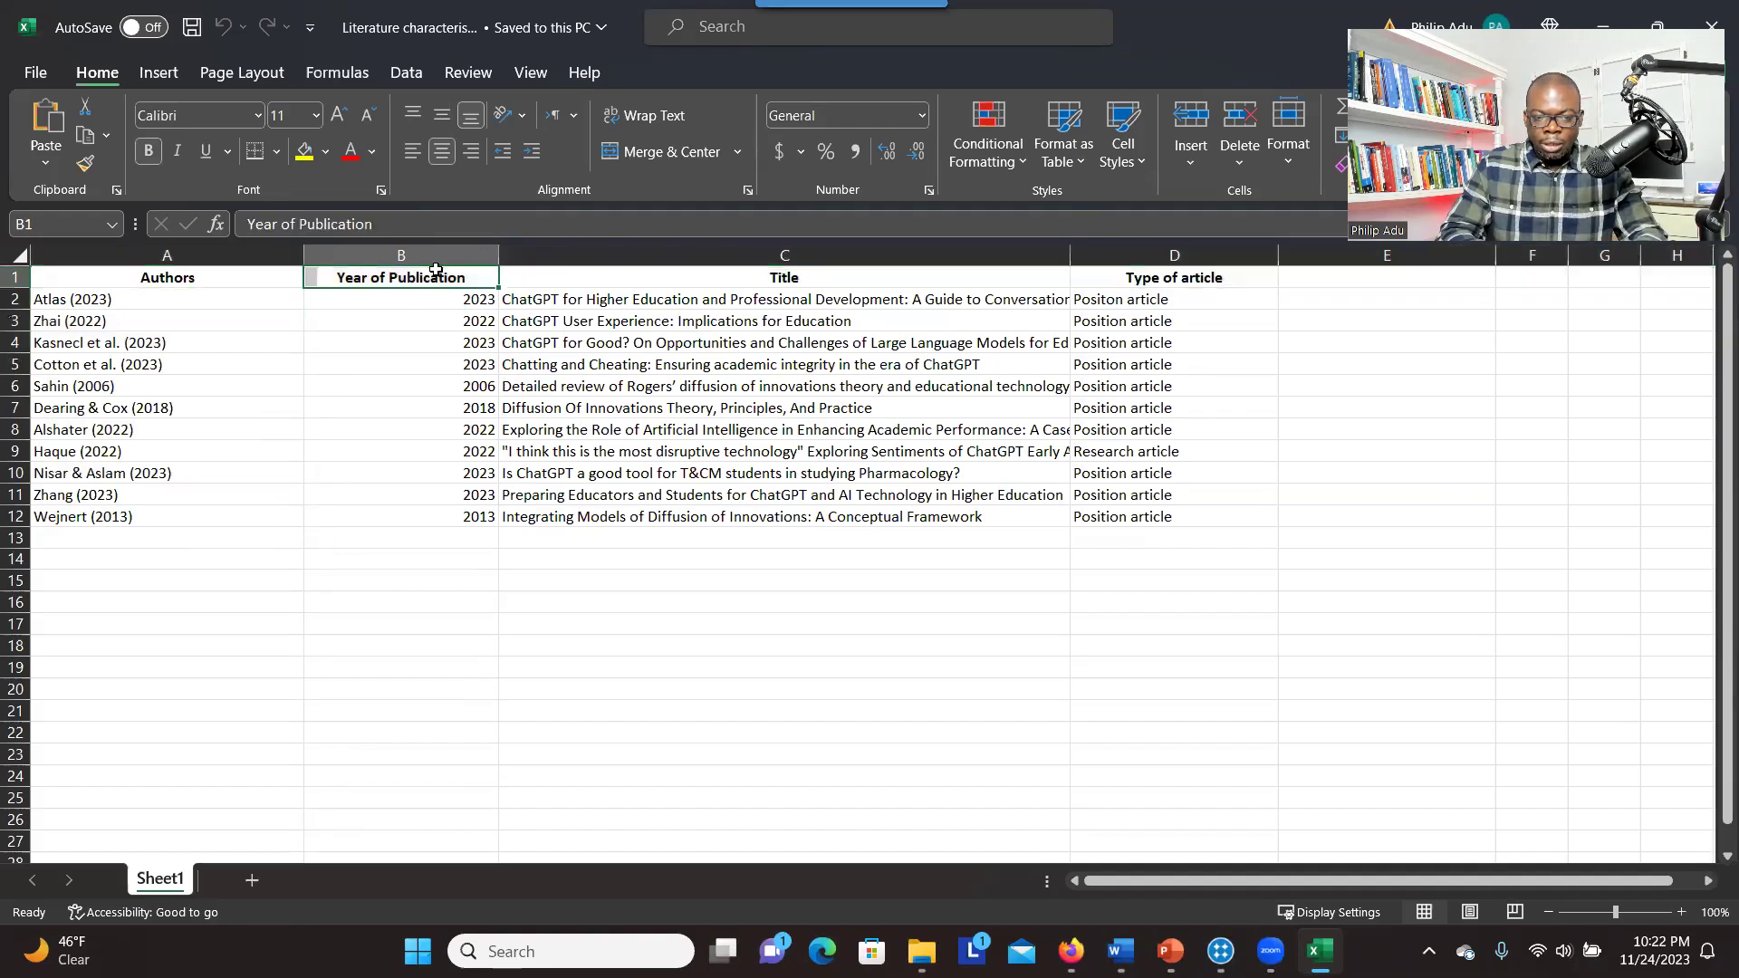
pyautogui.click(764, 278)
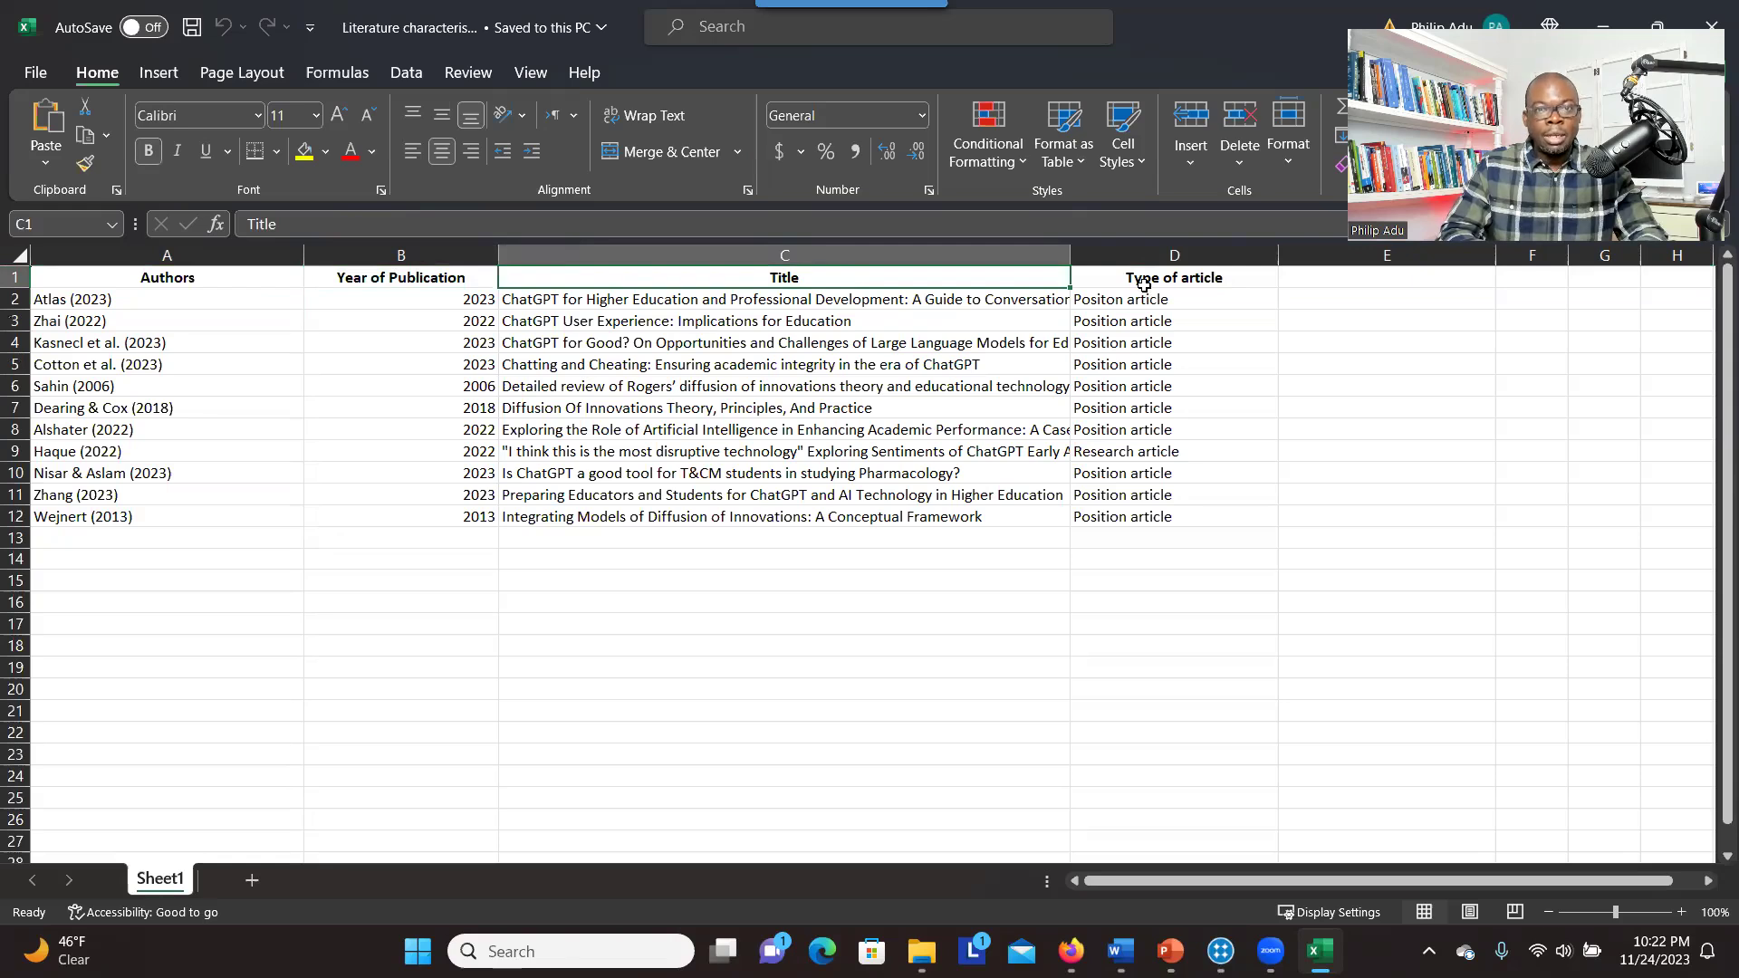
pyautogui.click(1311, 272)
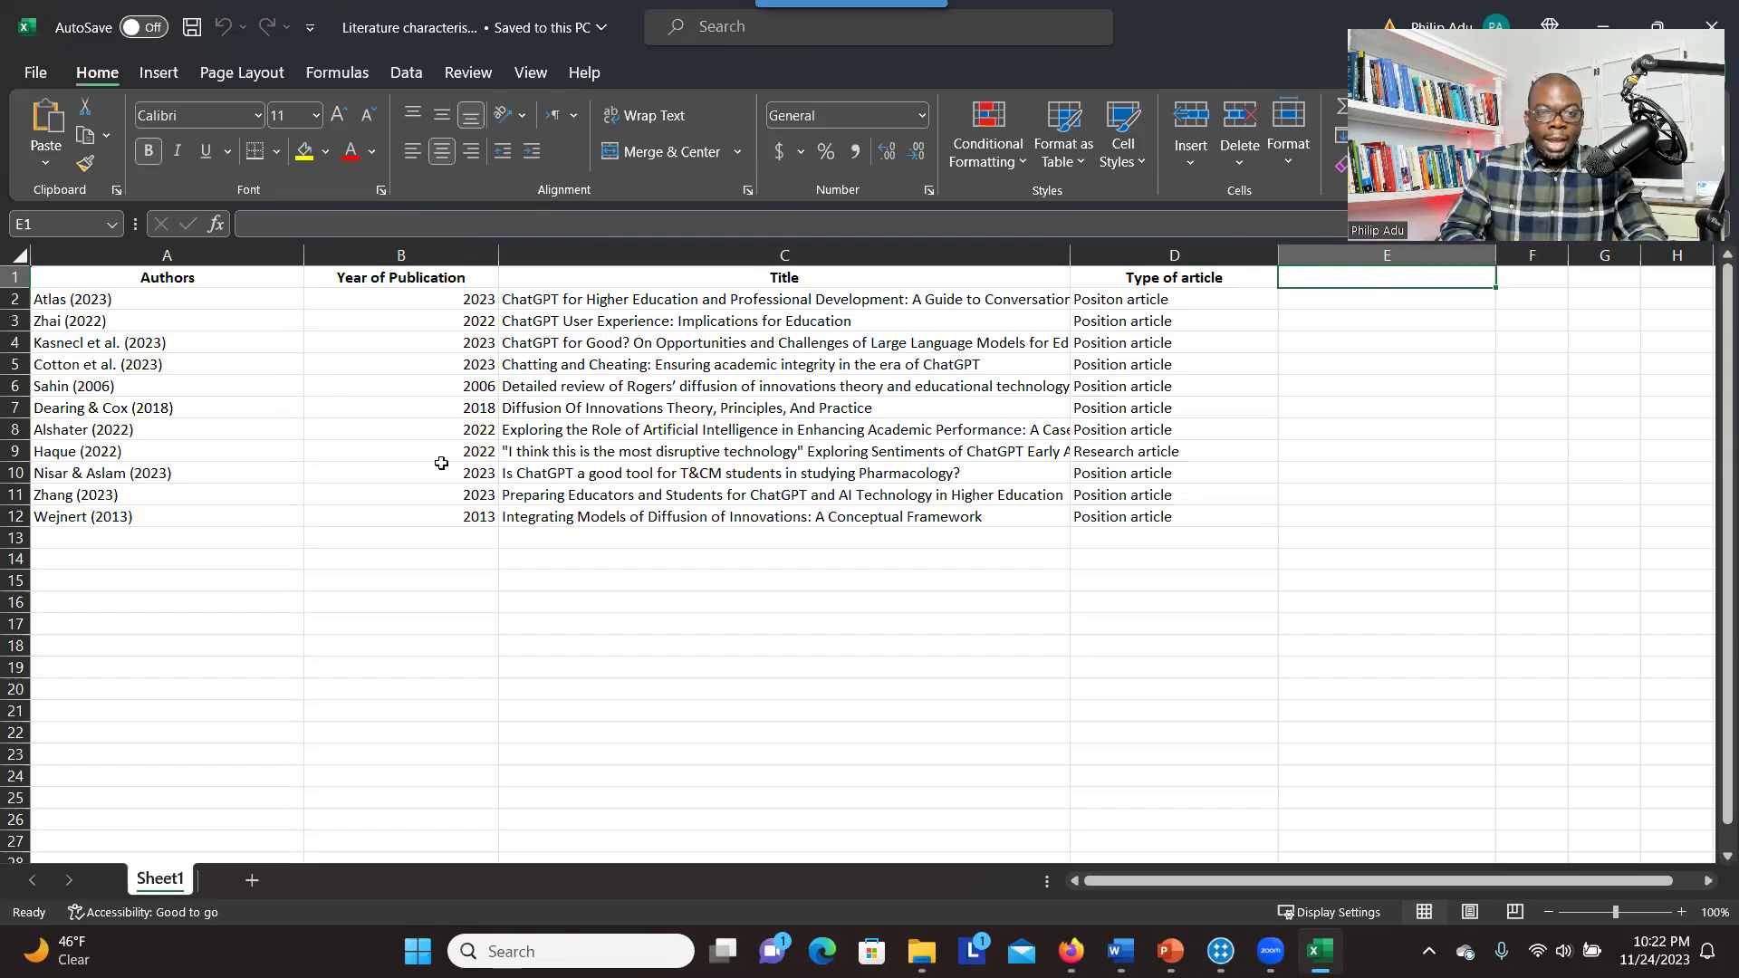
pyautogui.doubleClick(1110, 62)
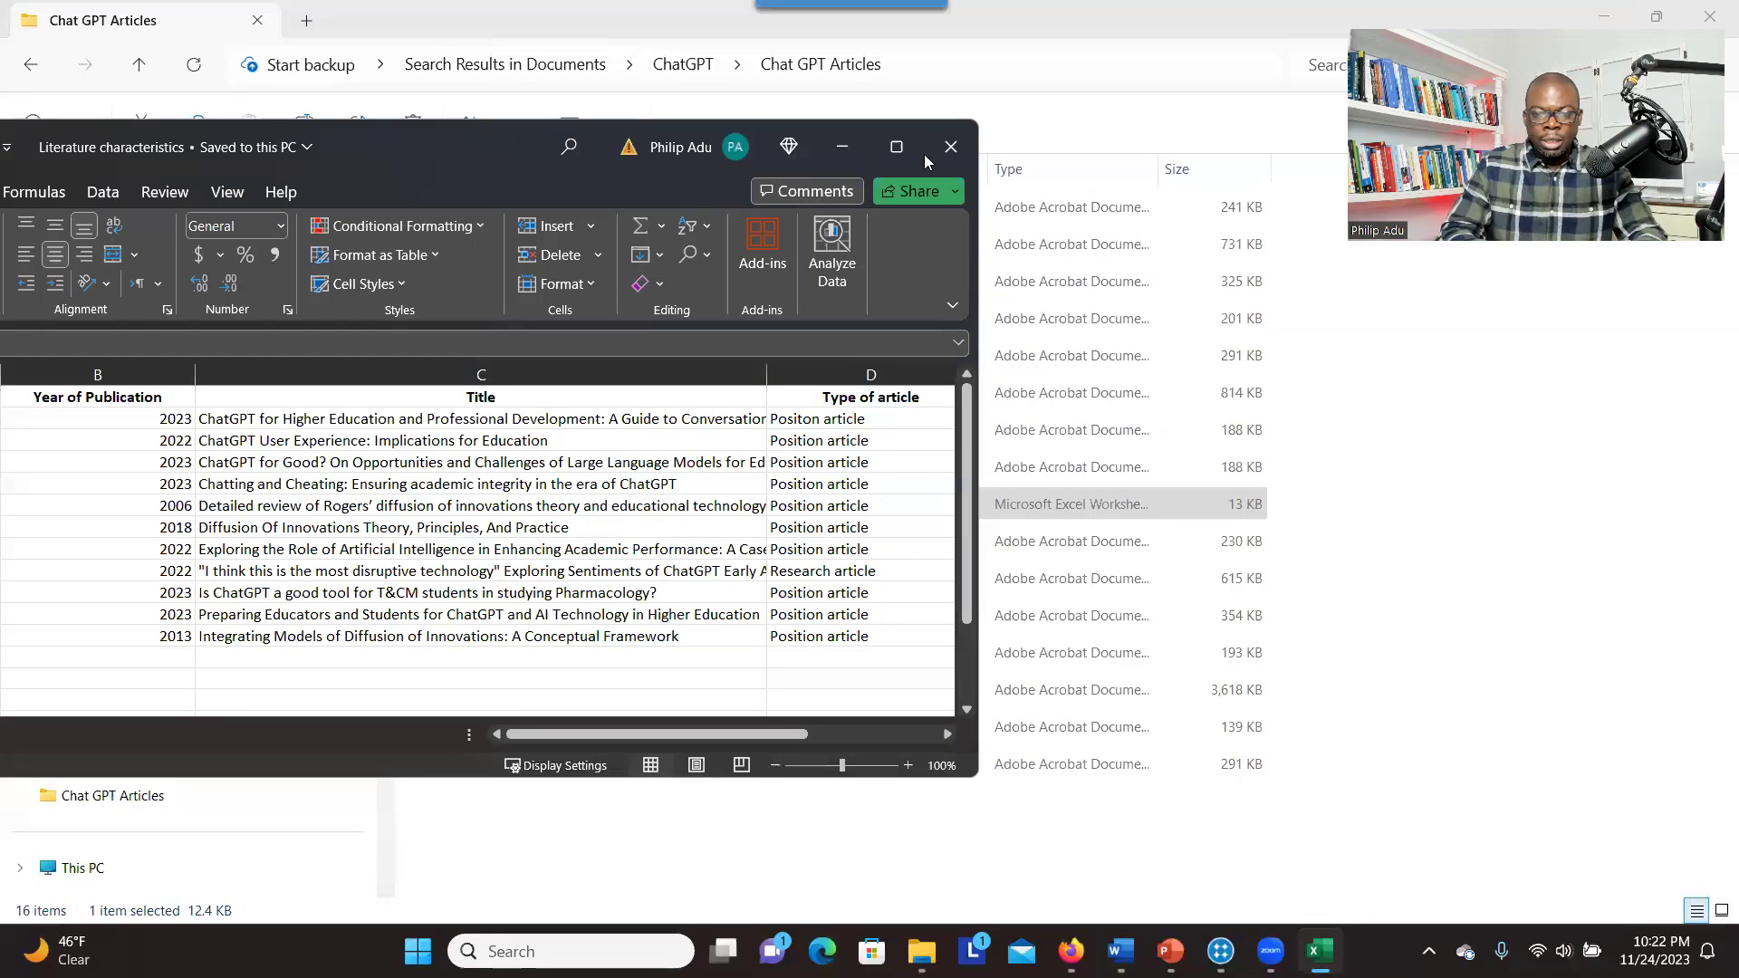
pyautogui.click(958, 159)
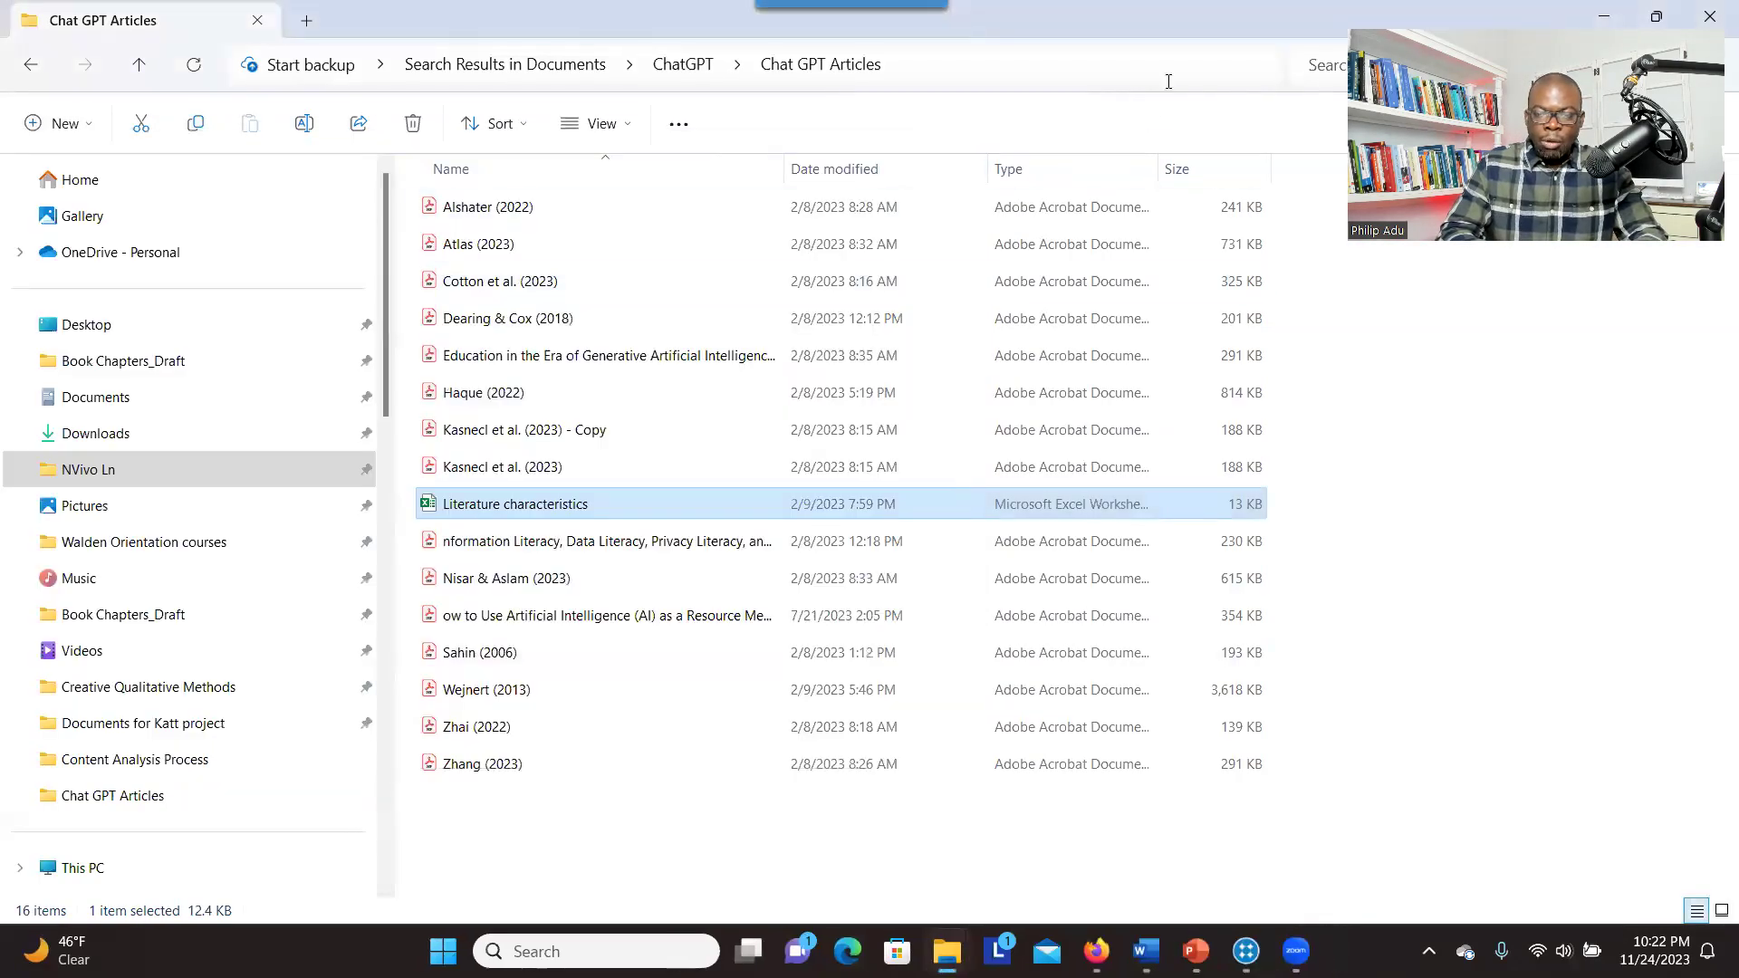
# - Switch back to NVivo and create a new project titled LR project with autosave enabled
pyautogui.click(1398, 759)
pyautogui.click(866, 554)
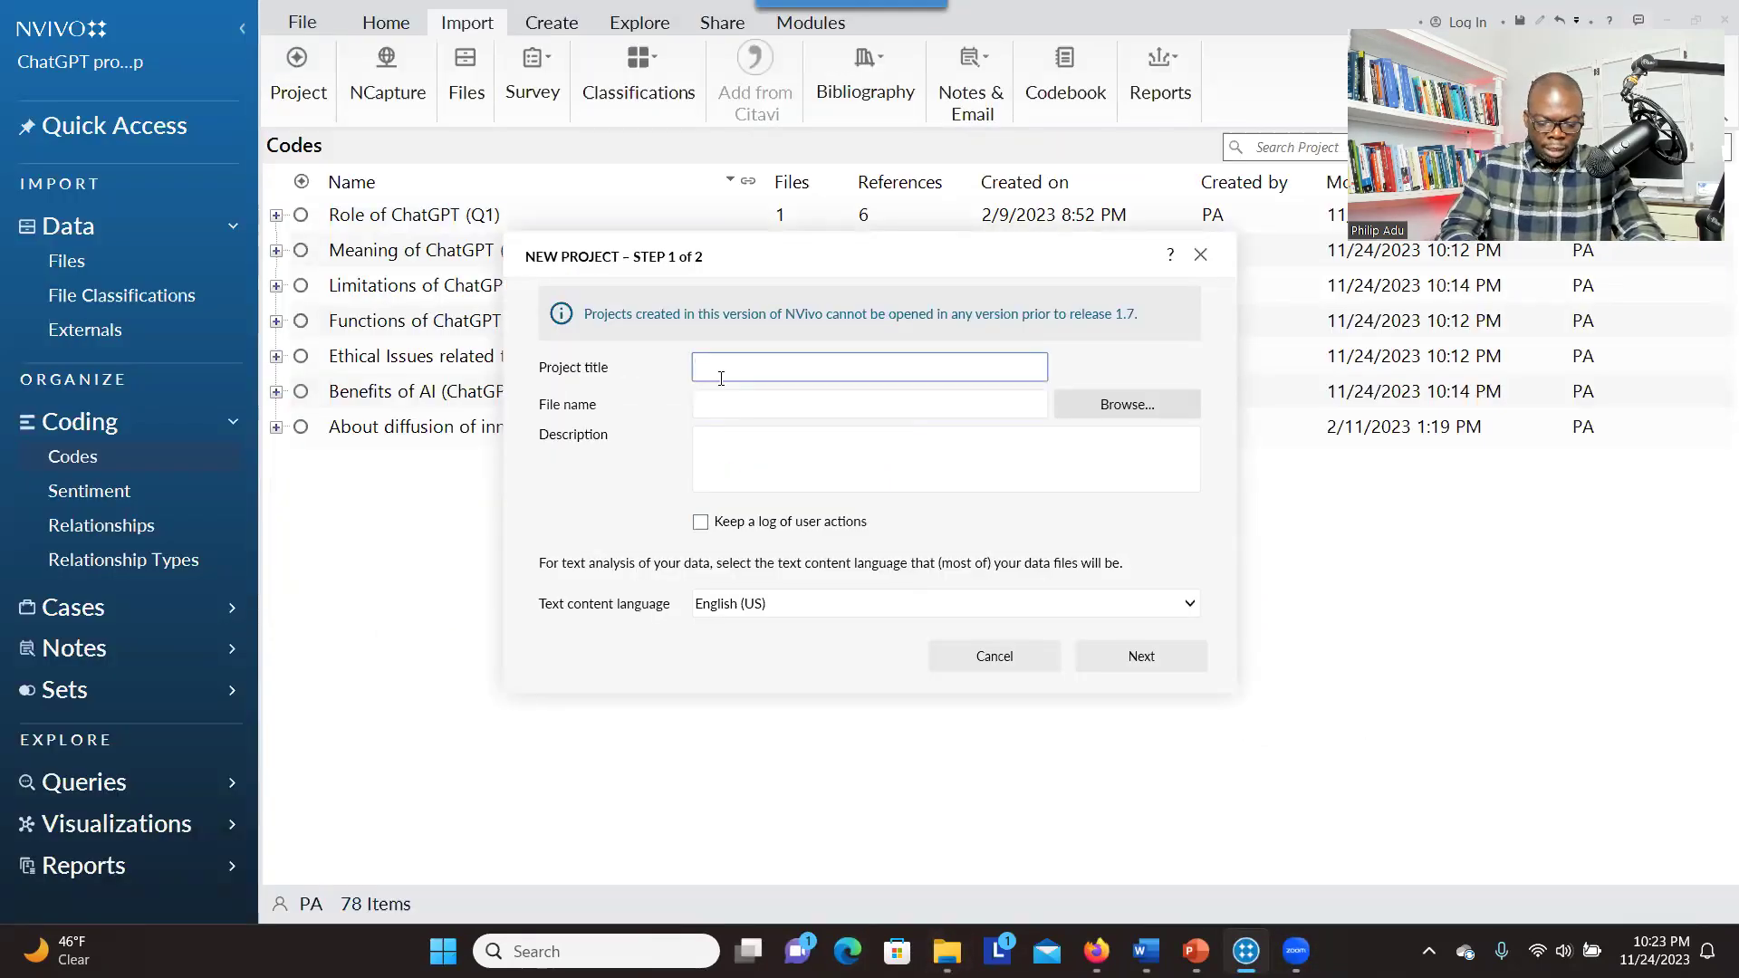
pyautogui.write('LR pr')
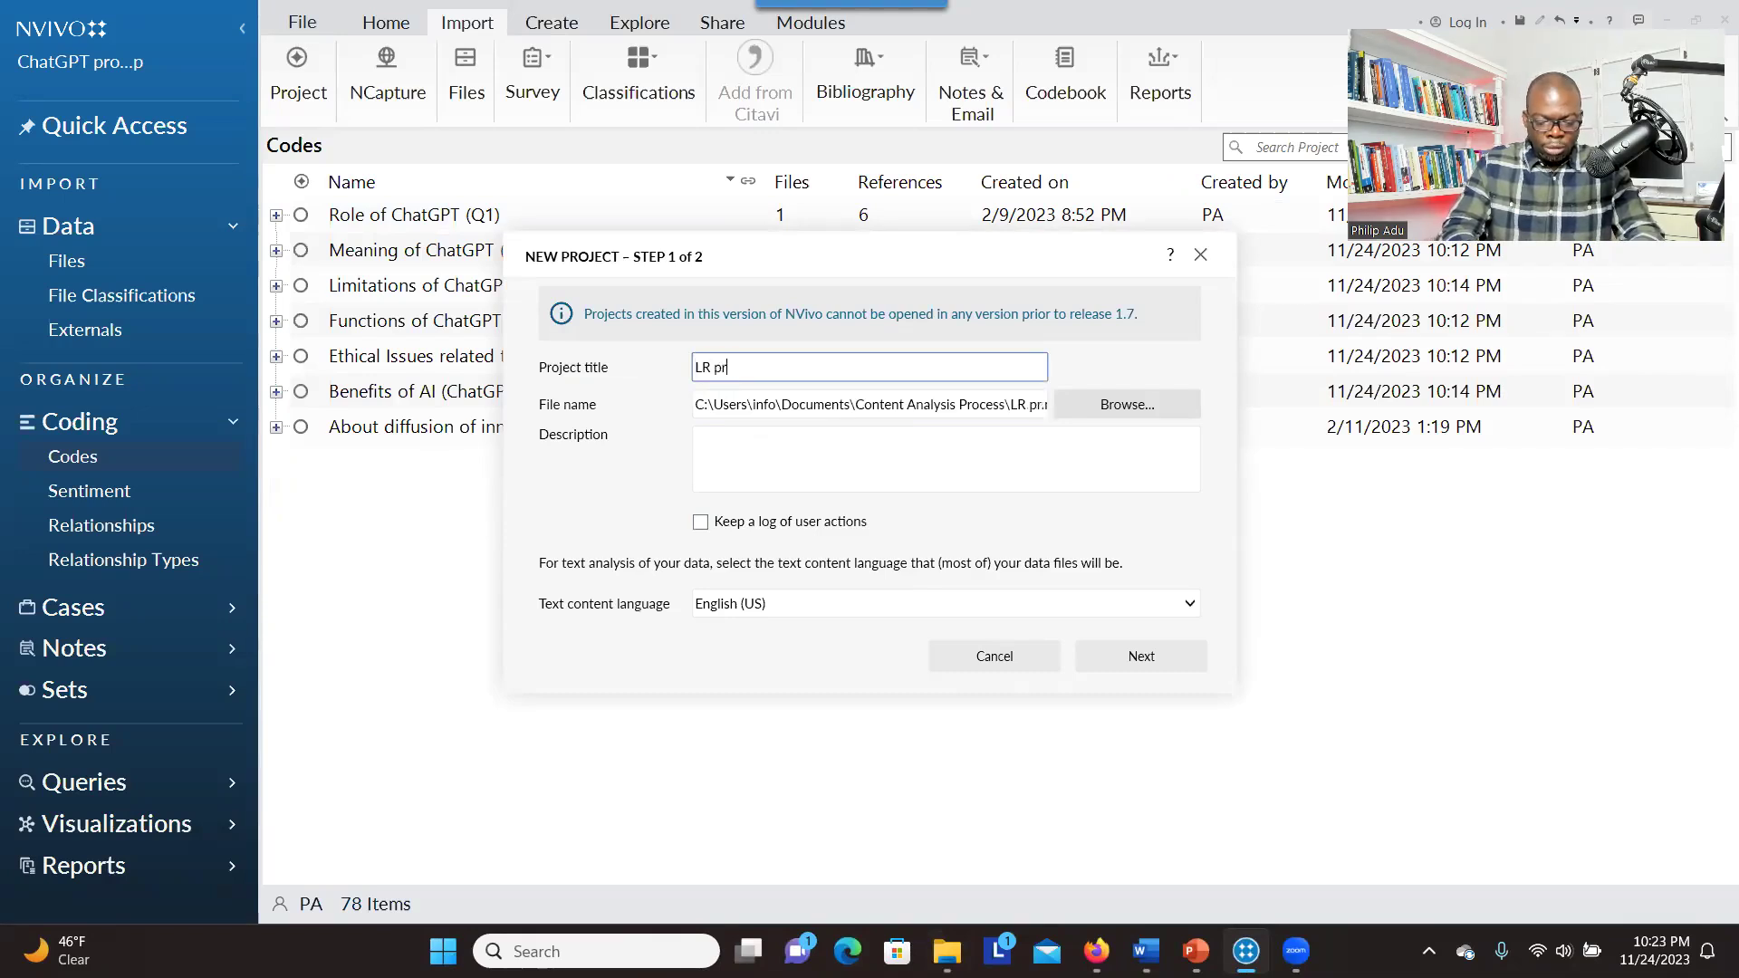
pyautogui.click(1141, 656)
pyautogui.click(1007, 344)
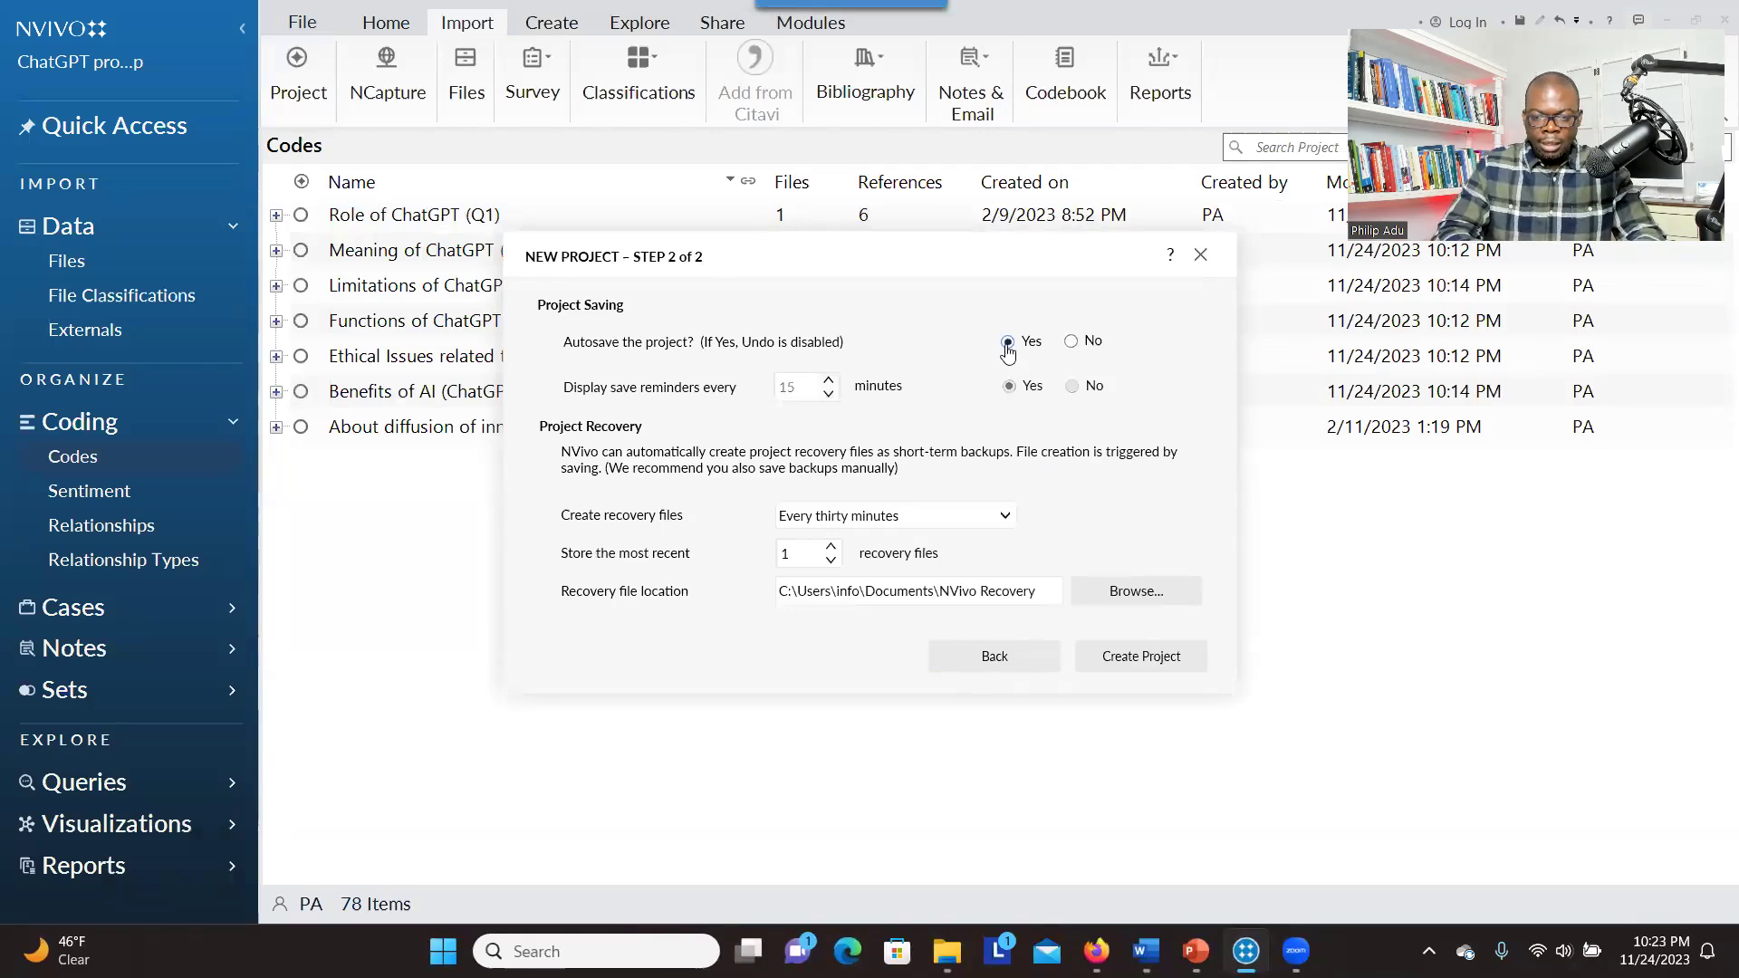
pyautogui.click(1139, 656)
pyautogui.press('Escape')
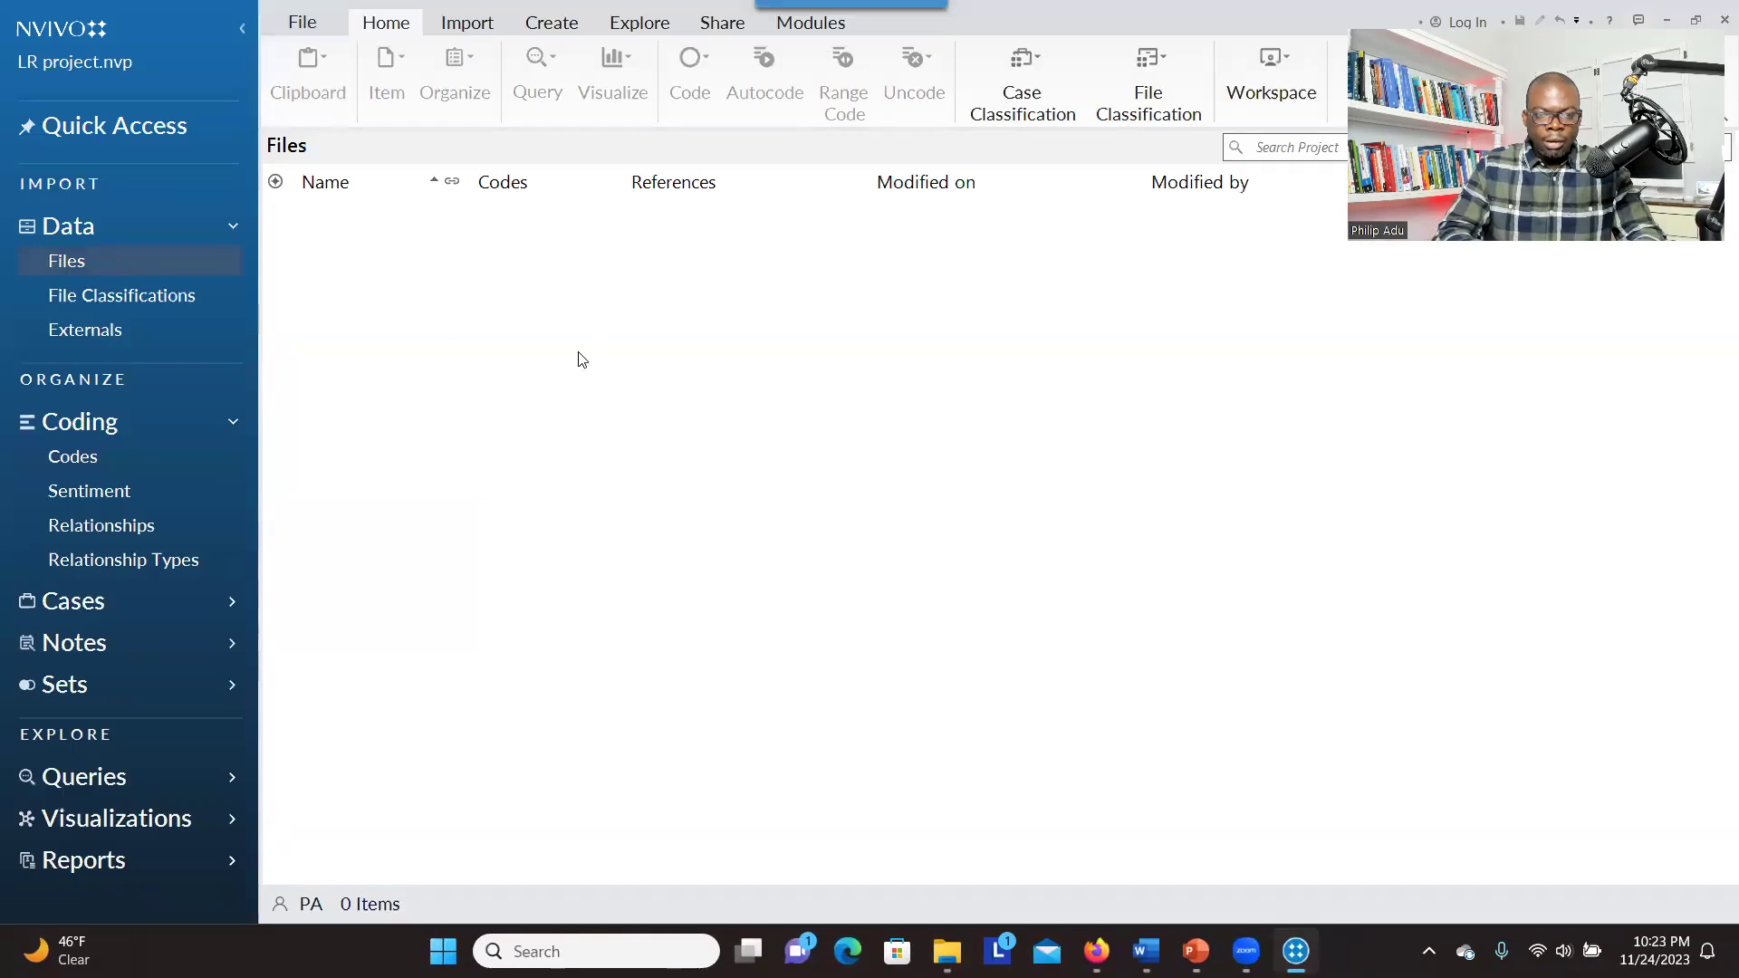
# - Import the author-and-year-named article PDFs, from Alshater (2022) through Zhang (2023), from the Chat GPT Articles folder as project files
pyautogui.click(481, 24)
pyautogui.click(470, 71)
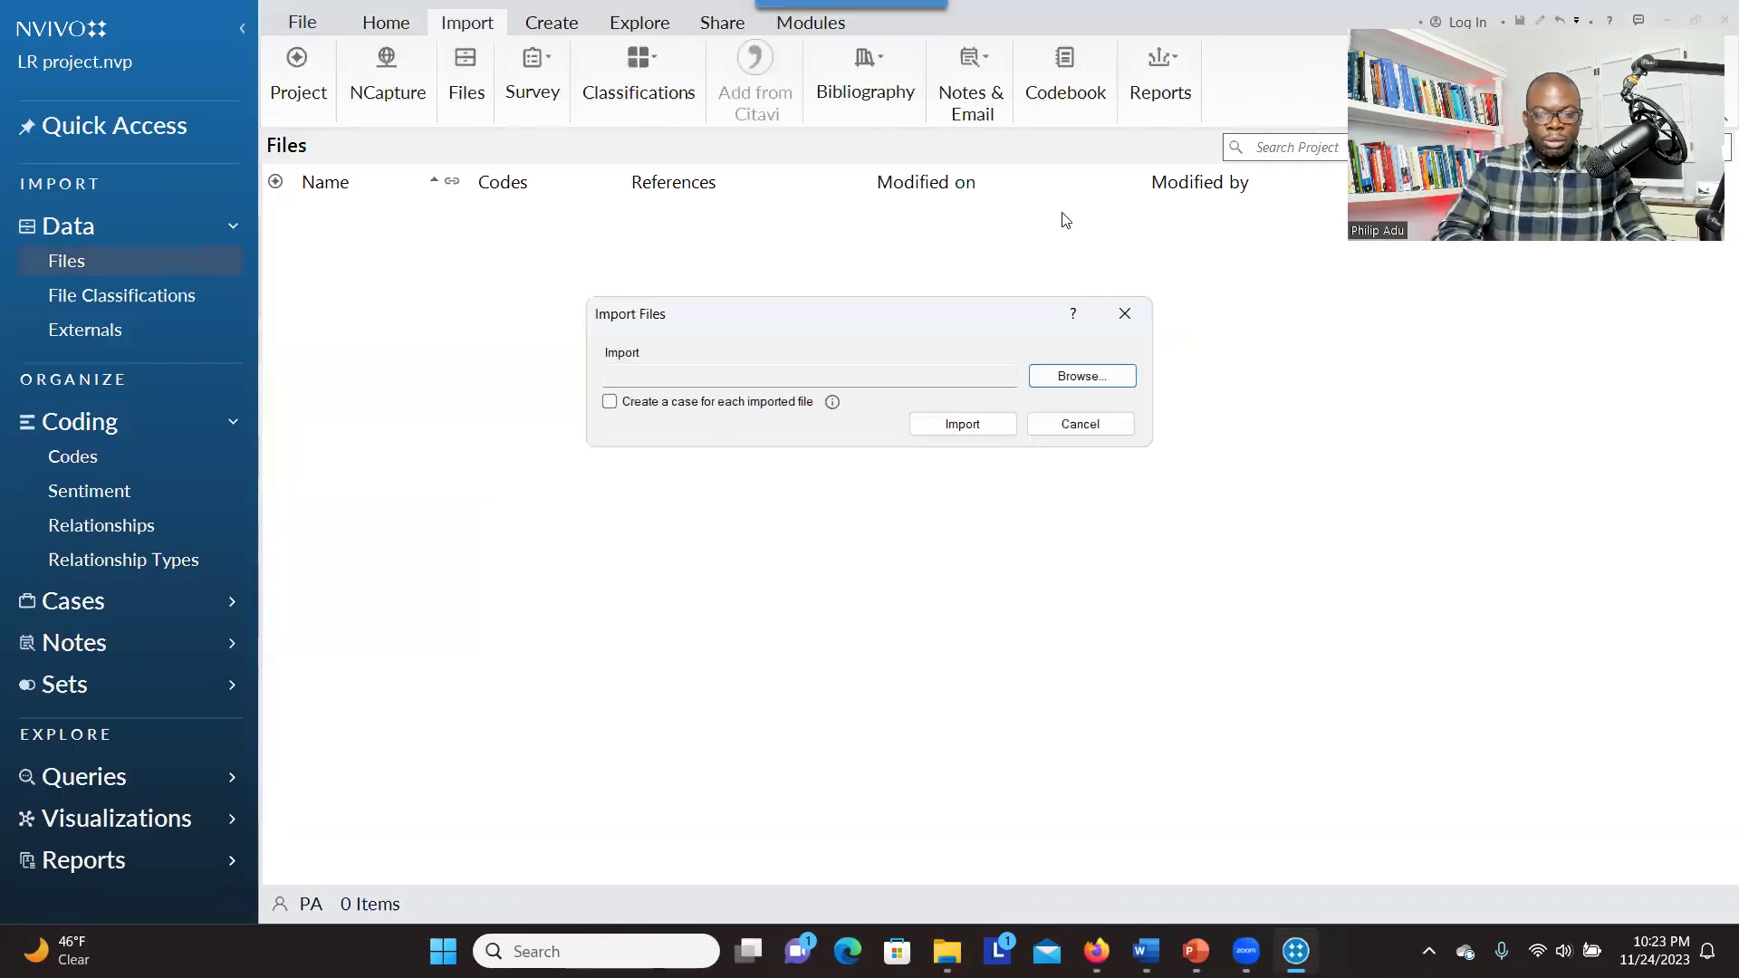
pyautogui.click(1128, 311)
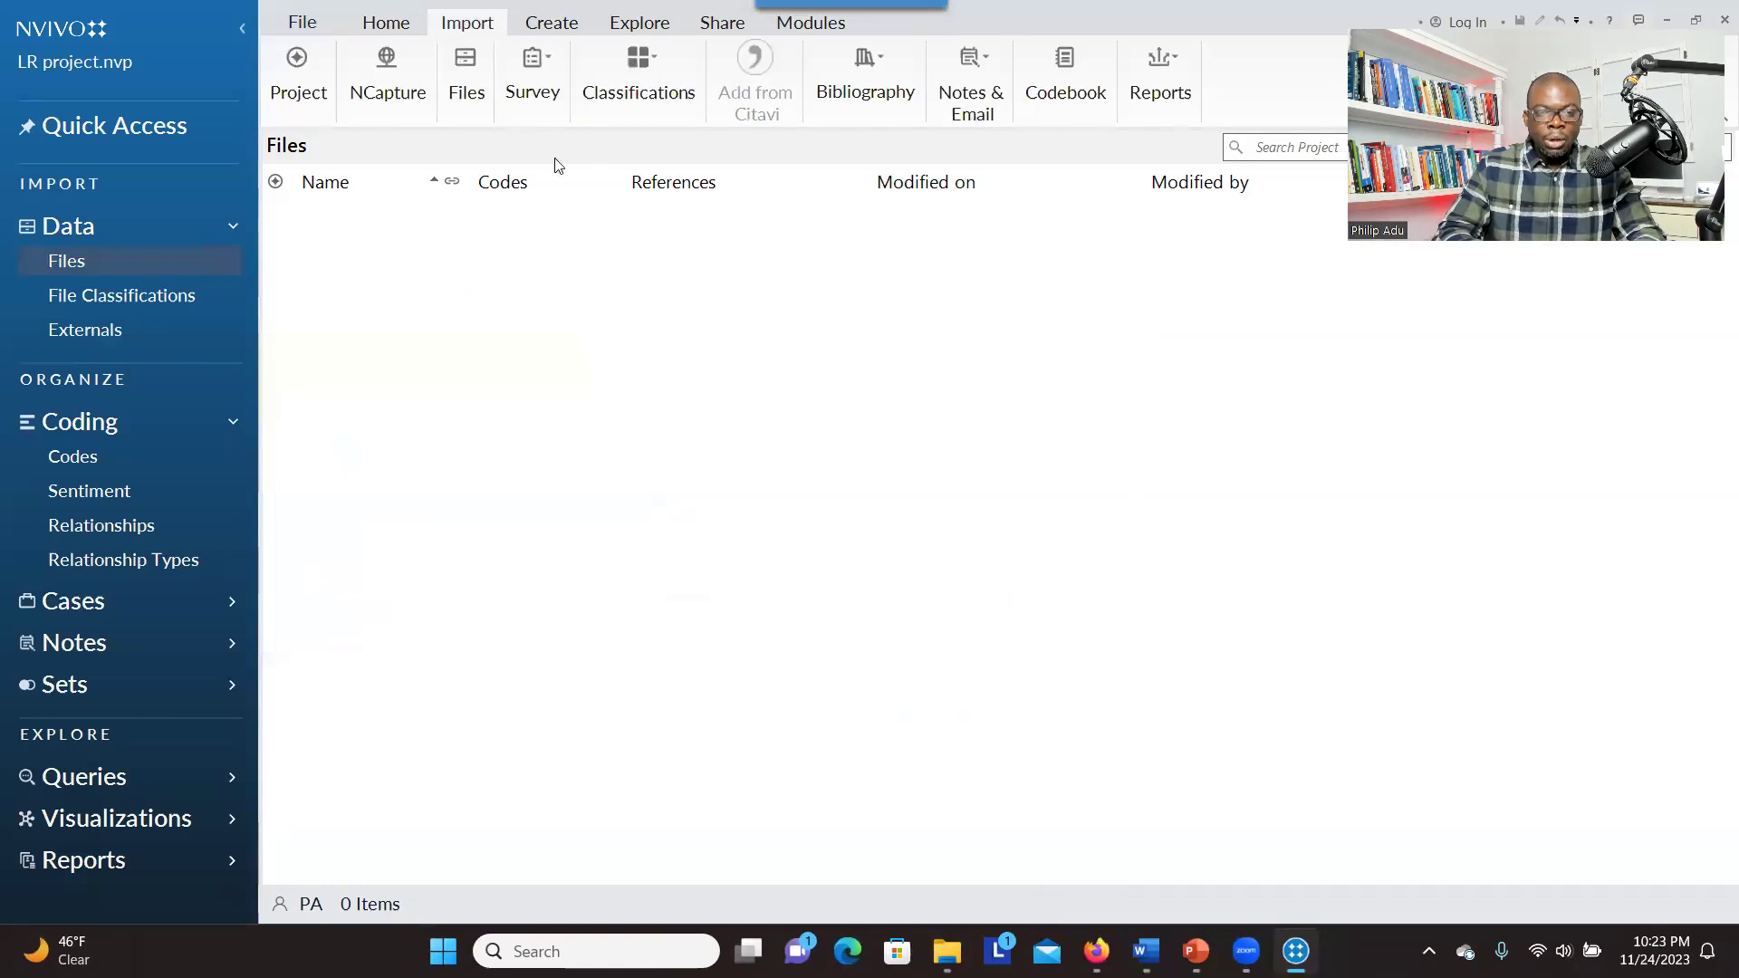
pyautogui.click(467, 77)
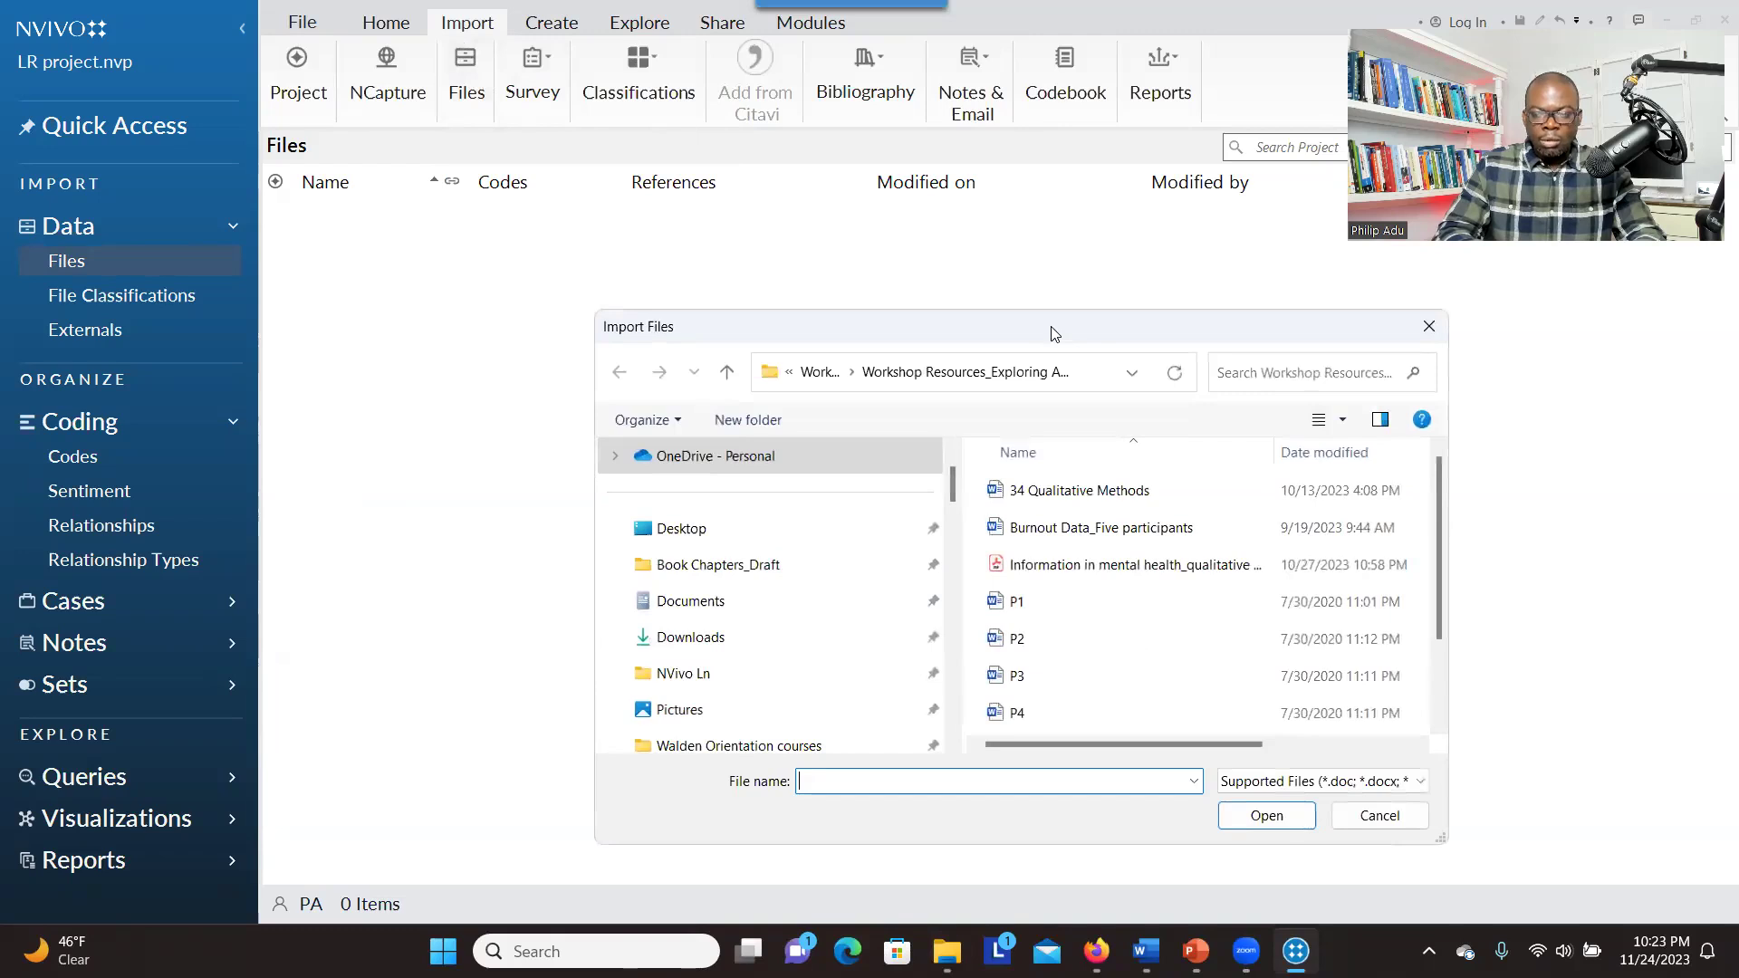
pyautogui.press('Escape')
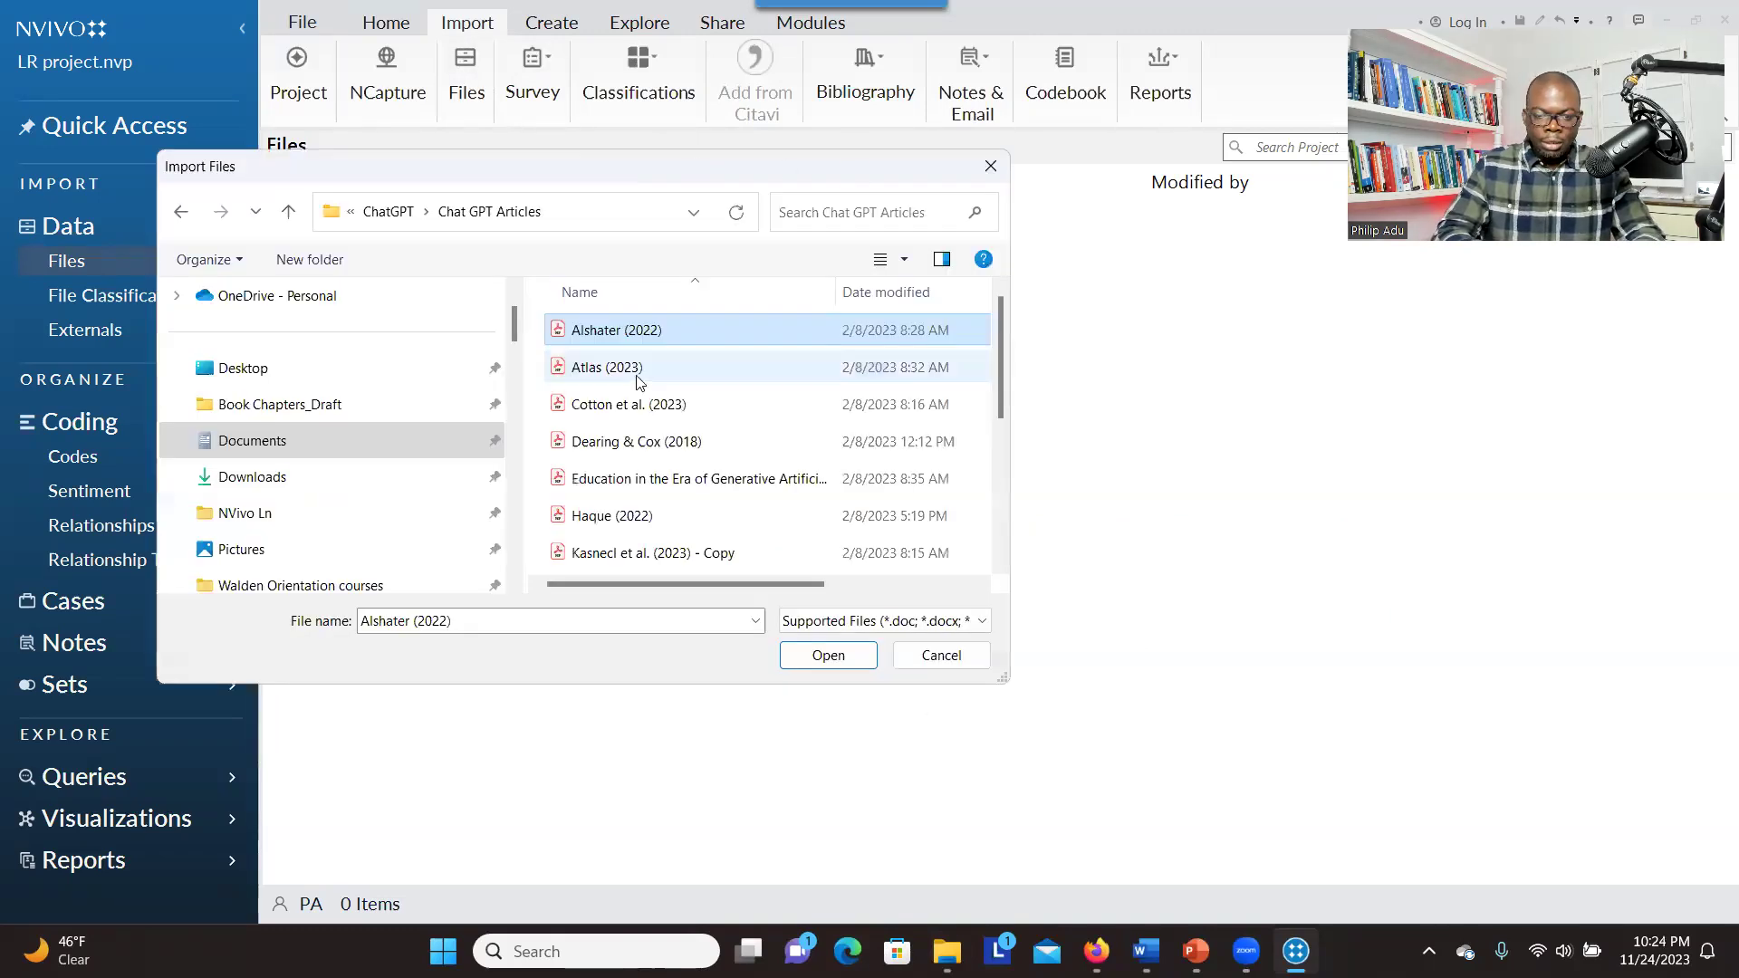
pyautogui.hotkey('ctrl', 'a')
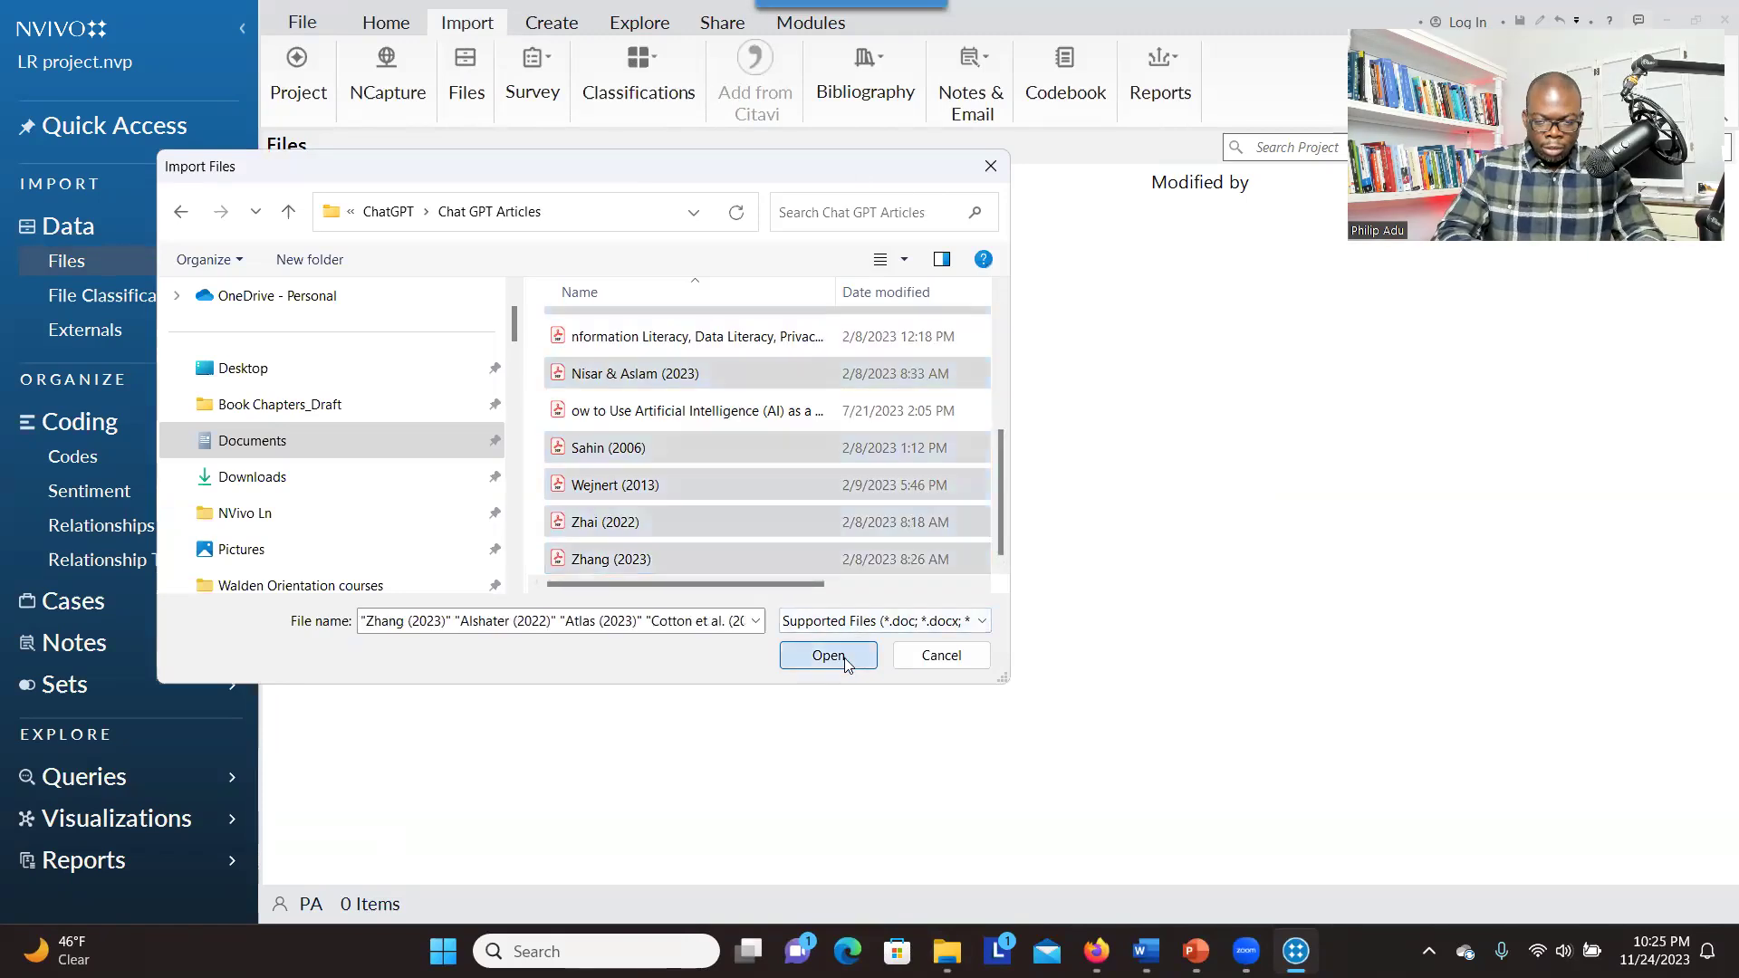
pyautogui.click(828, 656)
pyautogui.click(963, 425)
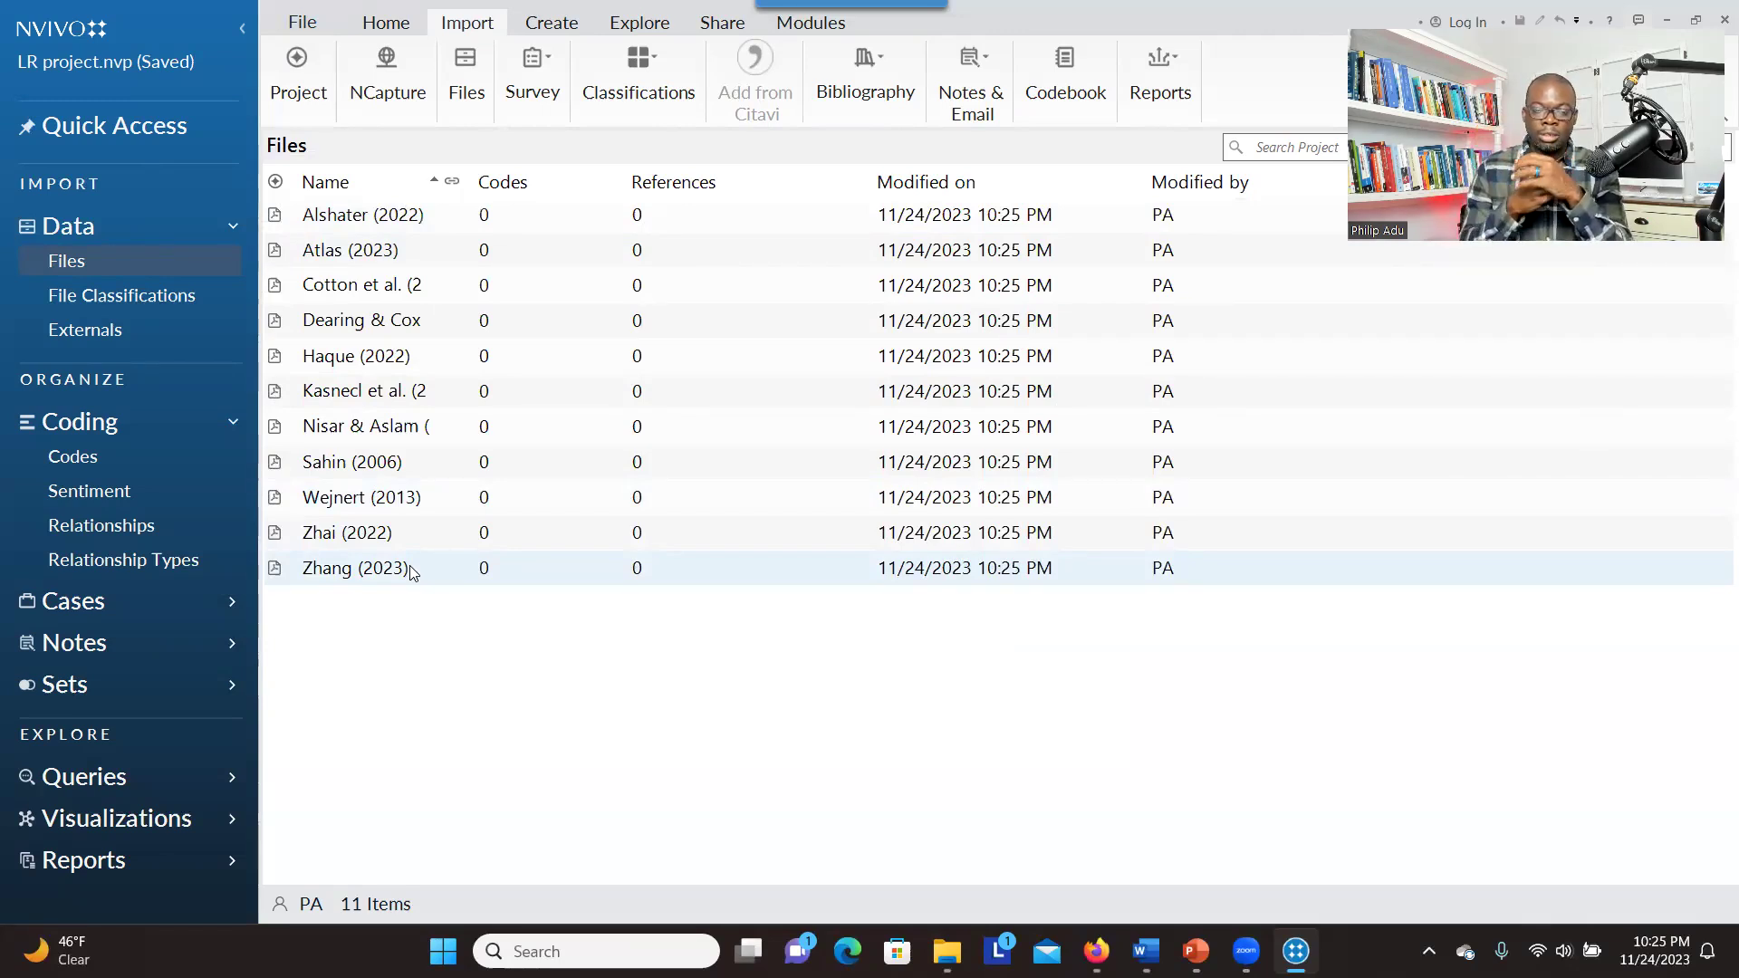
# - Create cases from all the imported files, storing them in the Cases folder
pyautogui.click(408, 215)
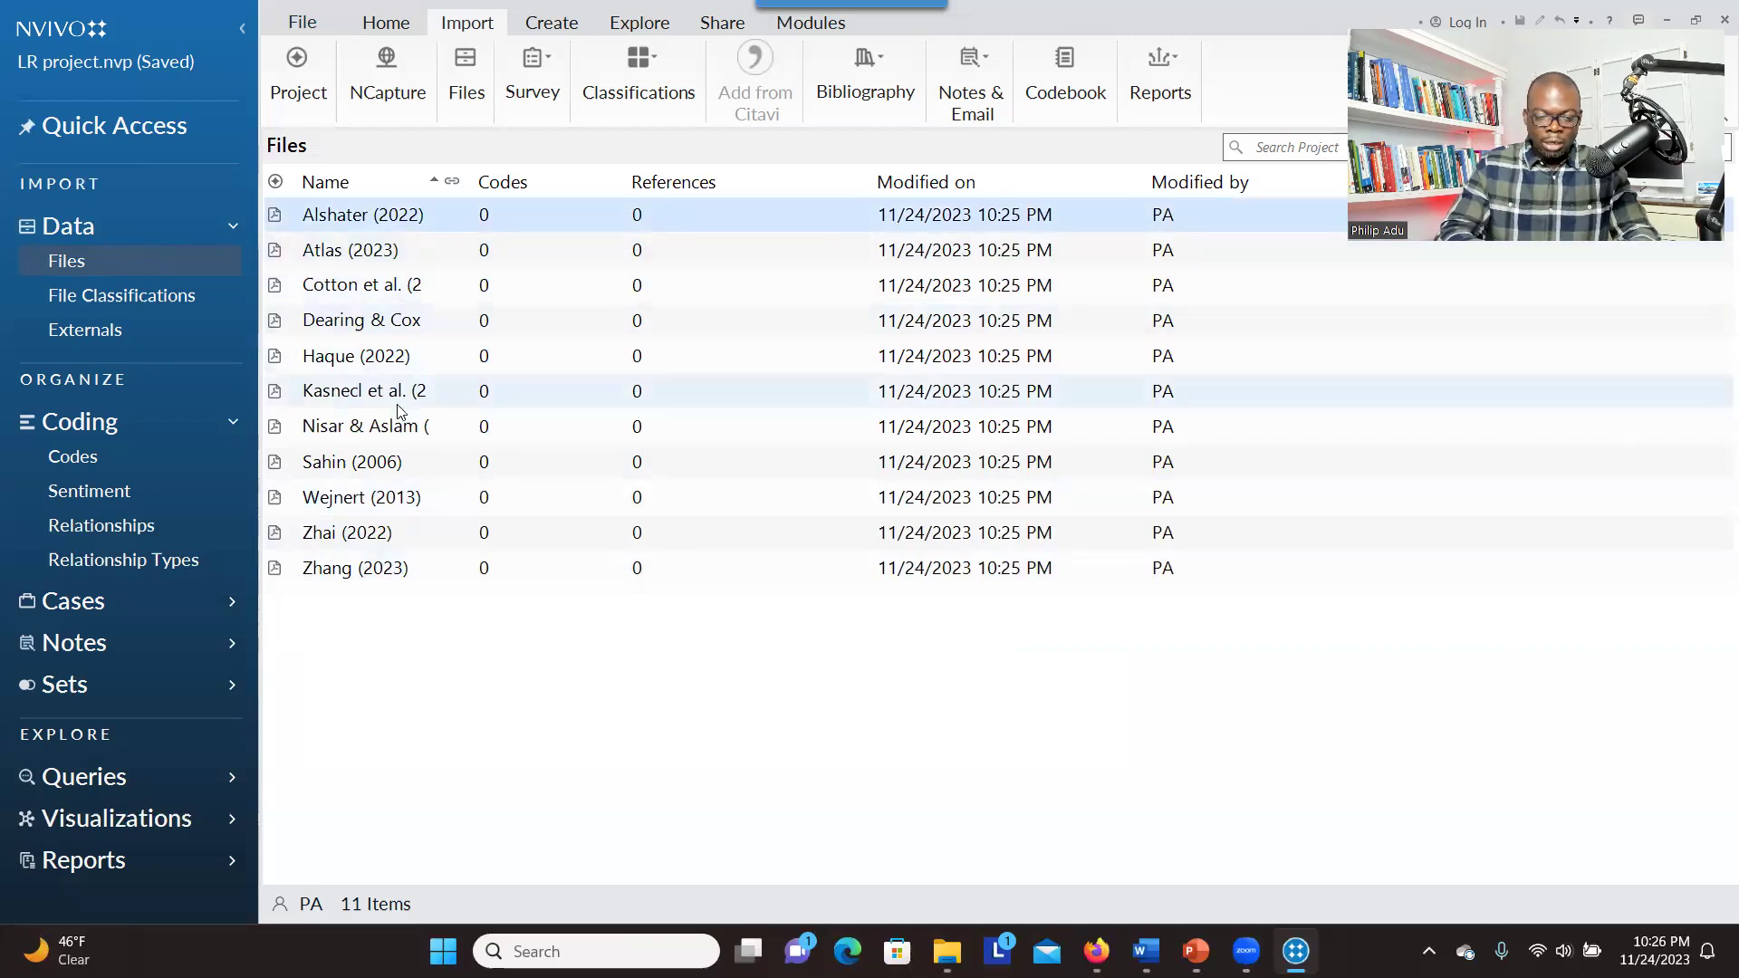
pyautogui.keyDown('shift'); pyautogui.click(387, 572); pyautogui.keyUp('shift')
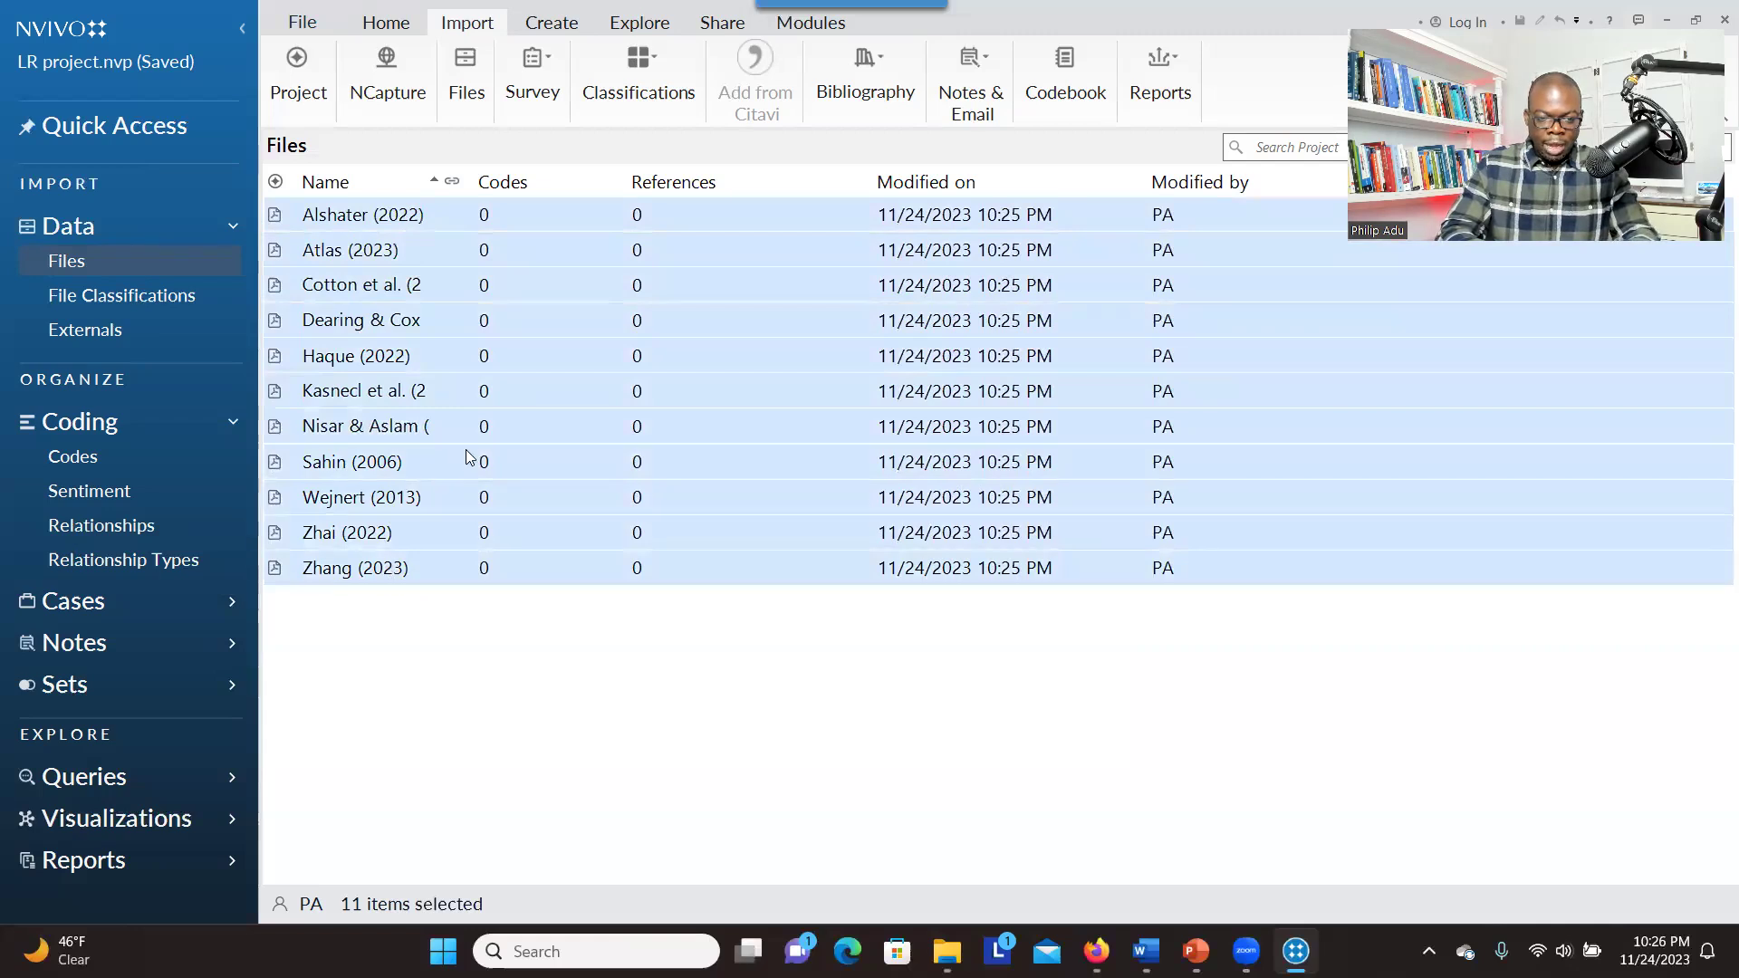
pyautogui.rightClick(414, 433)
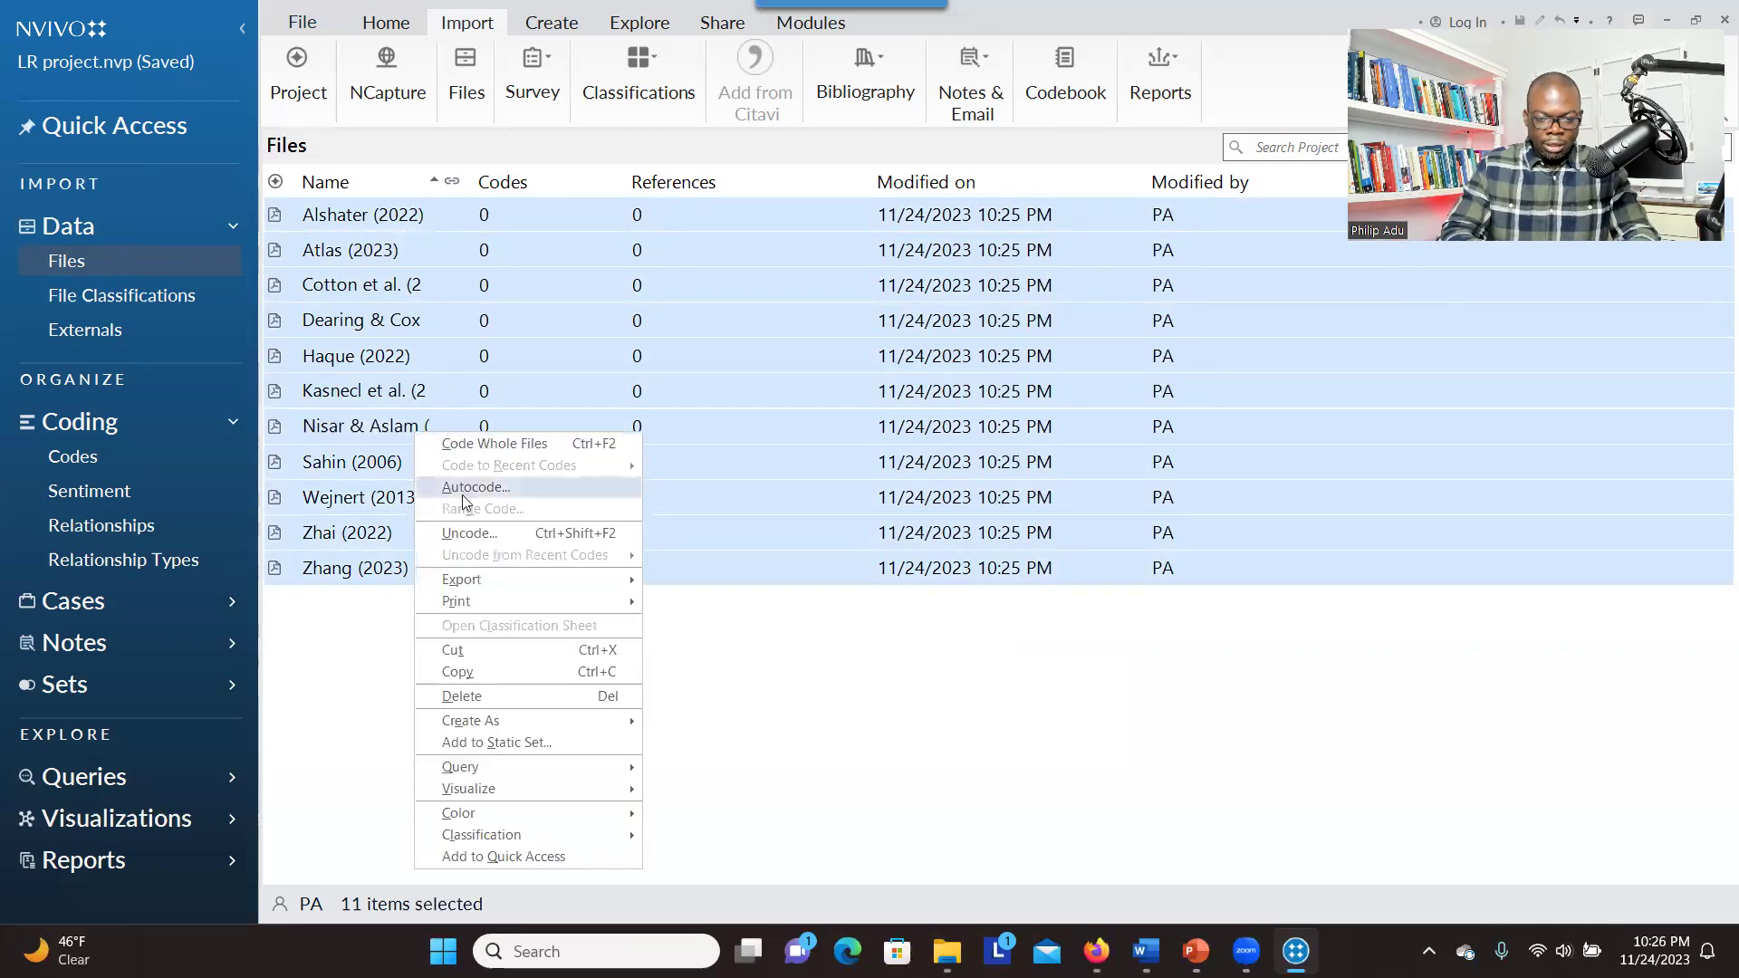
pyautogui.moveTo(549, 722)
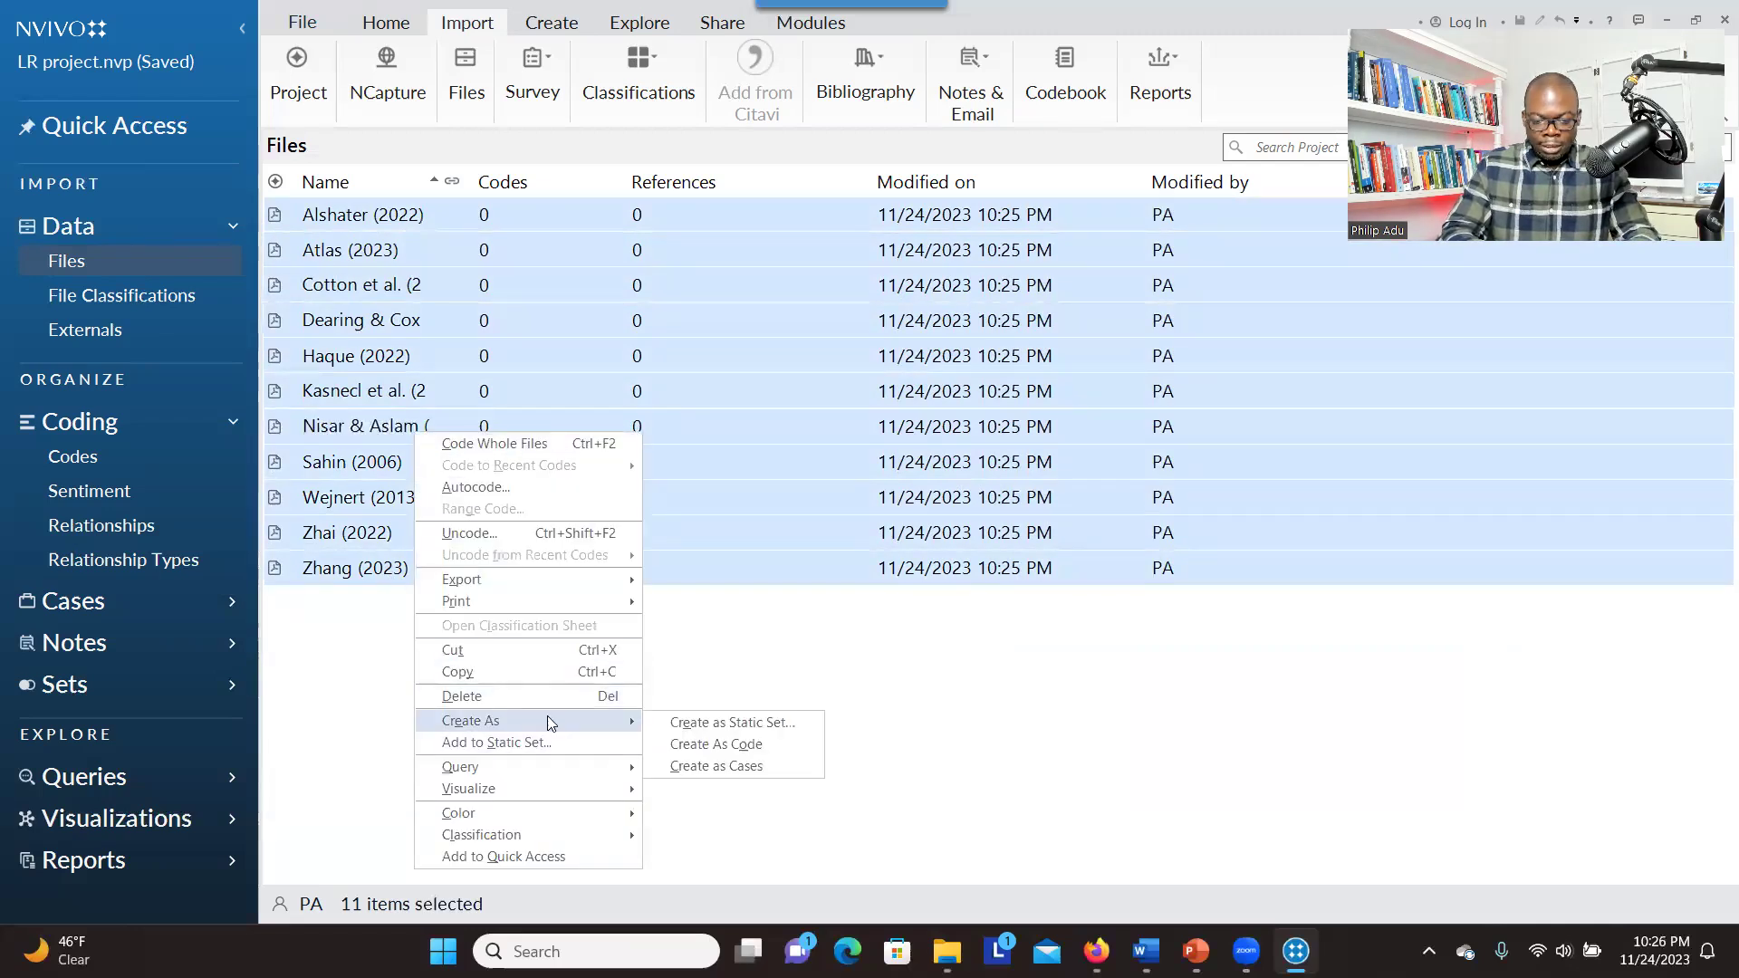
pyautogui.click(721, 770)
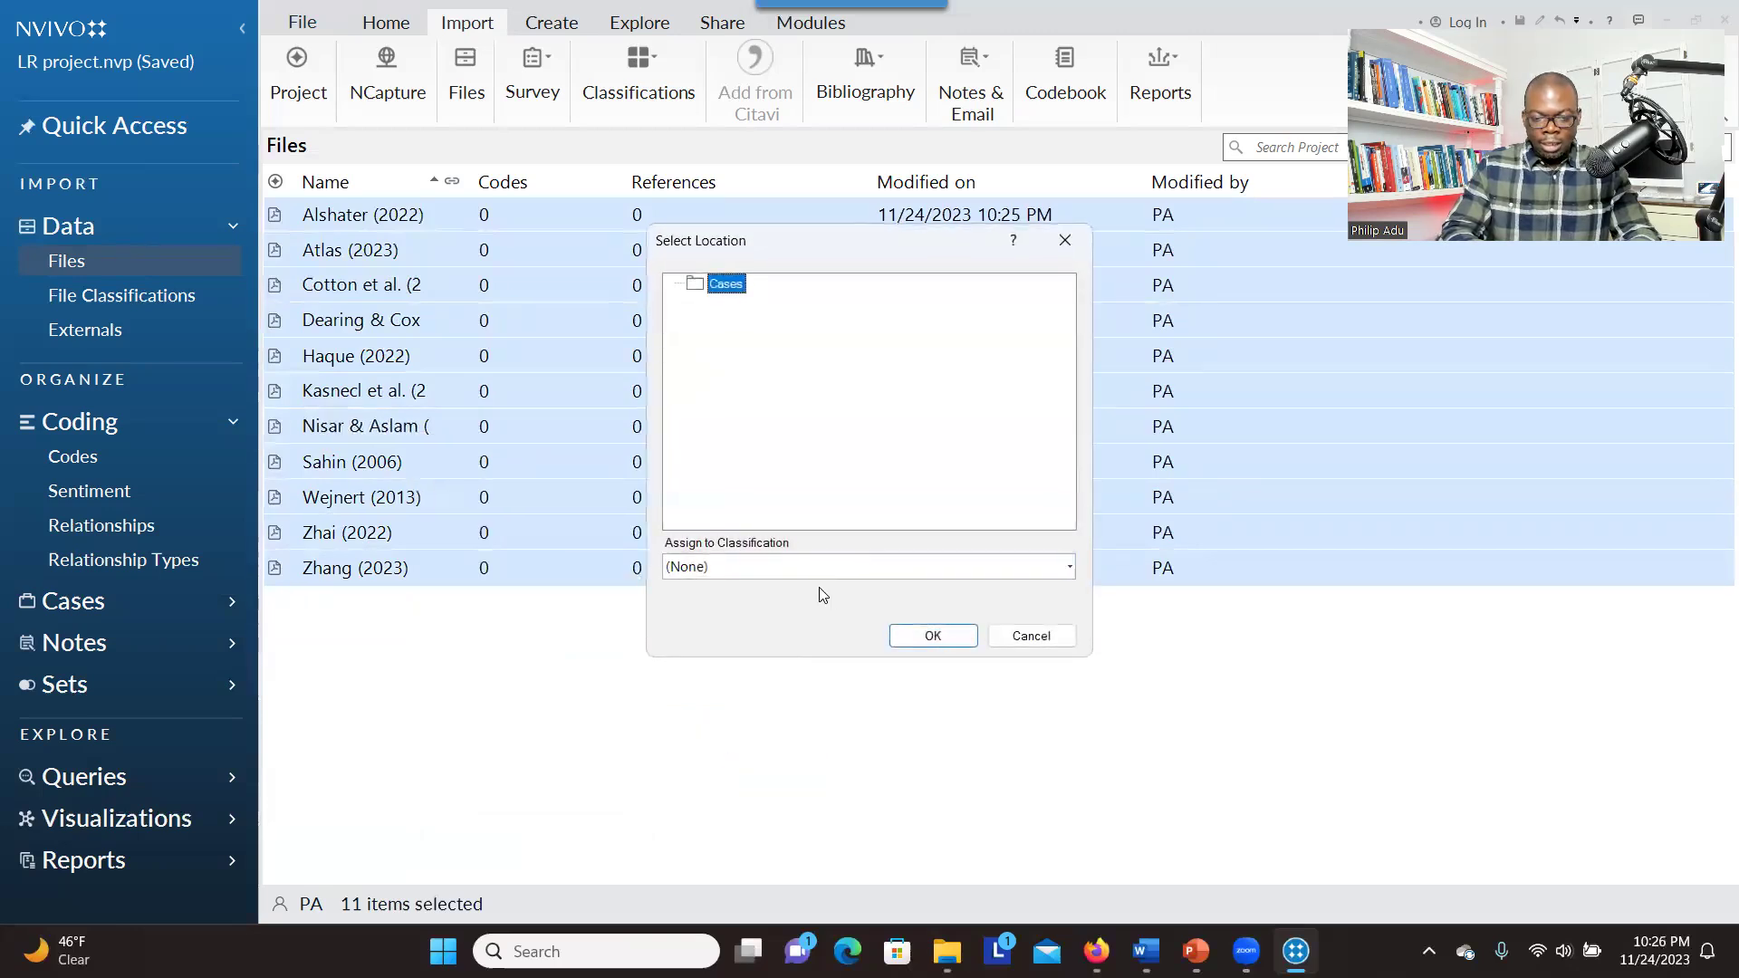
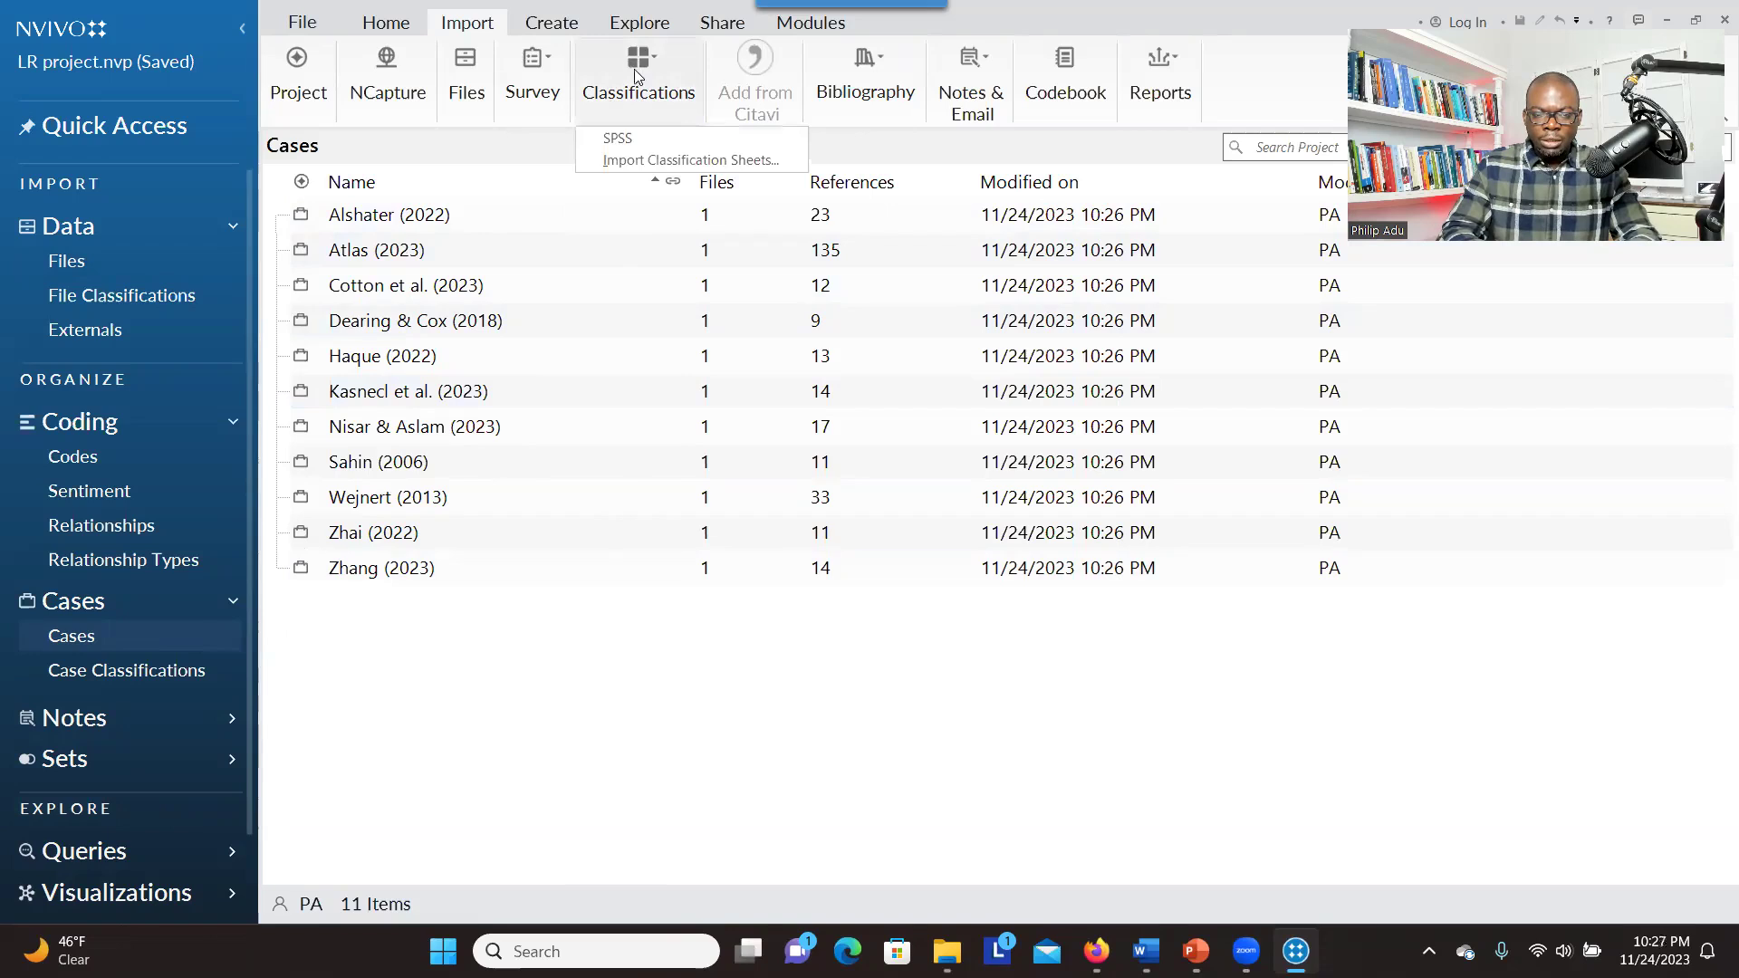
# - Choose the Literature characteristics workbook as the classification sheet to import and set its classification type to Case Classification
pyautogui.click(665, 159)
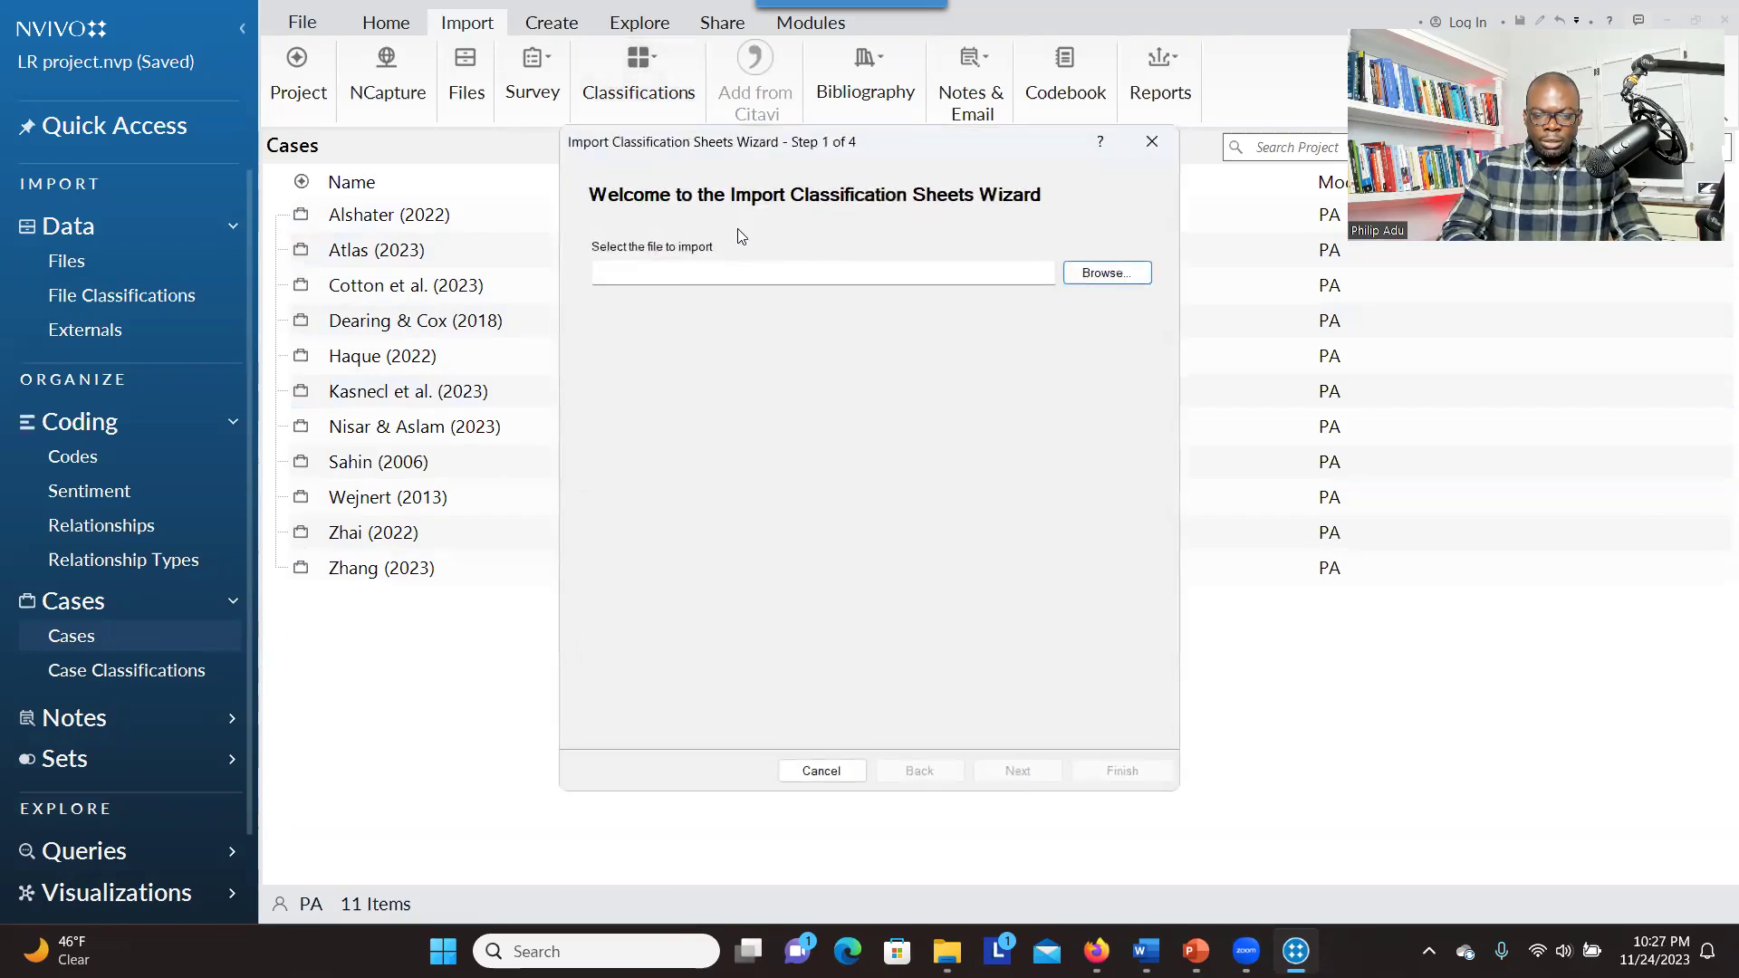
pyautogui.click(1078, 274)
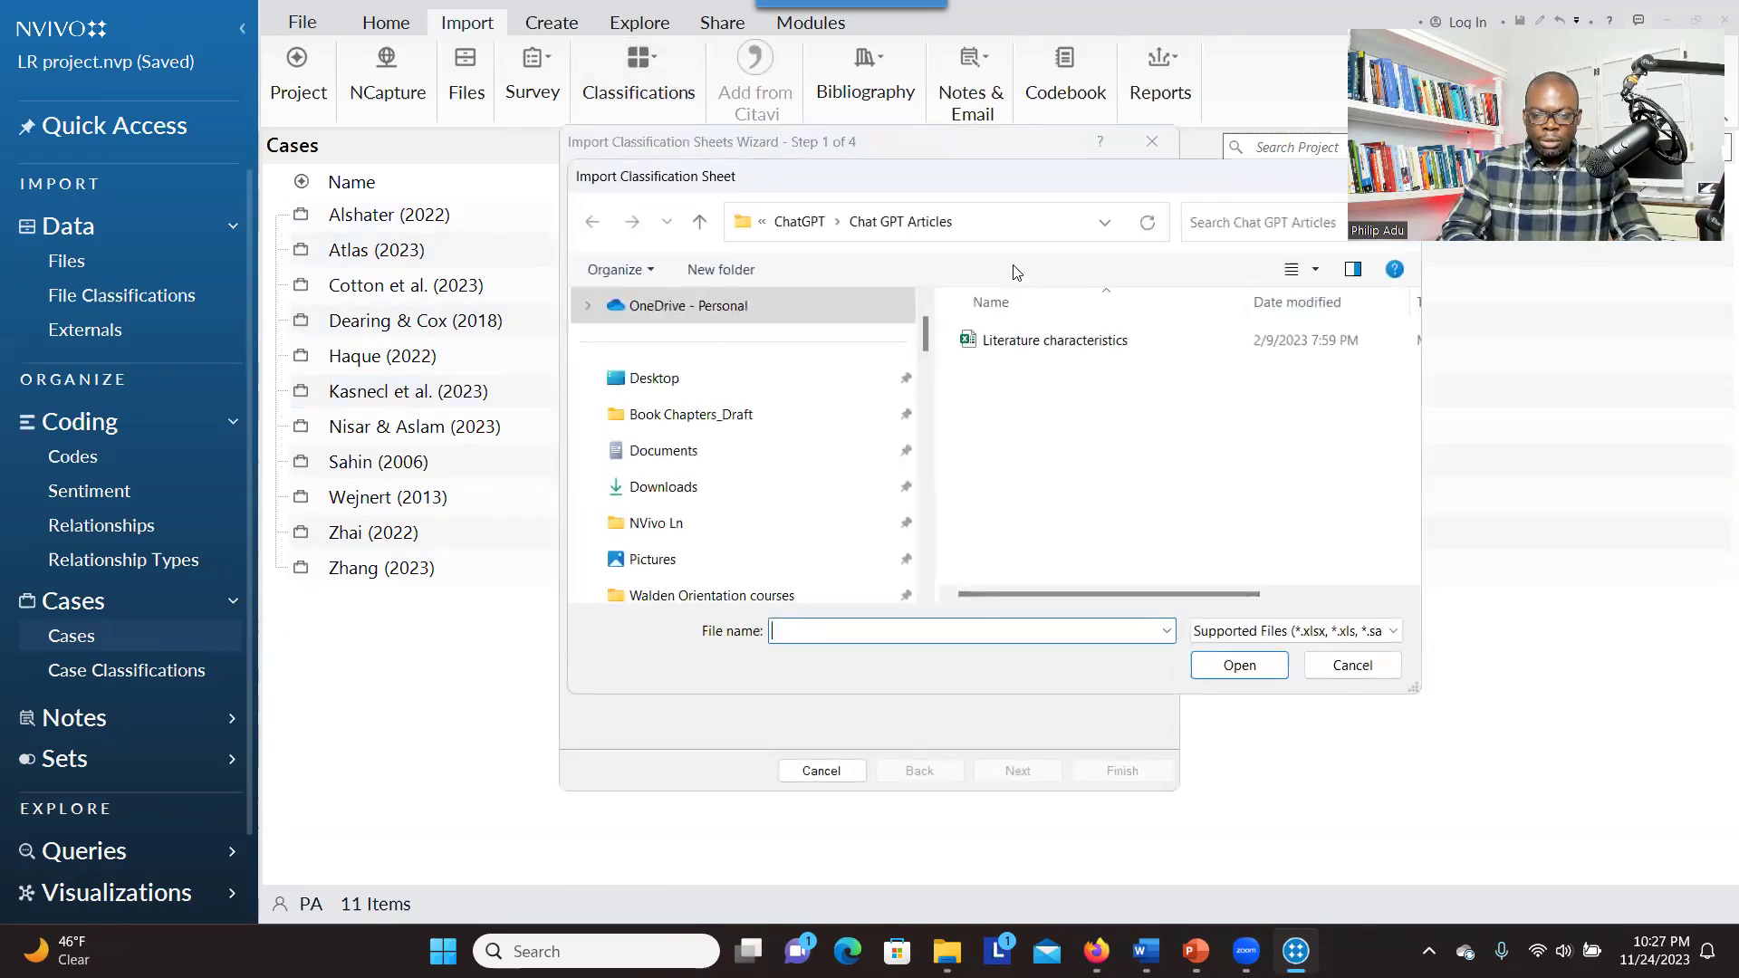
pyautogui.doubleClick(1010, 349)
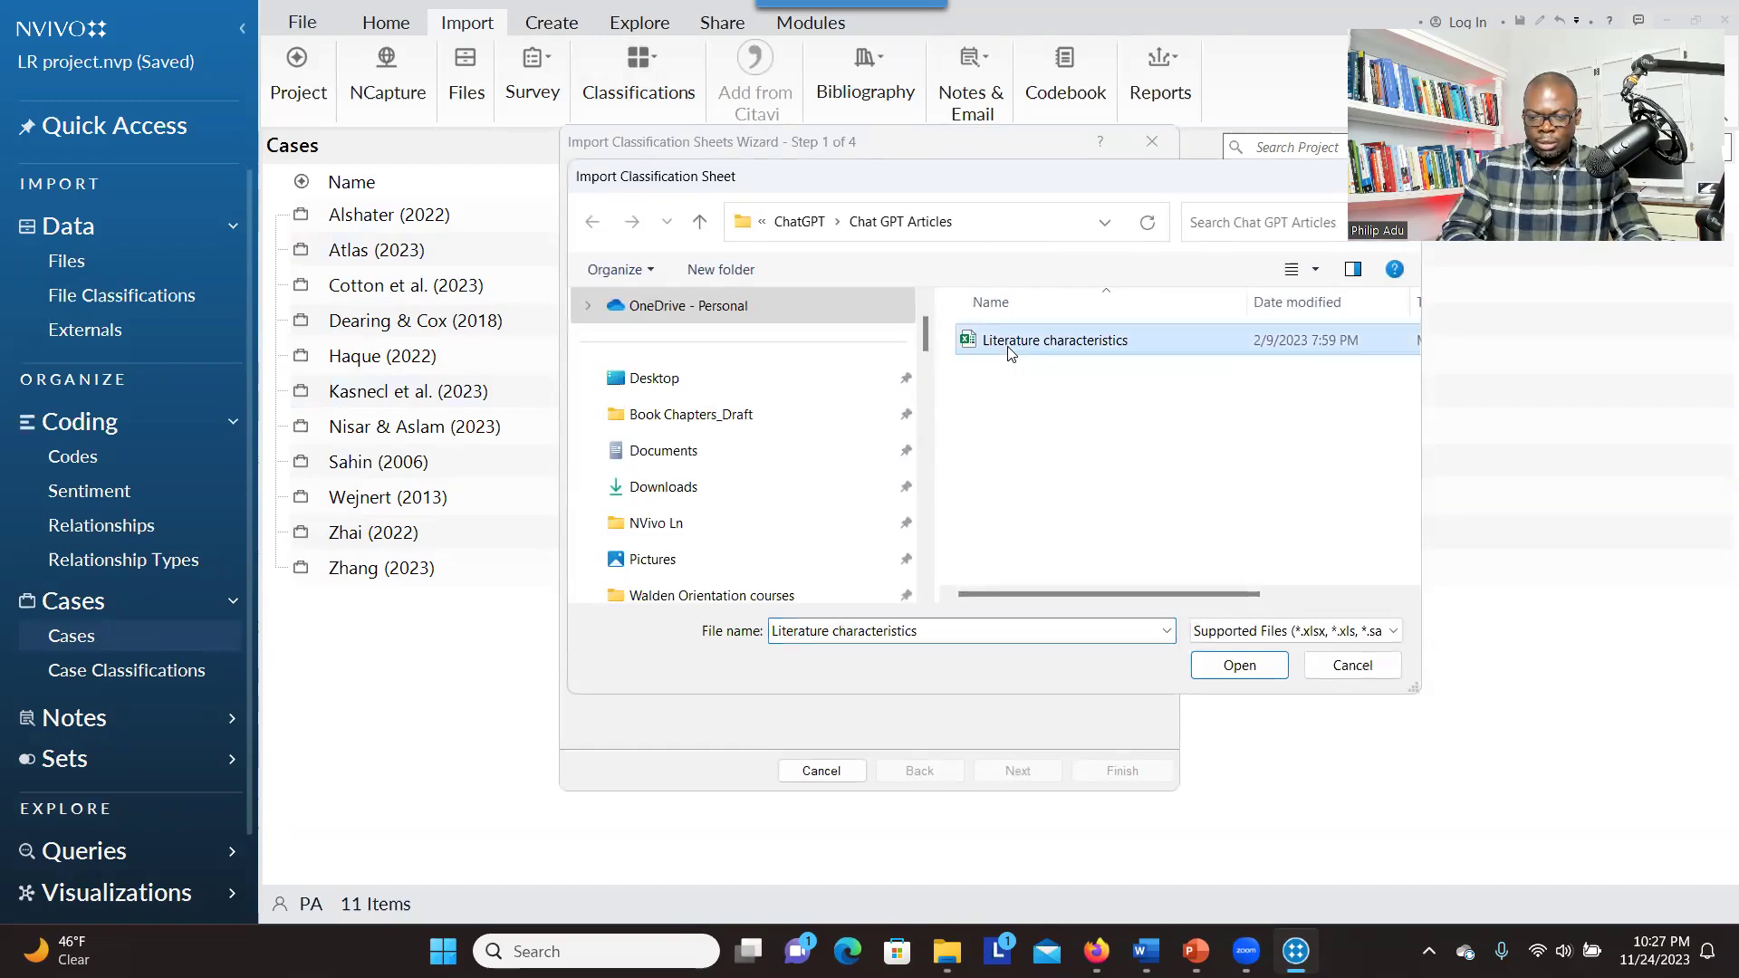
pyautogui.click(1017, 772)
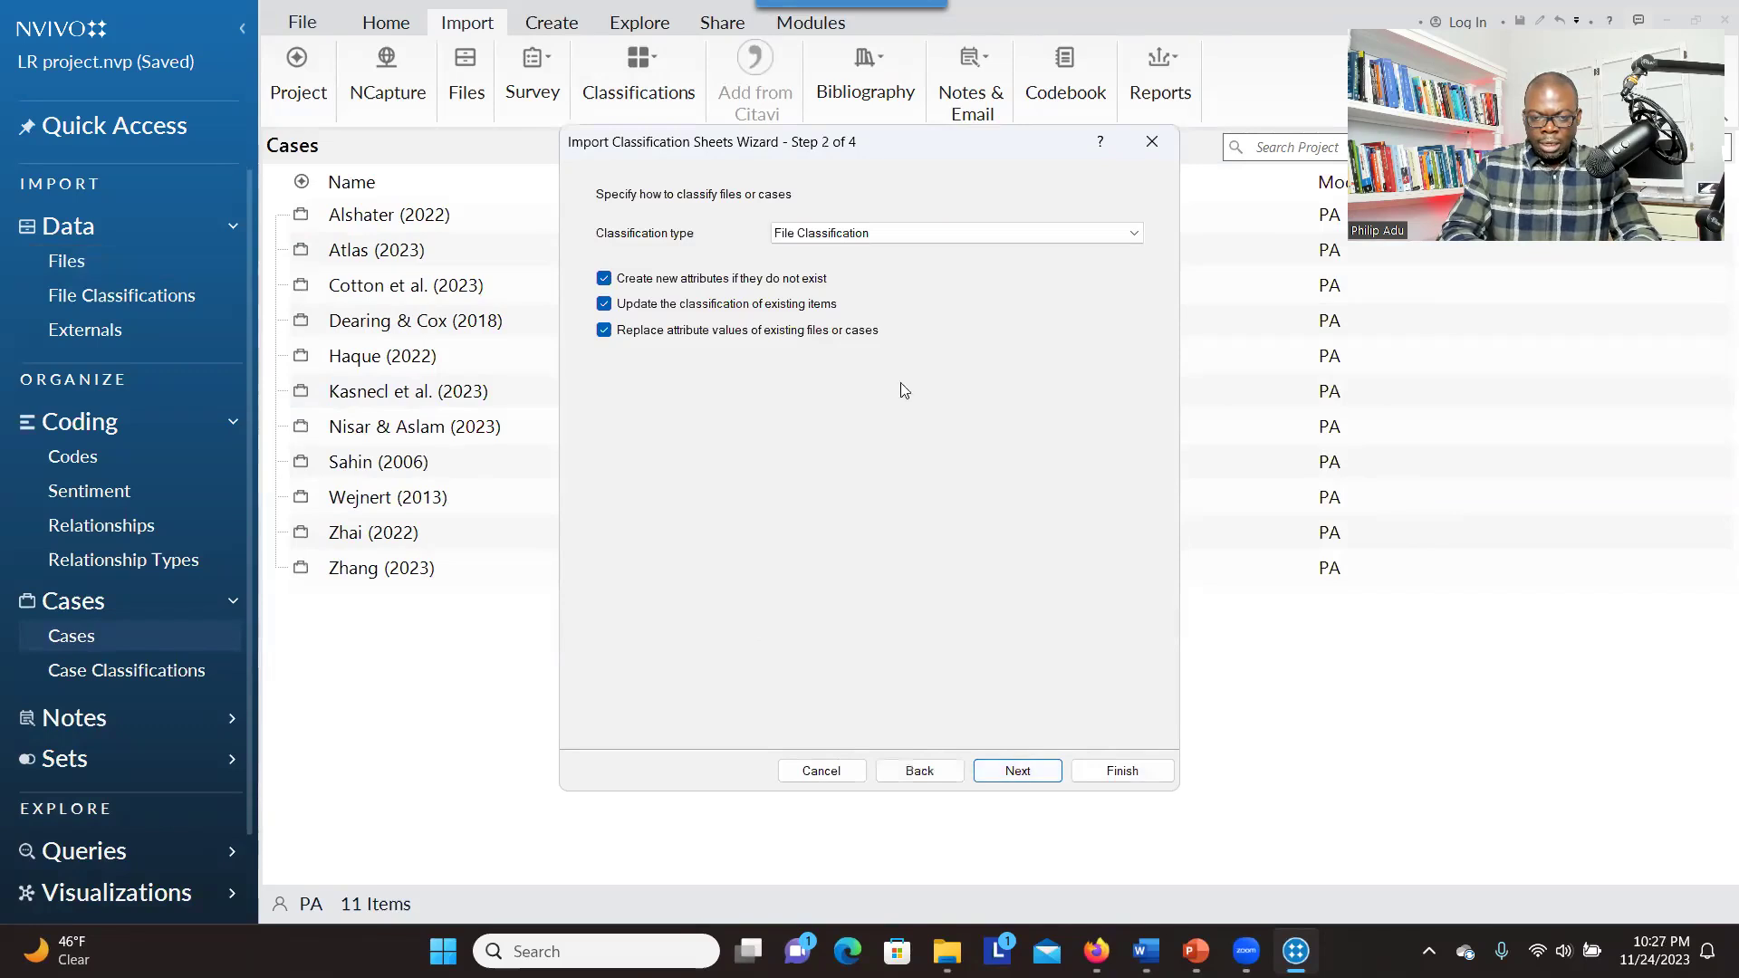
pyautogui.click(847, 234)
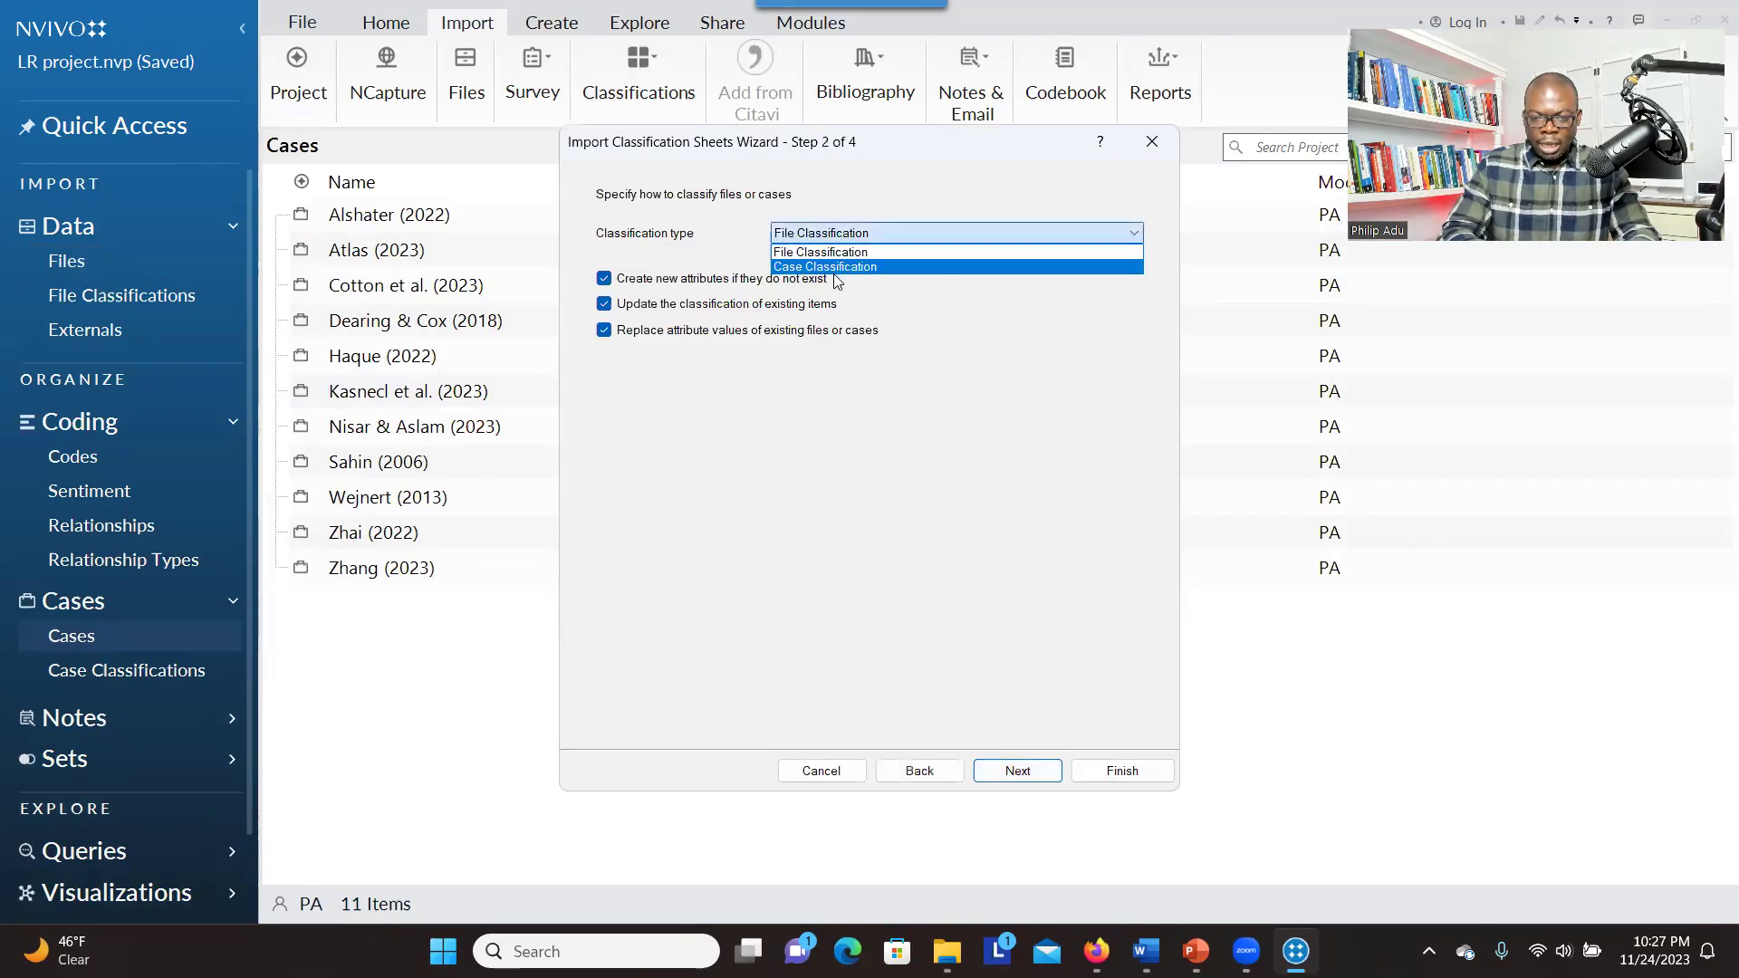
pyautogui.click(830, 279)
pyautogui.click(829, 234)
pyautogui.click(830, 267)
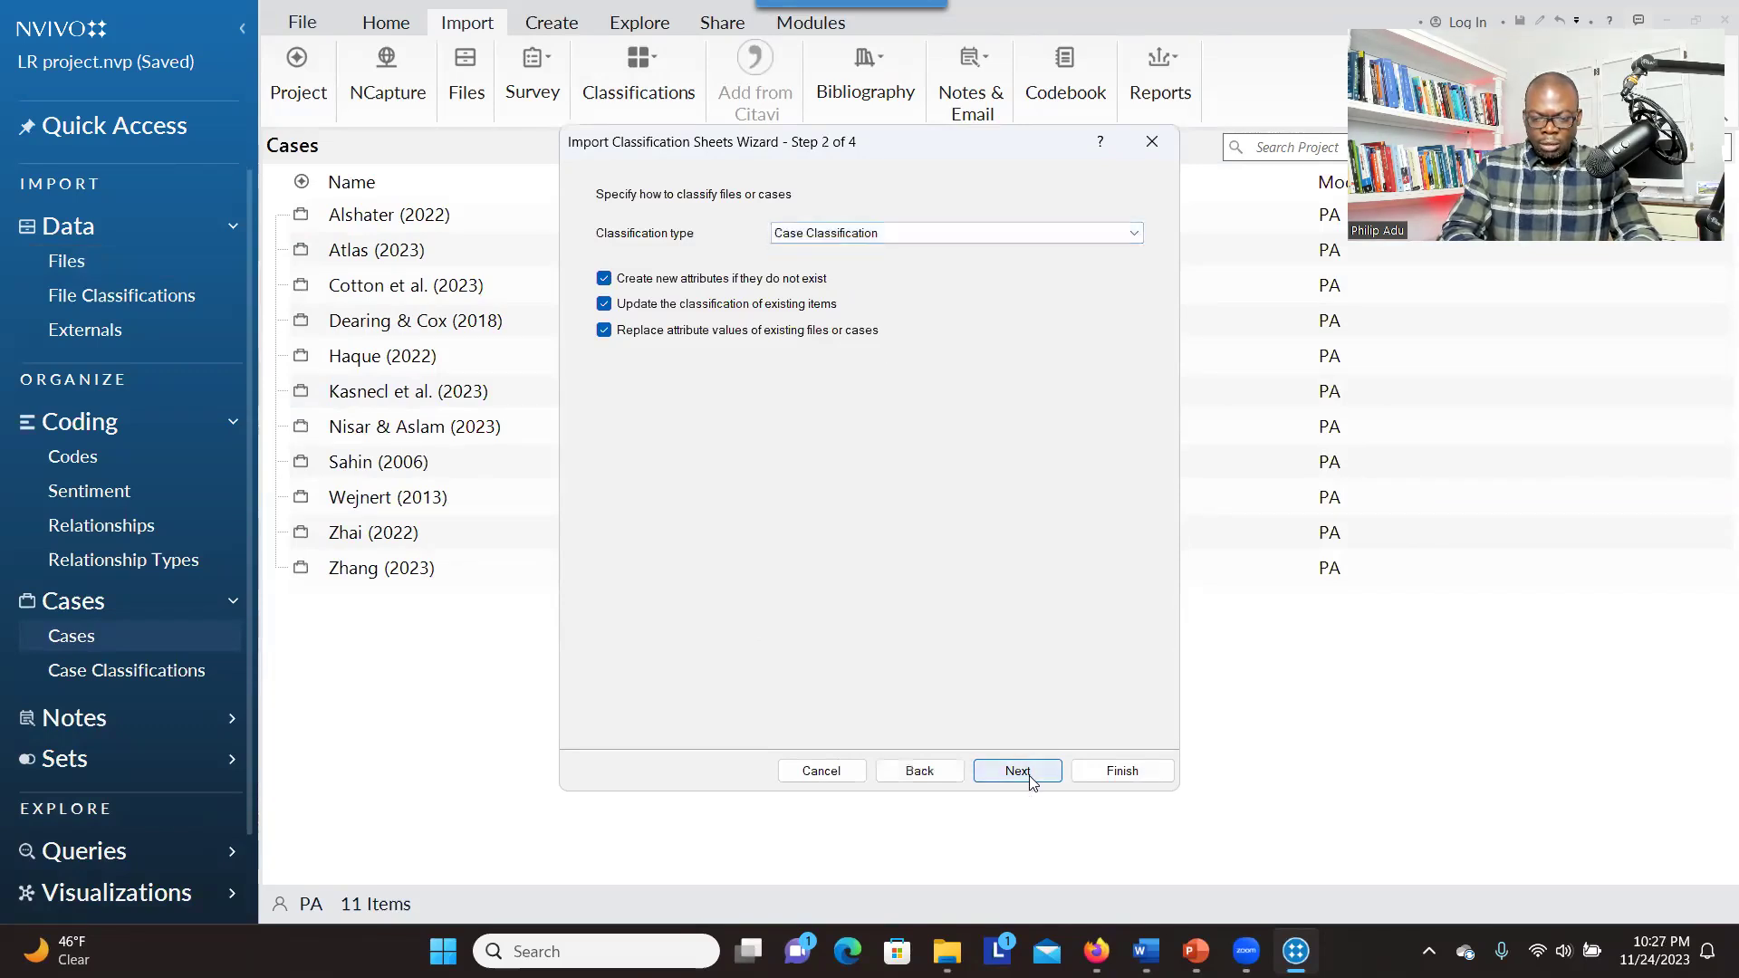
# - Match the sheet's cases as names located in the Cases folder and complete the classification sheet import
pyautogui.click(1018, 771)
pyautogui.click(604, 226)
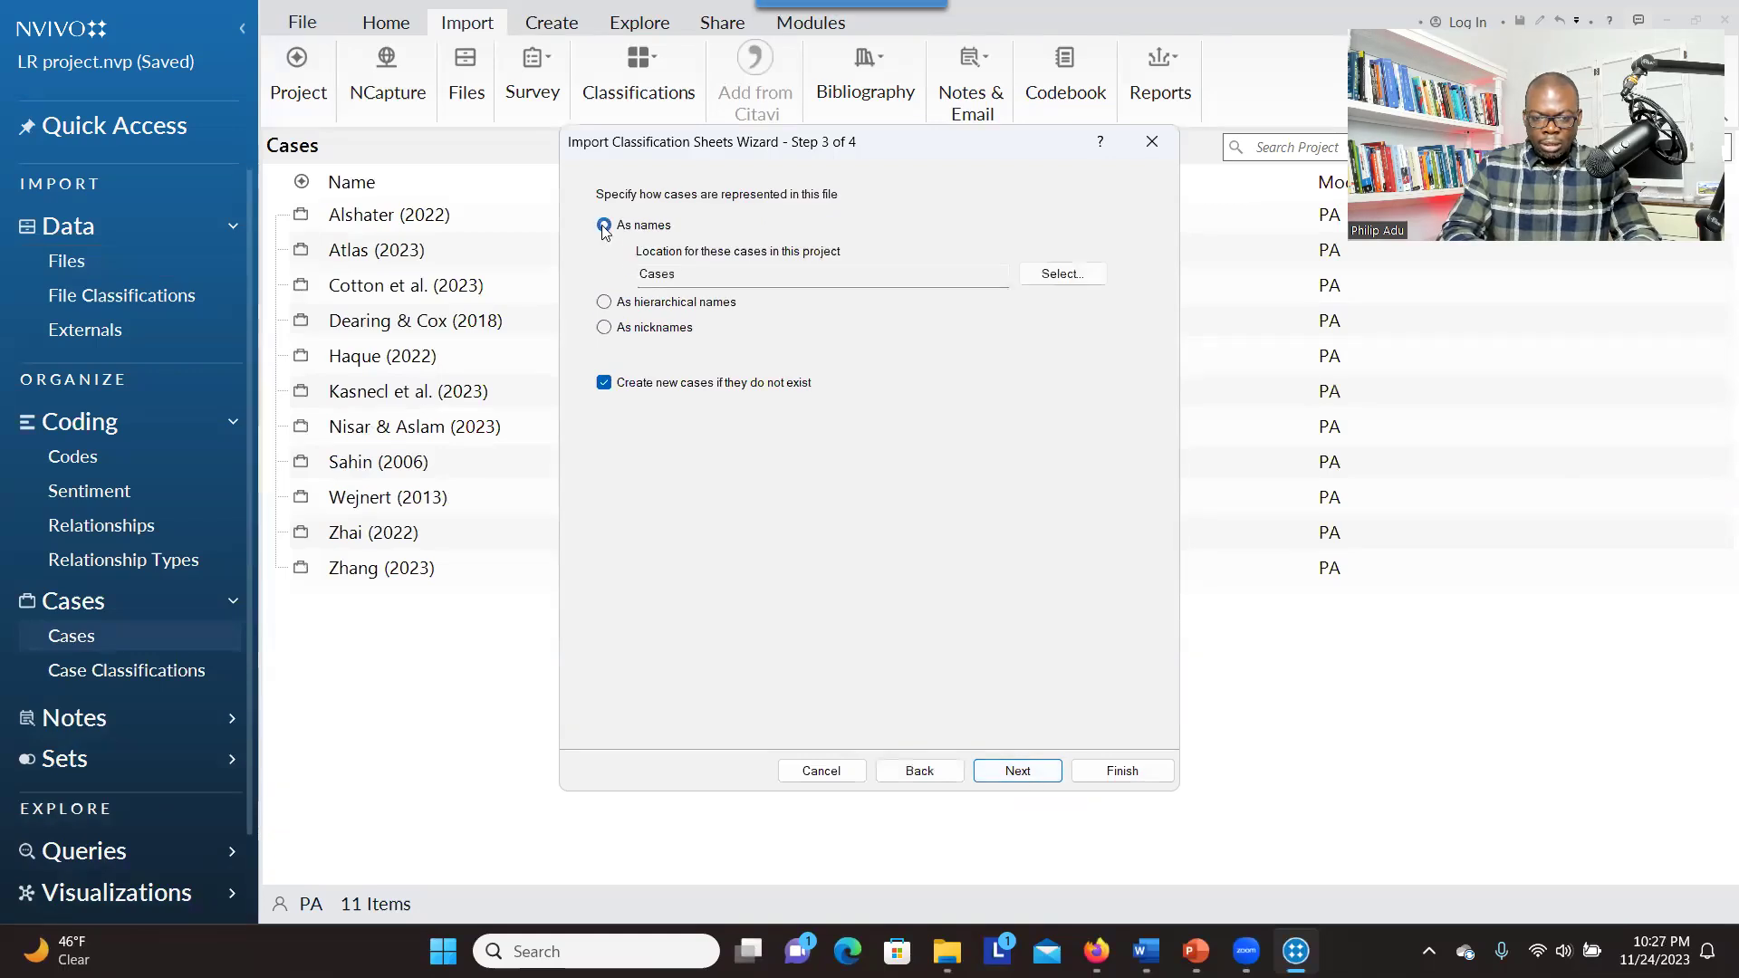
pyautogui.click(1049, 281)
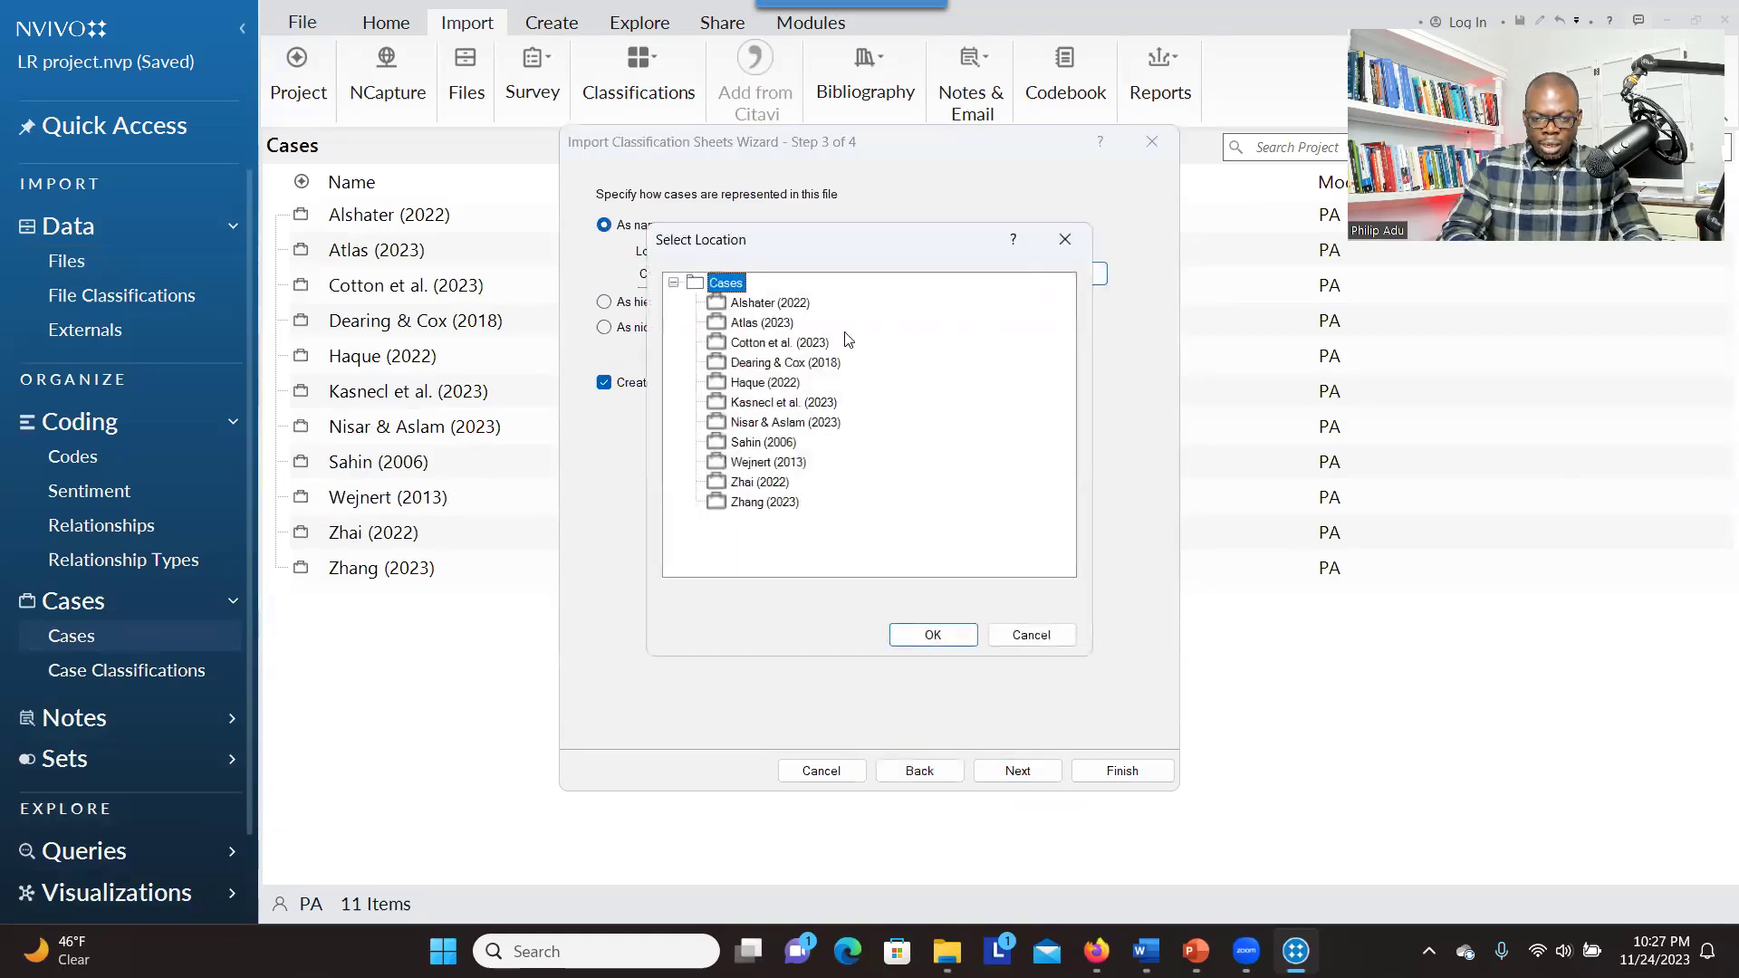
pyautogui.click(934, 637)
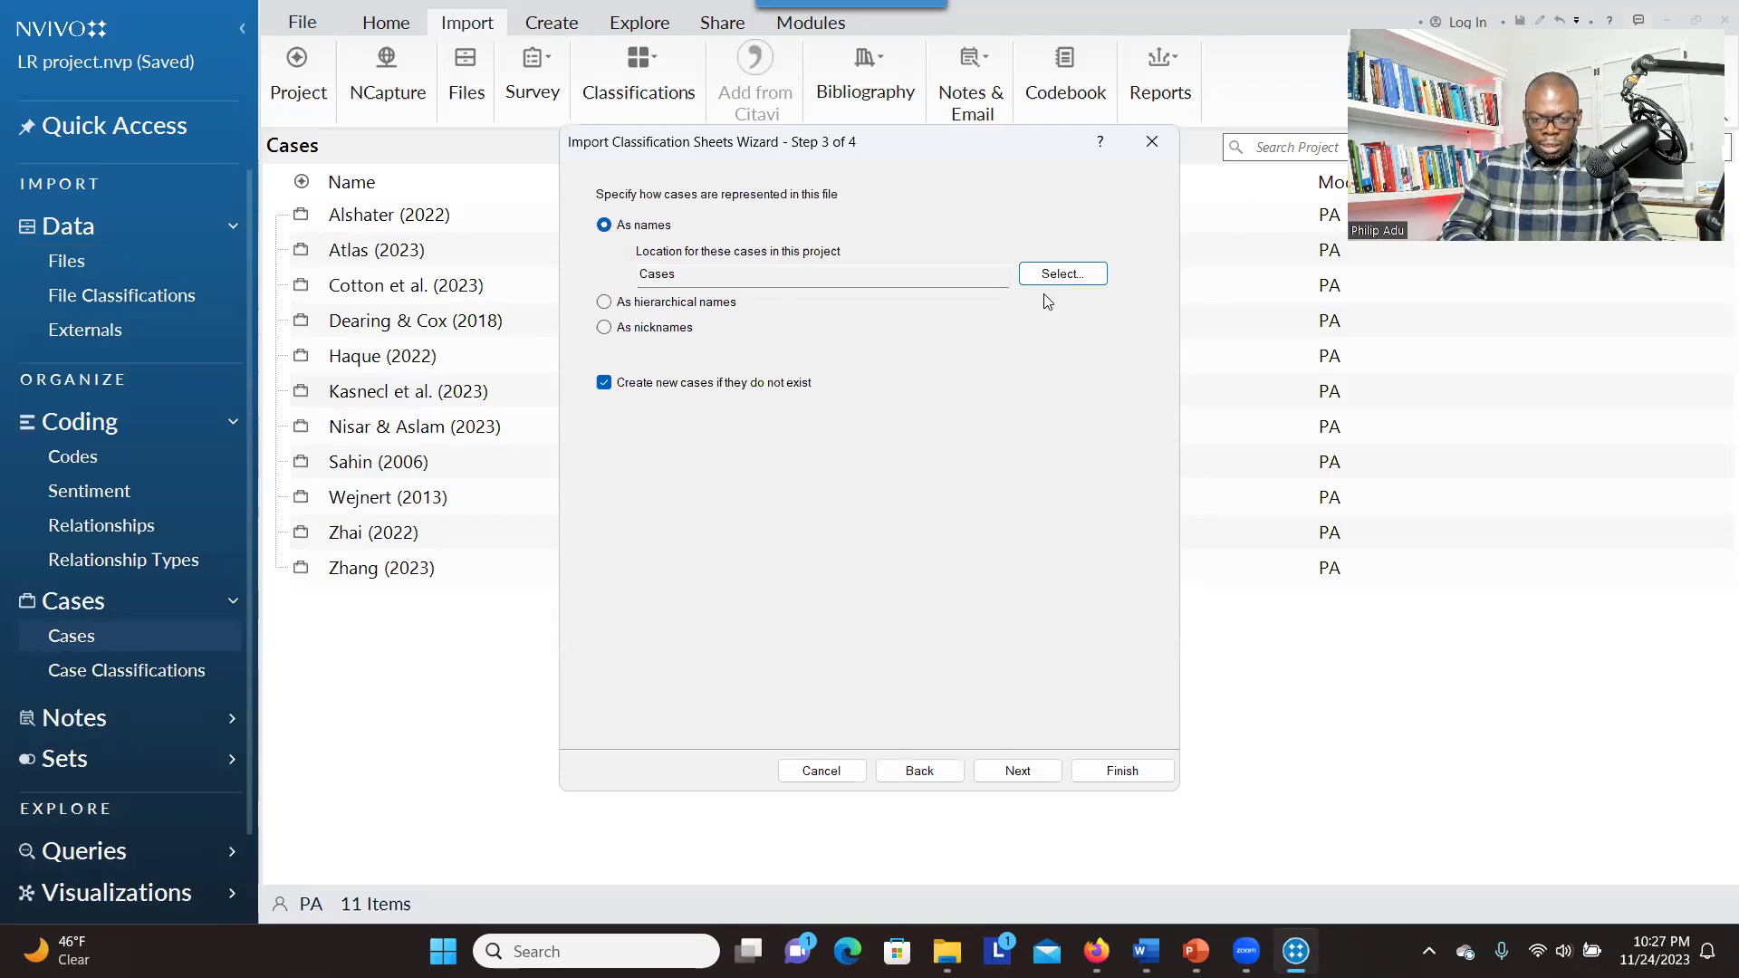
pyautogui.click(1018, 772)
pyautogui.click(1111, 768)
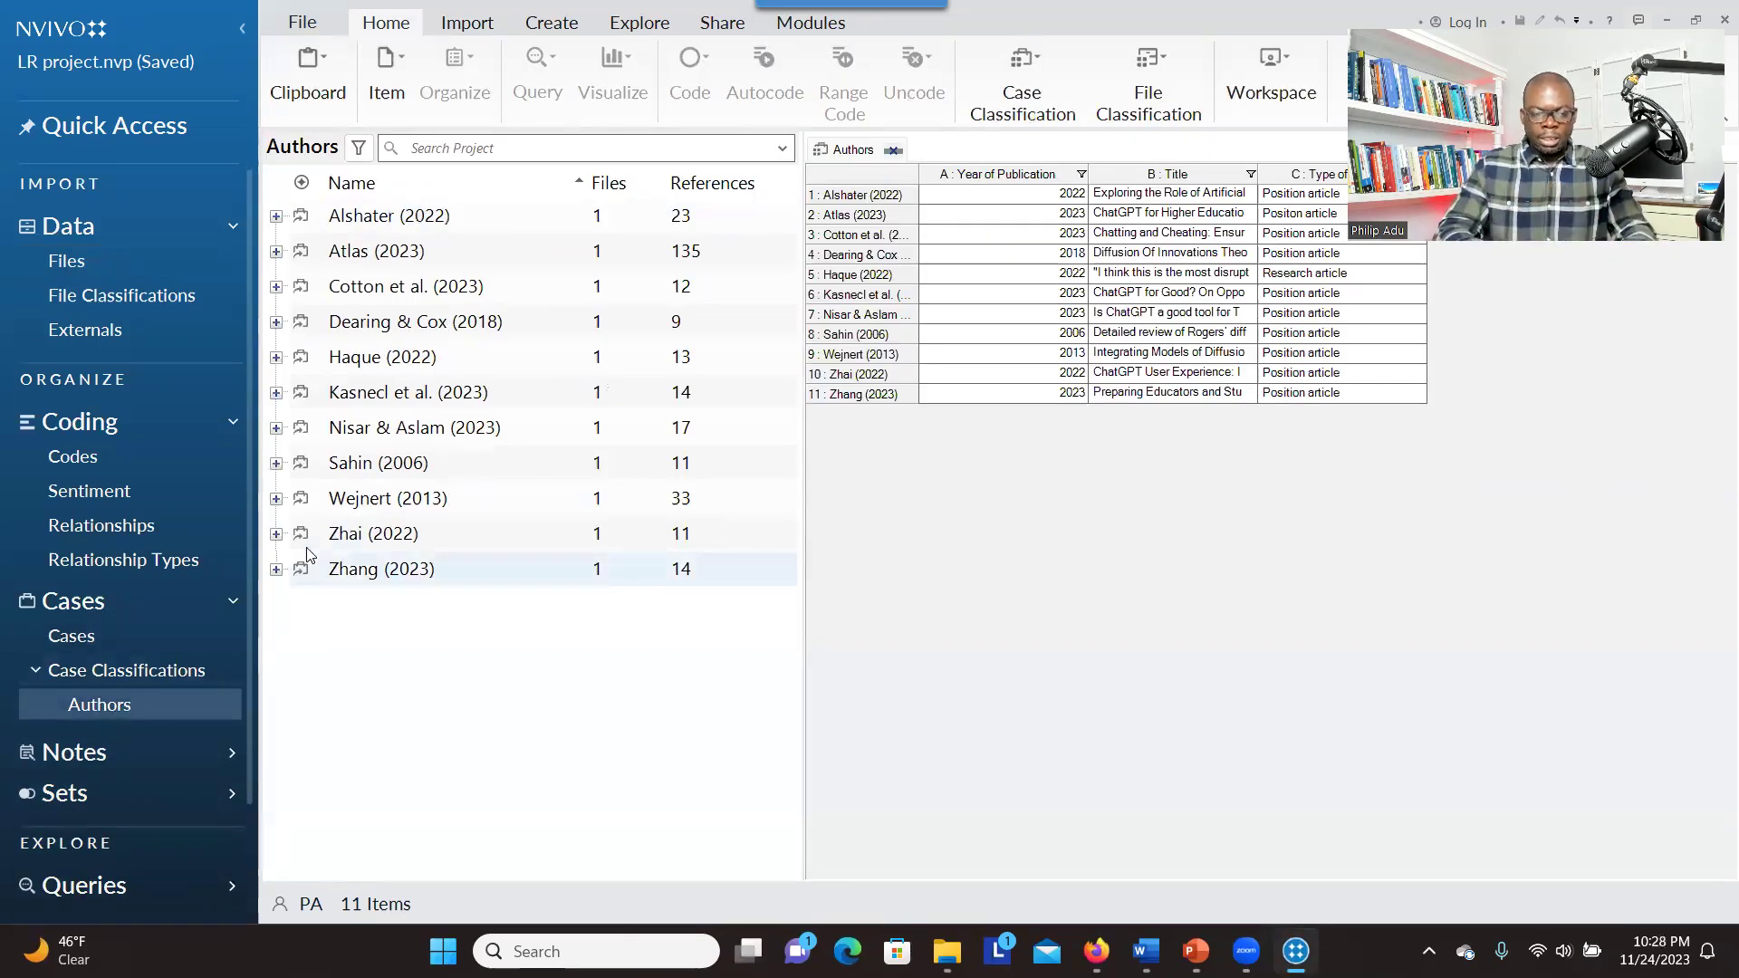
# - Select all cases from Alshater (2022) to Zhang (2023) and assign them the Authors case classification
pyautogui.click(100, 637)
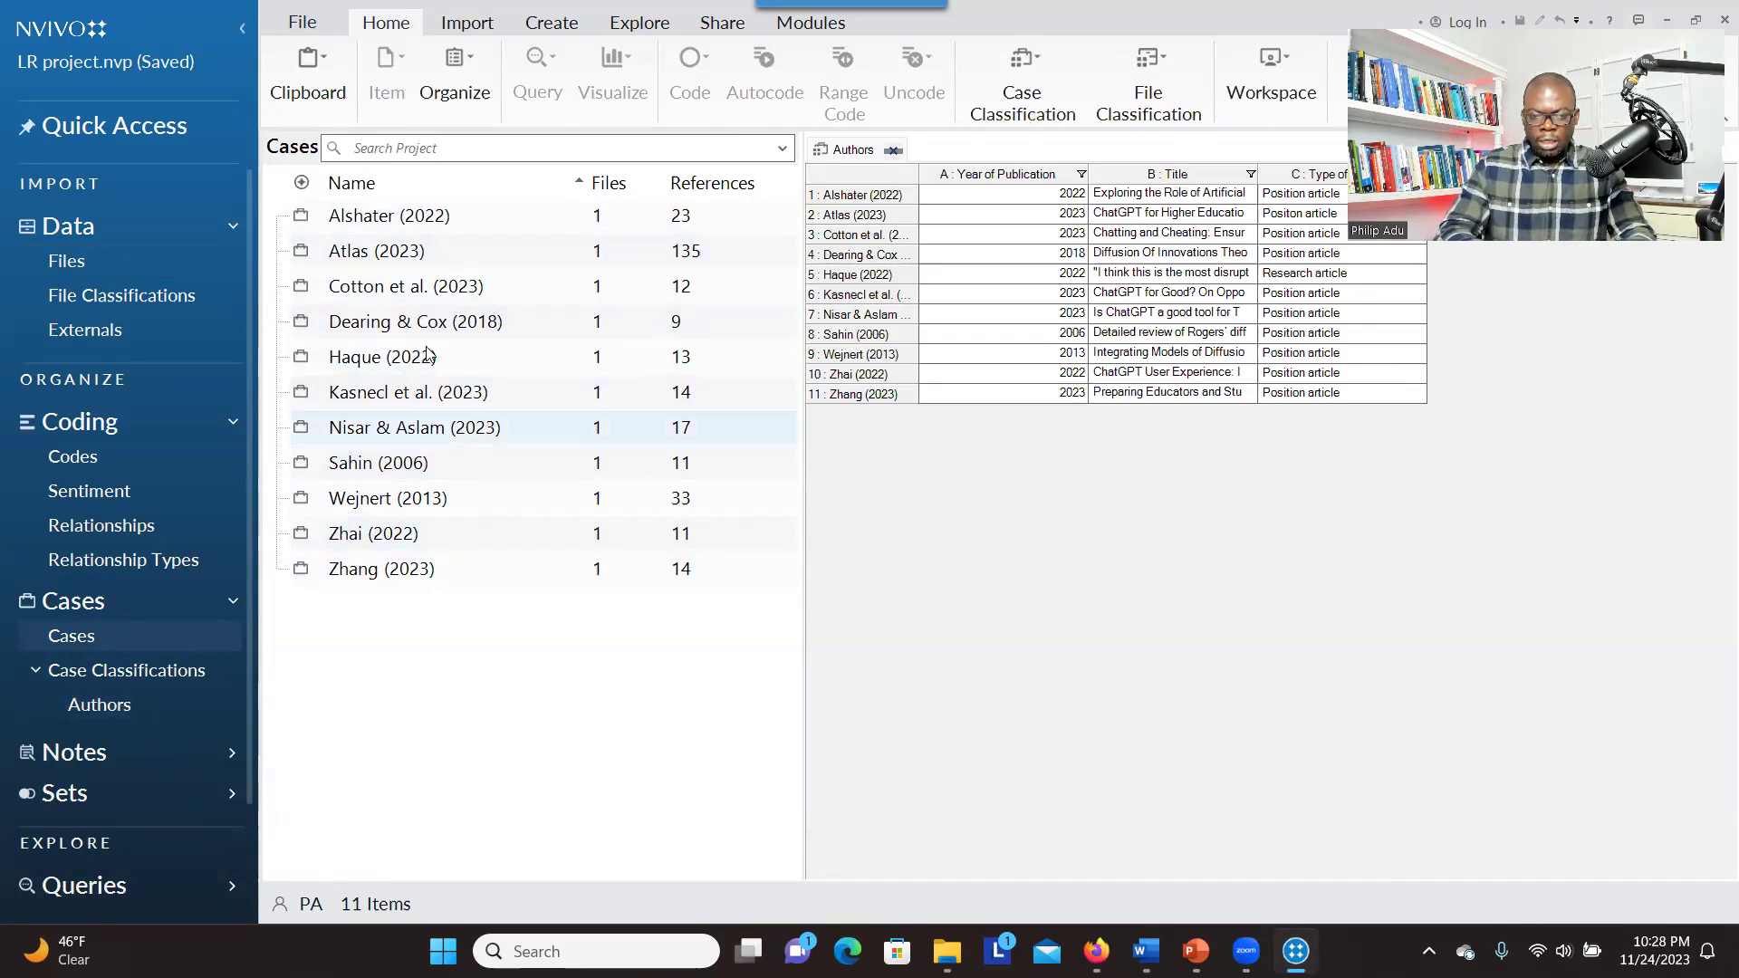
pyautogui.click(381, 625)
pyautogui.keyDown('shift'); pyautogui.click(366, 572); pyautogui.keyUp('shift')
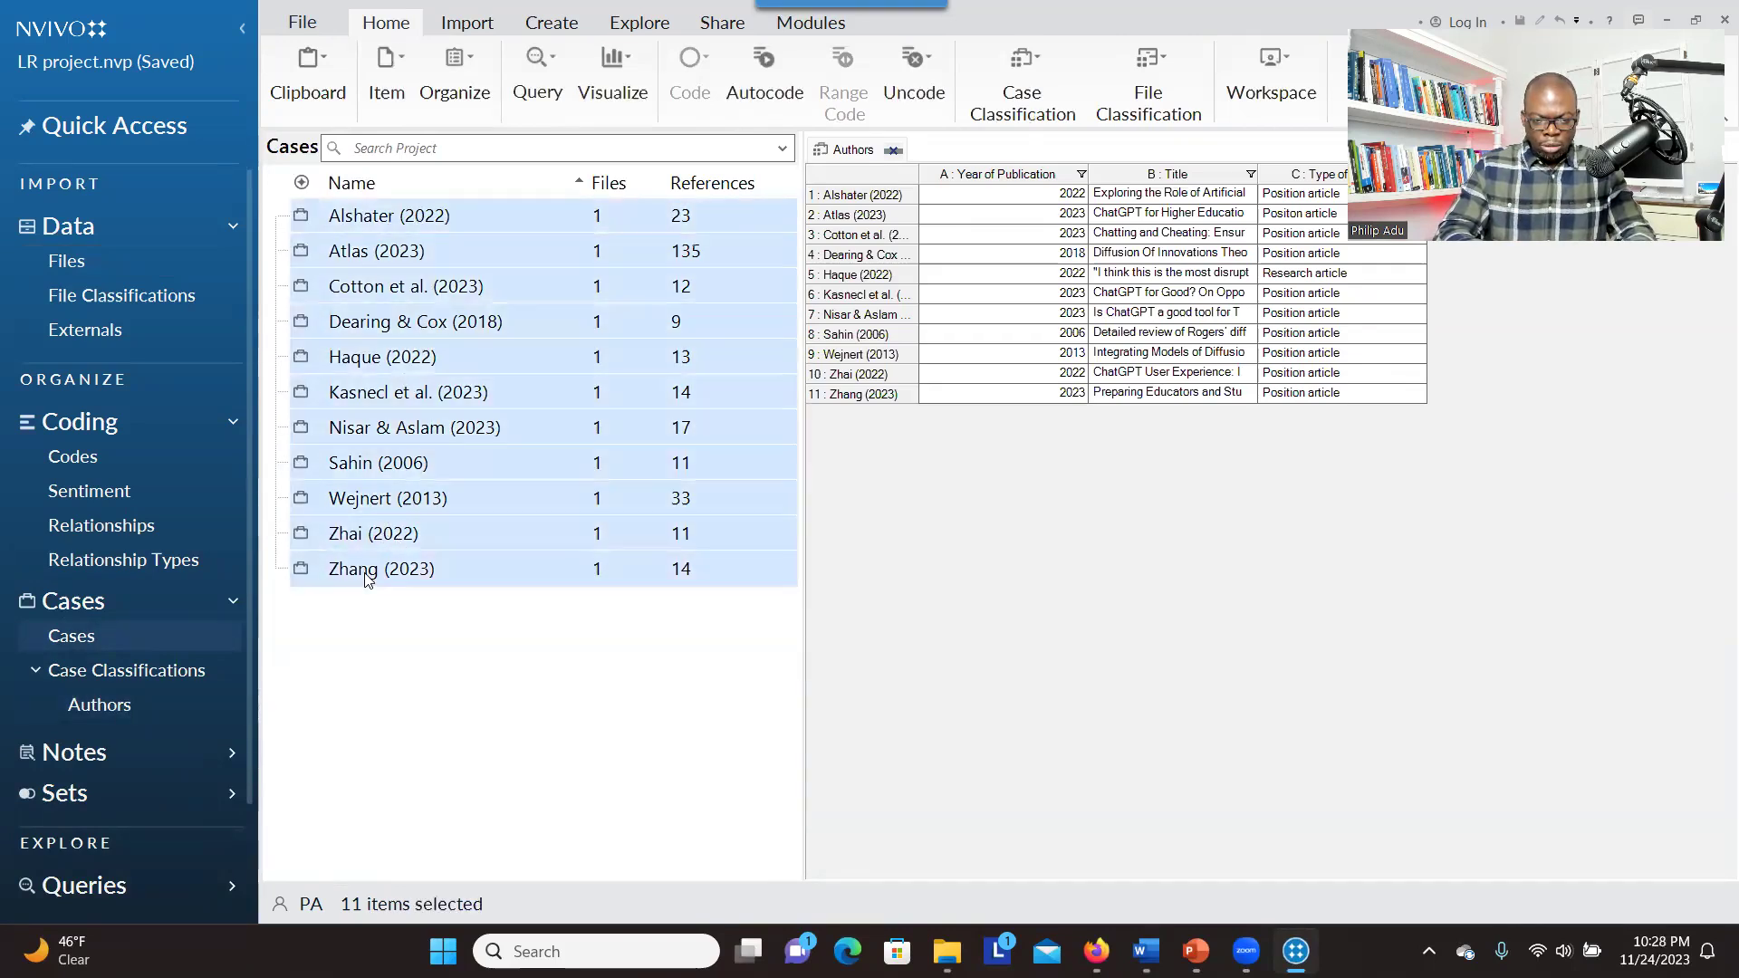
pyautogui.rightClick(365, 574)
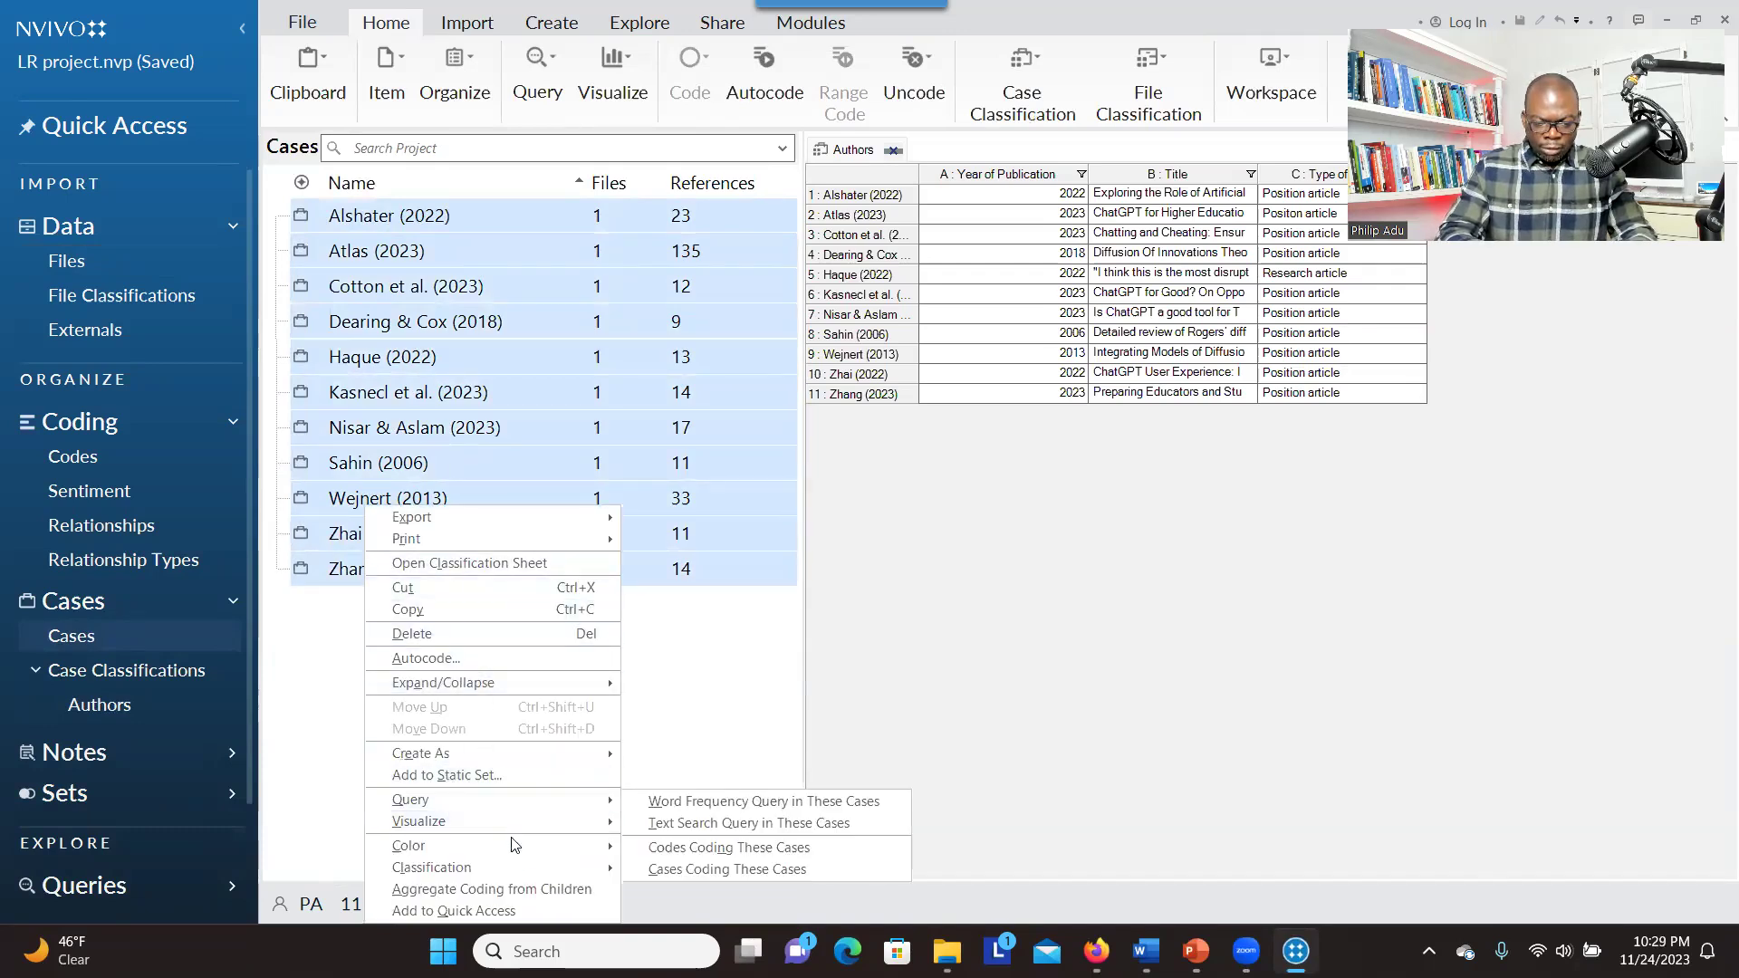
pyautogui.moveTo(518, 873)
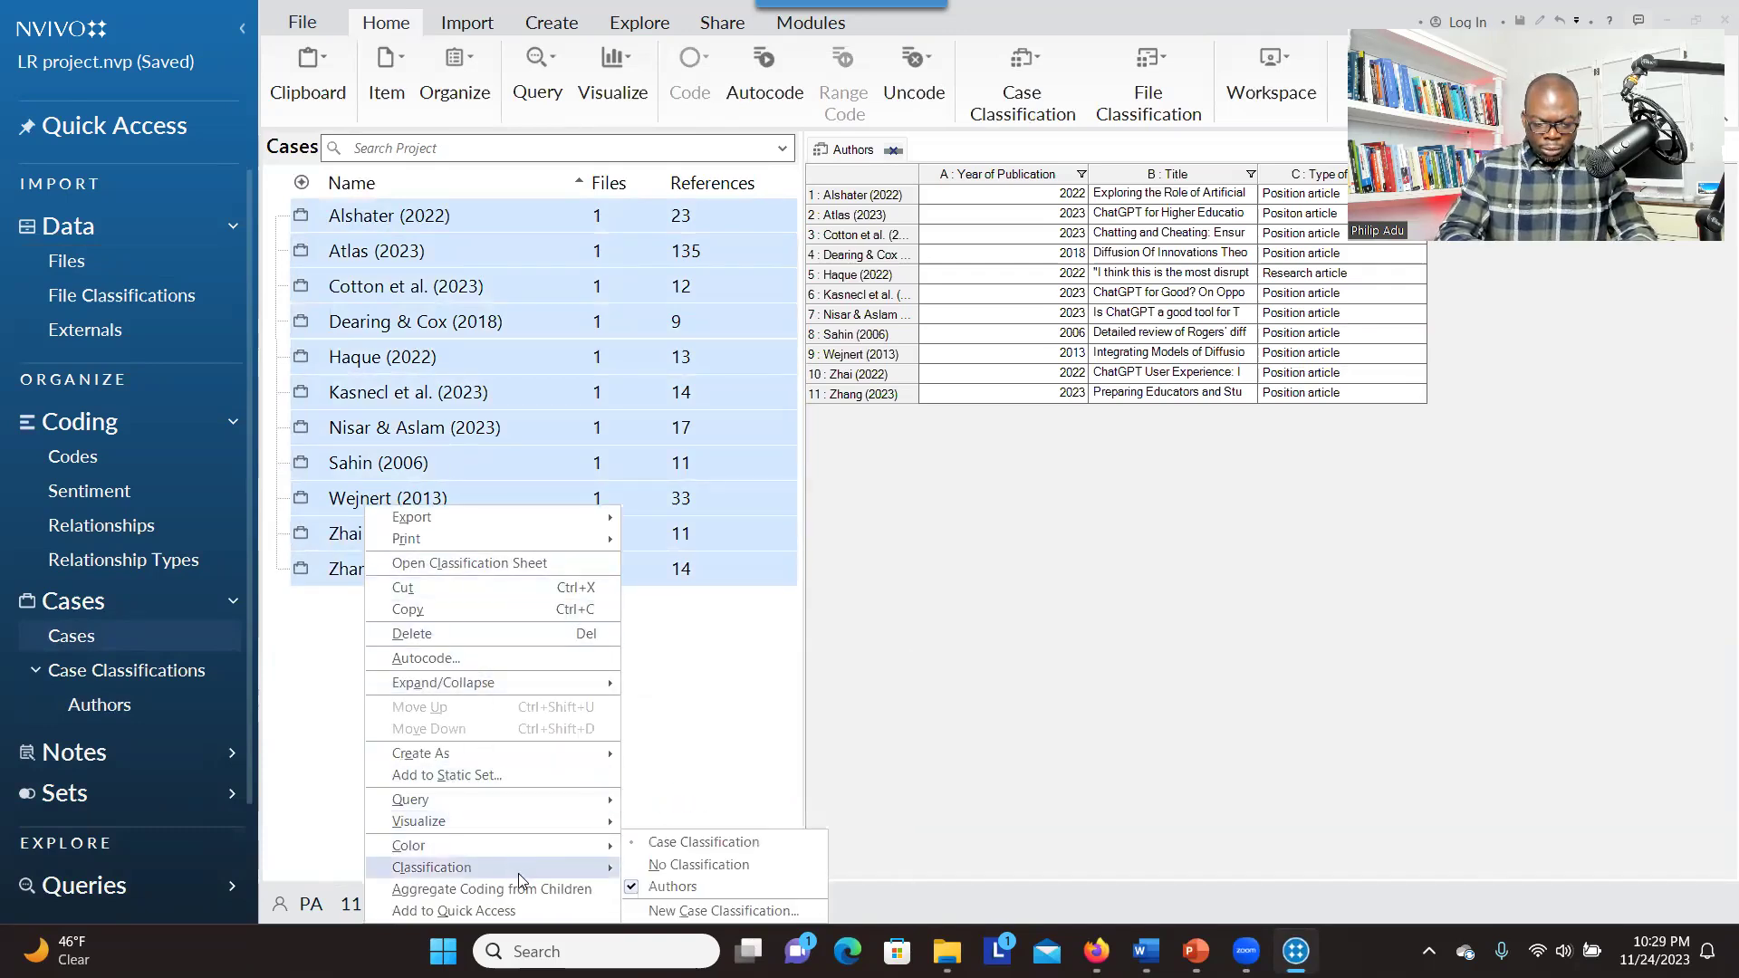
pyautogui.click(689, 890)
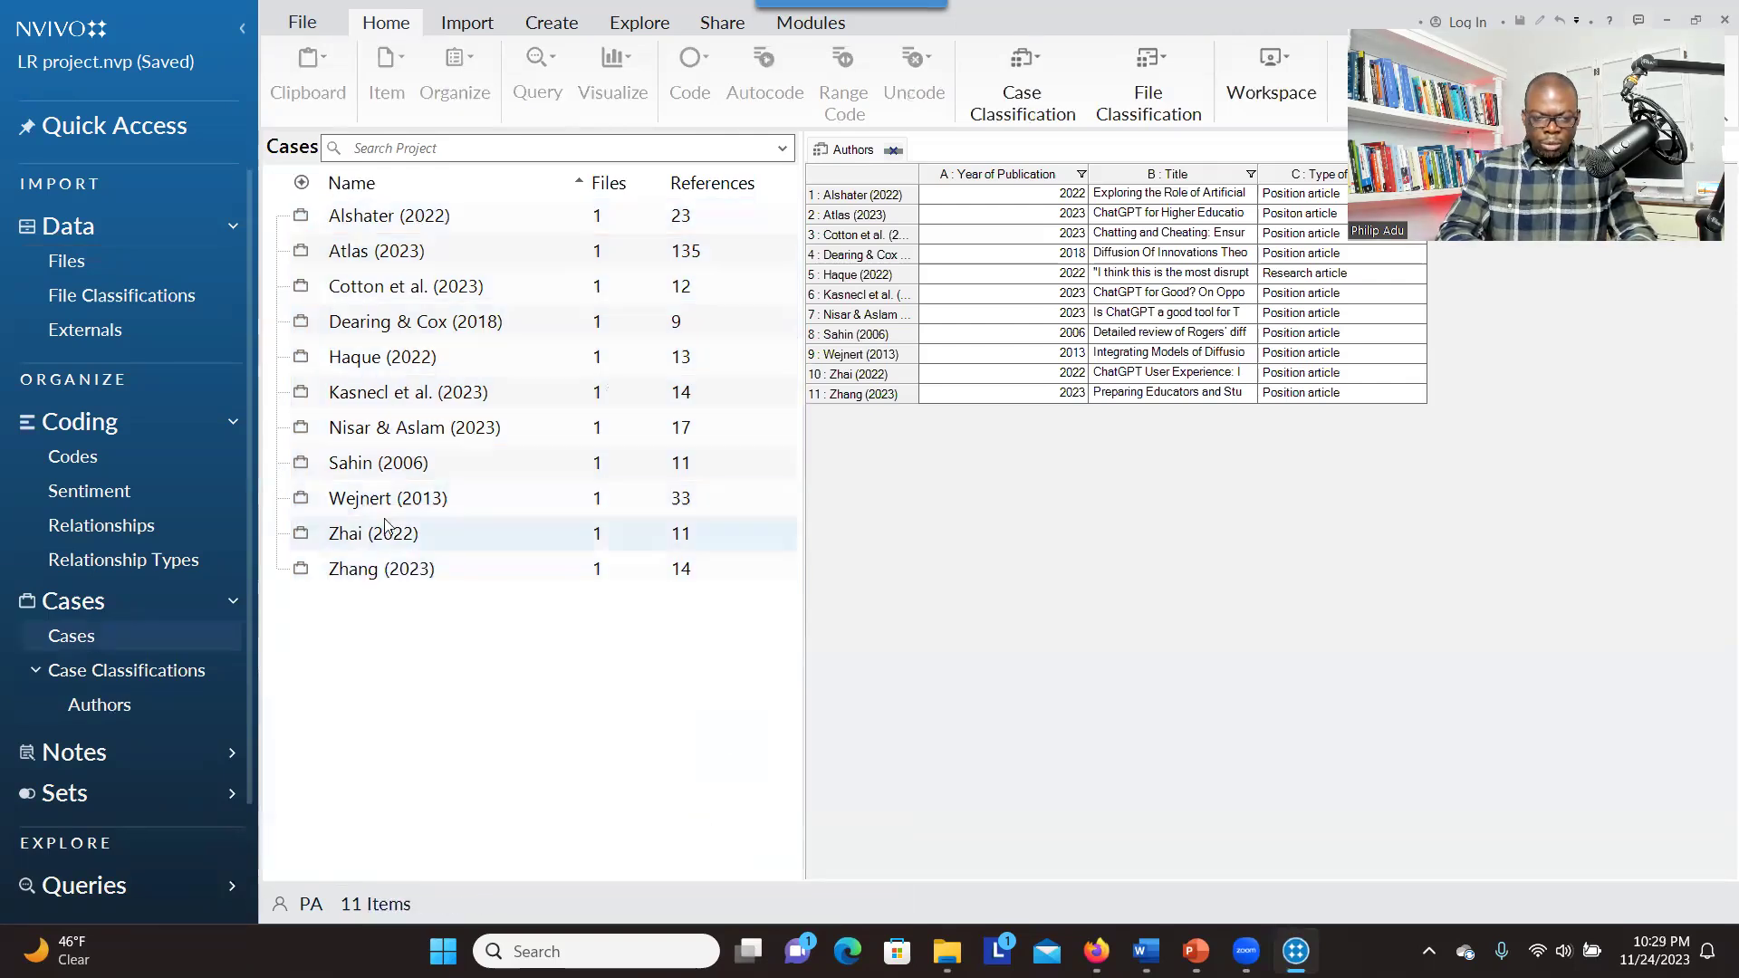
# - Return to the files list, close the Authors classification sheet, and open the empty Codes list without its introduction page
pyautogui.click(102, 271)
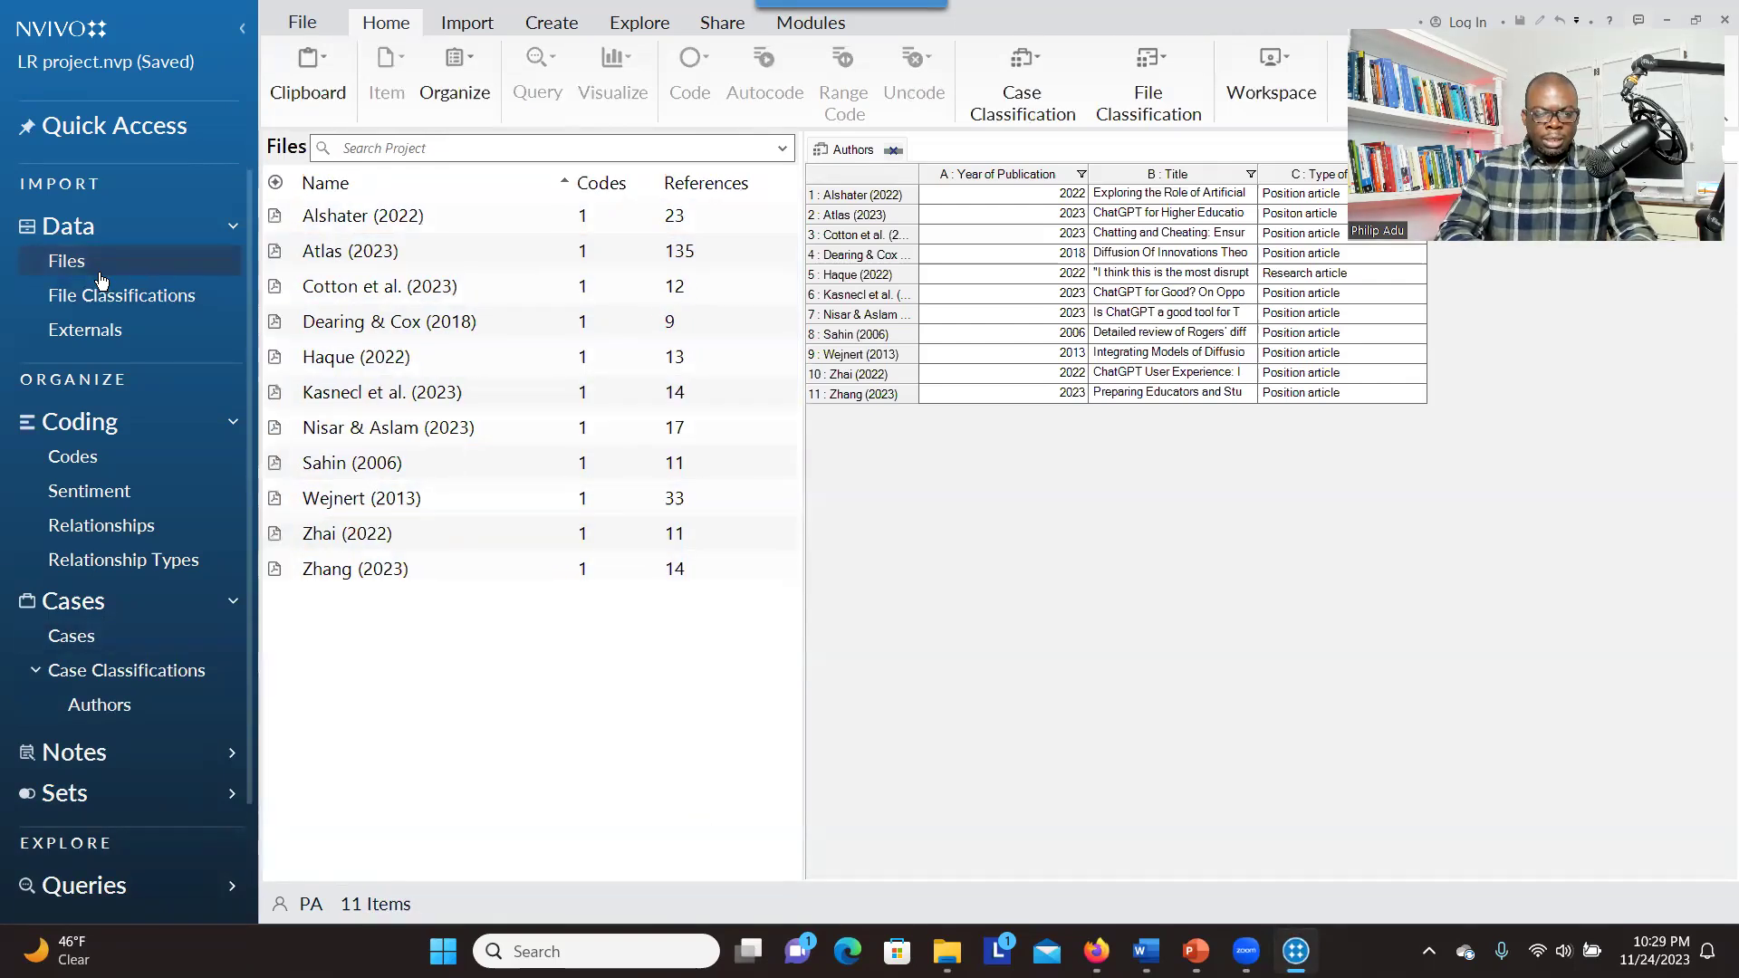
pyautogui.click(893, 149)
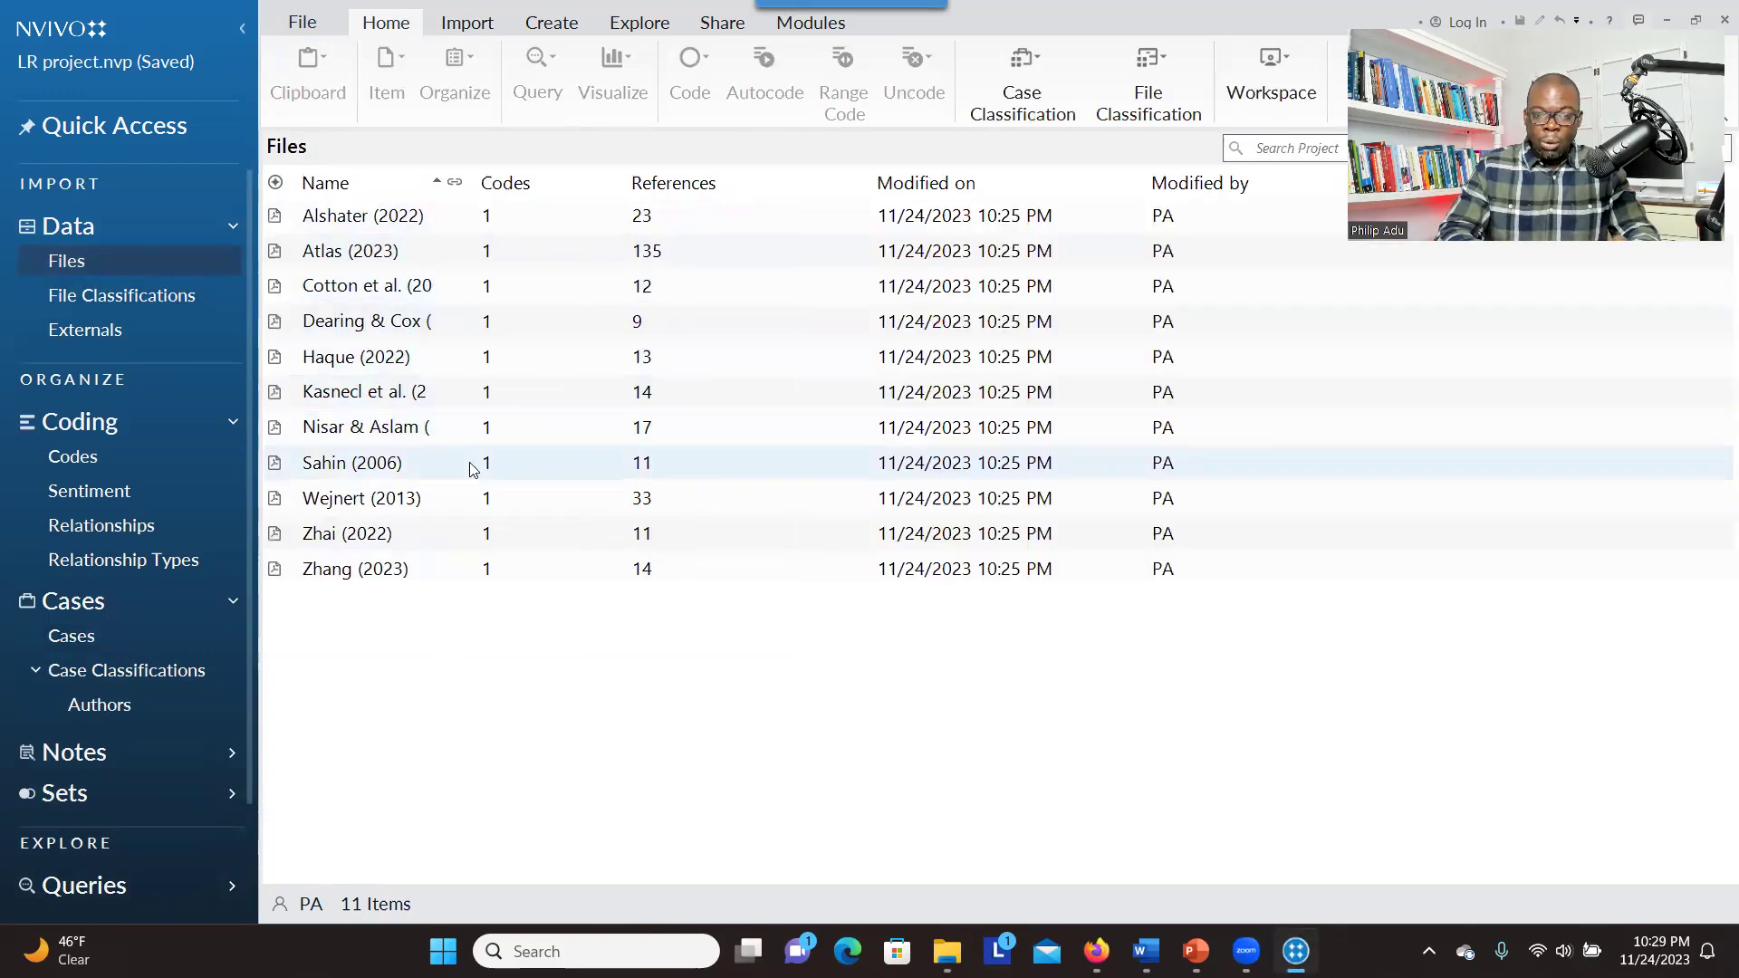
pyautogui.click(107, 458)
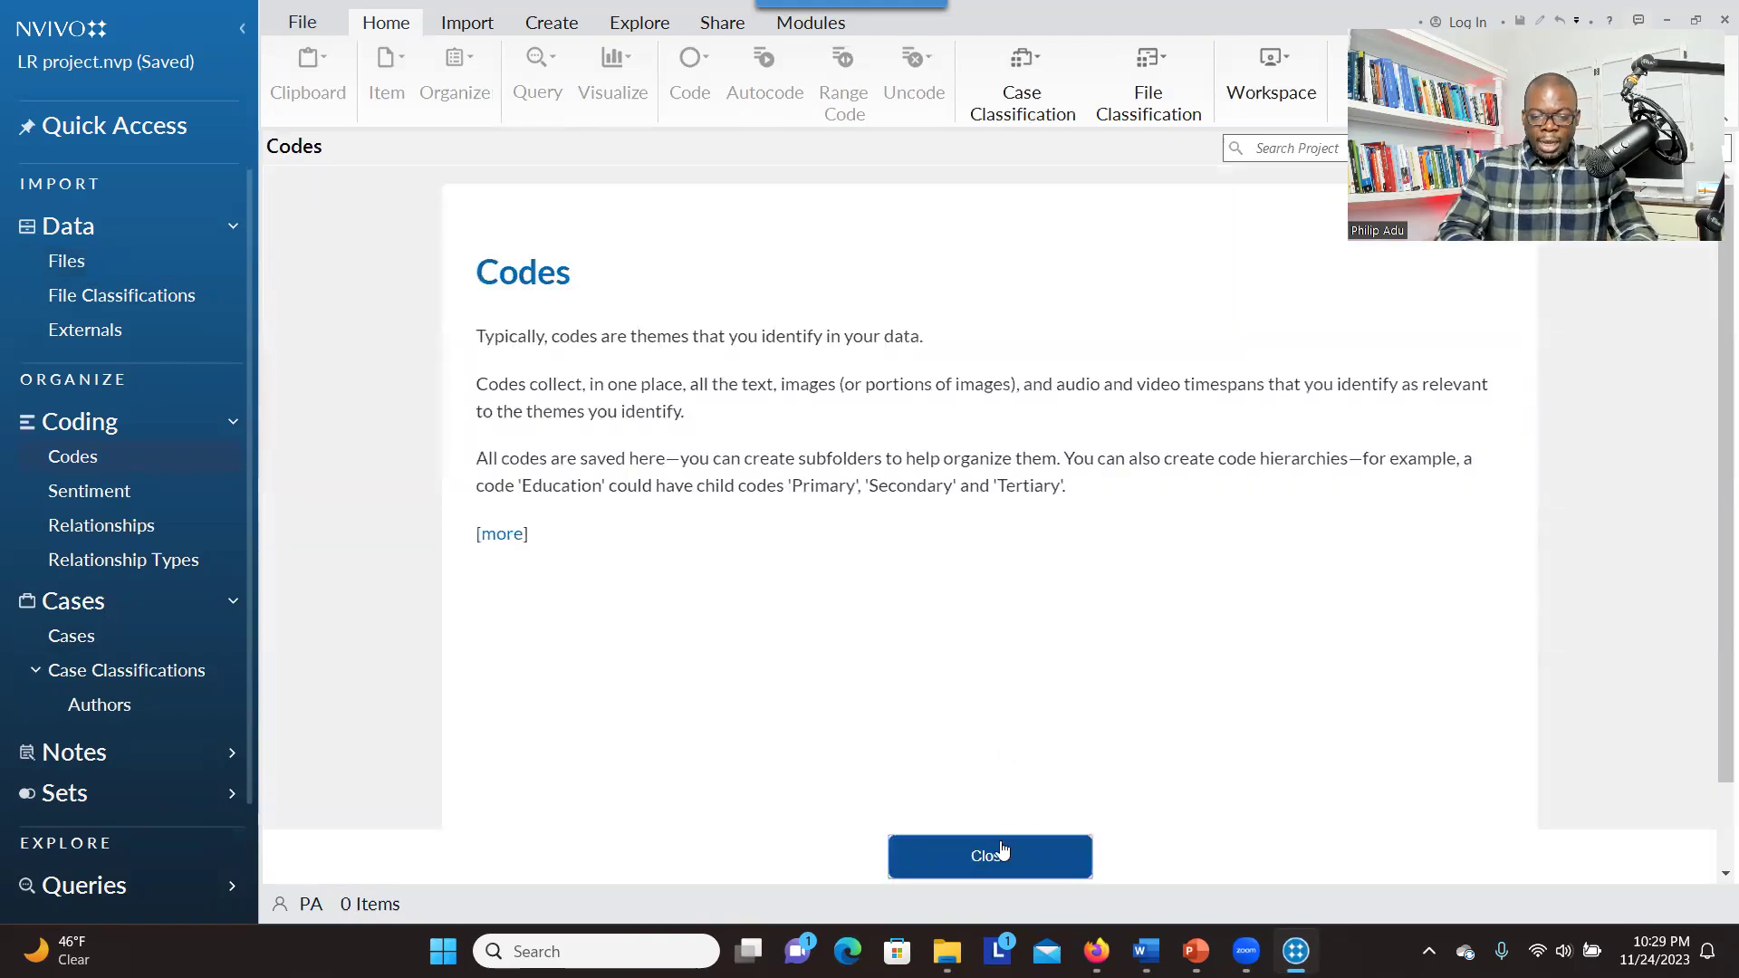
pyautogui.click(1002, 853)
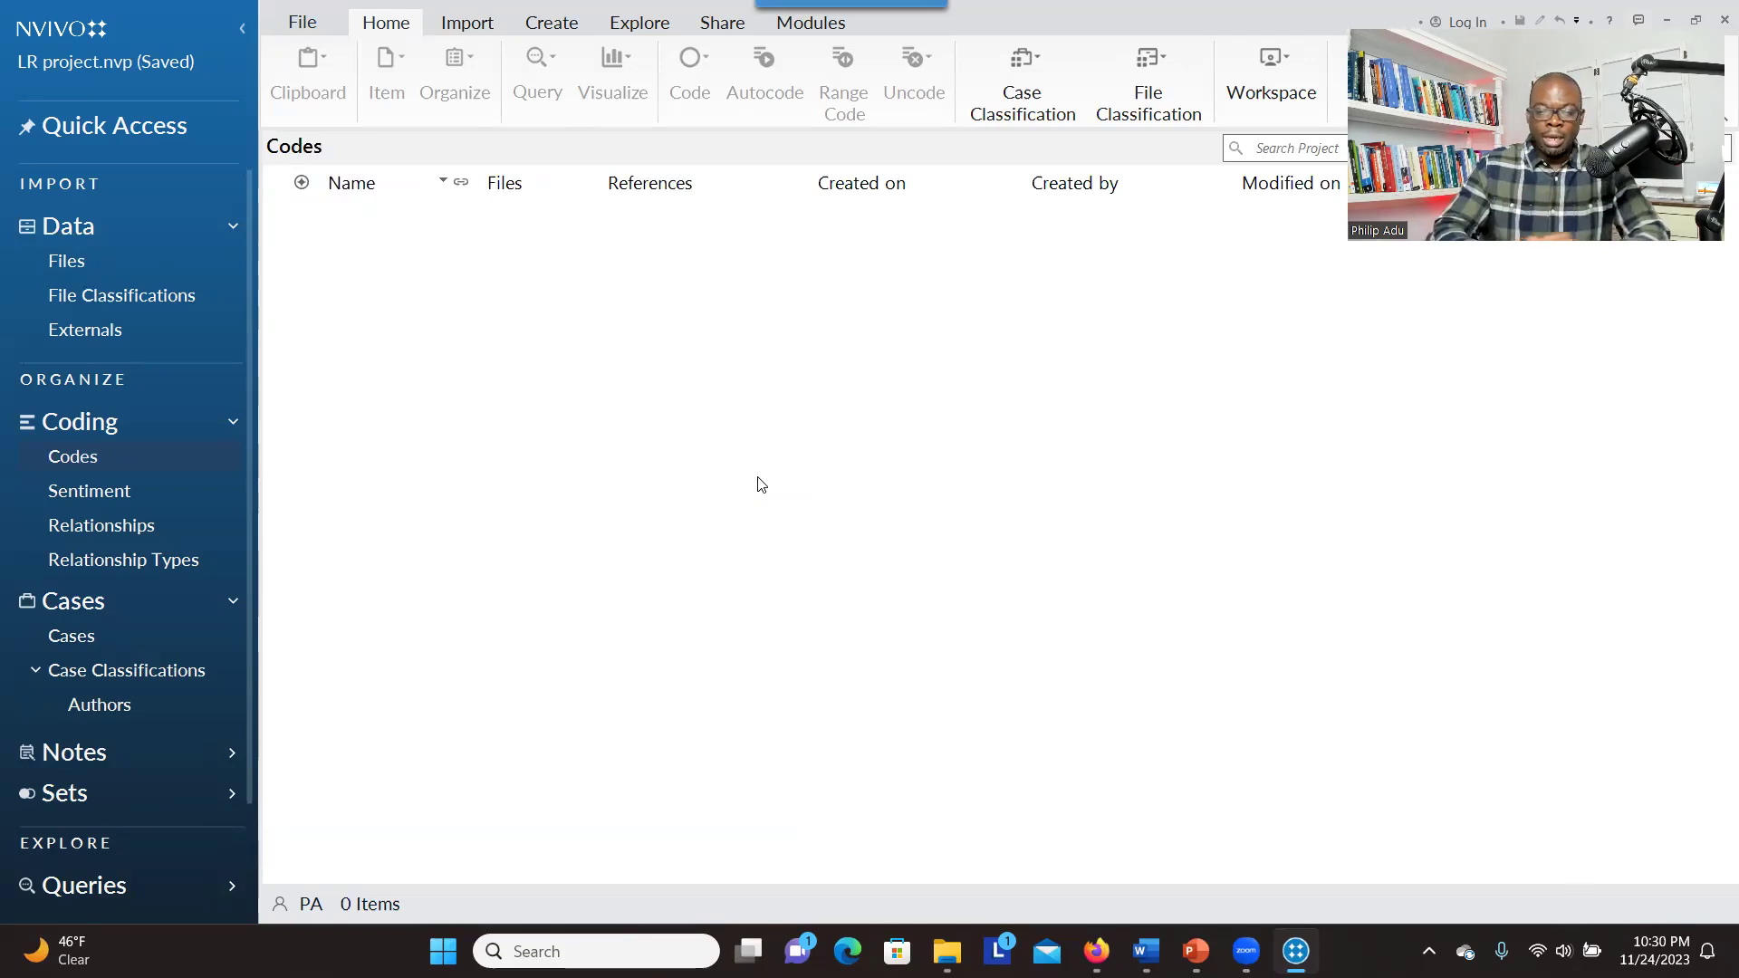
# - Switch to the existing ChatGPT project and expand its Role of ChatGPT (RQ1) and Meaning of ChatGPT (RQ3) codes to view their child codes
pyautogui.moveTo(1146, 951)
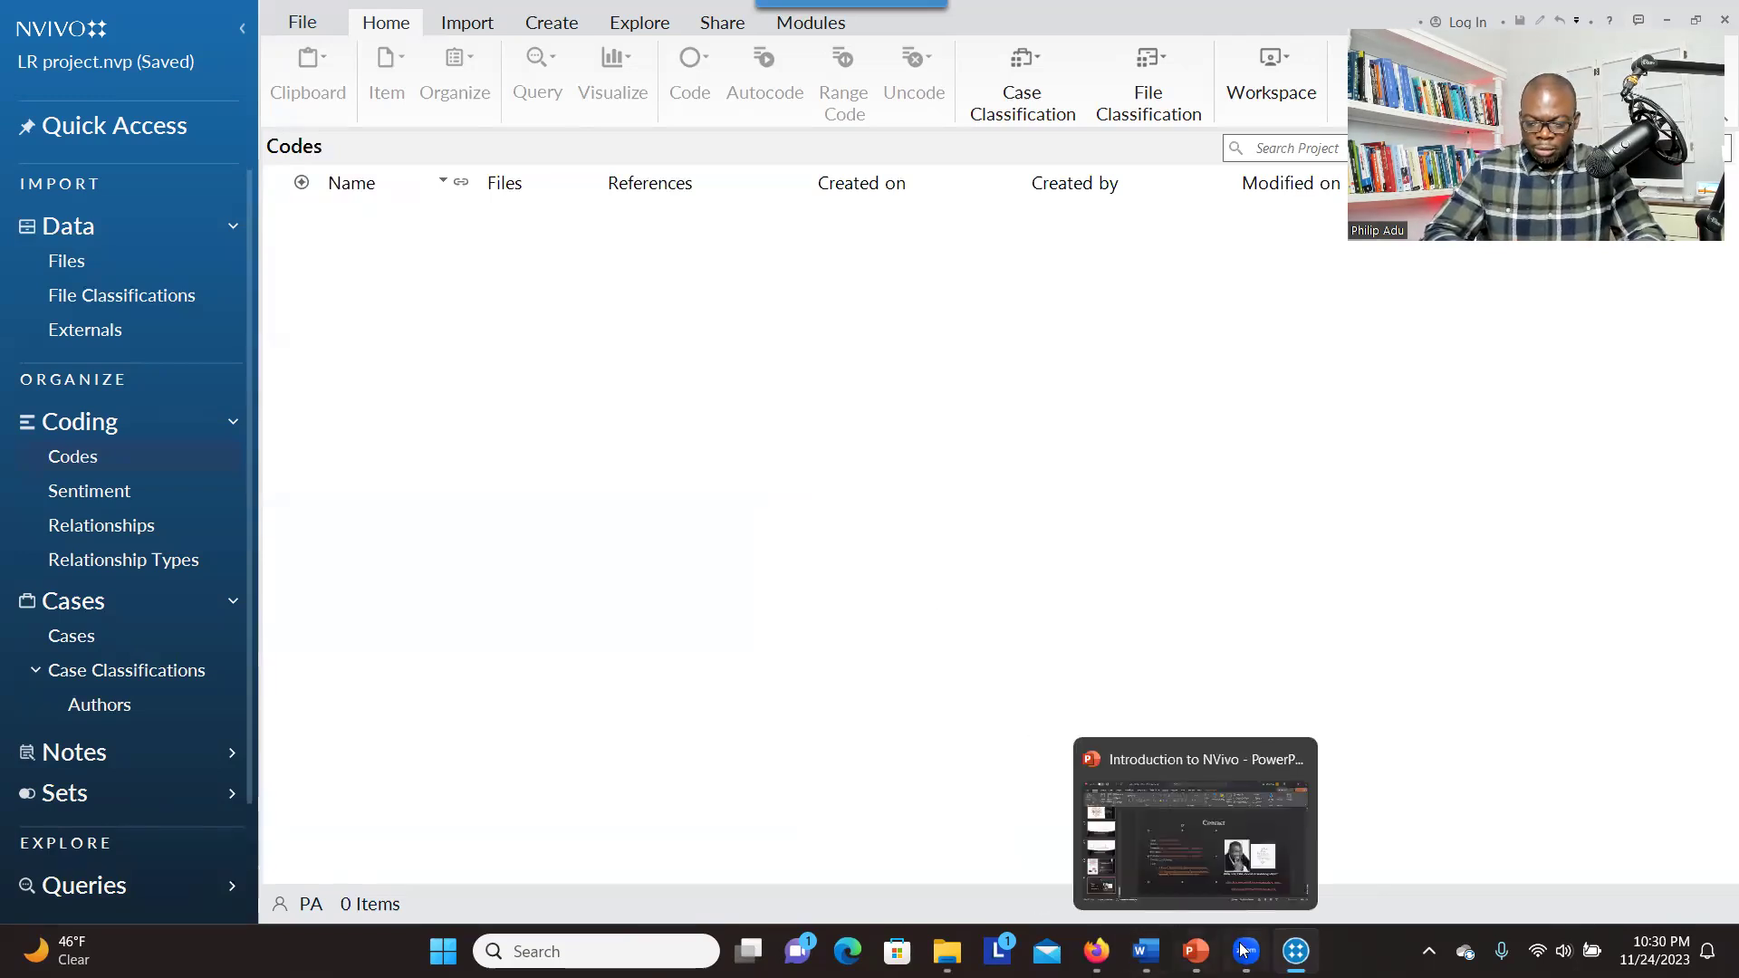
pyautogui.click(1295, 951)
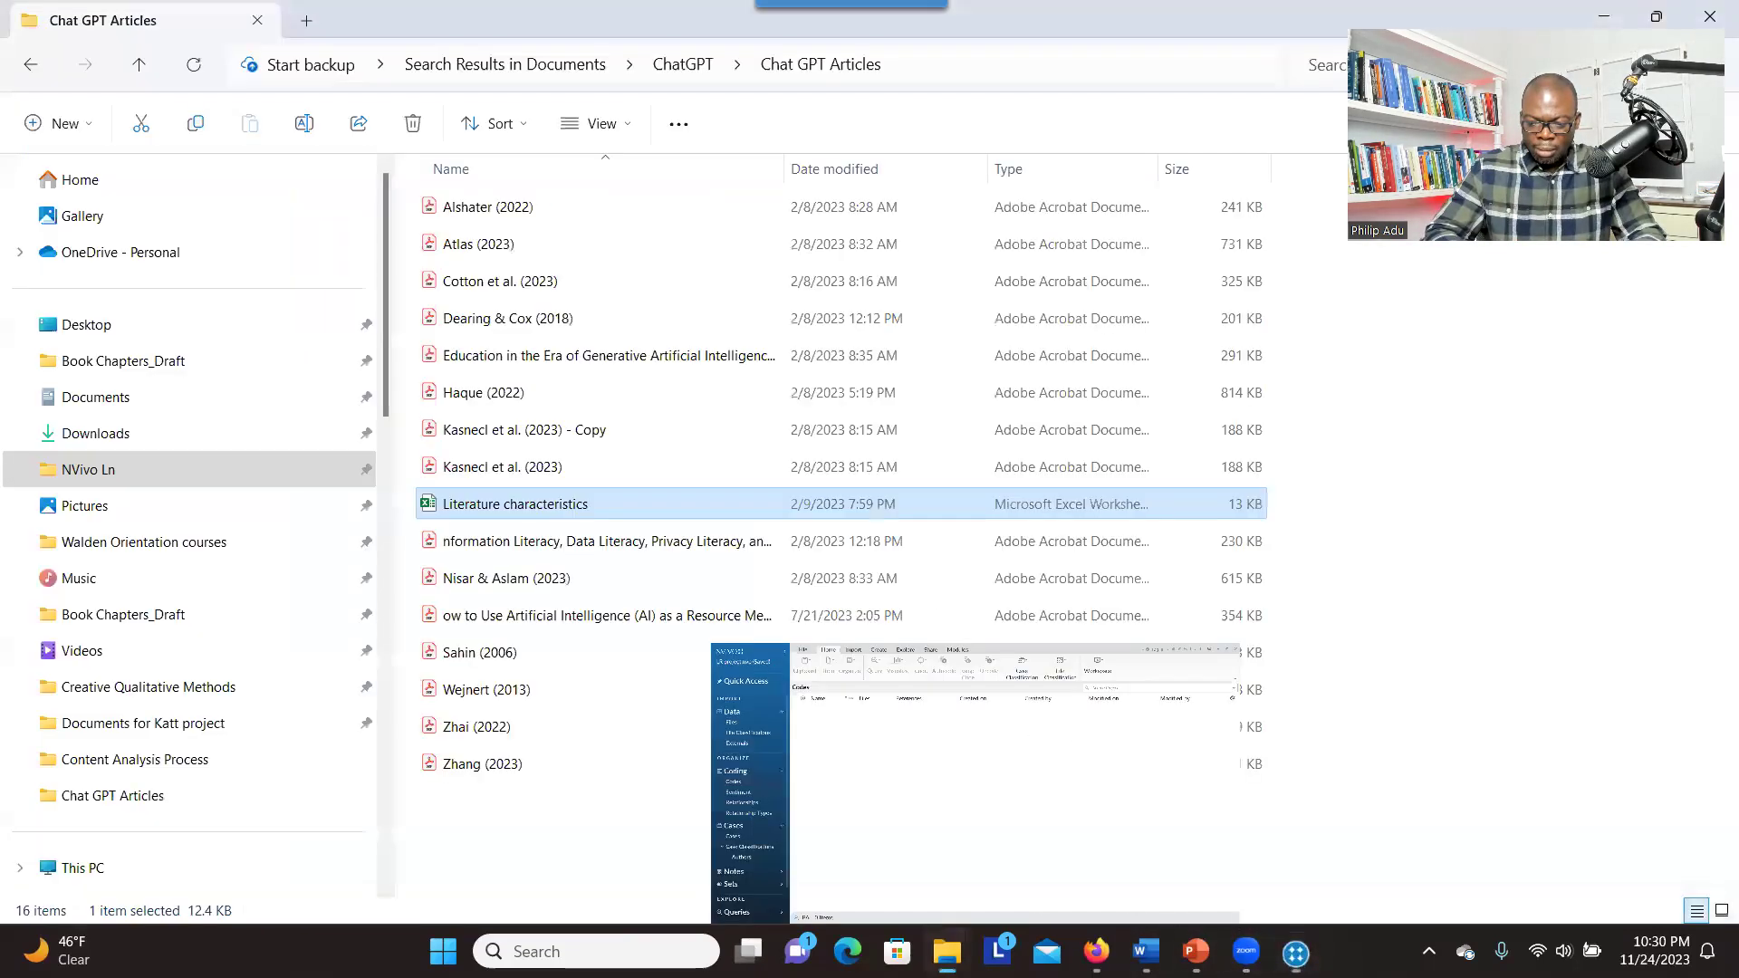
pyautogui.click(1295, 951)
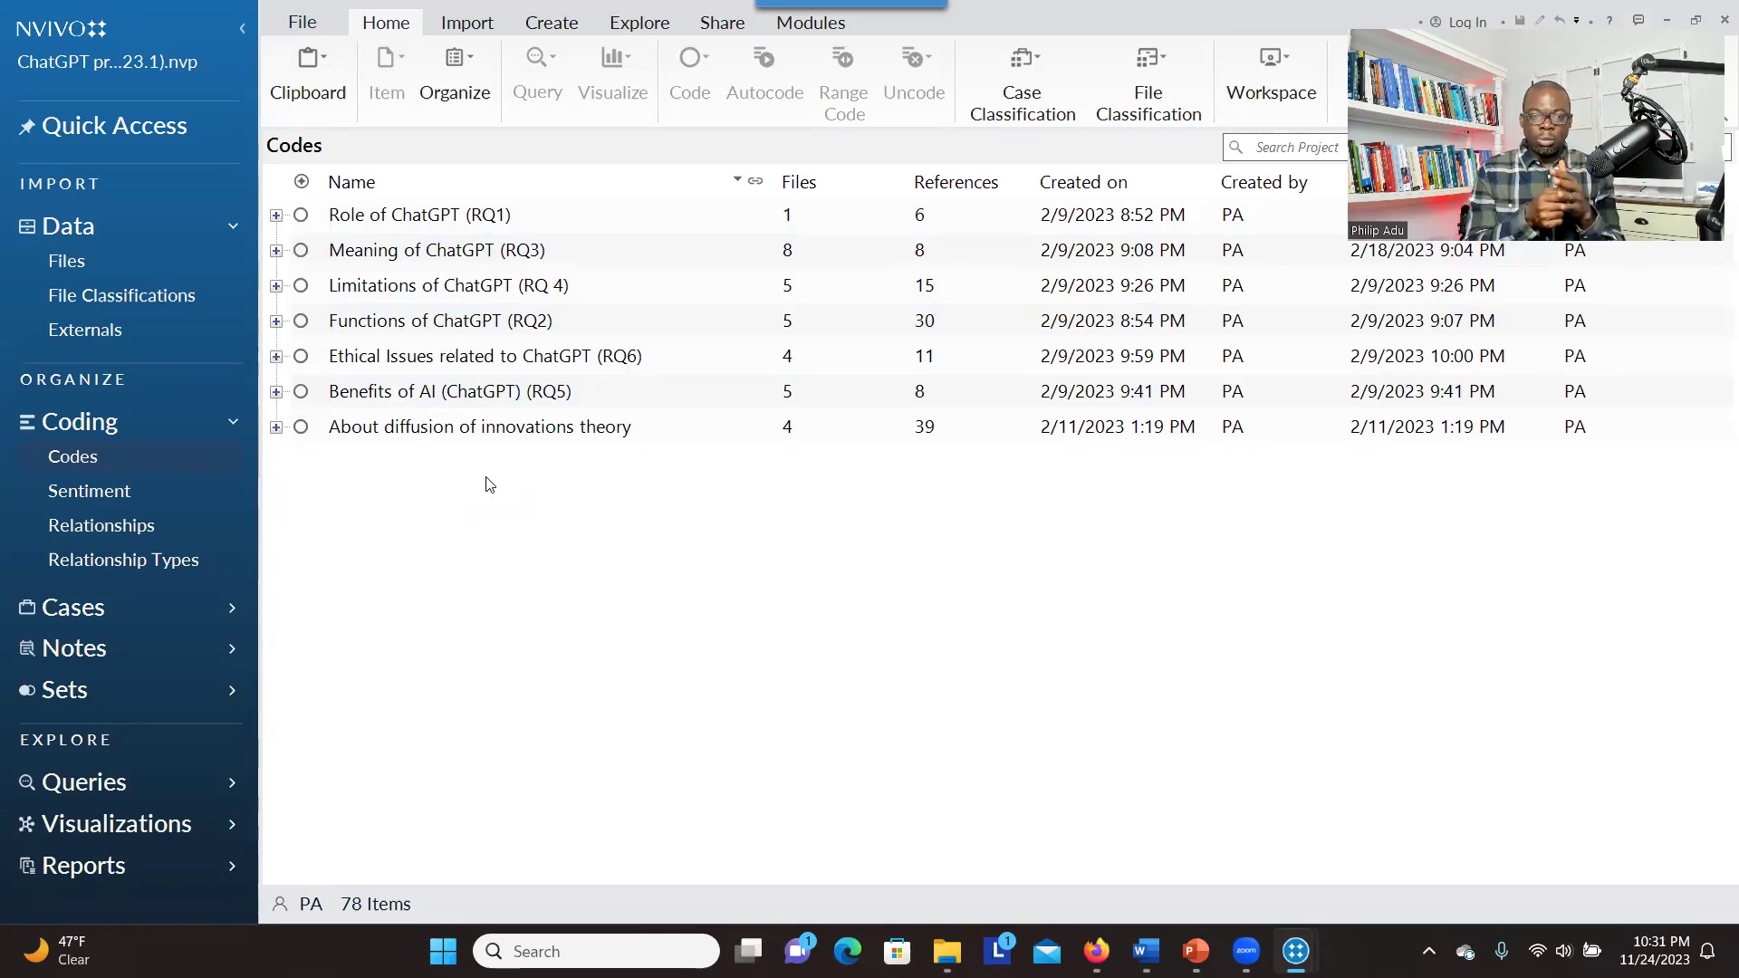
pyautogui.click(276, 215)
pyautogui.click(277, 473)
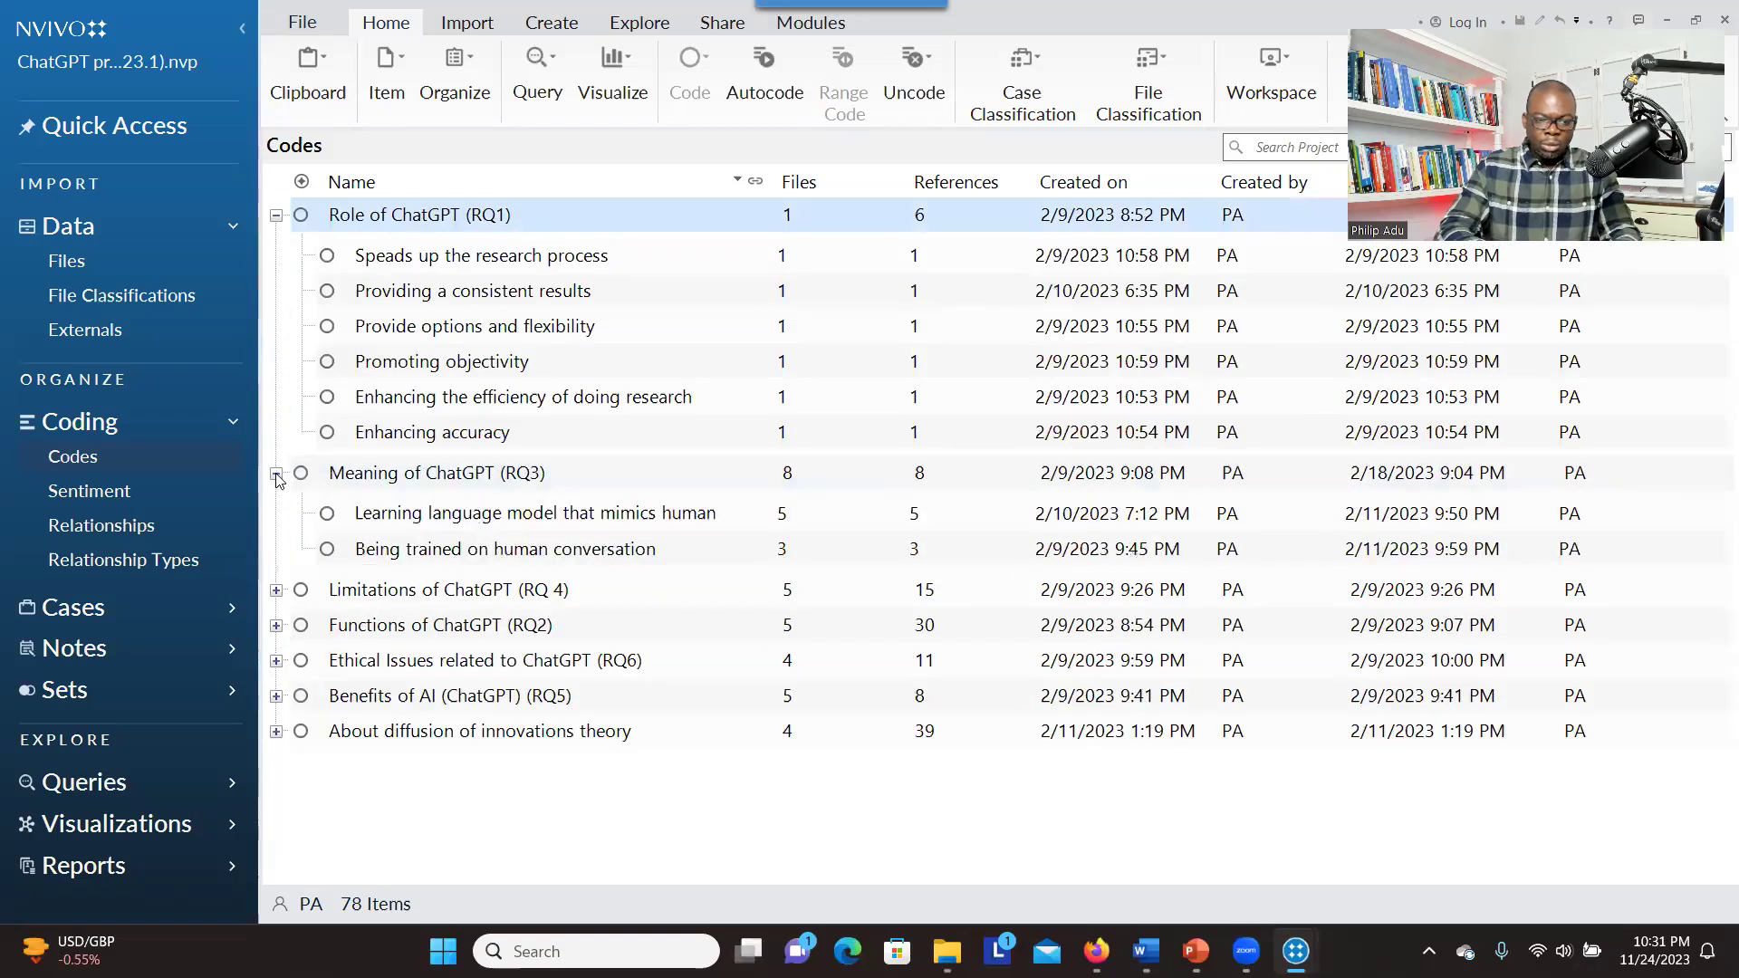
# - Expand the Limitations of ChatGPT (RQ 4) code to view its child codes
pyautogui.click(276, 590)
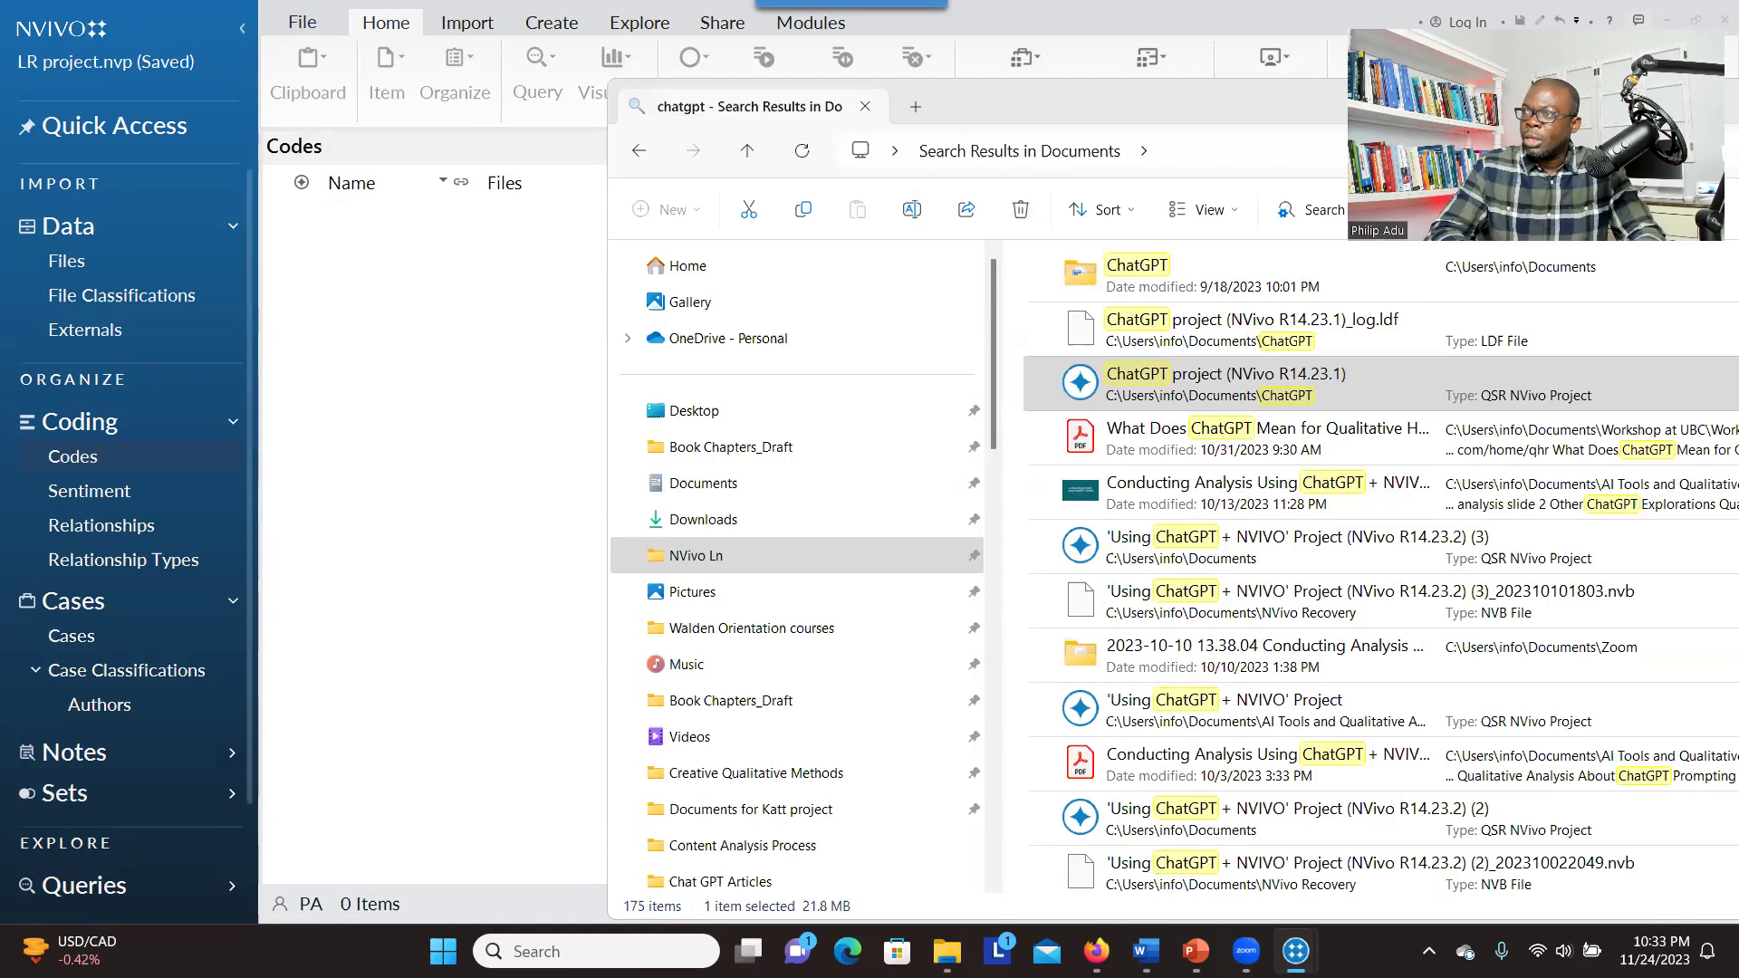
# - Return to the LR project and create a top-level code "Role of ChatGPT (RQ1)" that aggregates coding from its children
pyautogui.click(402, 359)
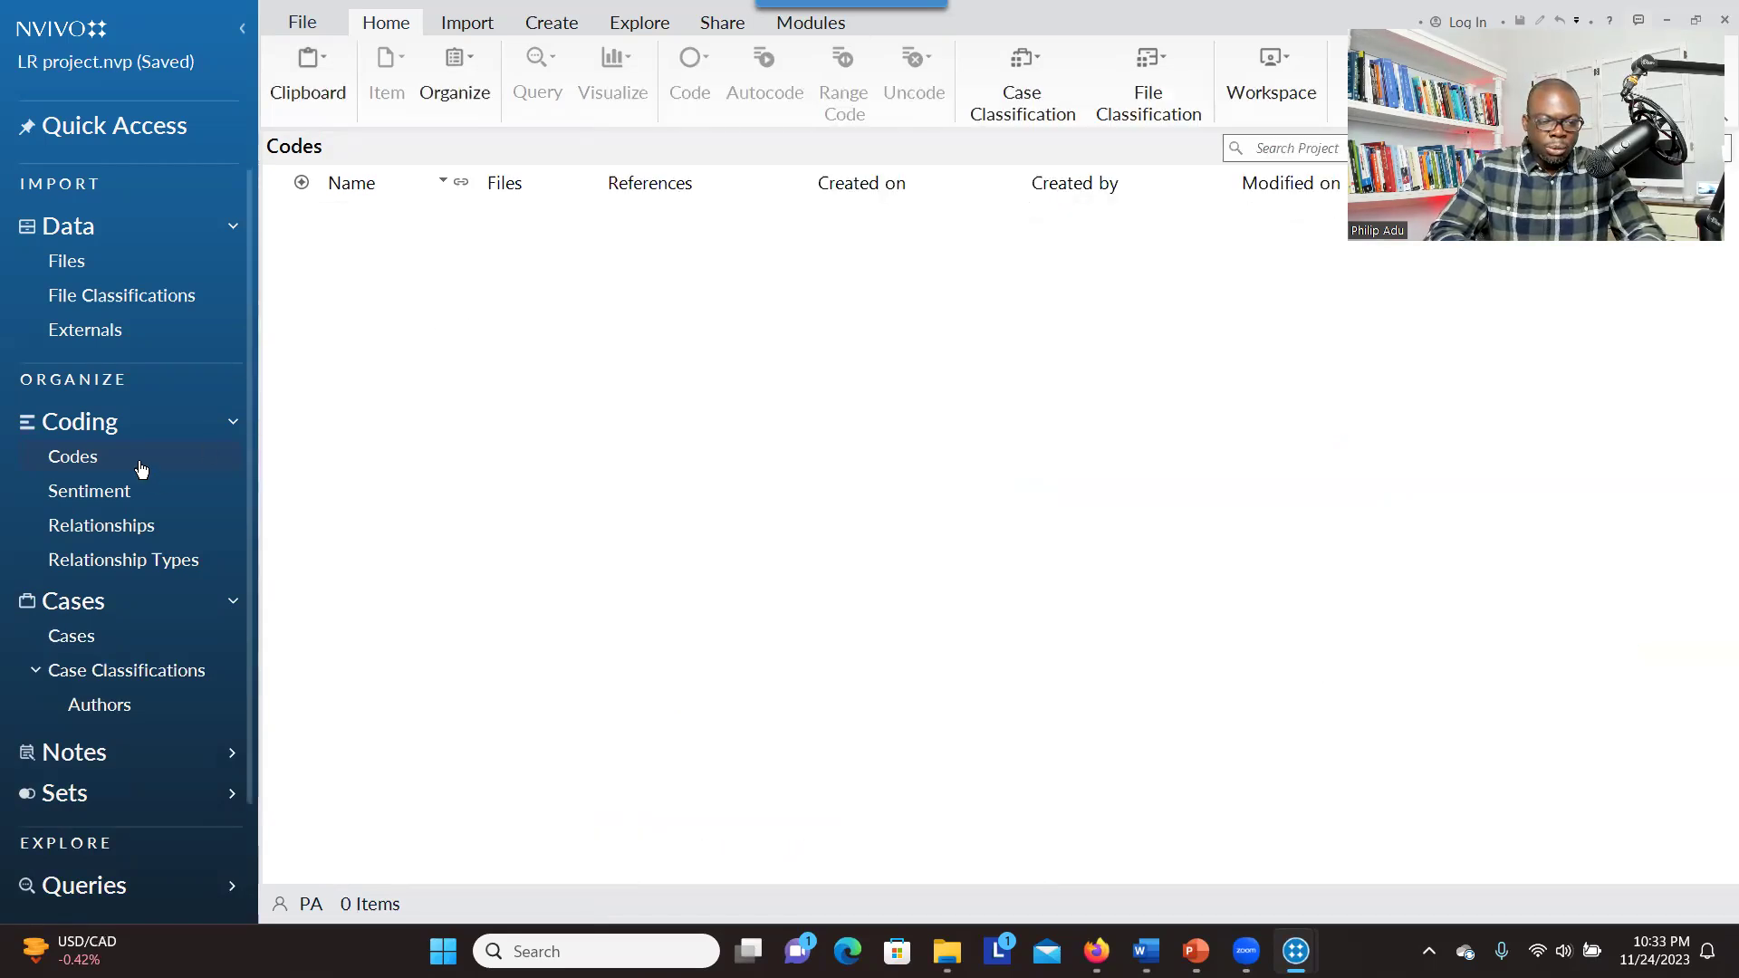
pyautogui.rightClick(479, 343)
pyautogui.click(527, 350)
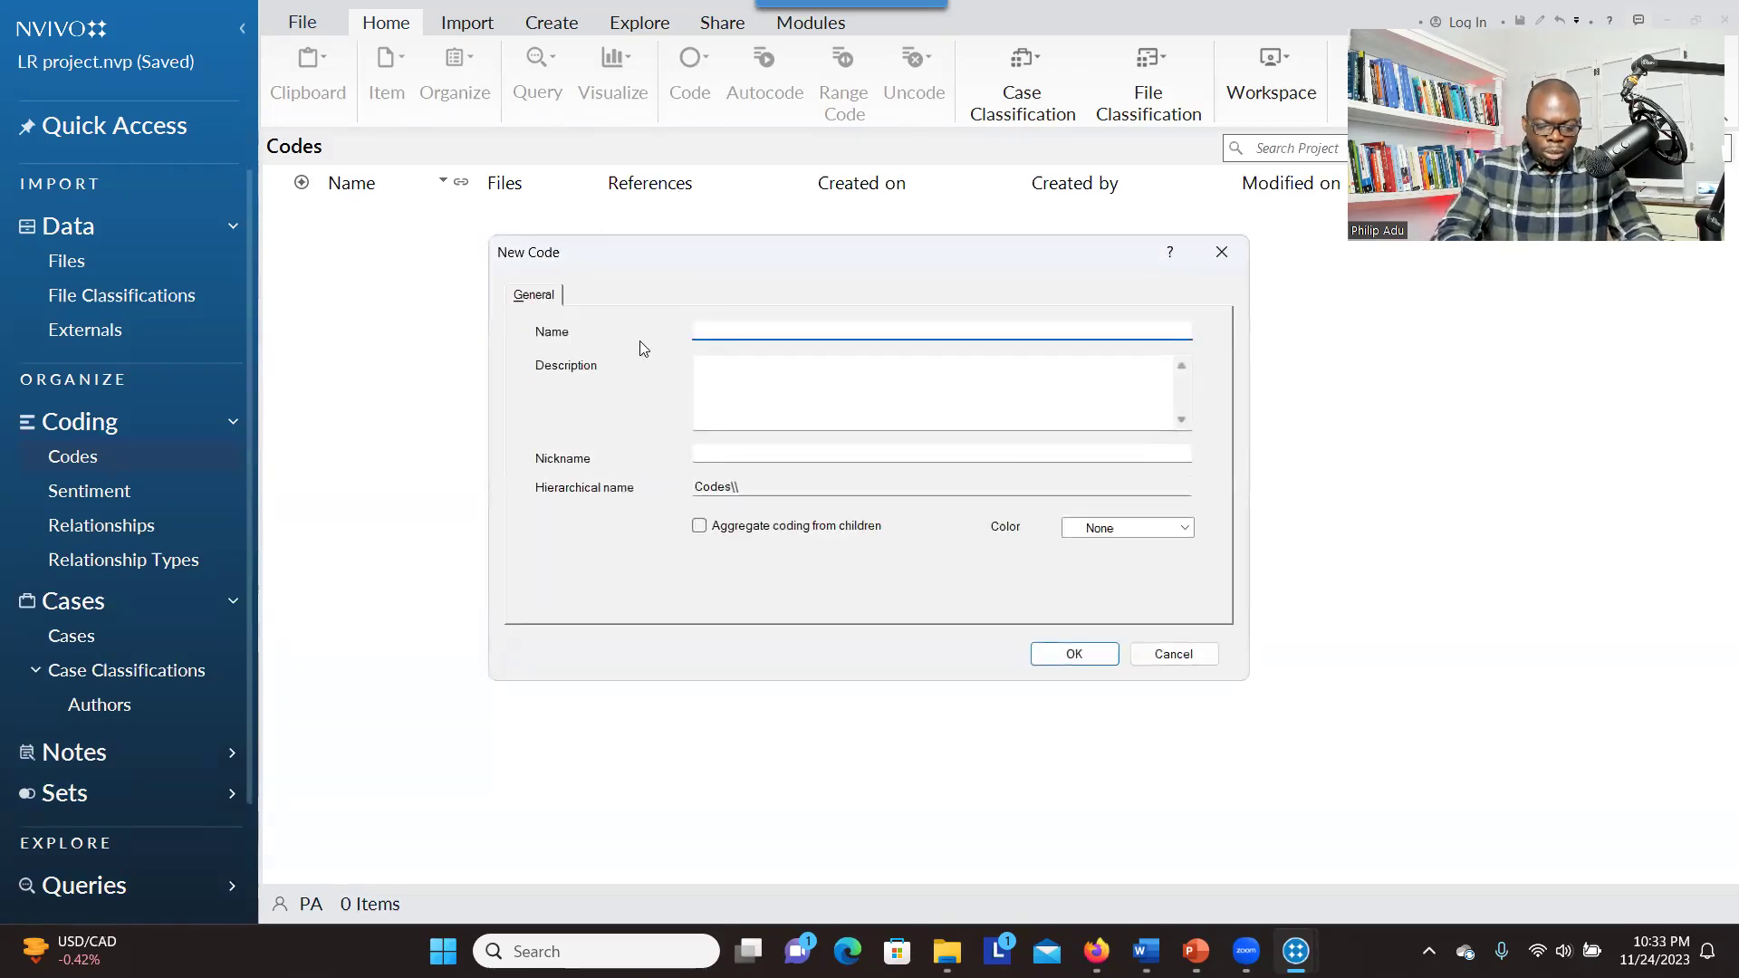
pyautogui.write('Role of ChatGPT (RQ1)')
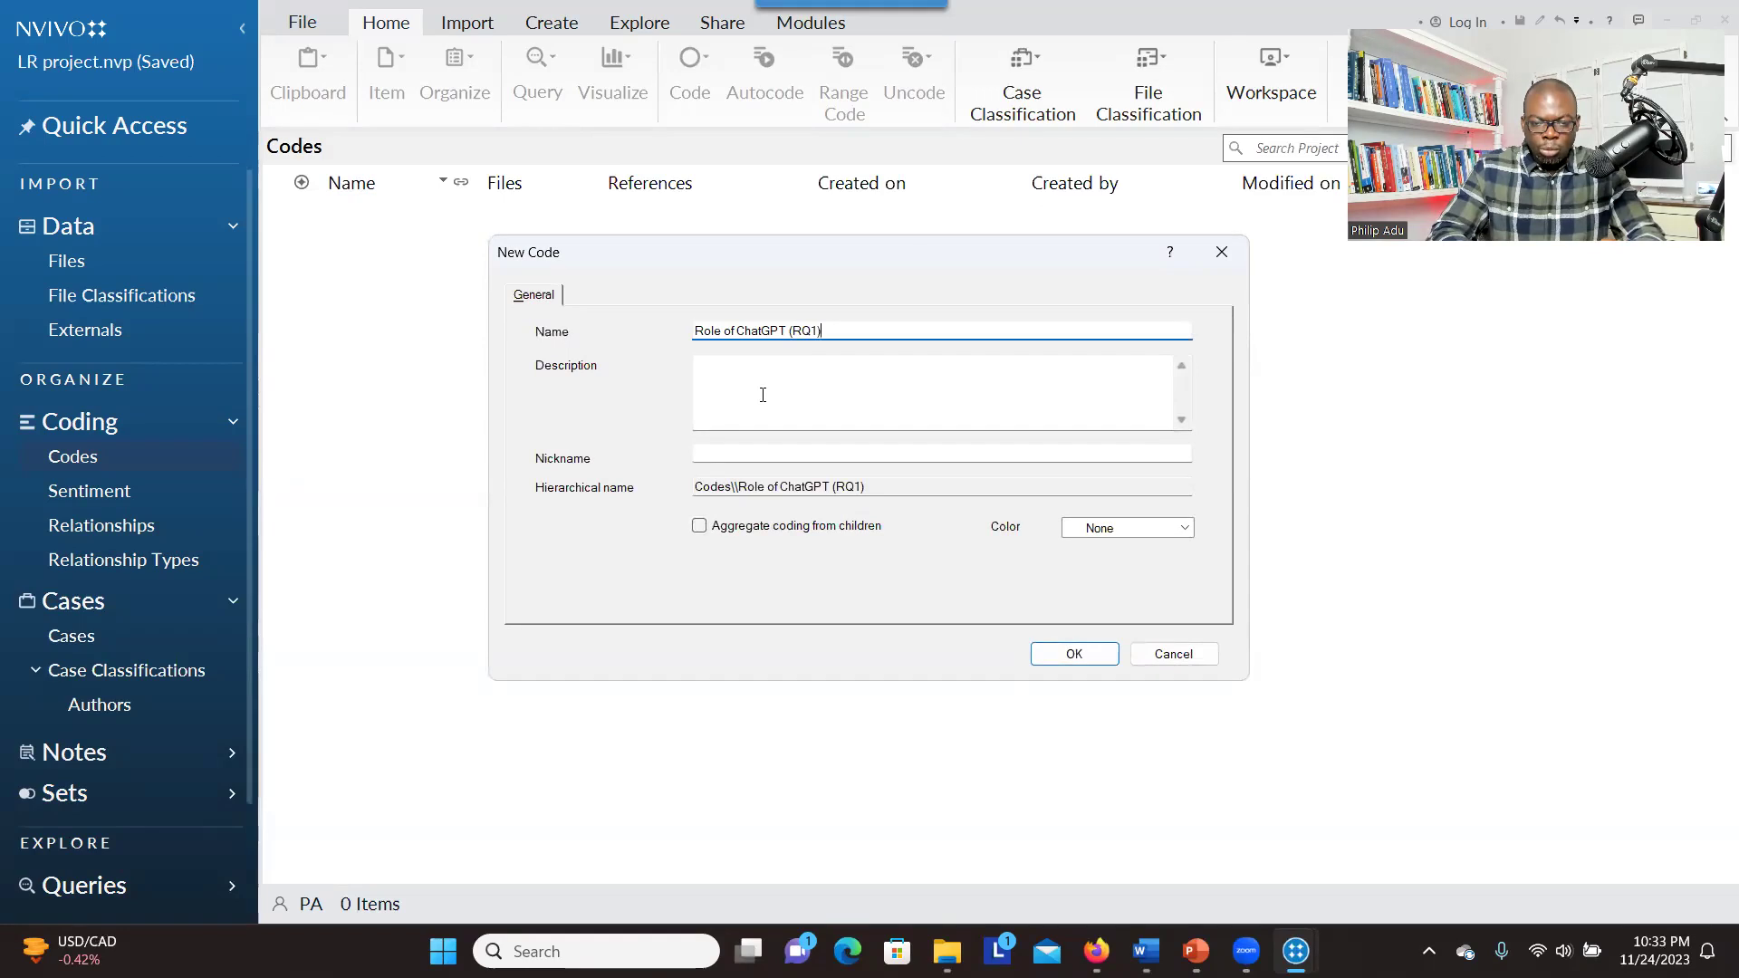
pyautogui.click(699, 526)
pyautogui.click(1046, 656)
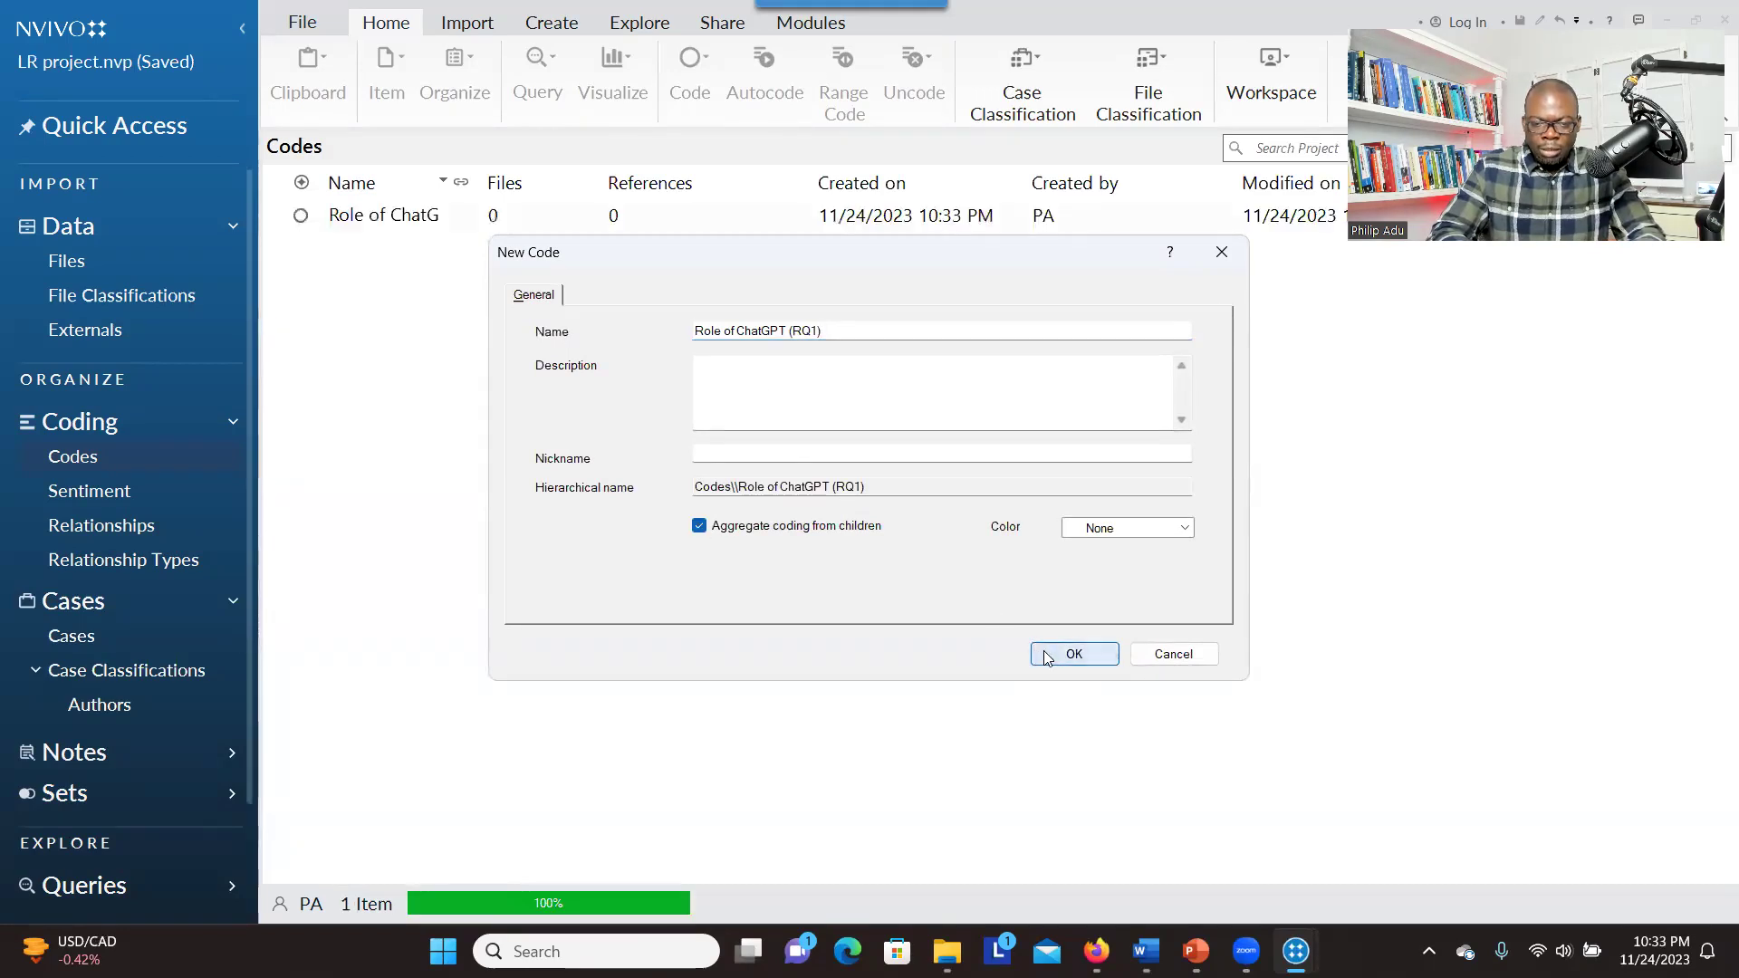
# - Create a second top-level code "Functions of ChatGPT (RQ2)" with coding aggregated from its children
pyautogui.rightClick(530, 371)
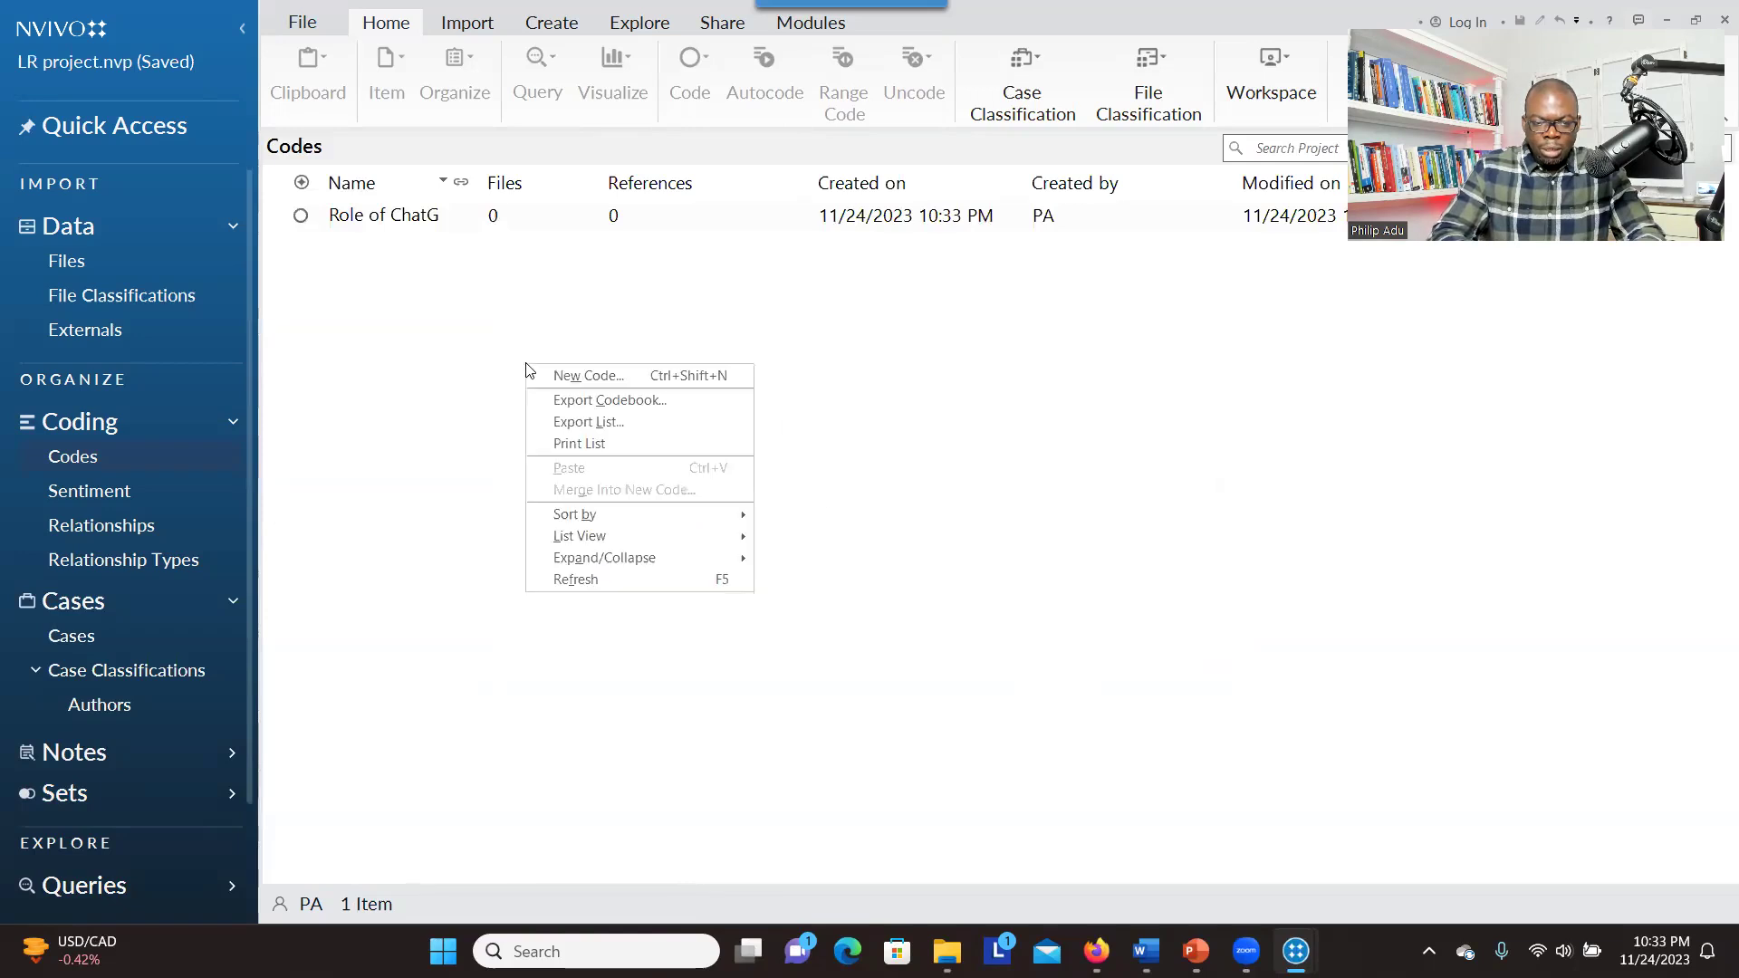
pyautogui.click(573, 380)
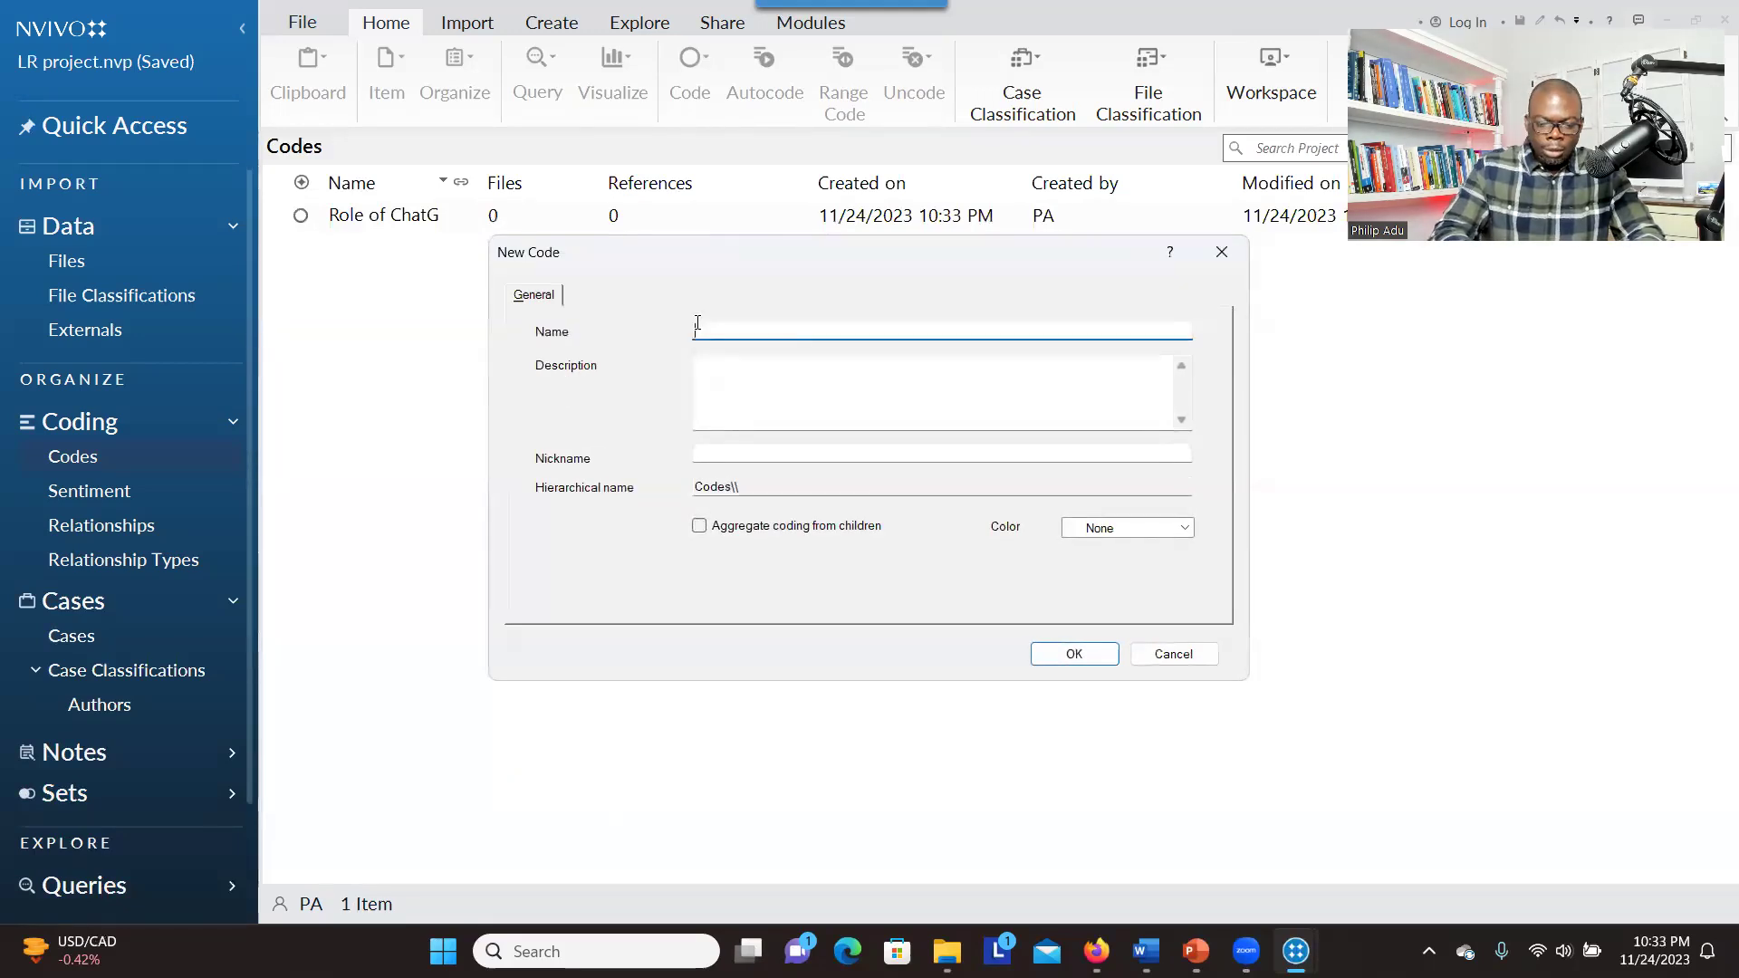
pyautogui.write('Functions of ChatGPT (RQ2)')
pyautogui.click(698, 526)
pyautogui.click(1039, 650)
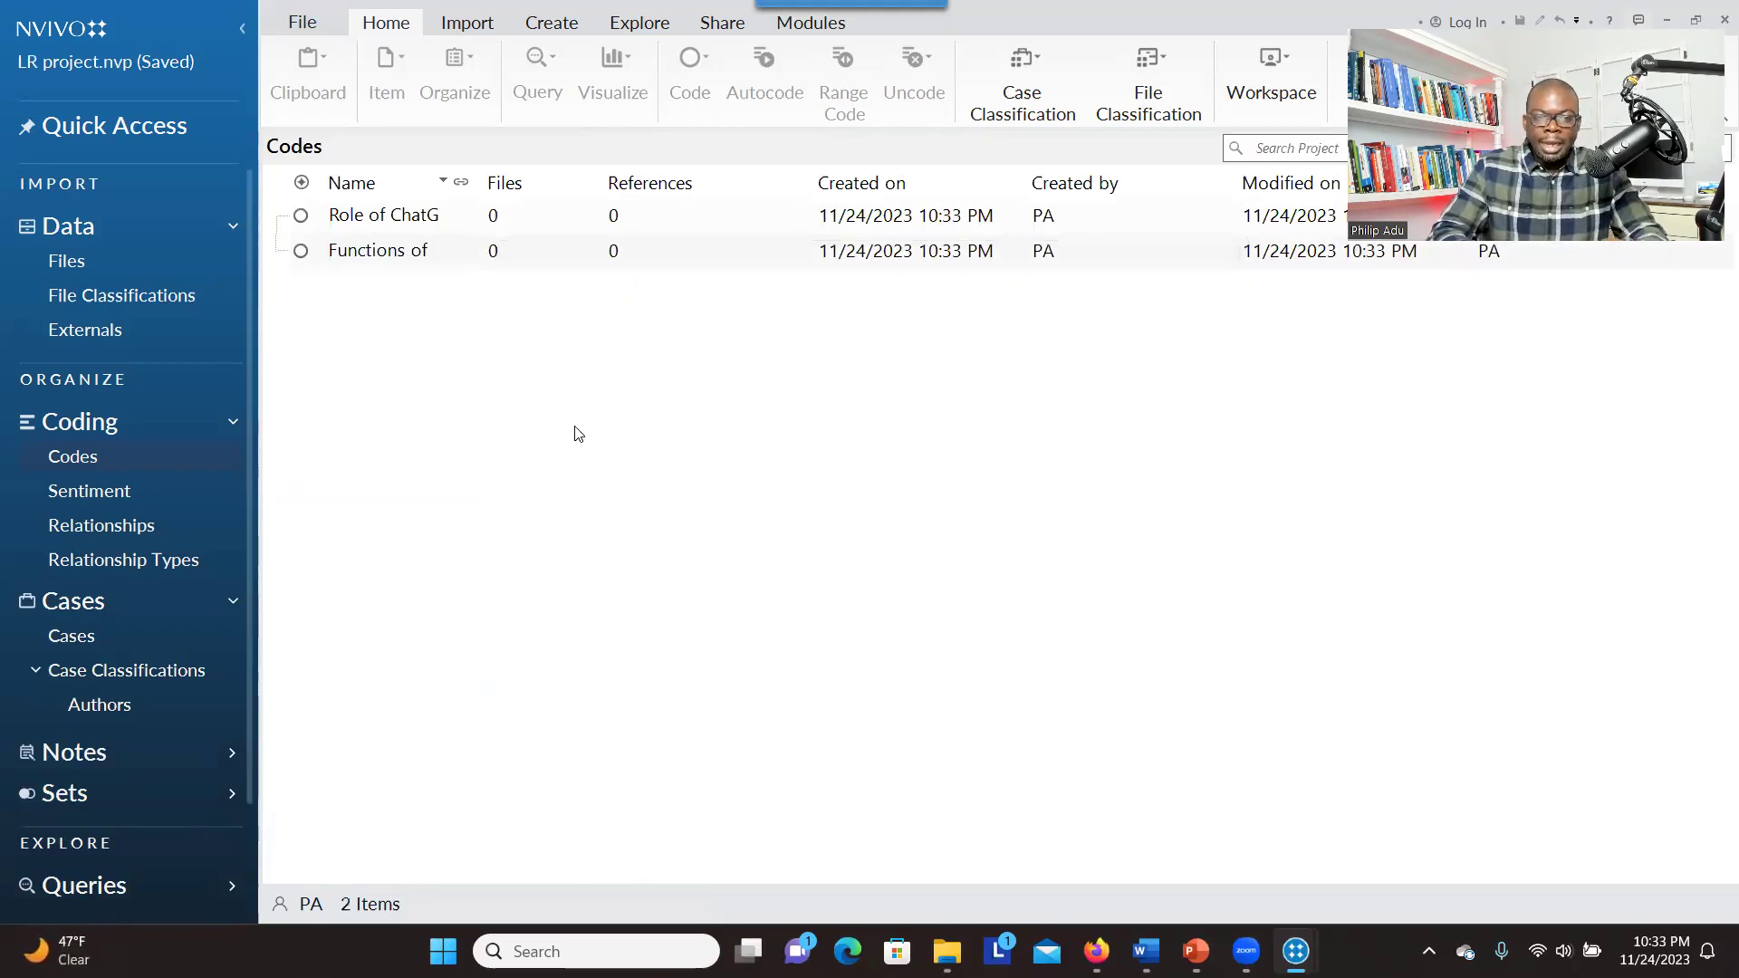
# - Open the Alshater (2022) article from the files list and display the project's codes beside it
pyautogui.click(118, 277)
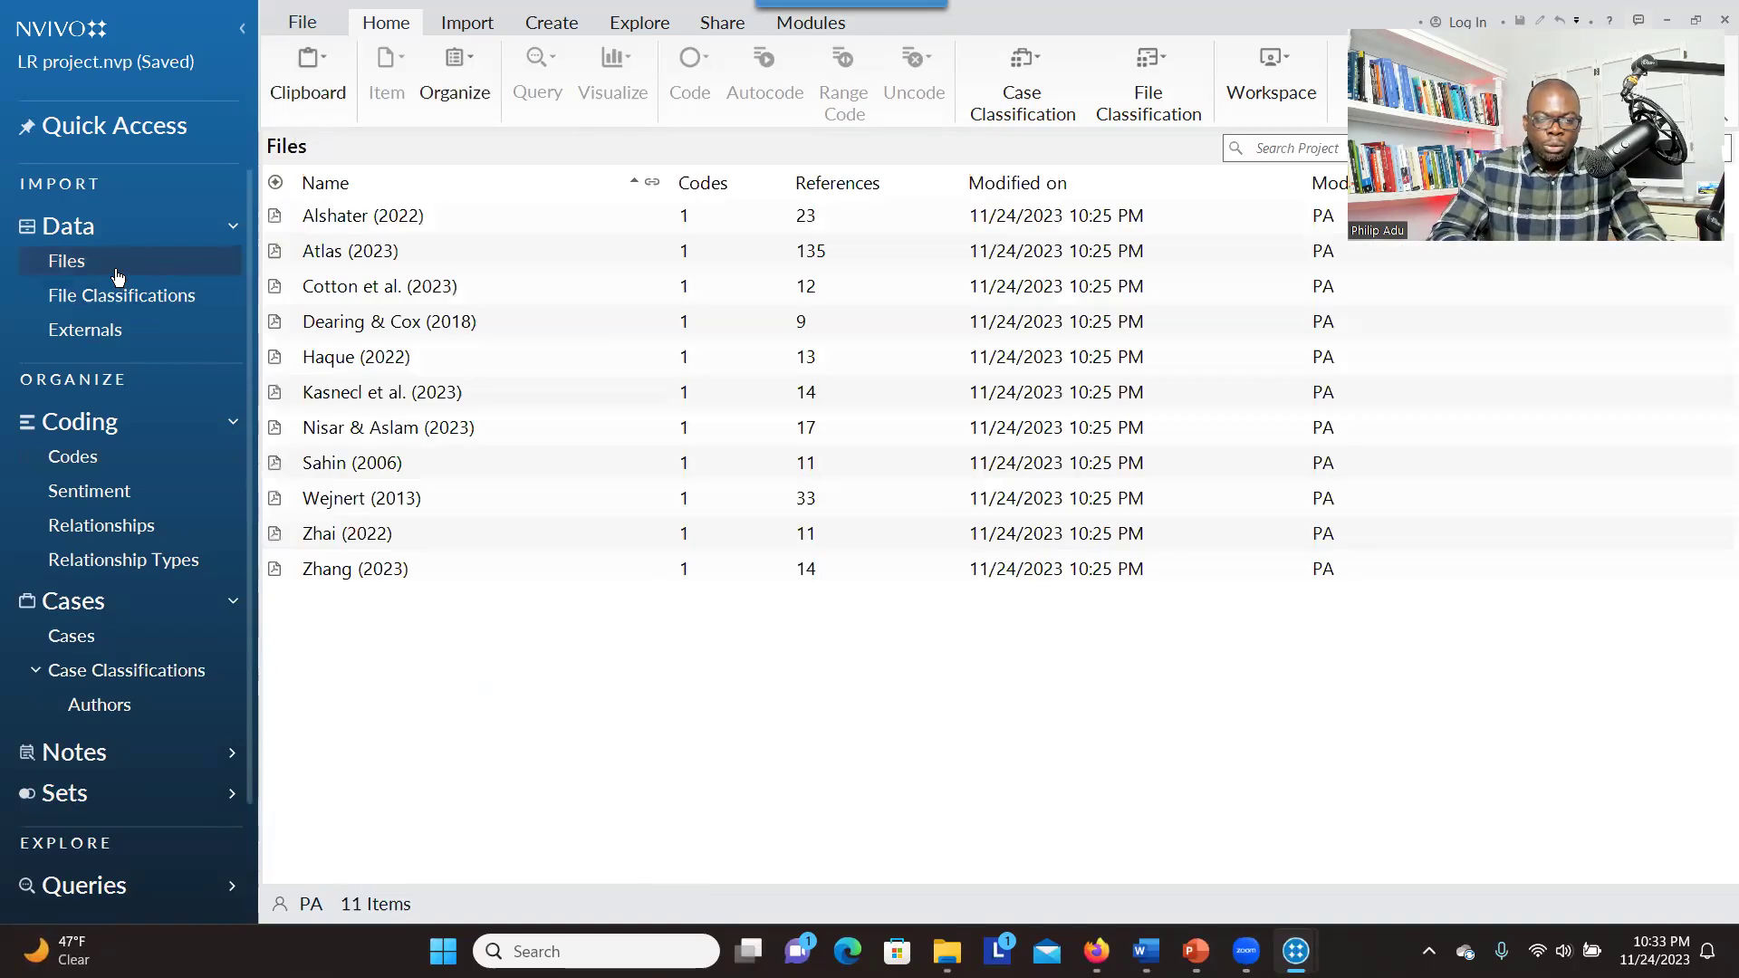
pyautogui.click(341, 225)
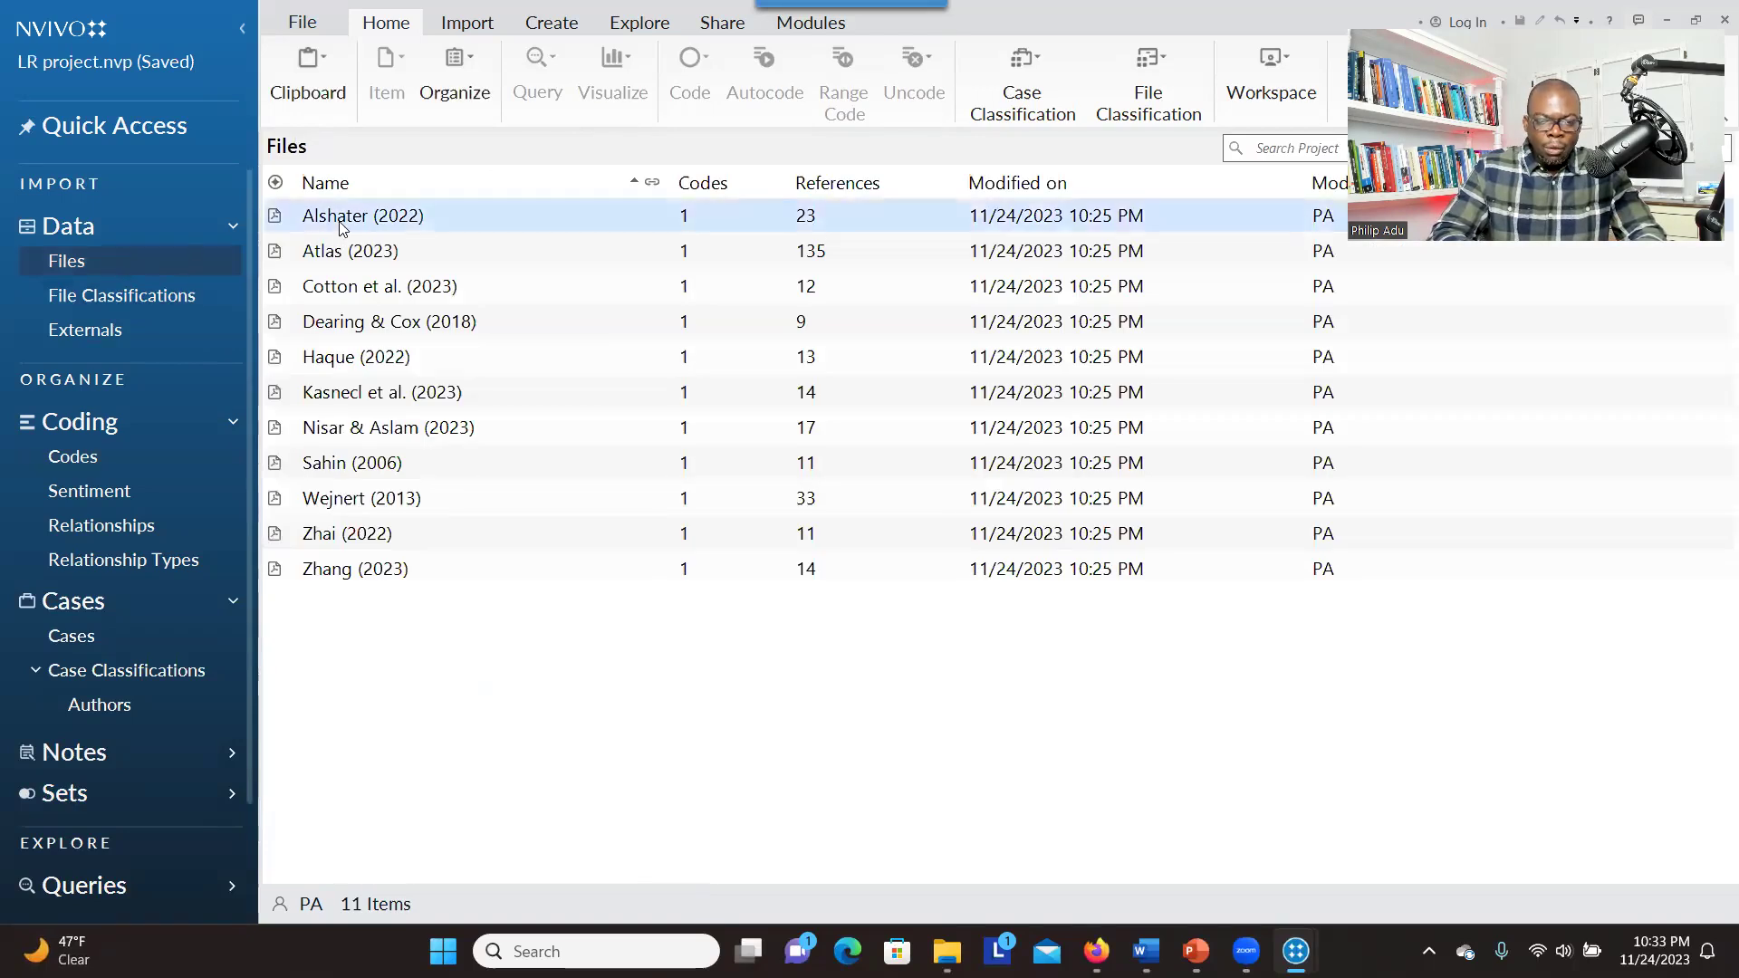
pyautogui.doubleClick(342, 225)
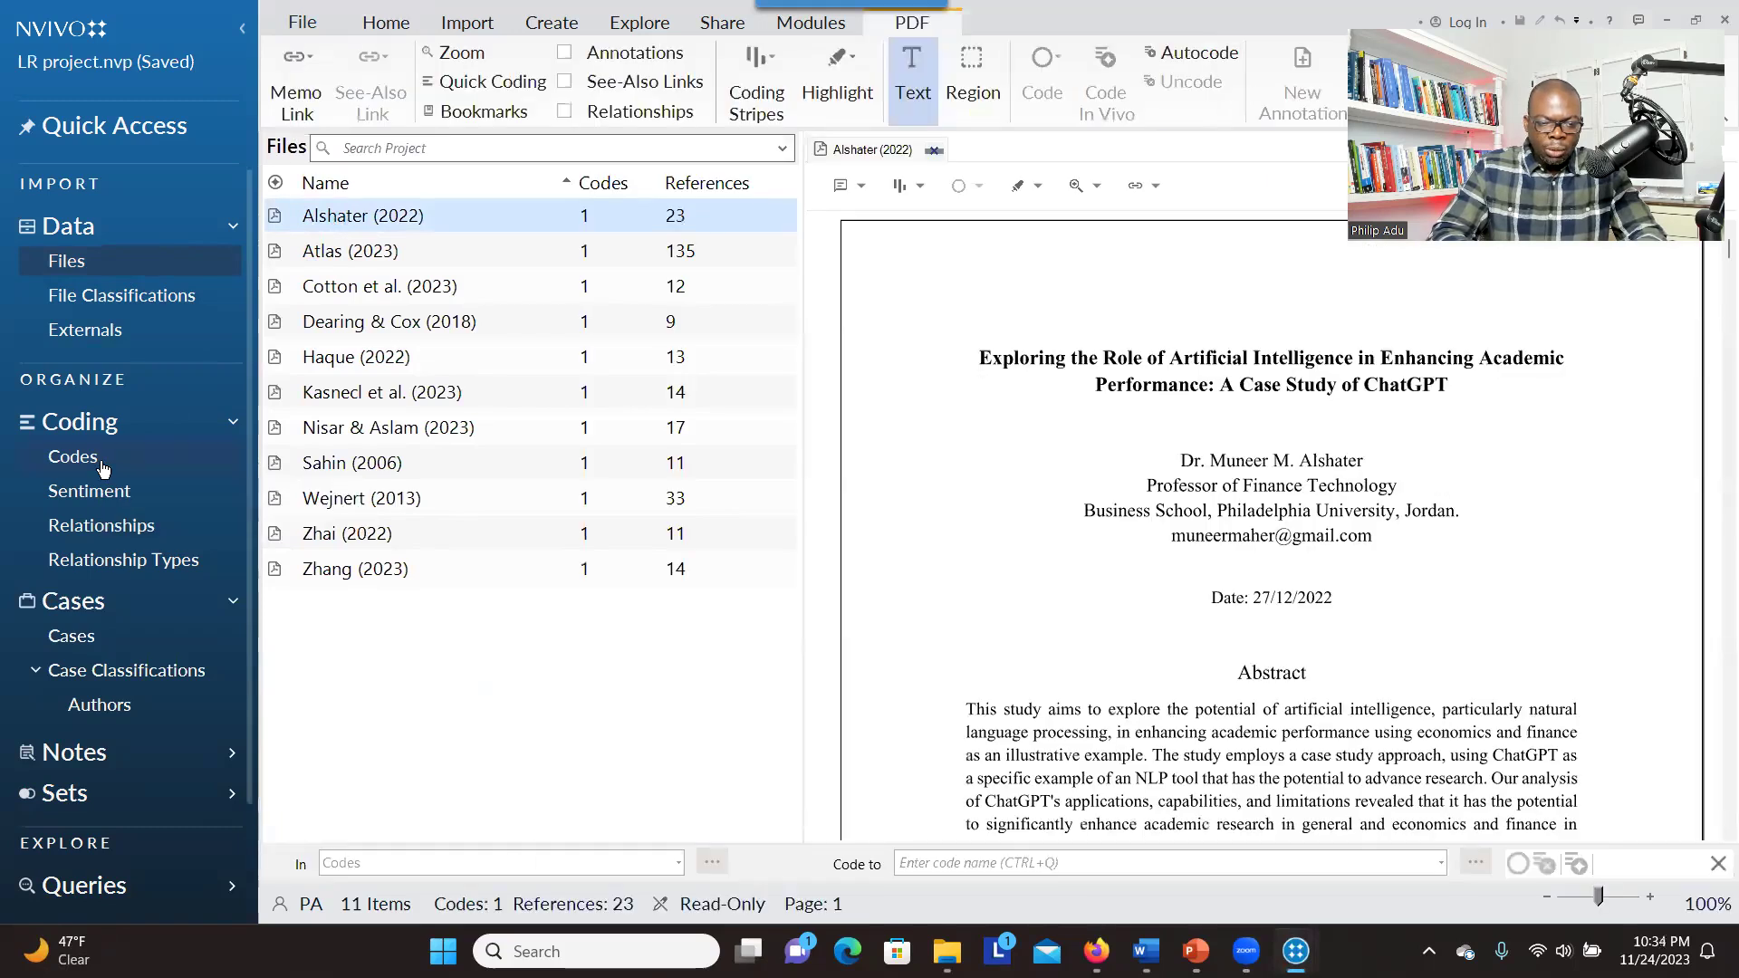
pyautogui.click(106, 464)
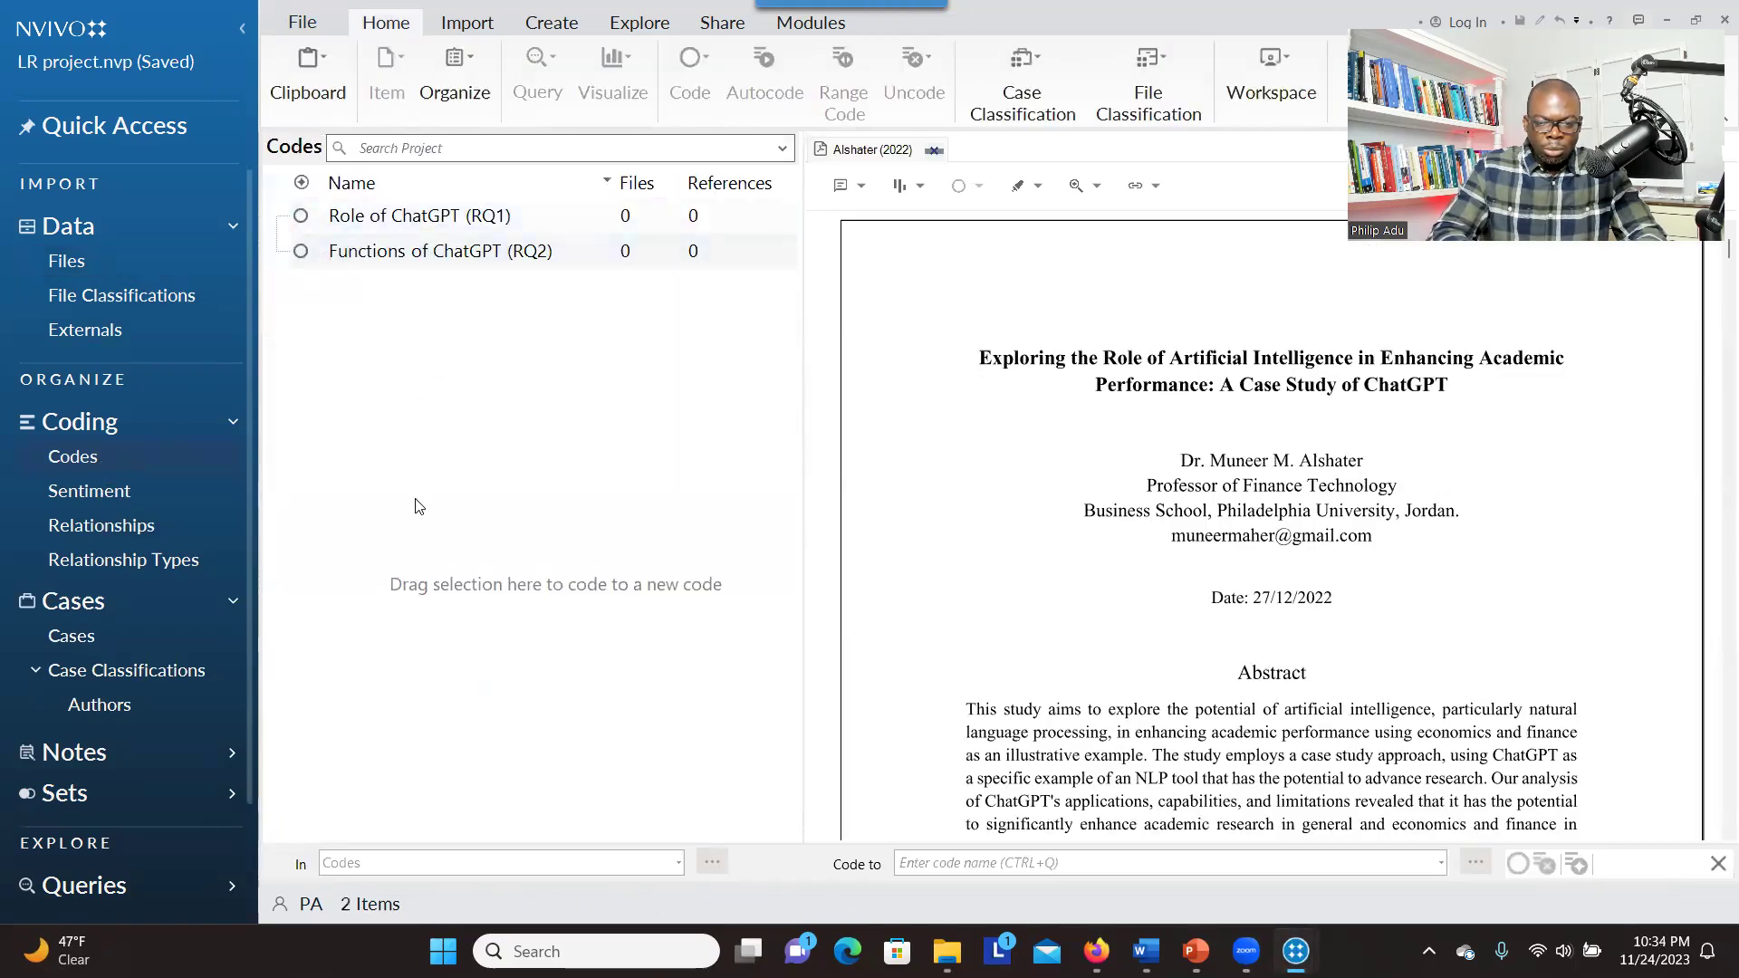
# - Select the first three lines of the article's abstract, from "This study aims" to "using ChatGPT as"
pyautogui.moveTo(966, 709); pyautogui.dragTo(1232, 734)
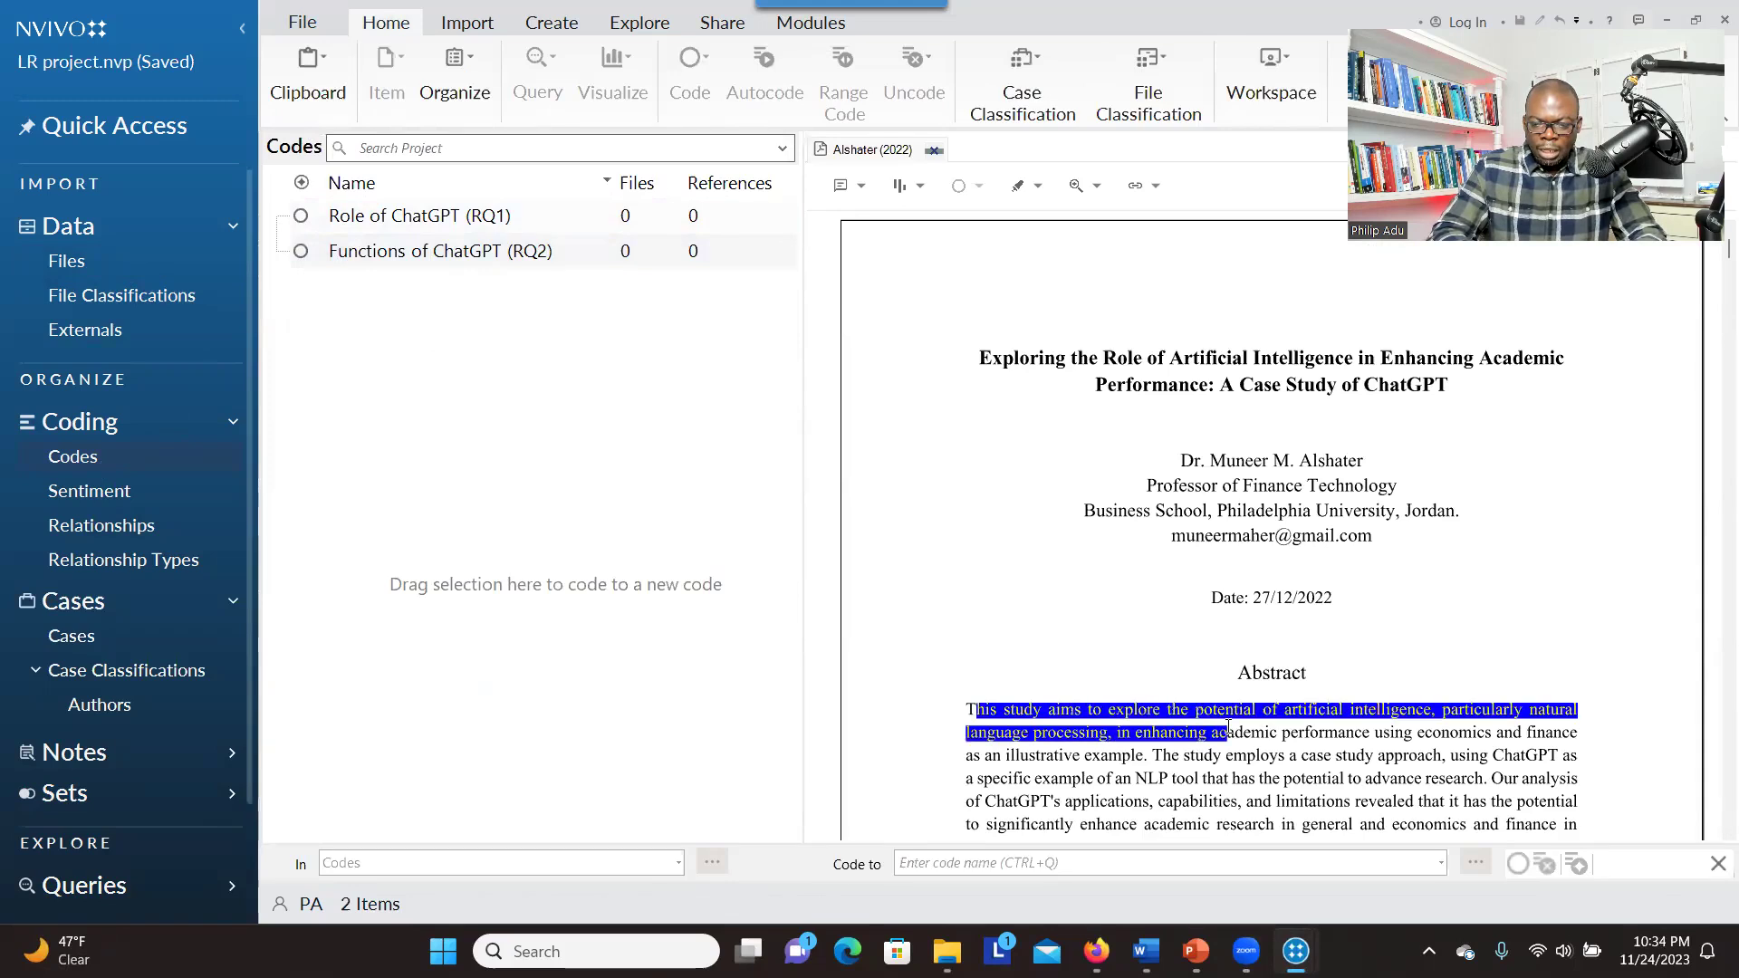
pyautogui.click(963, 703)
pyautogui.moveTo(962, 703); pyautogui.dragTo(1598, 754)
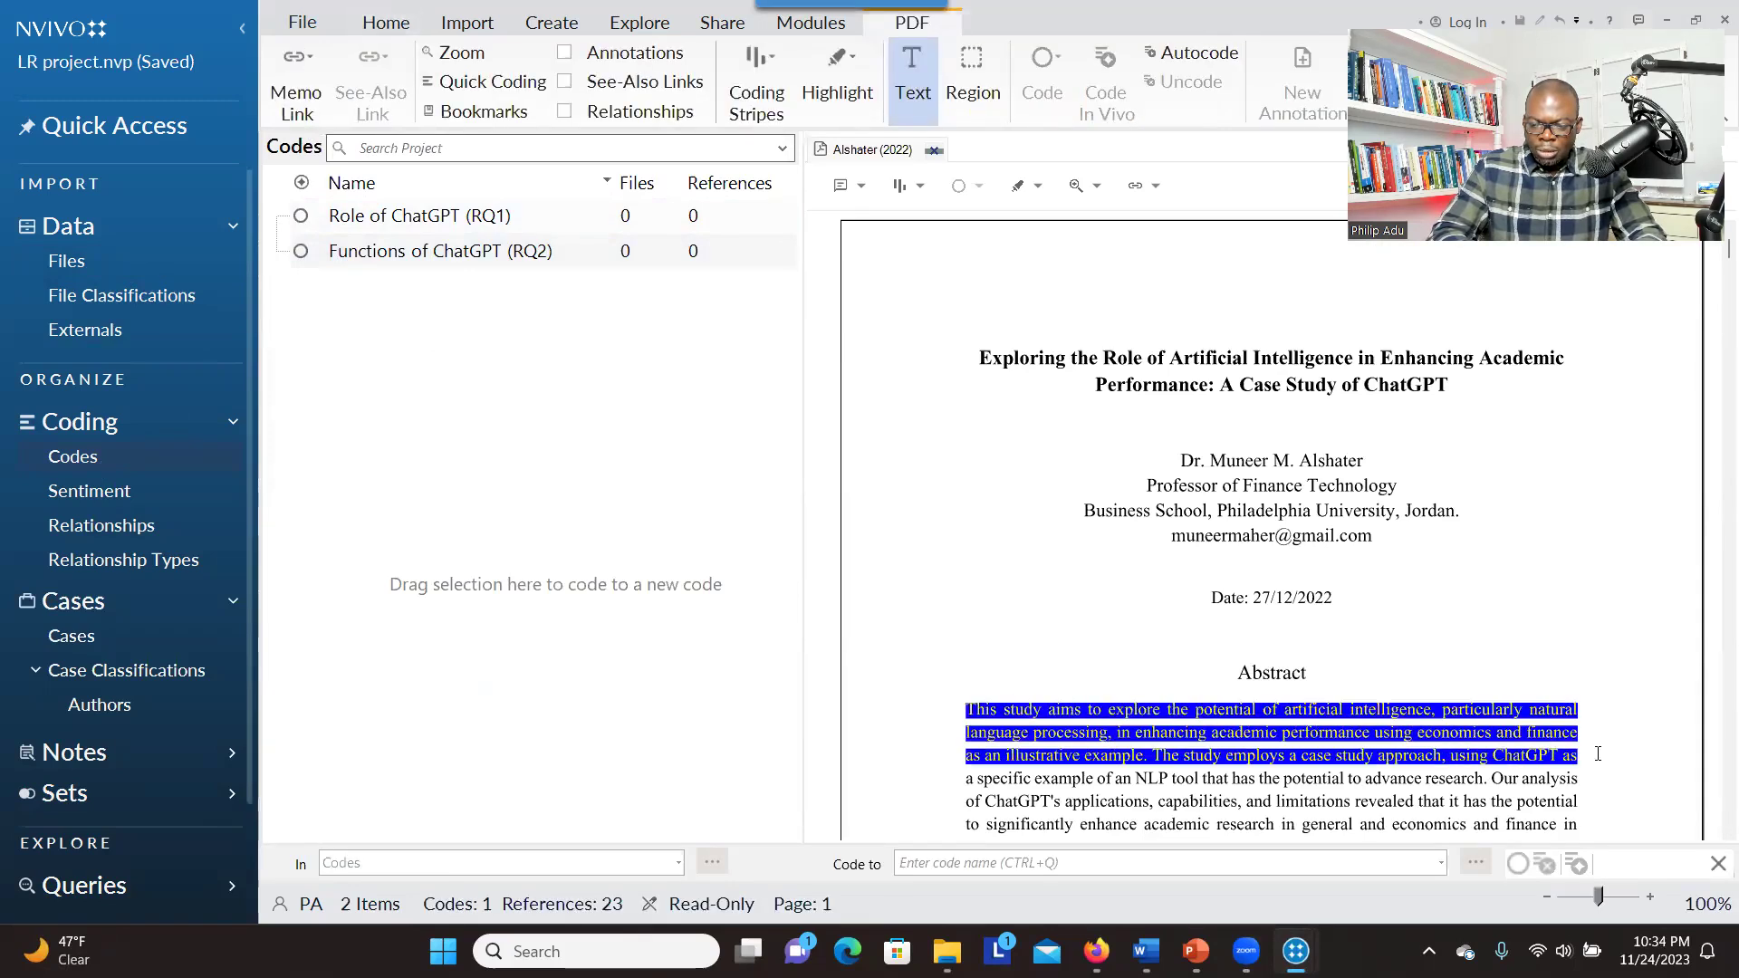
pyautogui.rightClick(1185, 732)
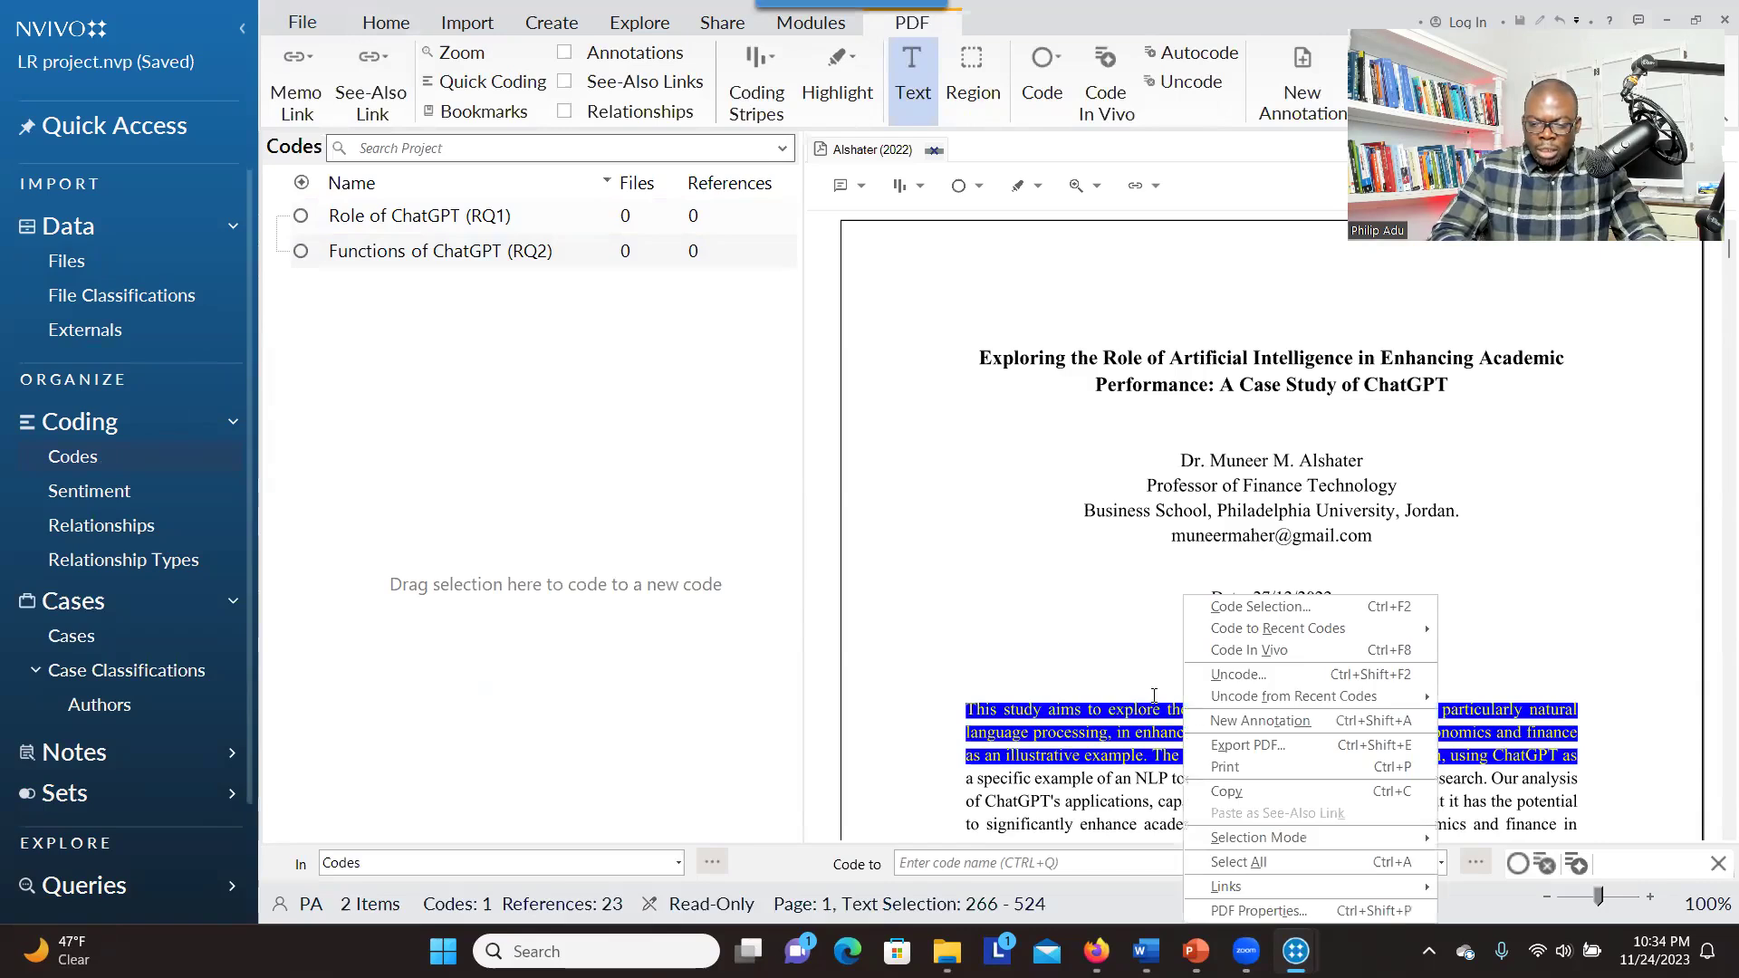
# - Add a child code "Speads up the research process" with aggregated coding under Role of ChatGPT (RQ1) and code the selected abstract passage to it
pyautogui.click(431, 219)
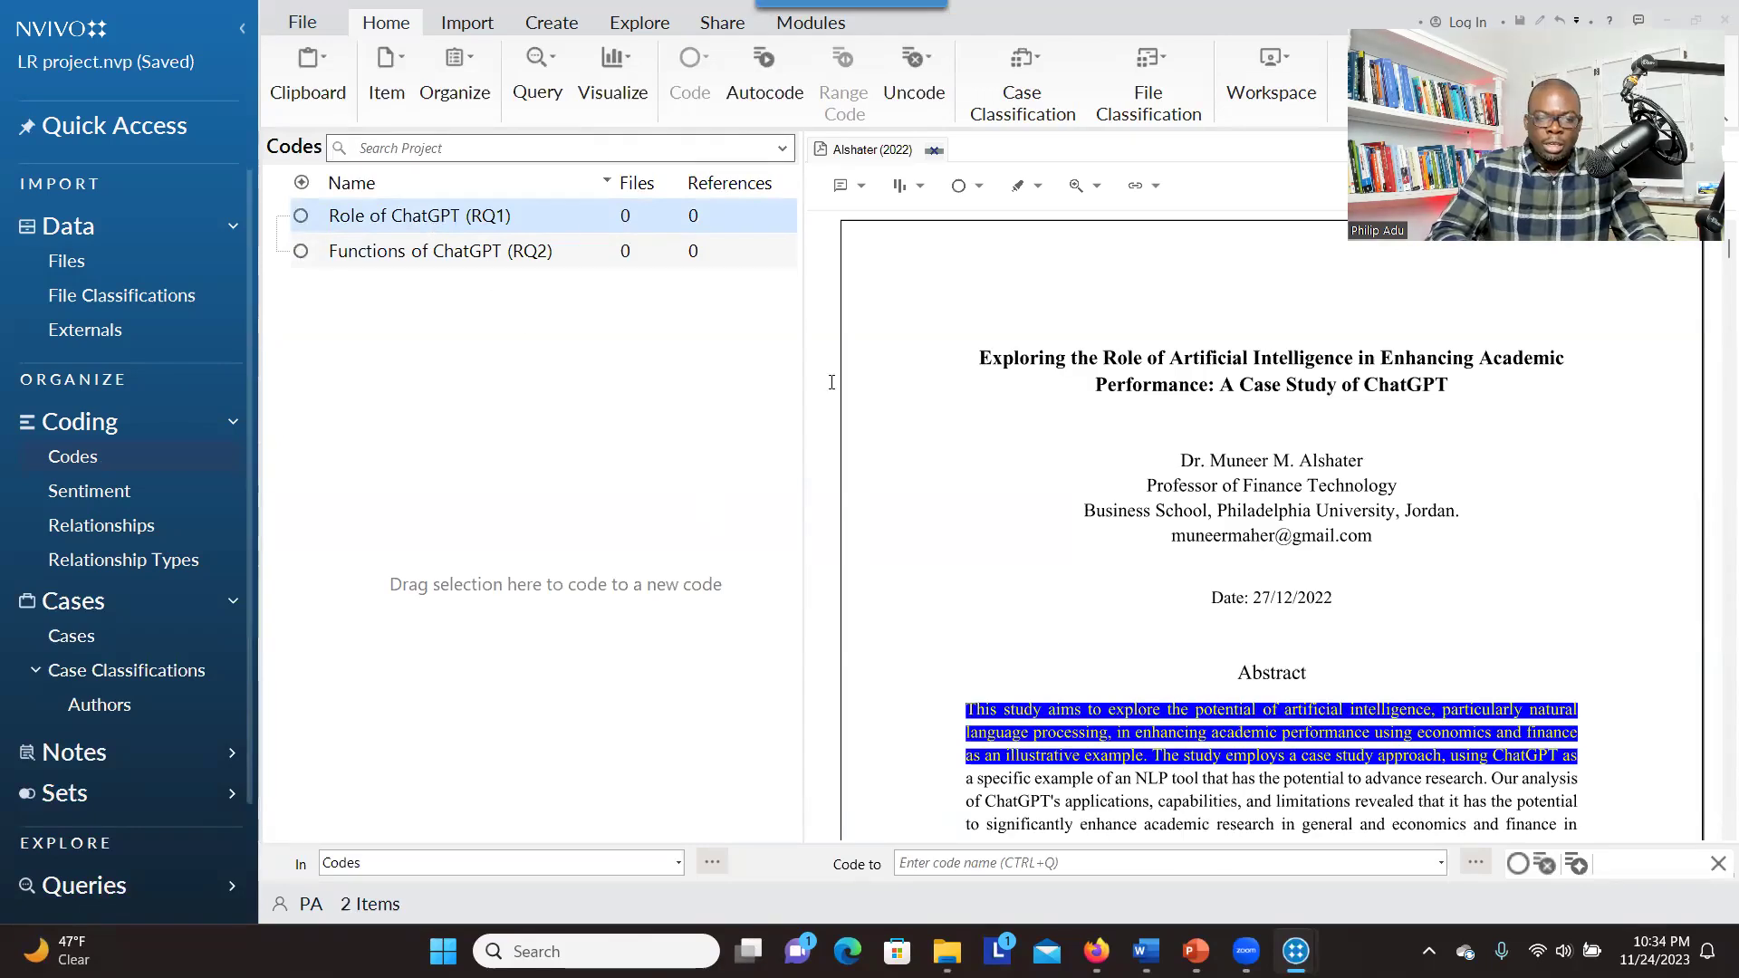
pyautogui.rightClick(468, 212)
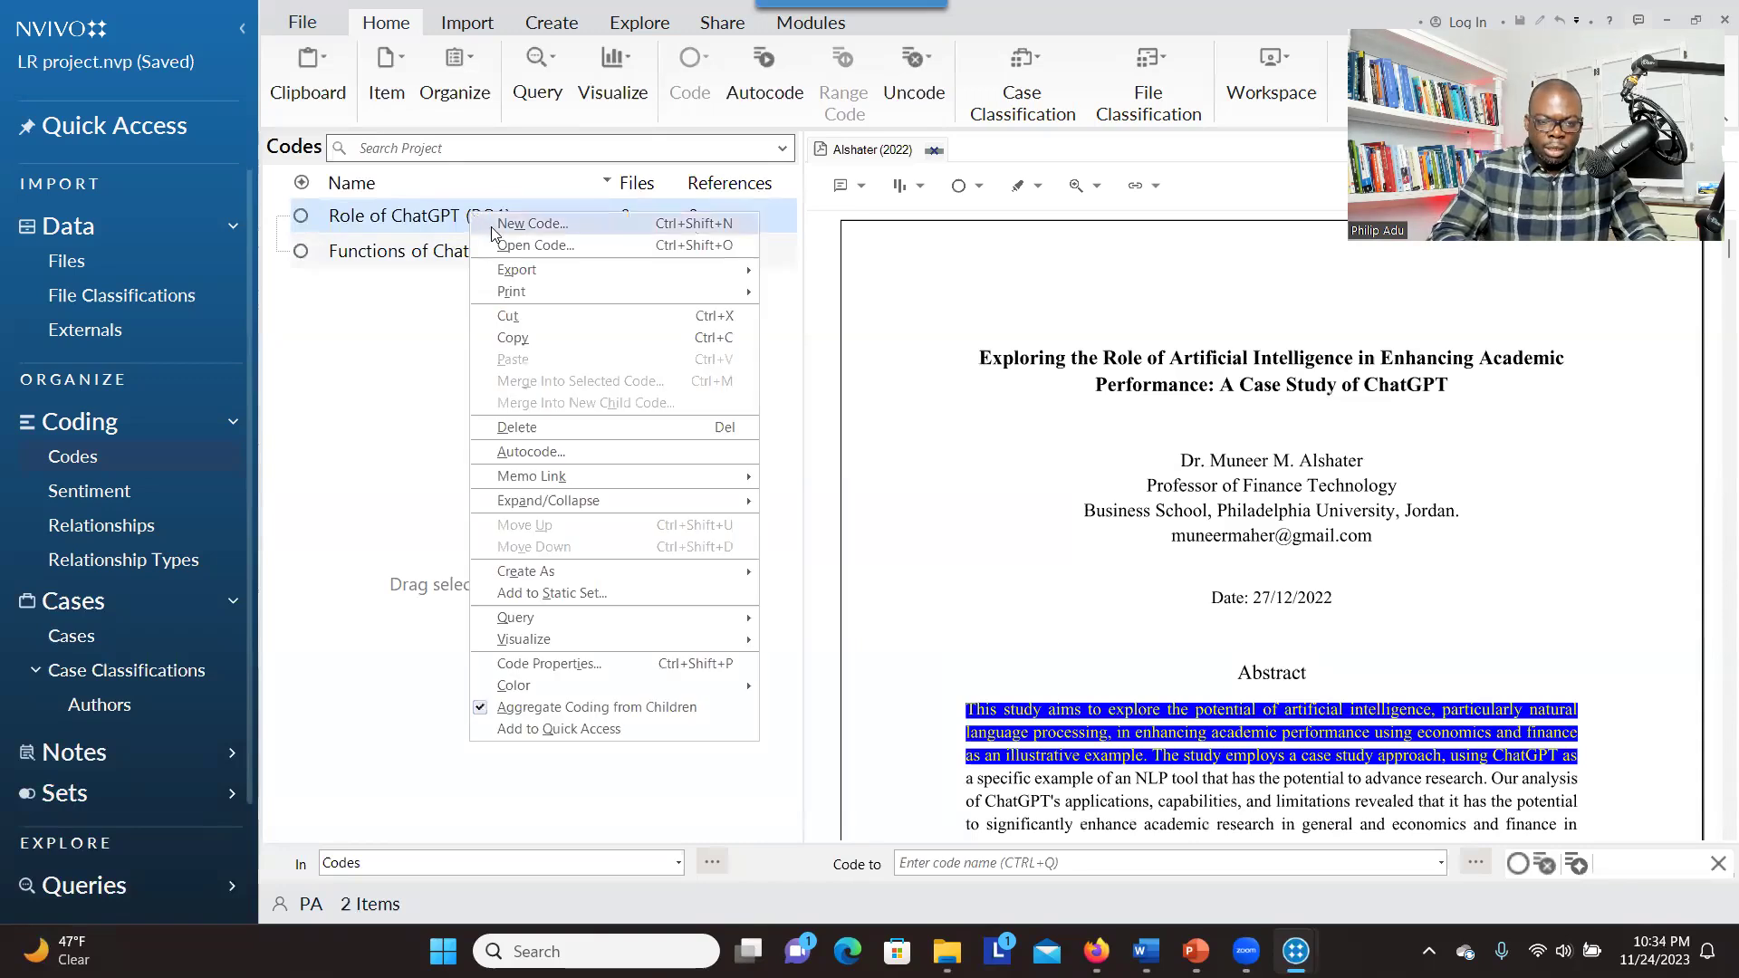
pyautogui.click(494, 231)
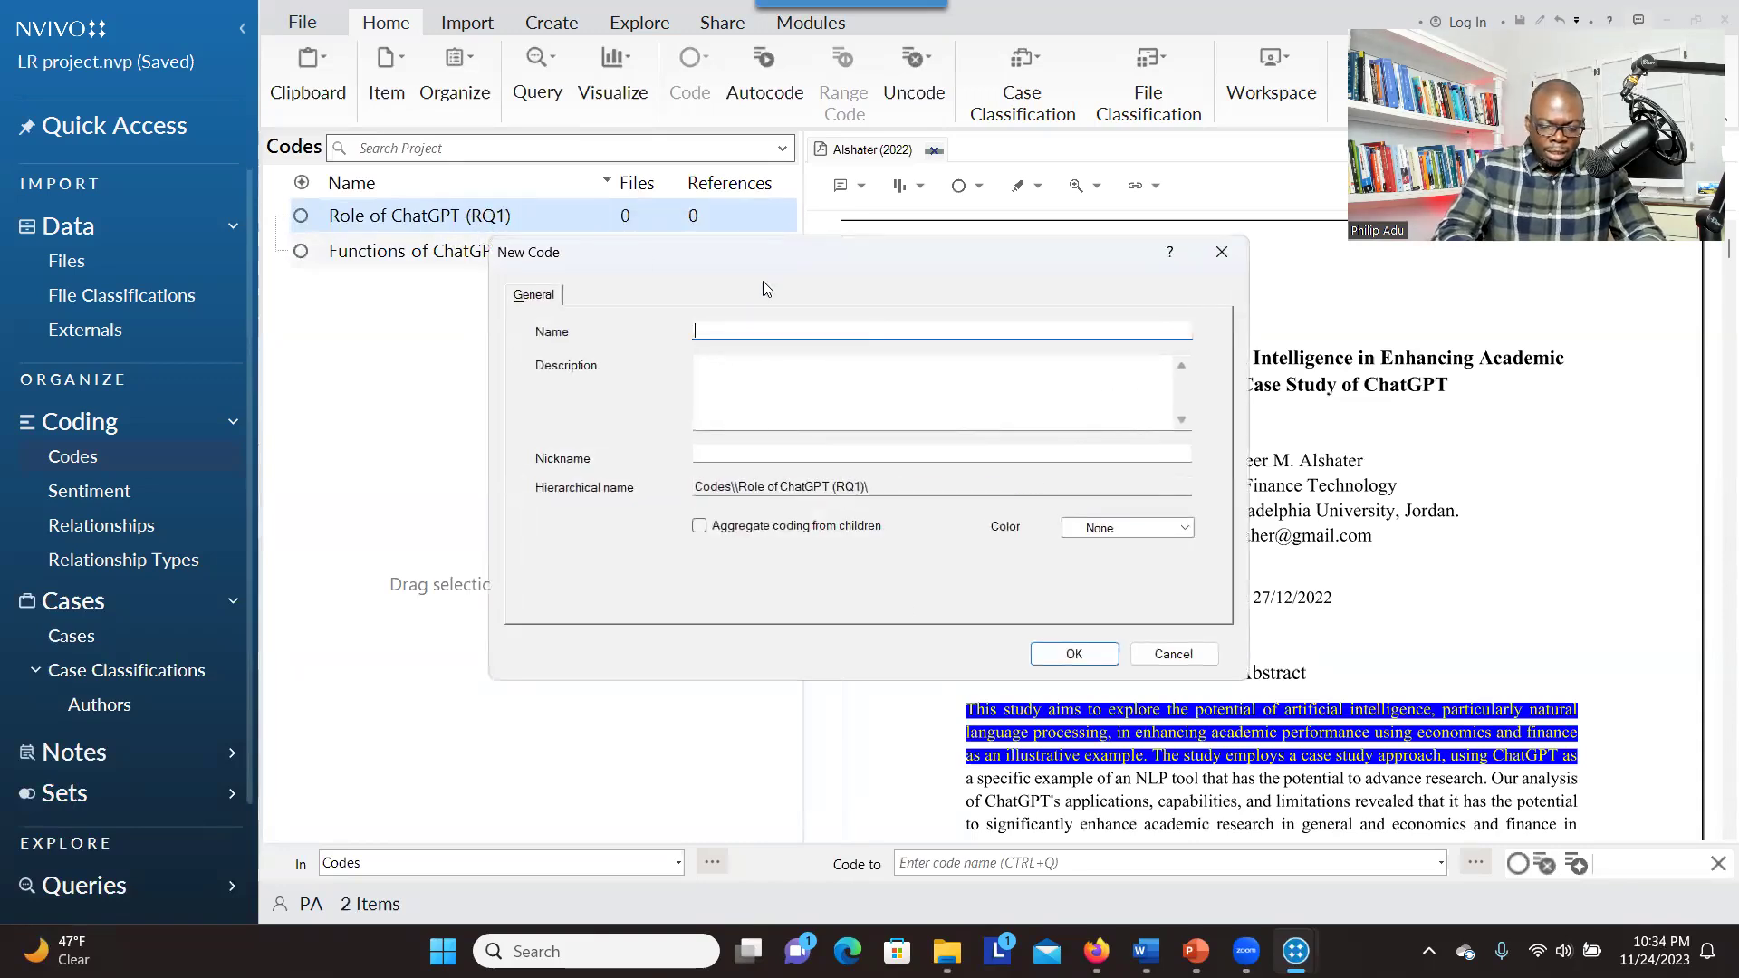
pyautogui.write('Speads up the research process')
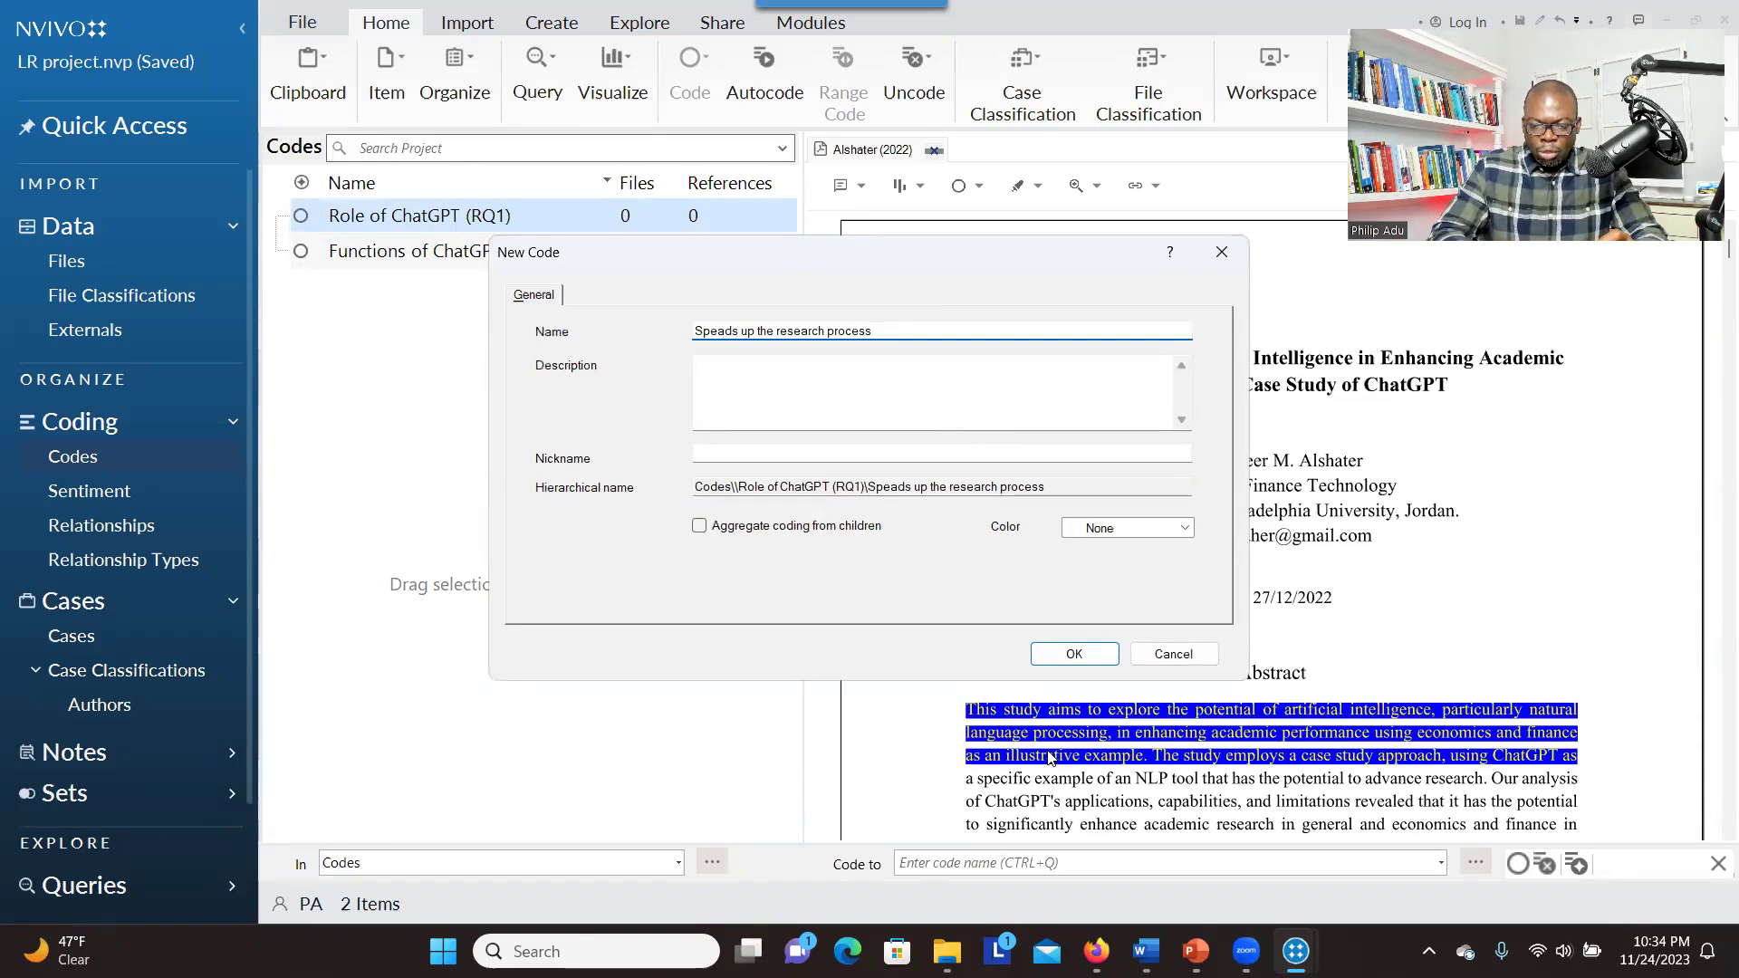
pyautogui.click(699, 526)
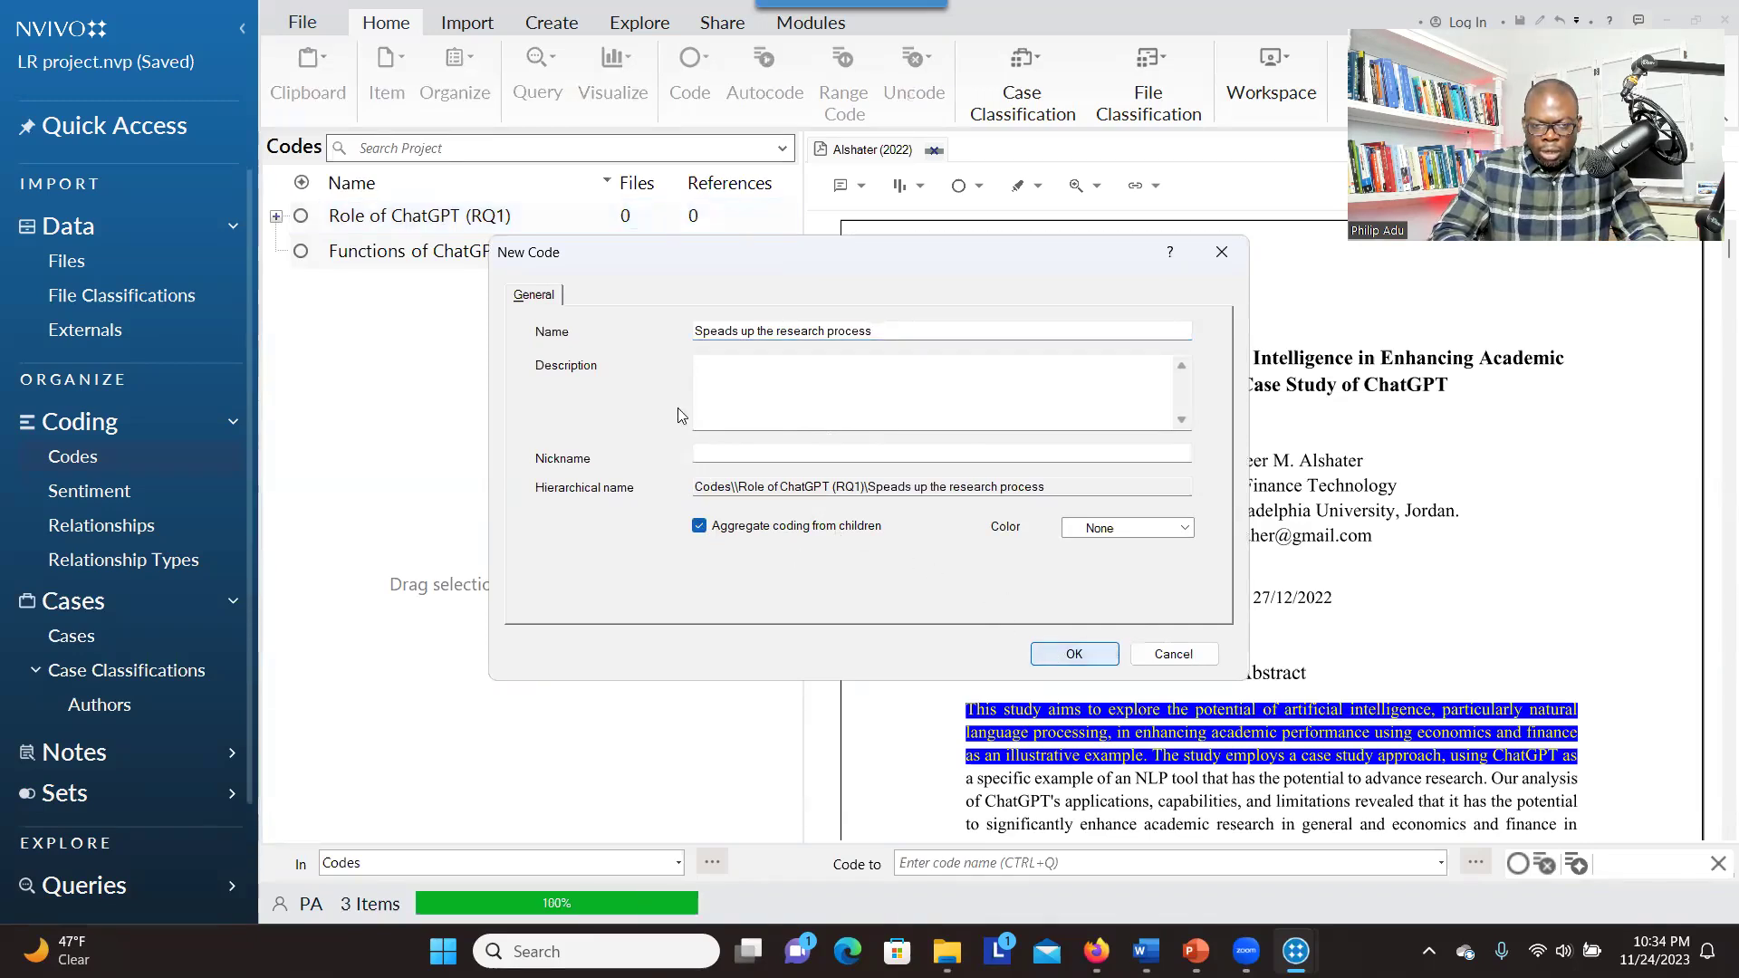
pyautogui.click(1053, 655)
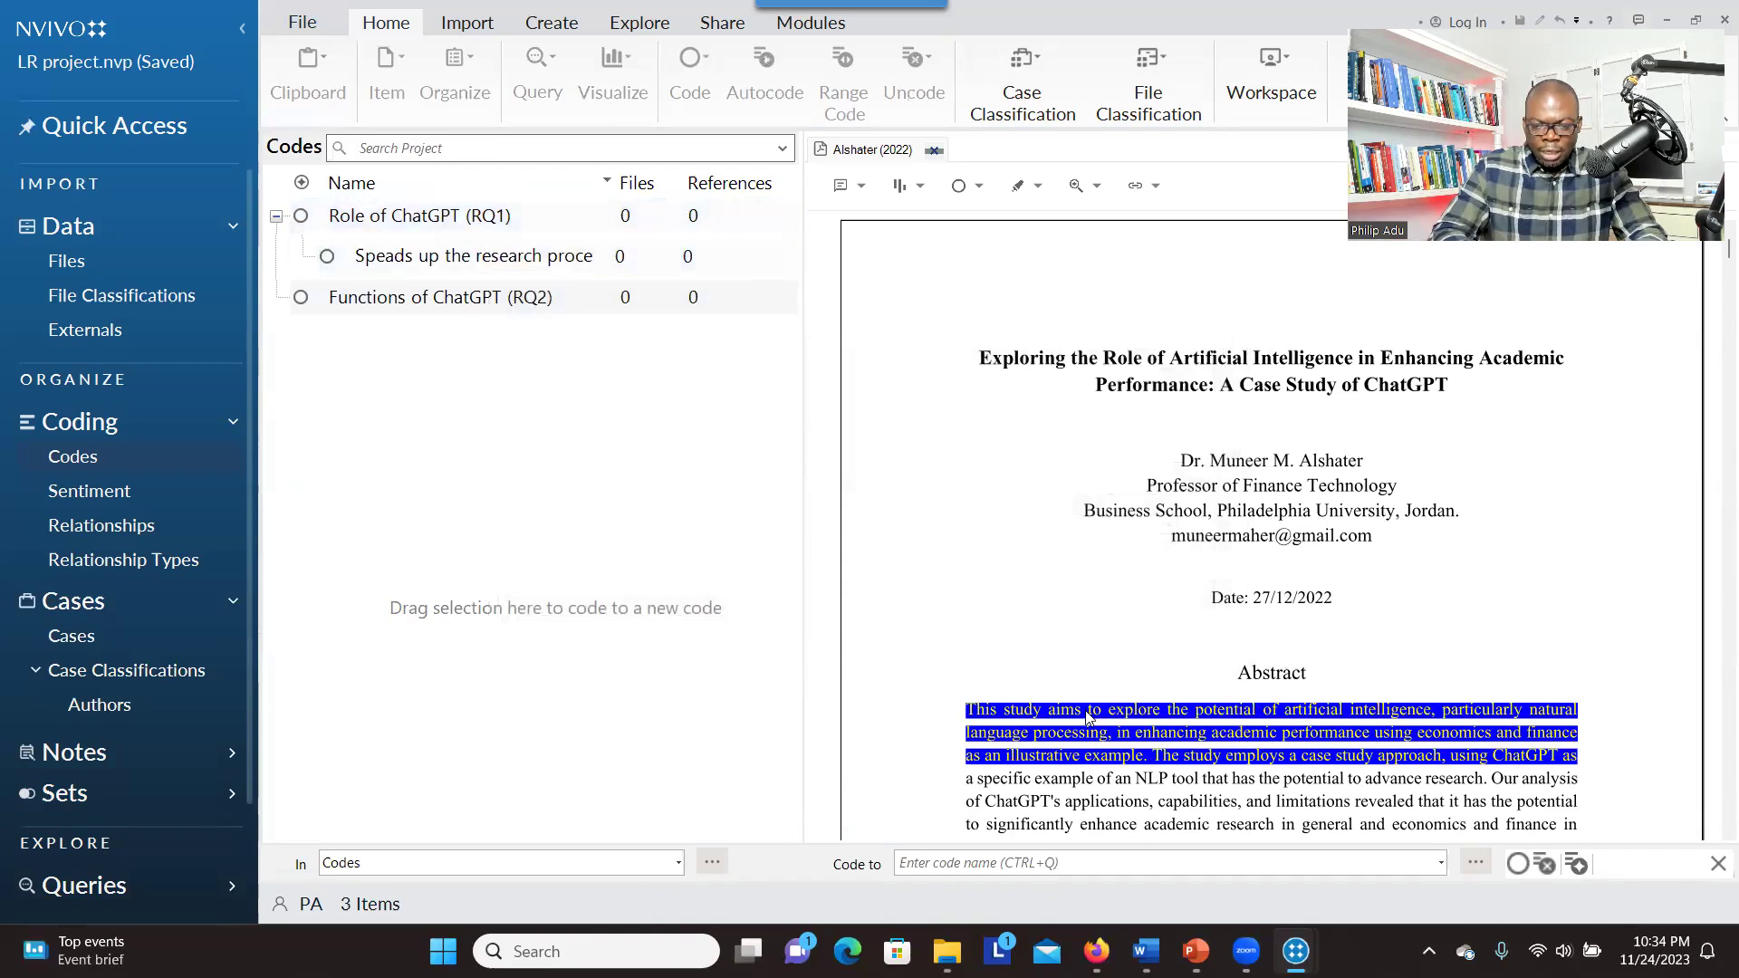
pyautogui.moveTo(1088, 715); pyautogui.dragTo(514, 256)
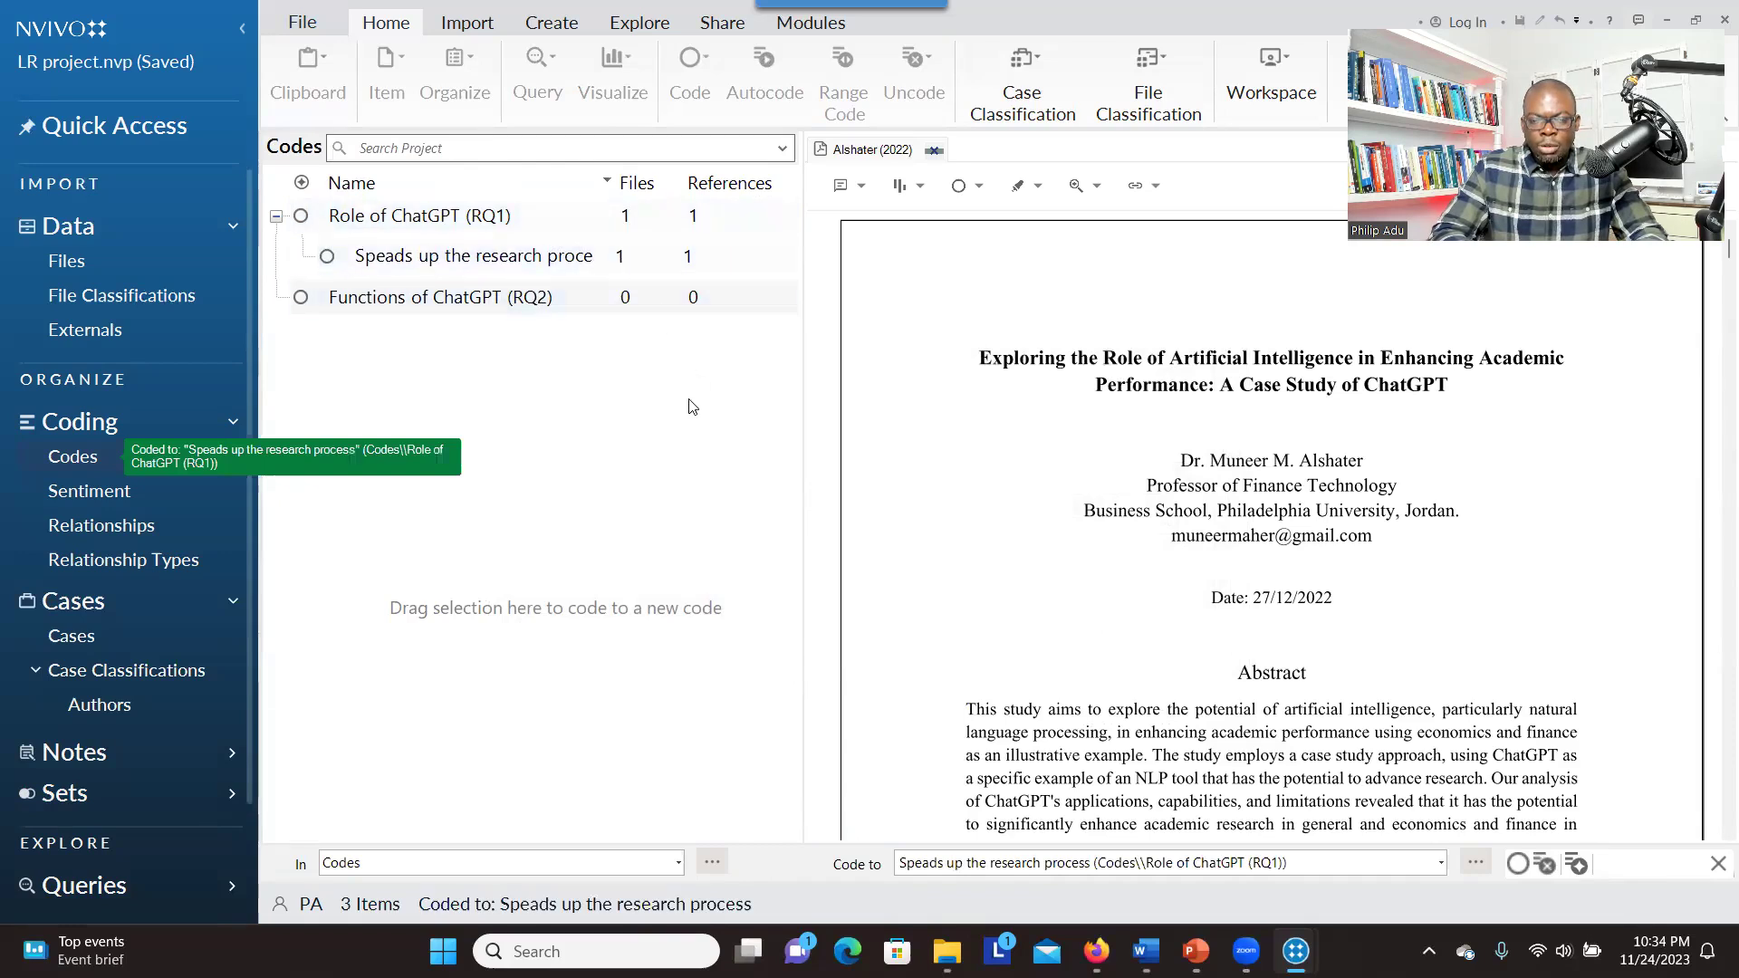
# - Switch to the ChatGPT project in a maximized window and open its Alshater (2022) article alongside the codes list
pyautogui.moveTo(1105, 779); pyautogui.dragTo(1300, 778)
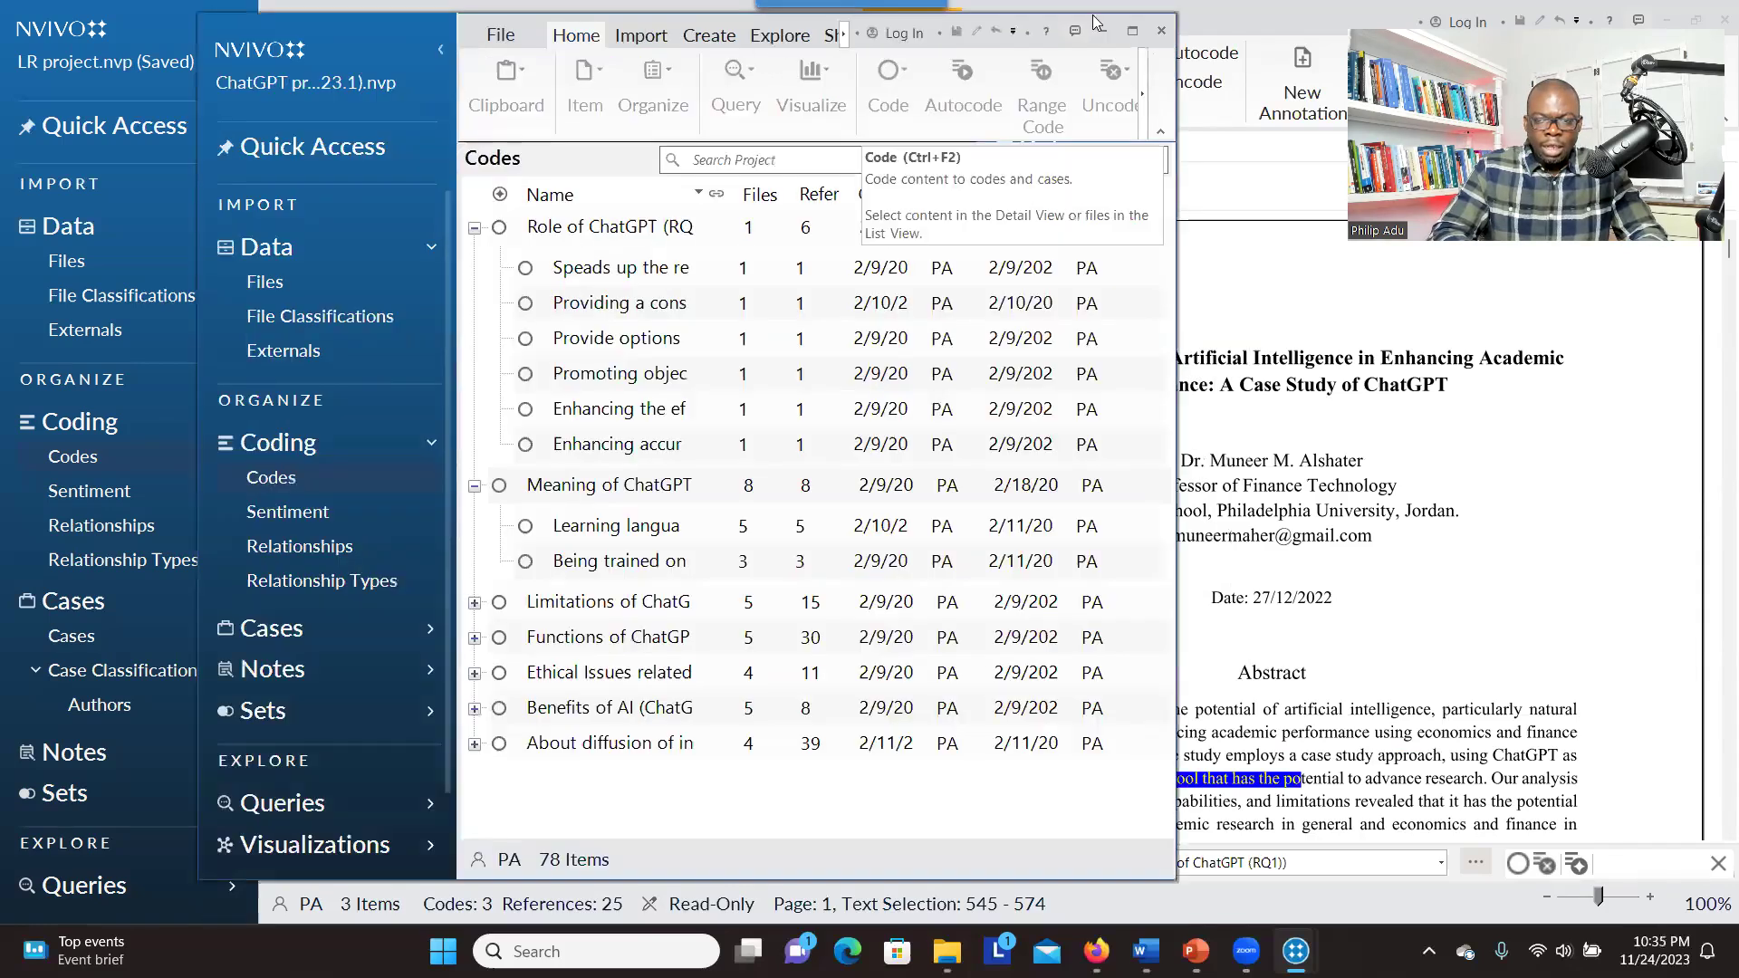
pyautogui.click(1134, 34)
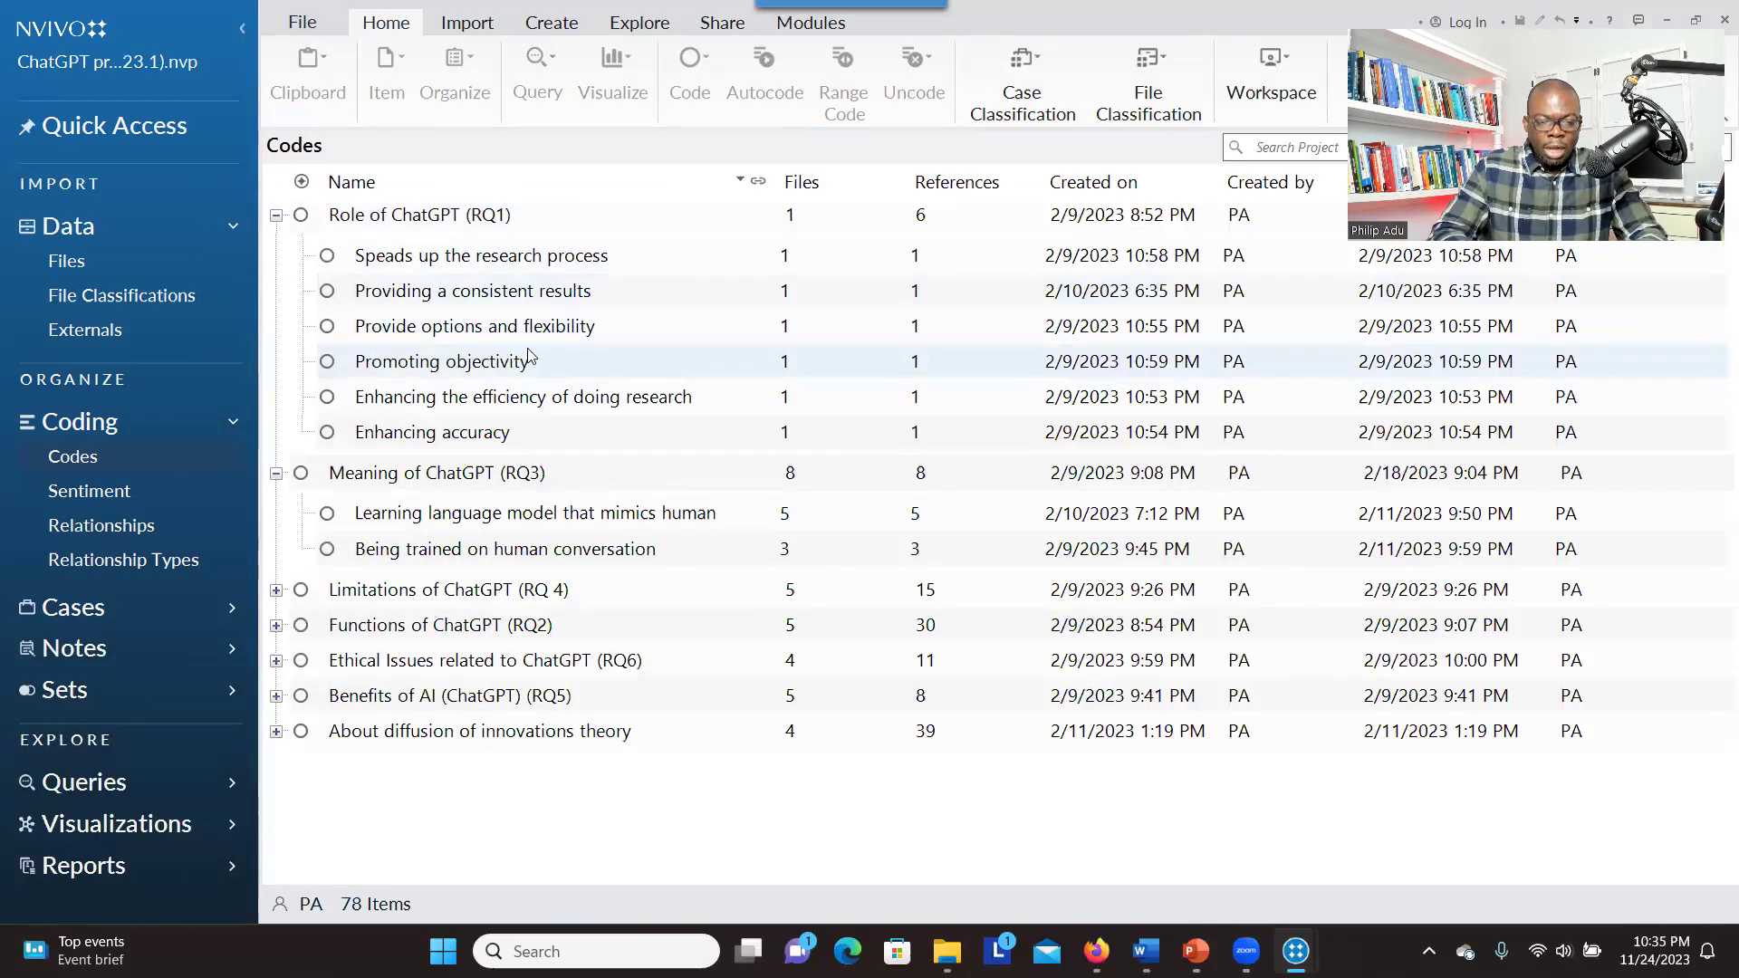
pyautogui.click(151, 270)
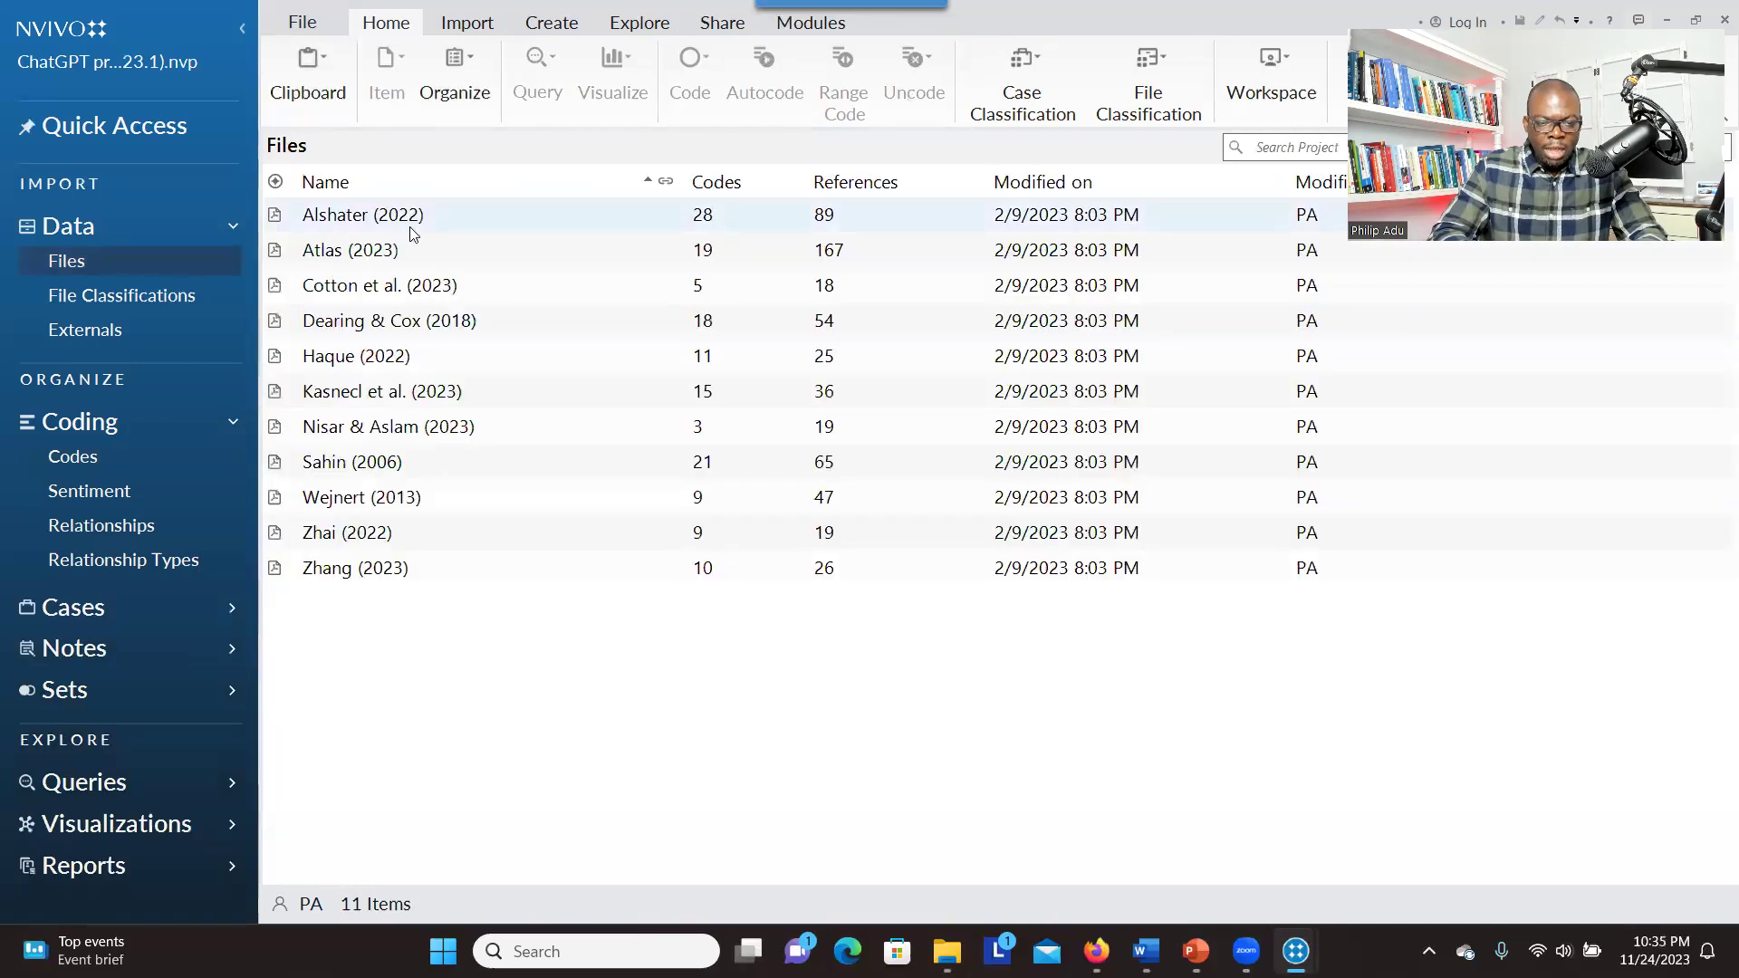
pyautogui.click(470, 233)
pyautogui.doubleClick(470, 233)
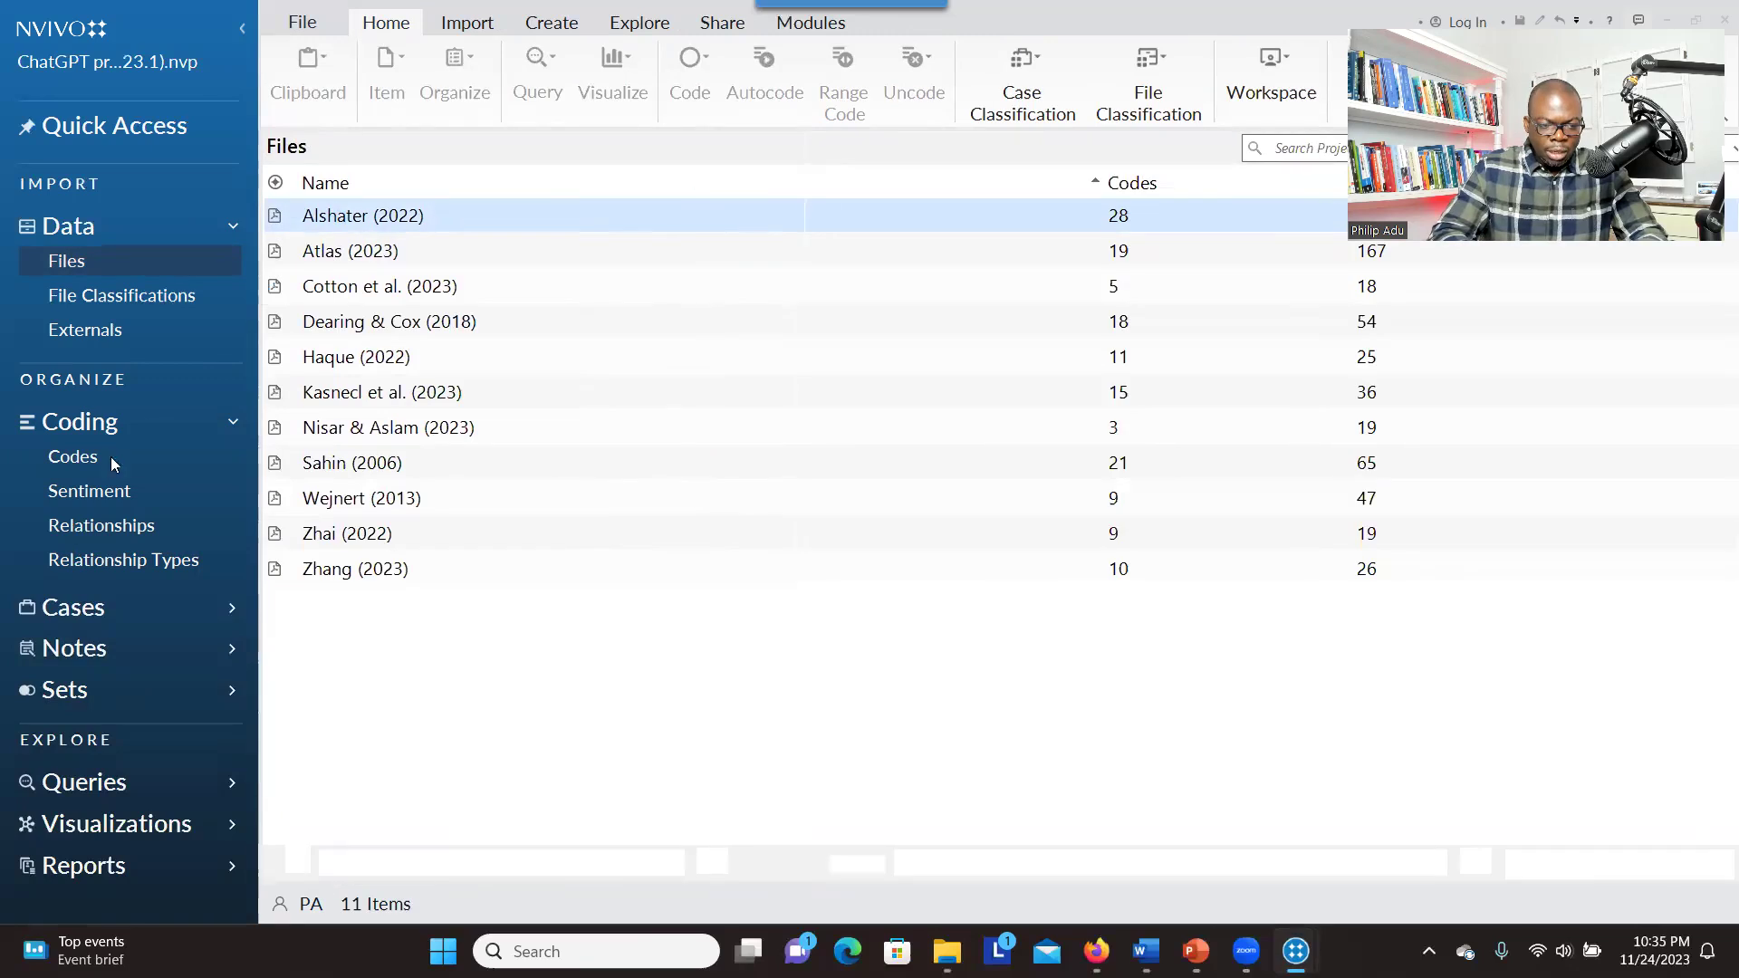
pyautogui.click(101, 462)
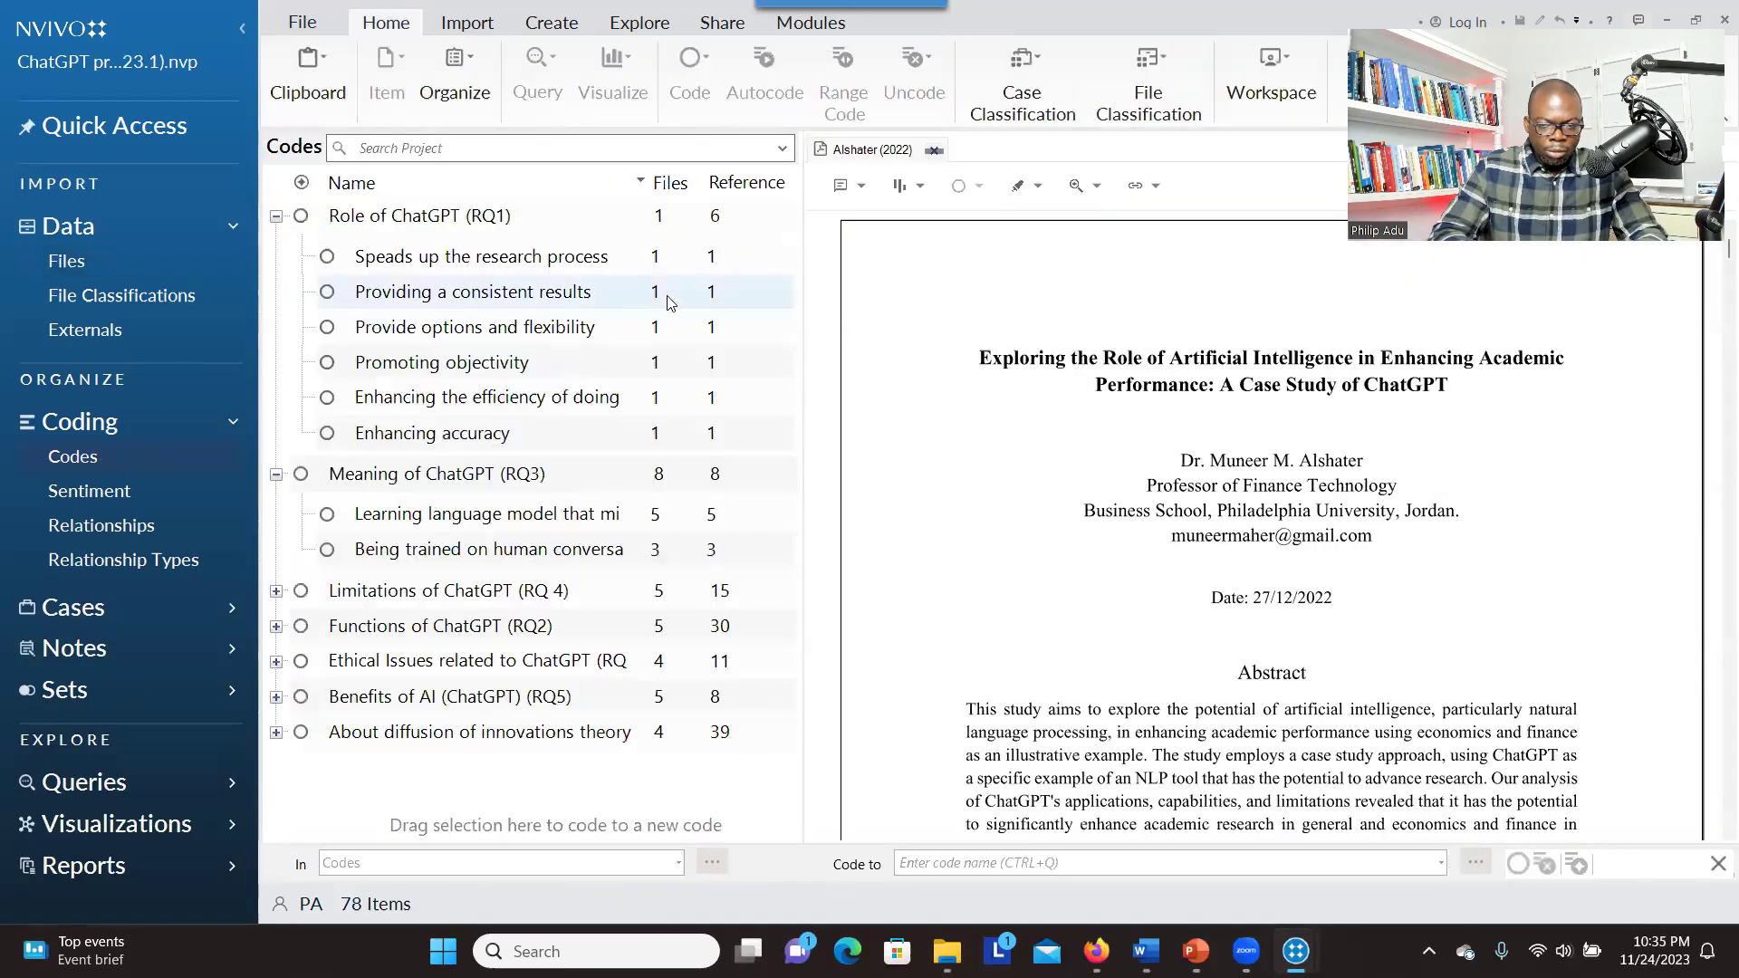
# - Open the Atlas (2023) article beside the codes and select part of the "Act as a Statistician" paragraph near its end
pyautogui.click(78, 261)
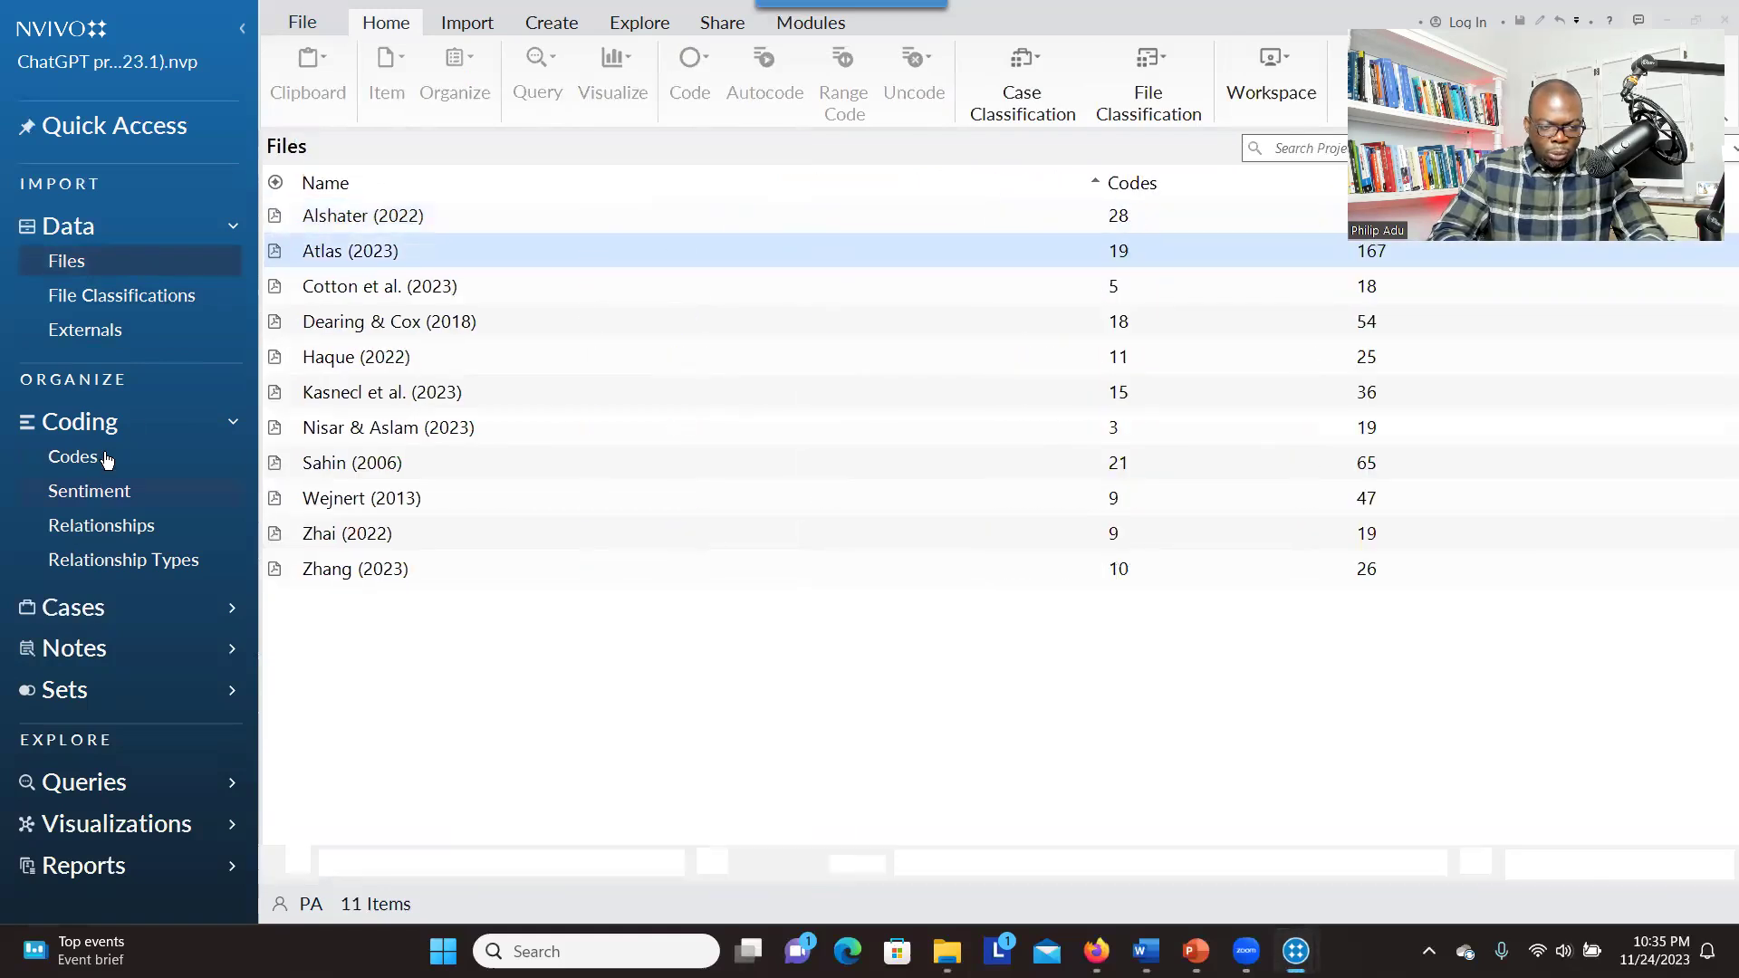
pyautogui.click(72, 457)
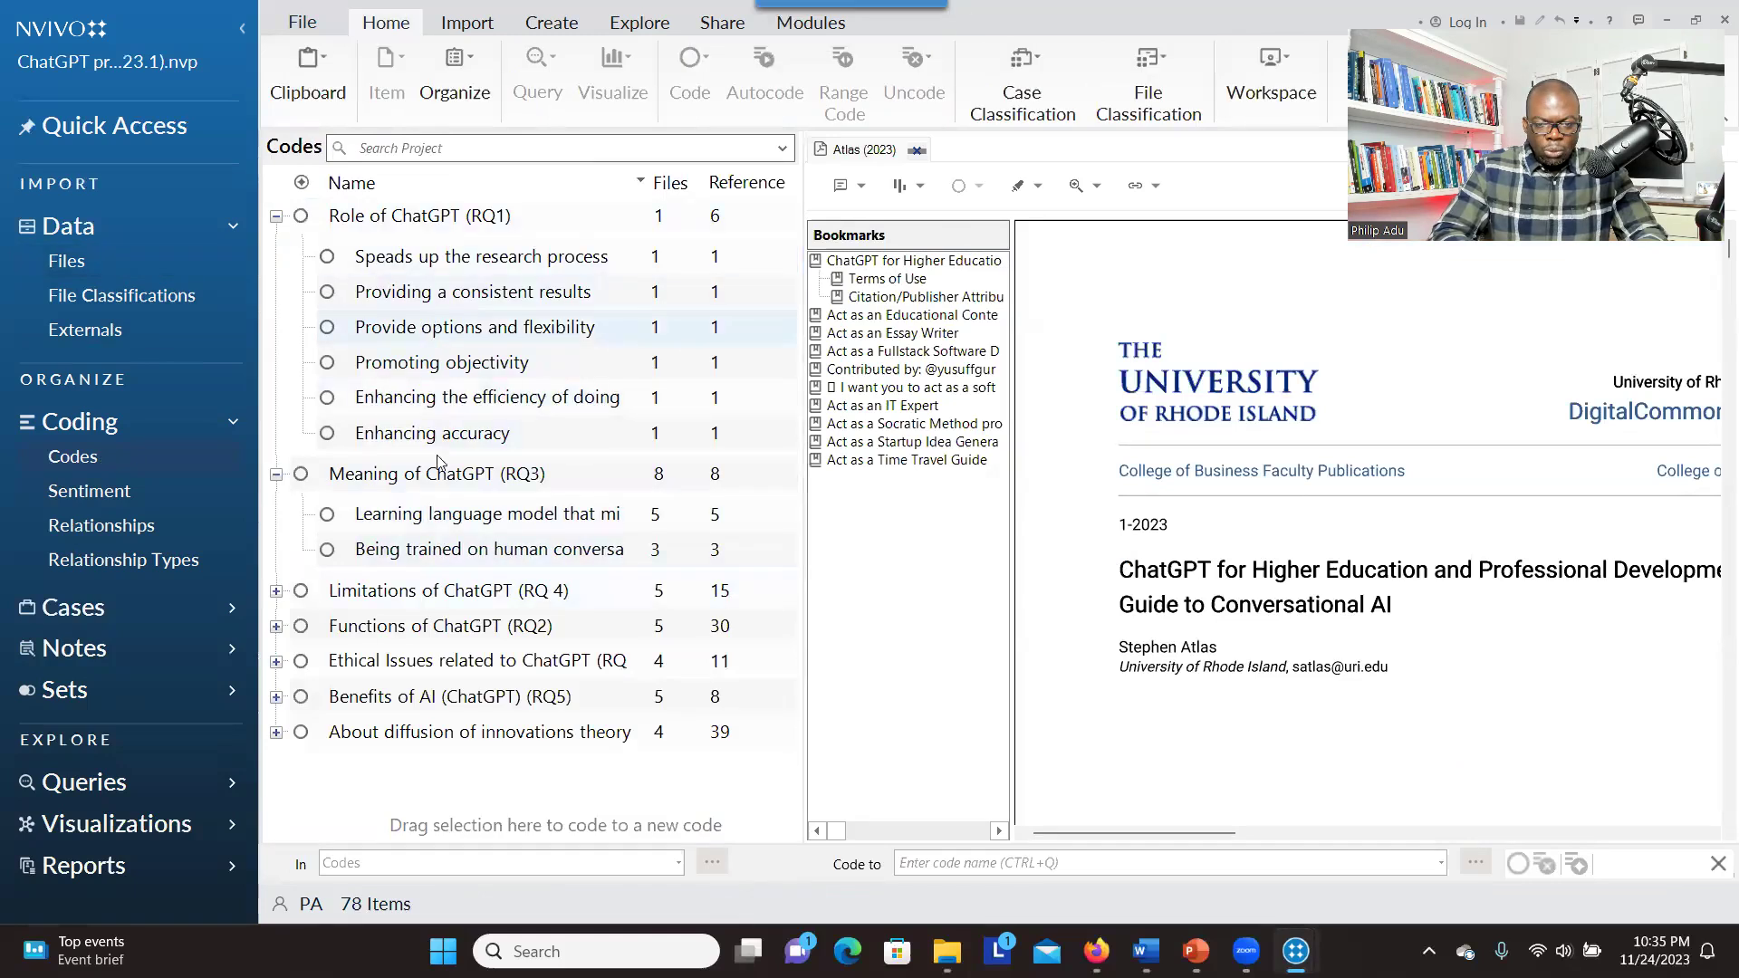
pyautogui.moveTo(1285, 581); pyautogui.dragTo(1515, 581)
pyautogui.click(1455, 712)
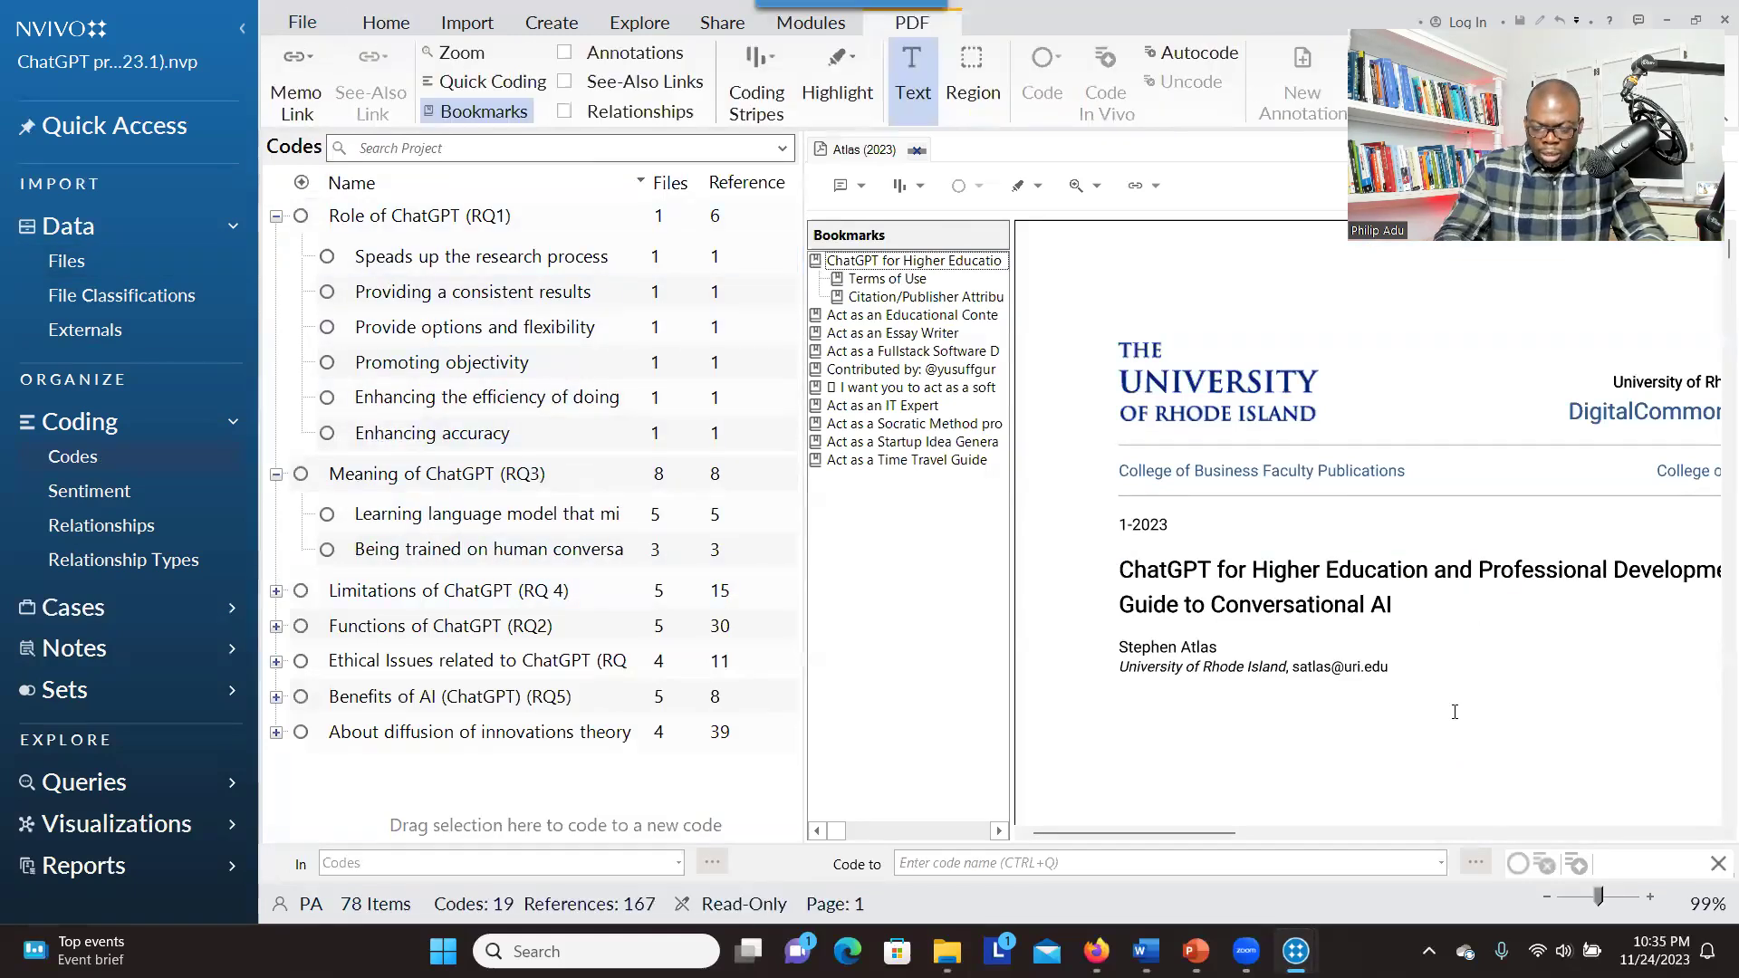
pyautogui.press('End')
pyautogui.moveTo(1424, 392); pyautogui.dragTo(1552, 447)
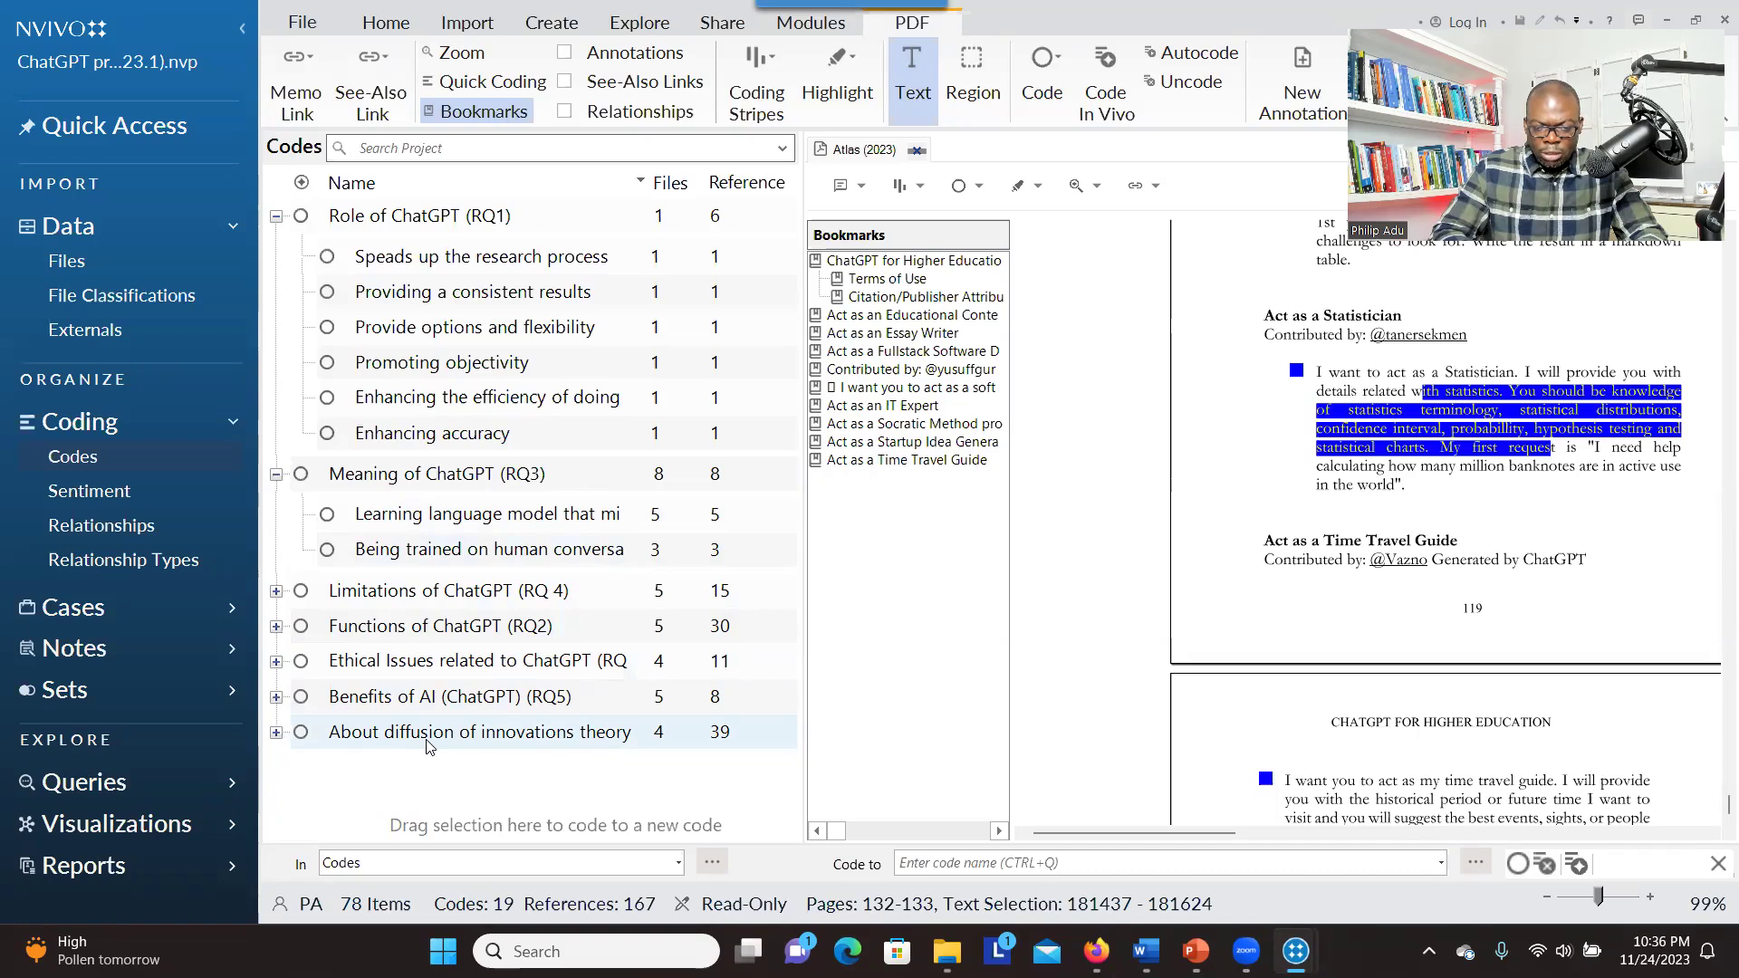
# - Expand the About diffusion of innovations theory and Ethical Issues related to ChatGPT (RQ6) codes to examine their child codes
pyautogui.click(275, 732)
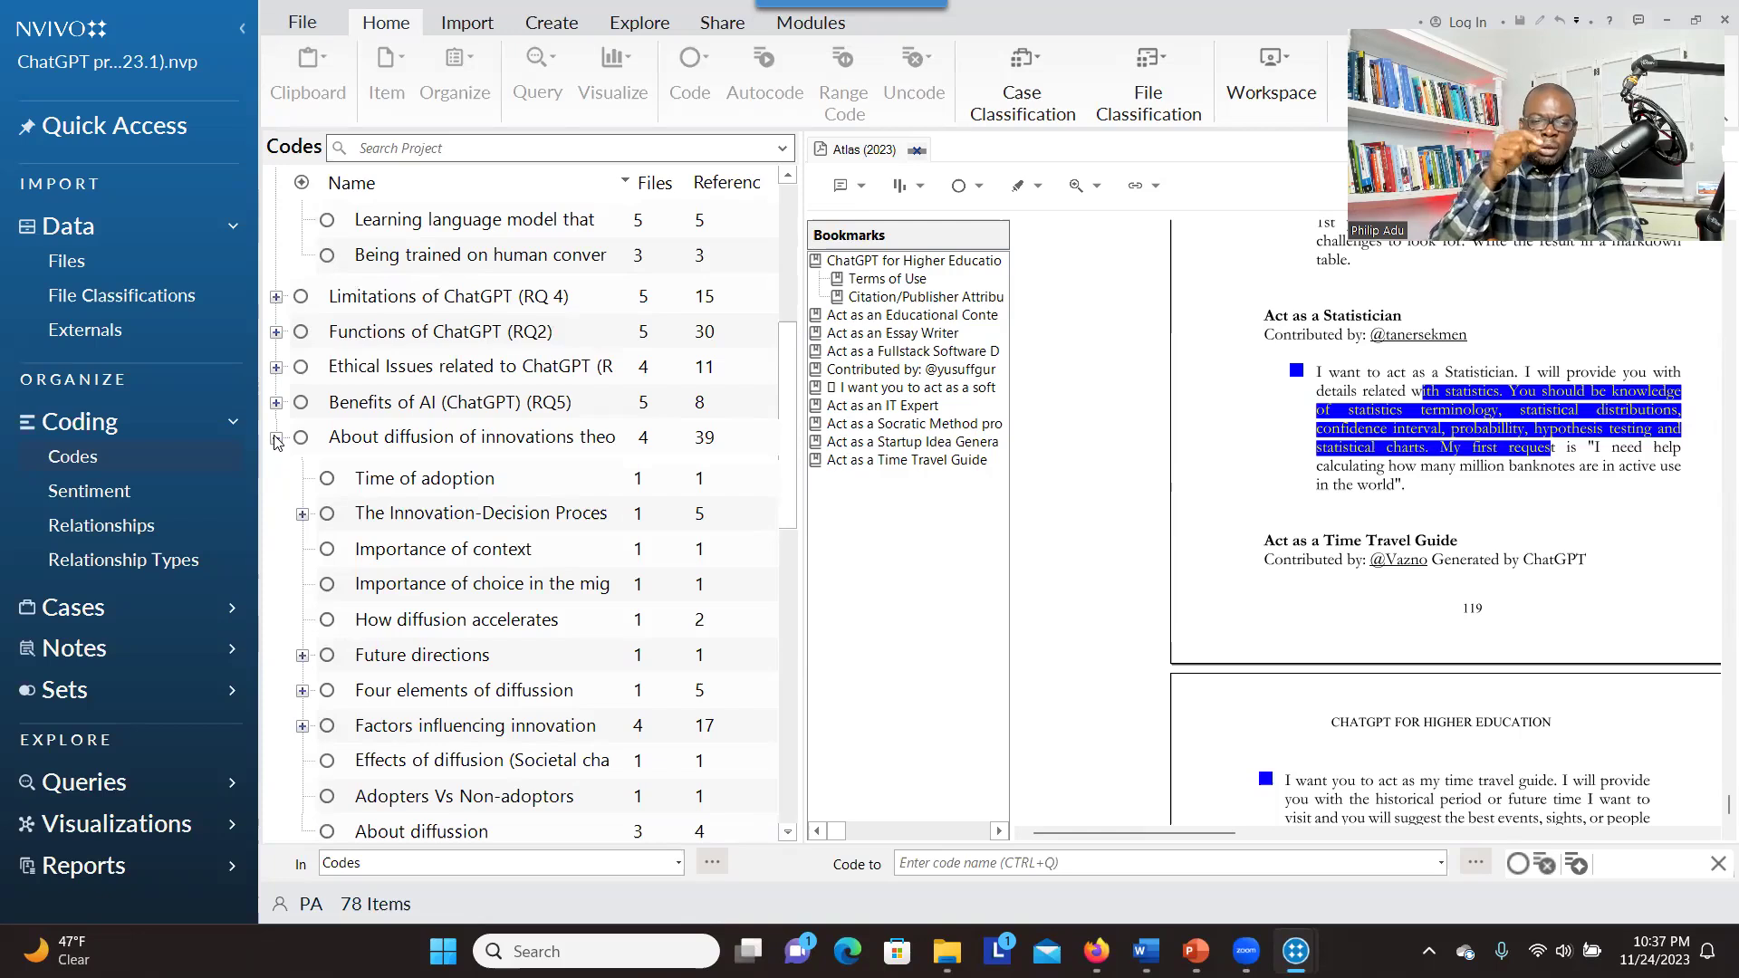
pyautogui.click(275, 367)
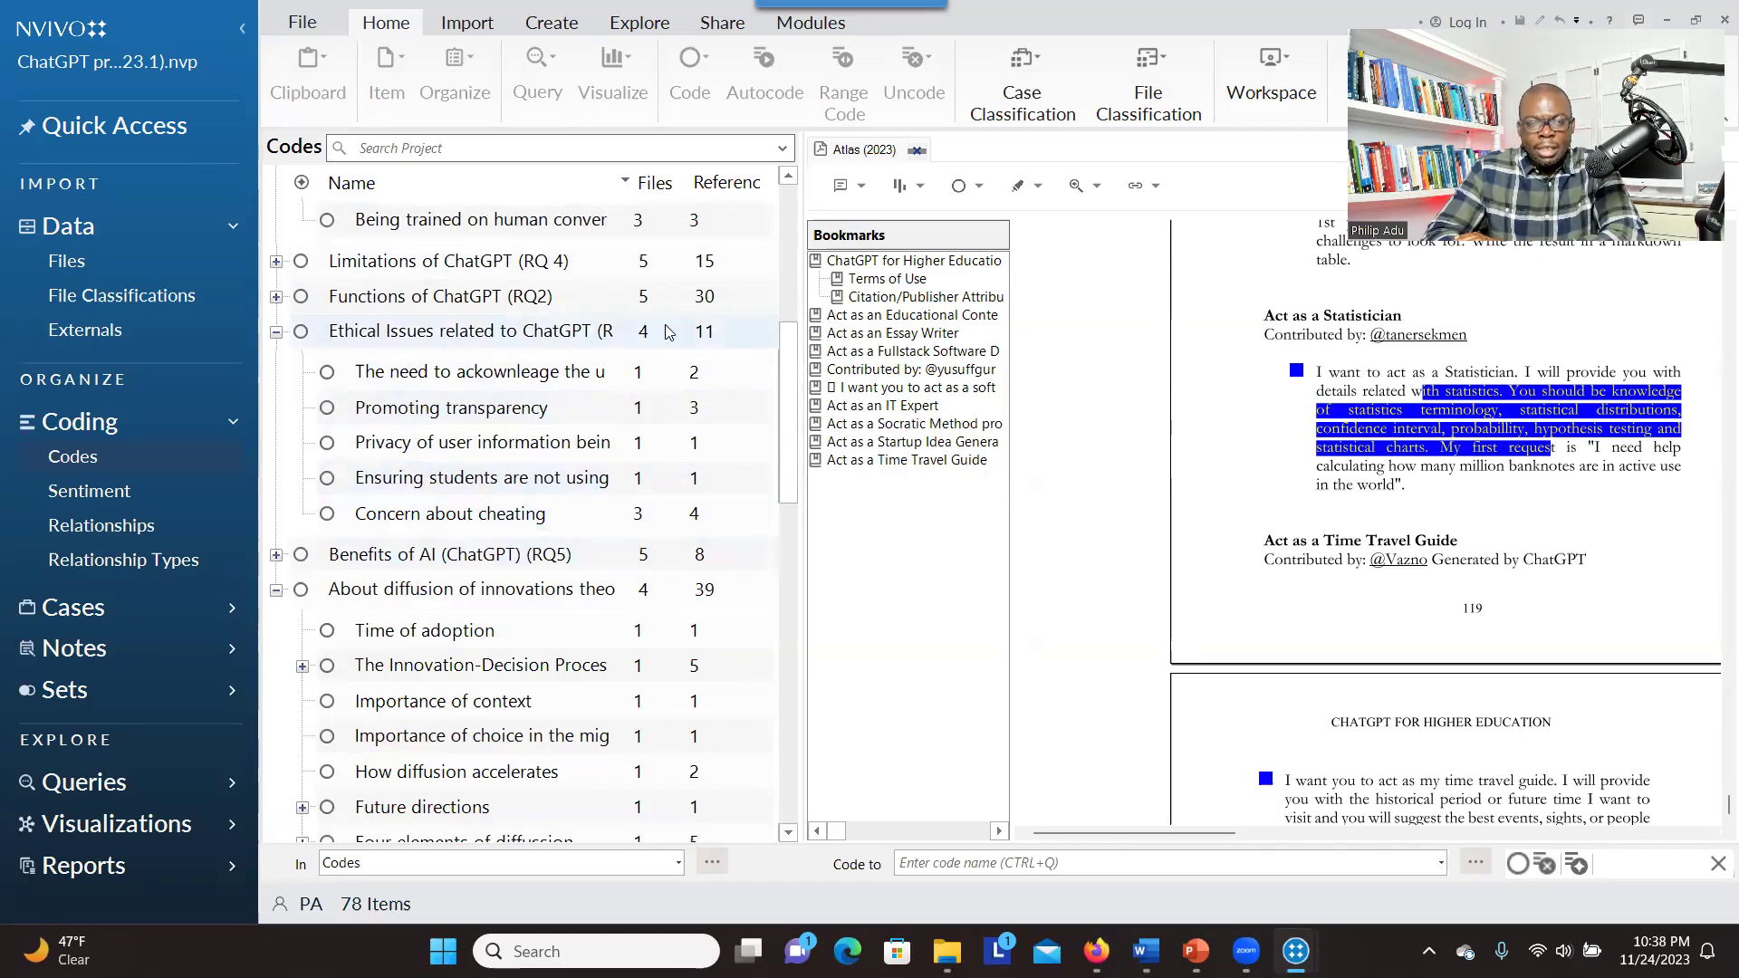
# - Start a matrix coding query and add all eleven article files, Alshater (2022) through Zhang (2023), as its rows
pyautogui.click(632, 30)
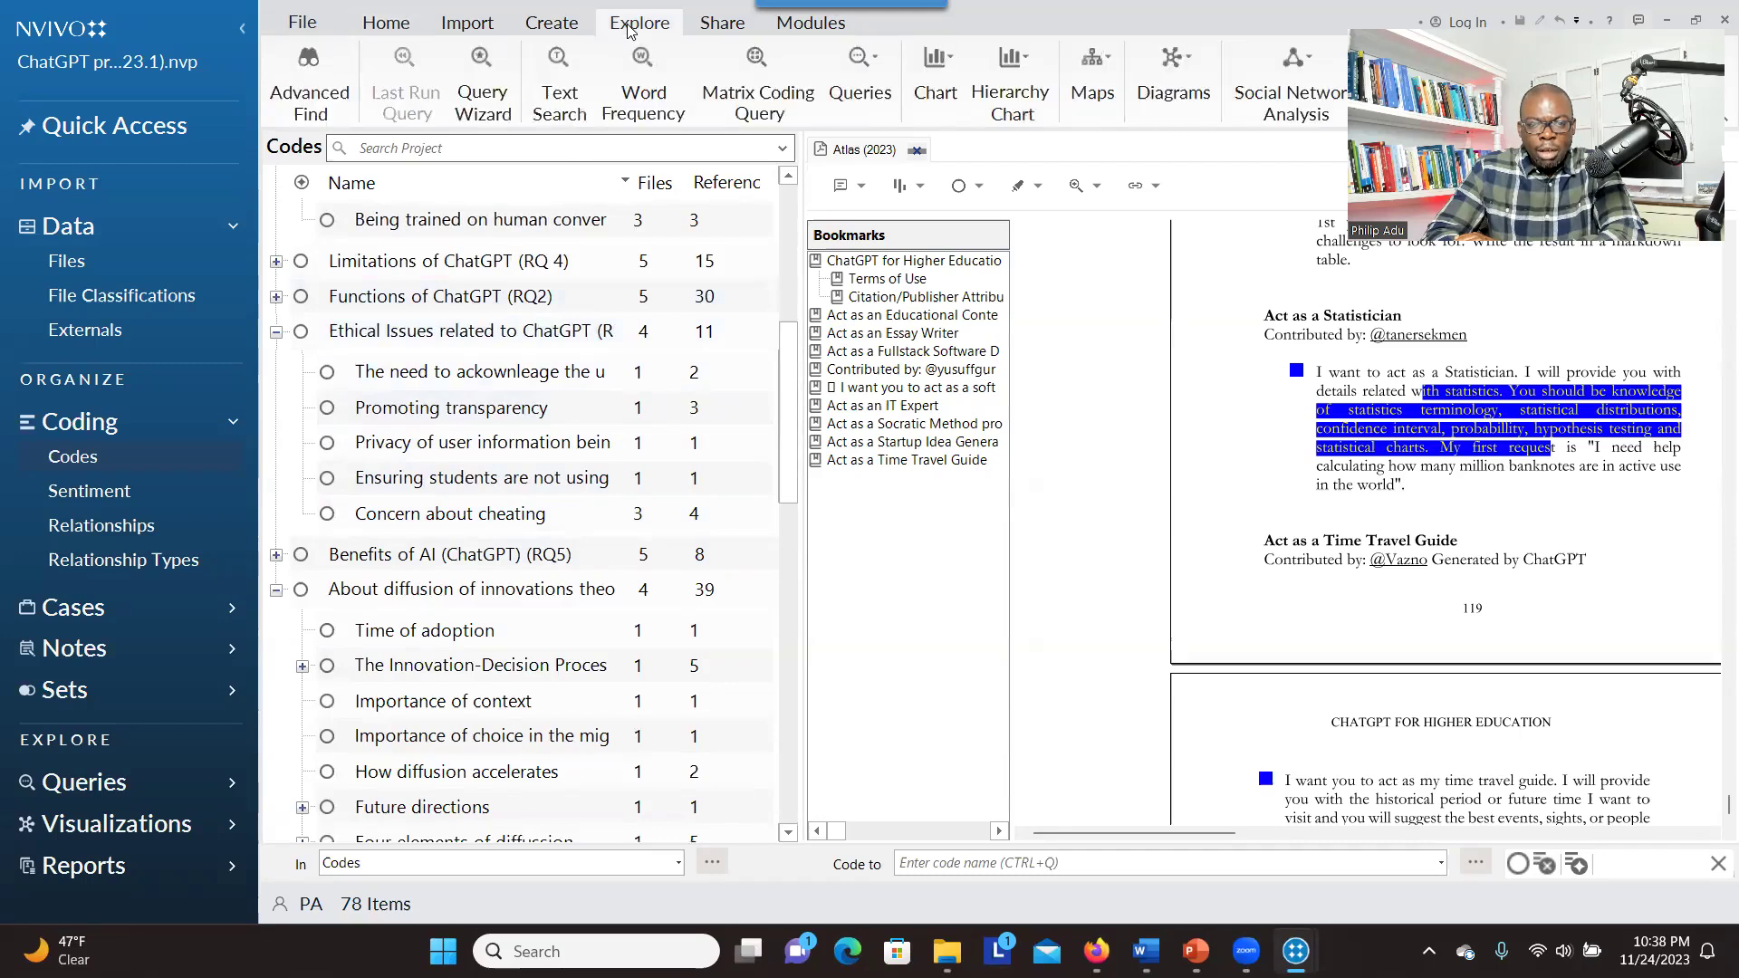
pyautogui.click(789, 108)
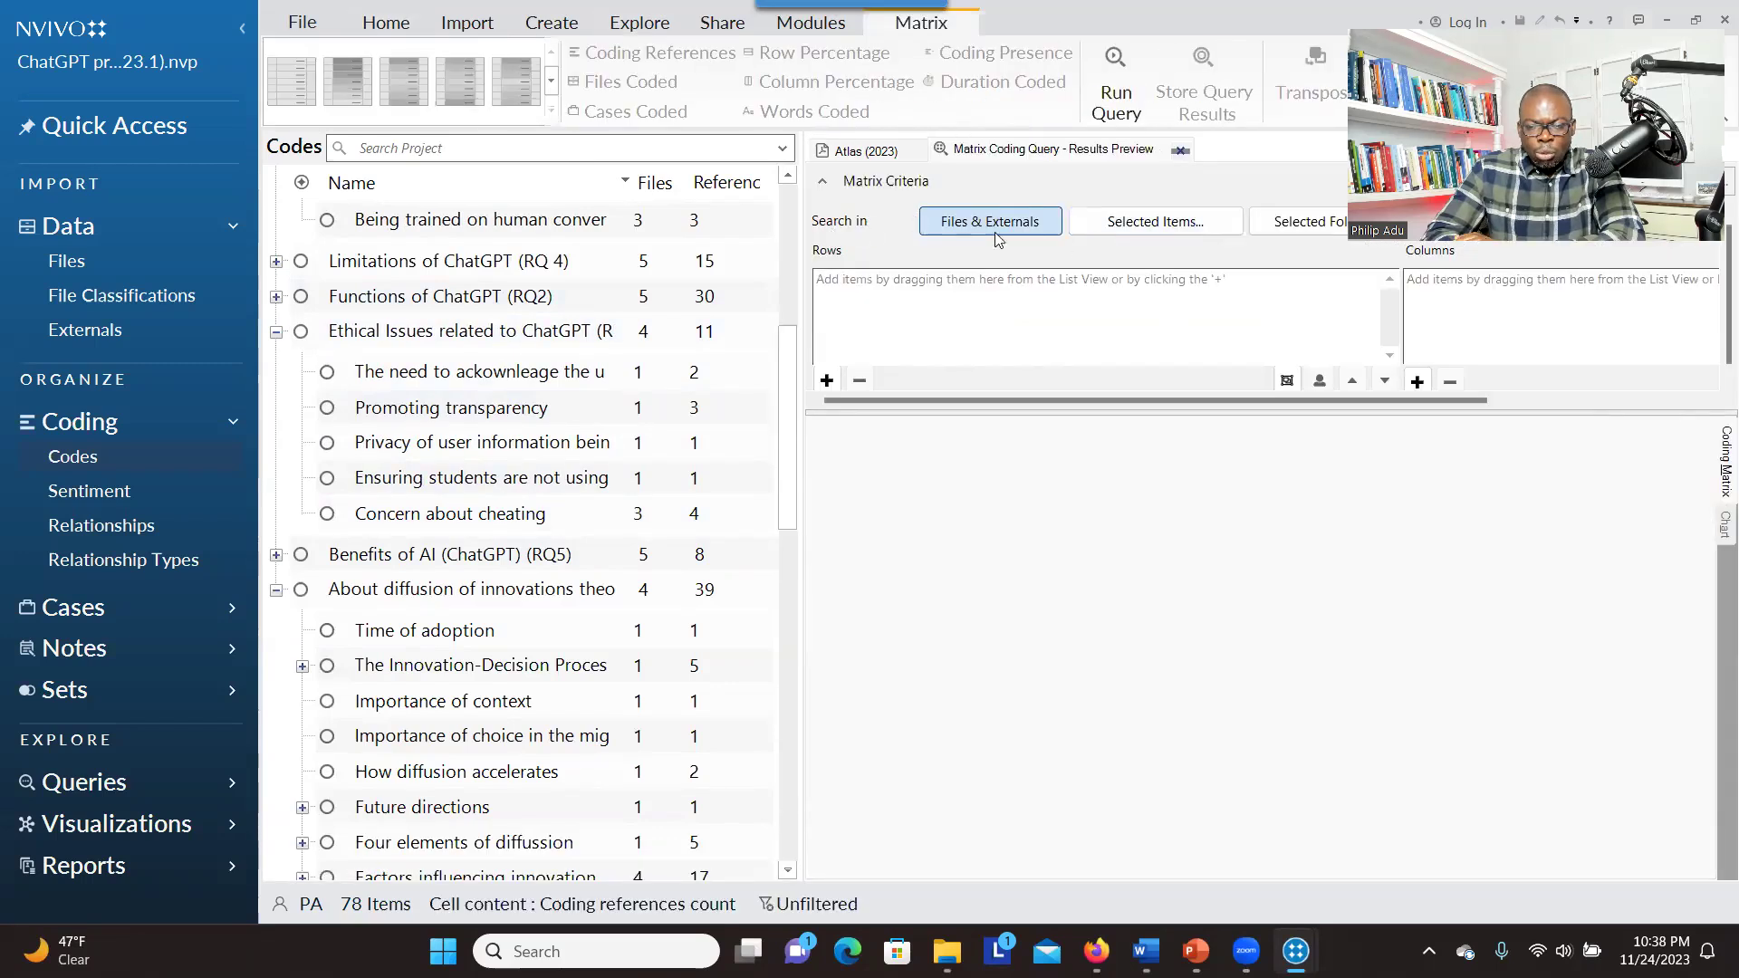
pyautogui.click(827, 379)
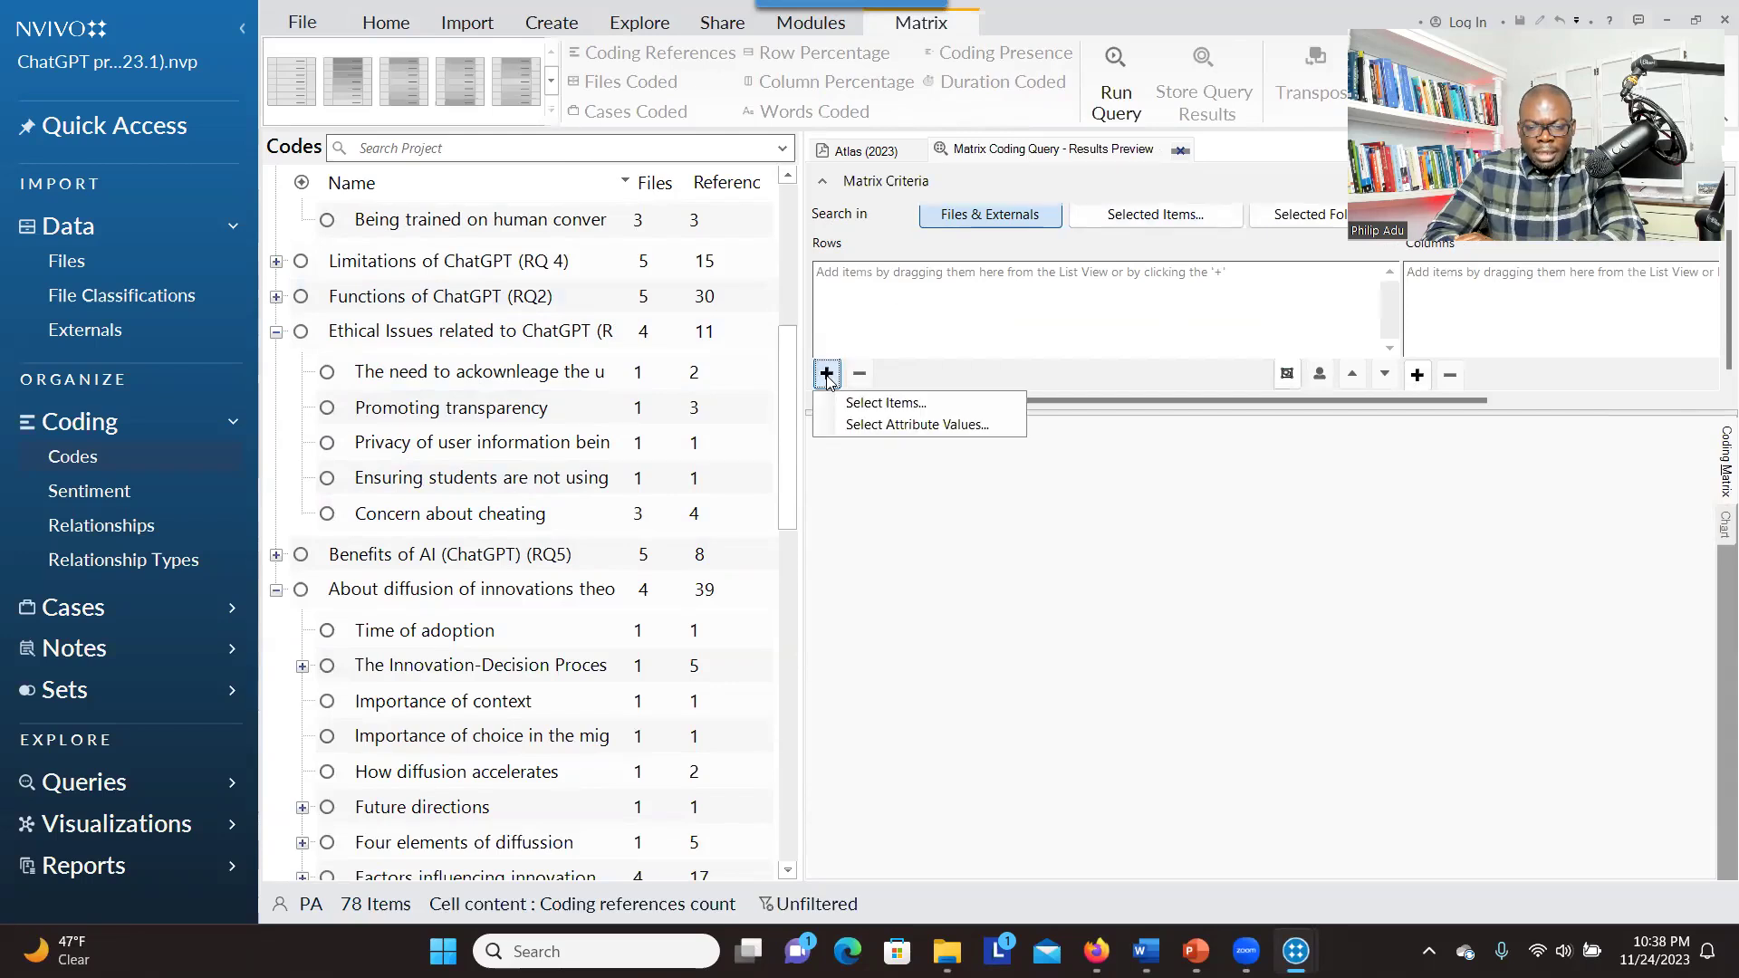
pyautogui.click(857, 405)
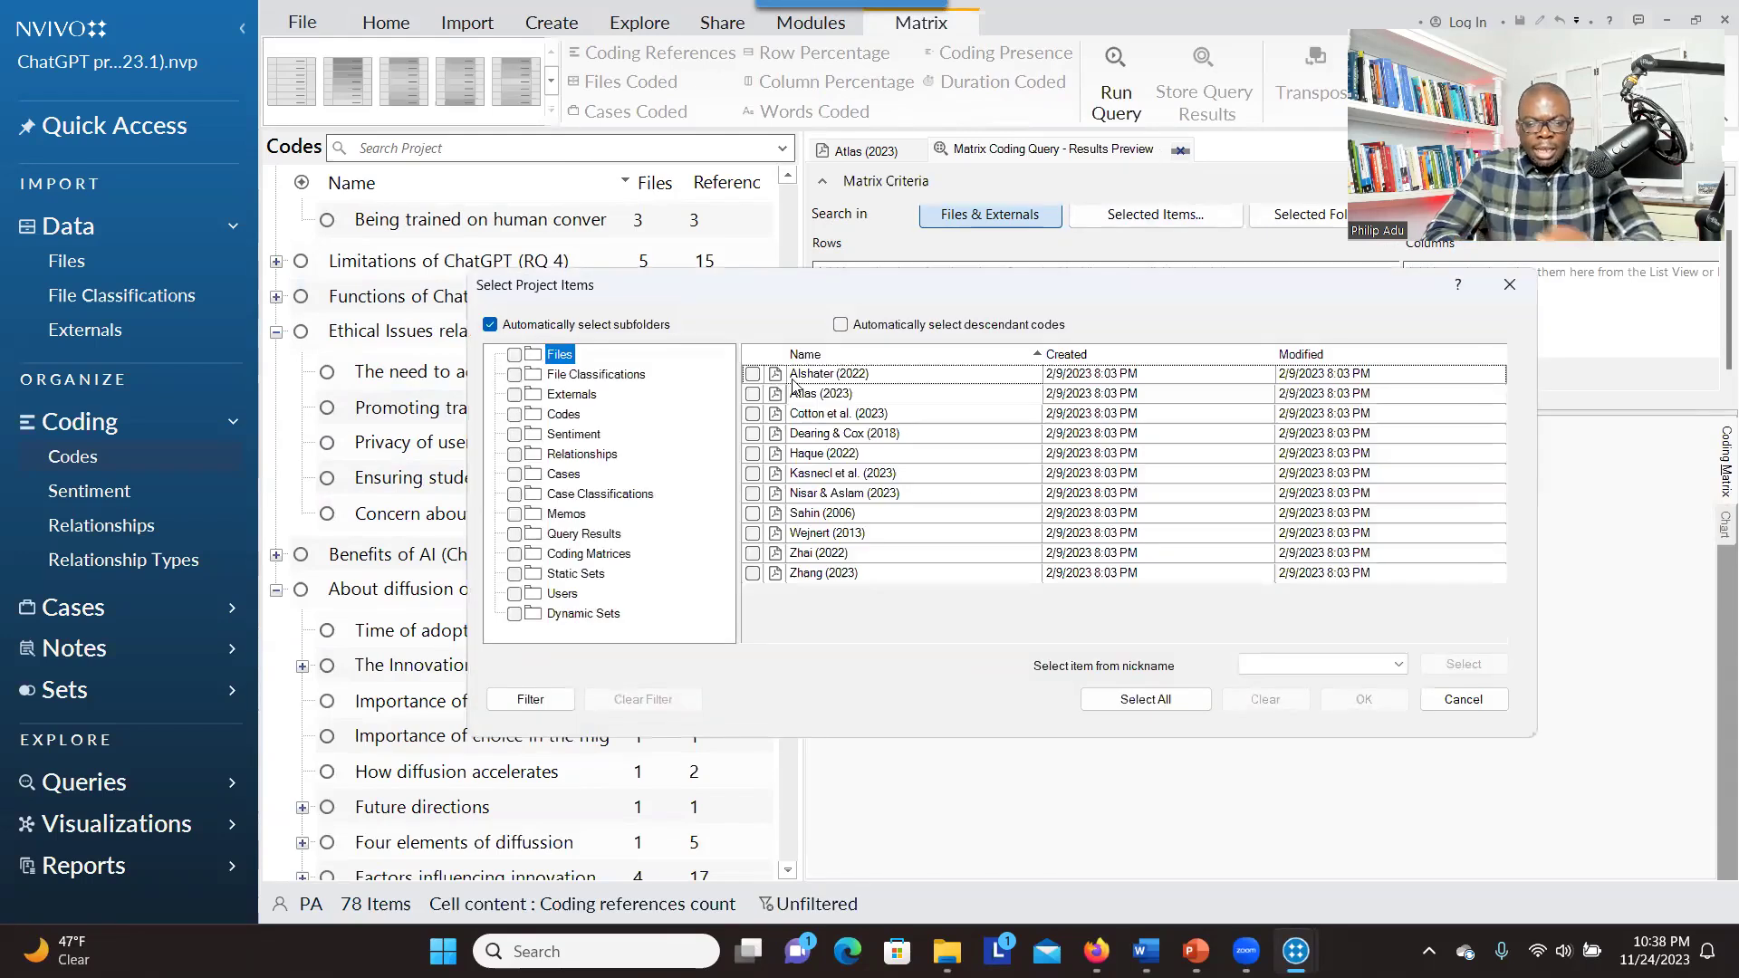
pyautogui.click(753, 374)
pyautogui.moveTo(757, 391); pyautogui.dragTo(754, 575)
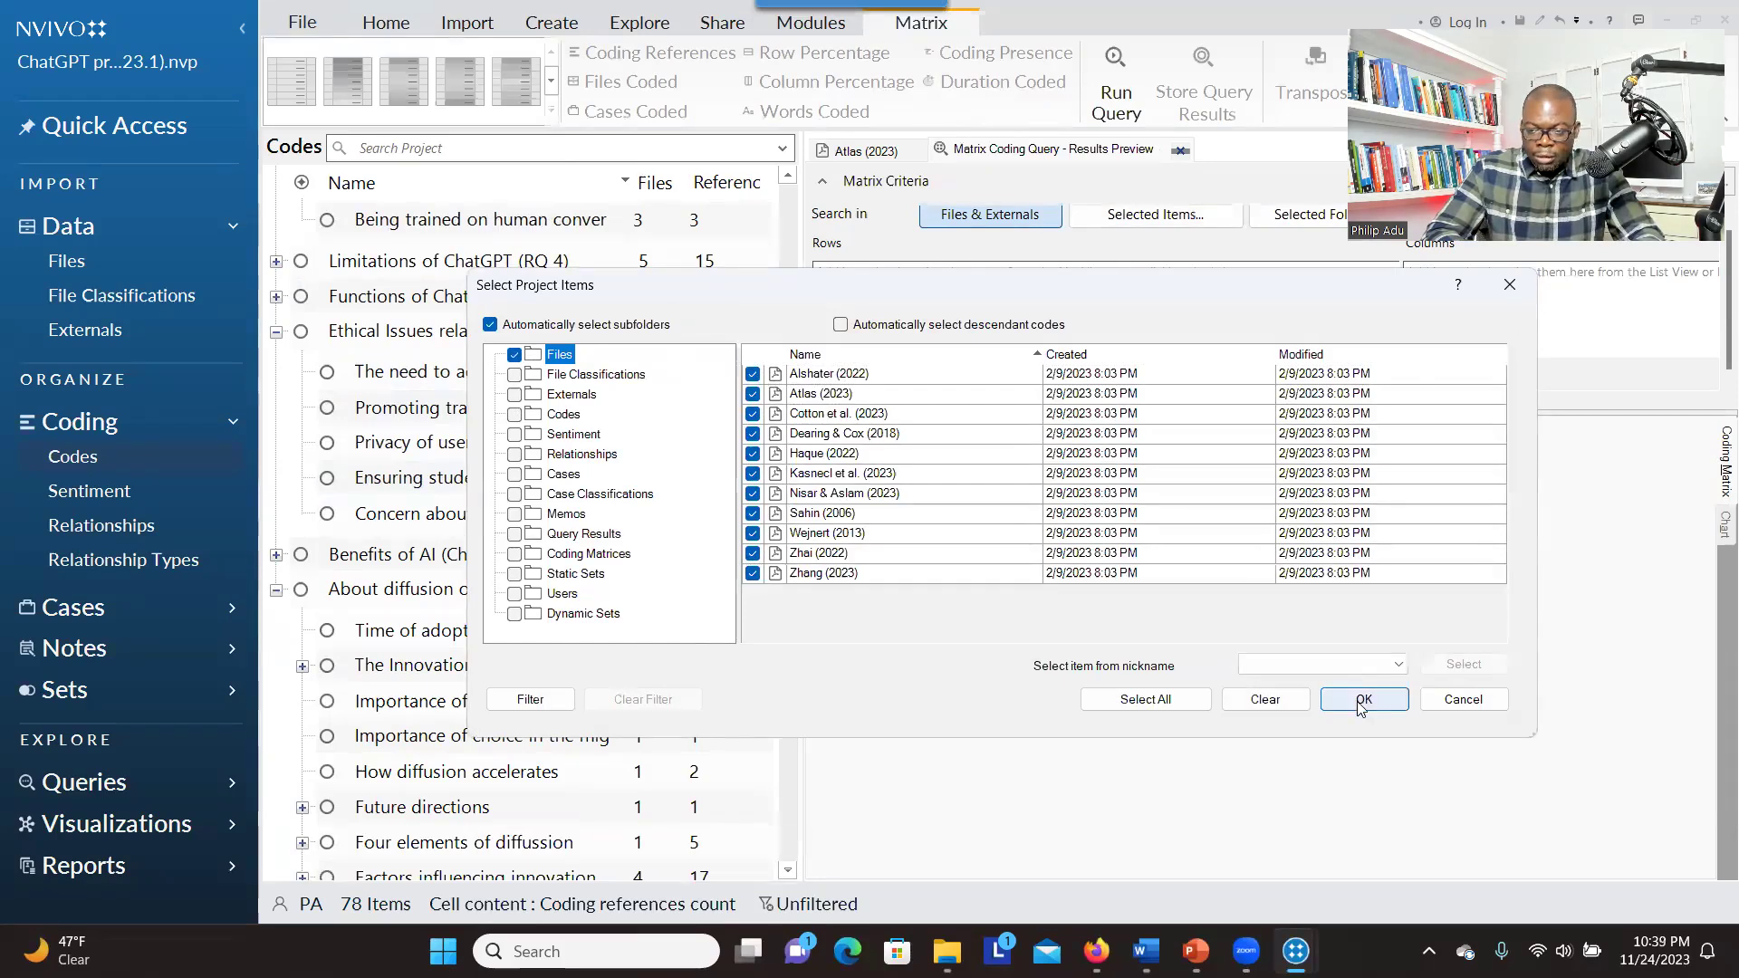
pyautogui.click(1363, 701)
# - Add the six child codes of Role of ChatGPT (RQ1), from "Speeds up the research process" to "Enhancing accuracy", as the query's columns
pyautogui.click(1419, 375)
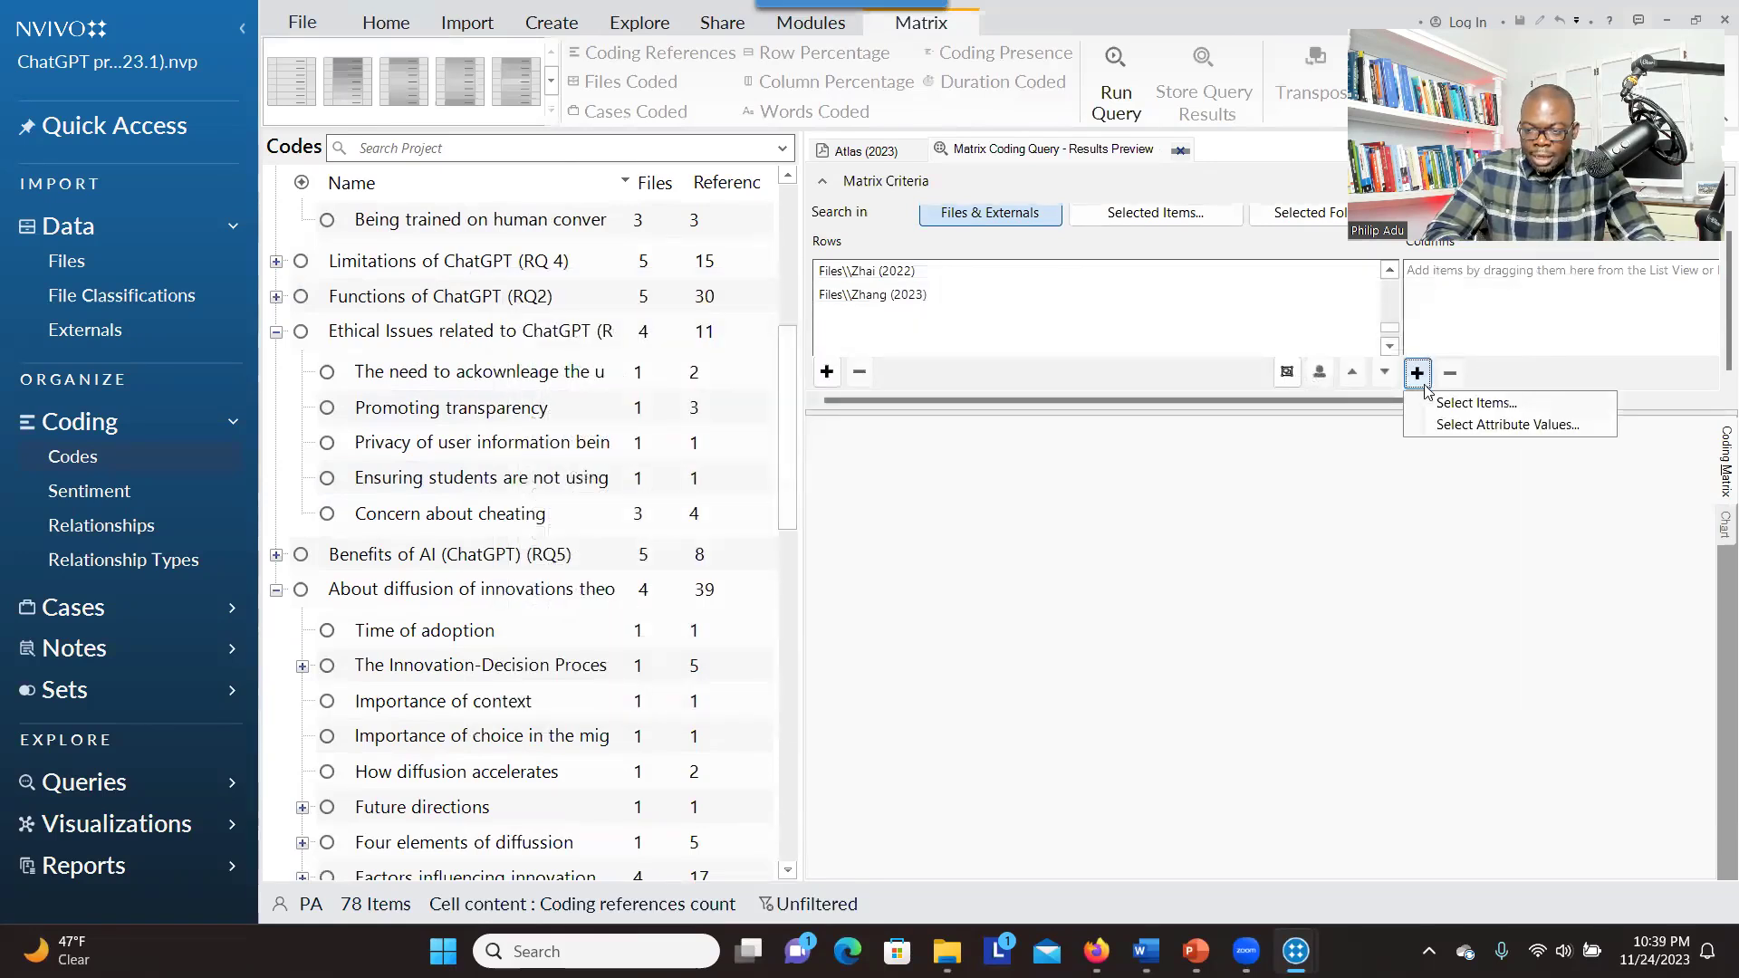
pyautogui.click(1459, 403)
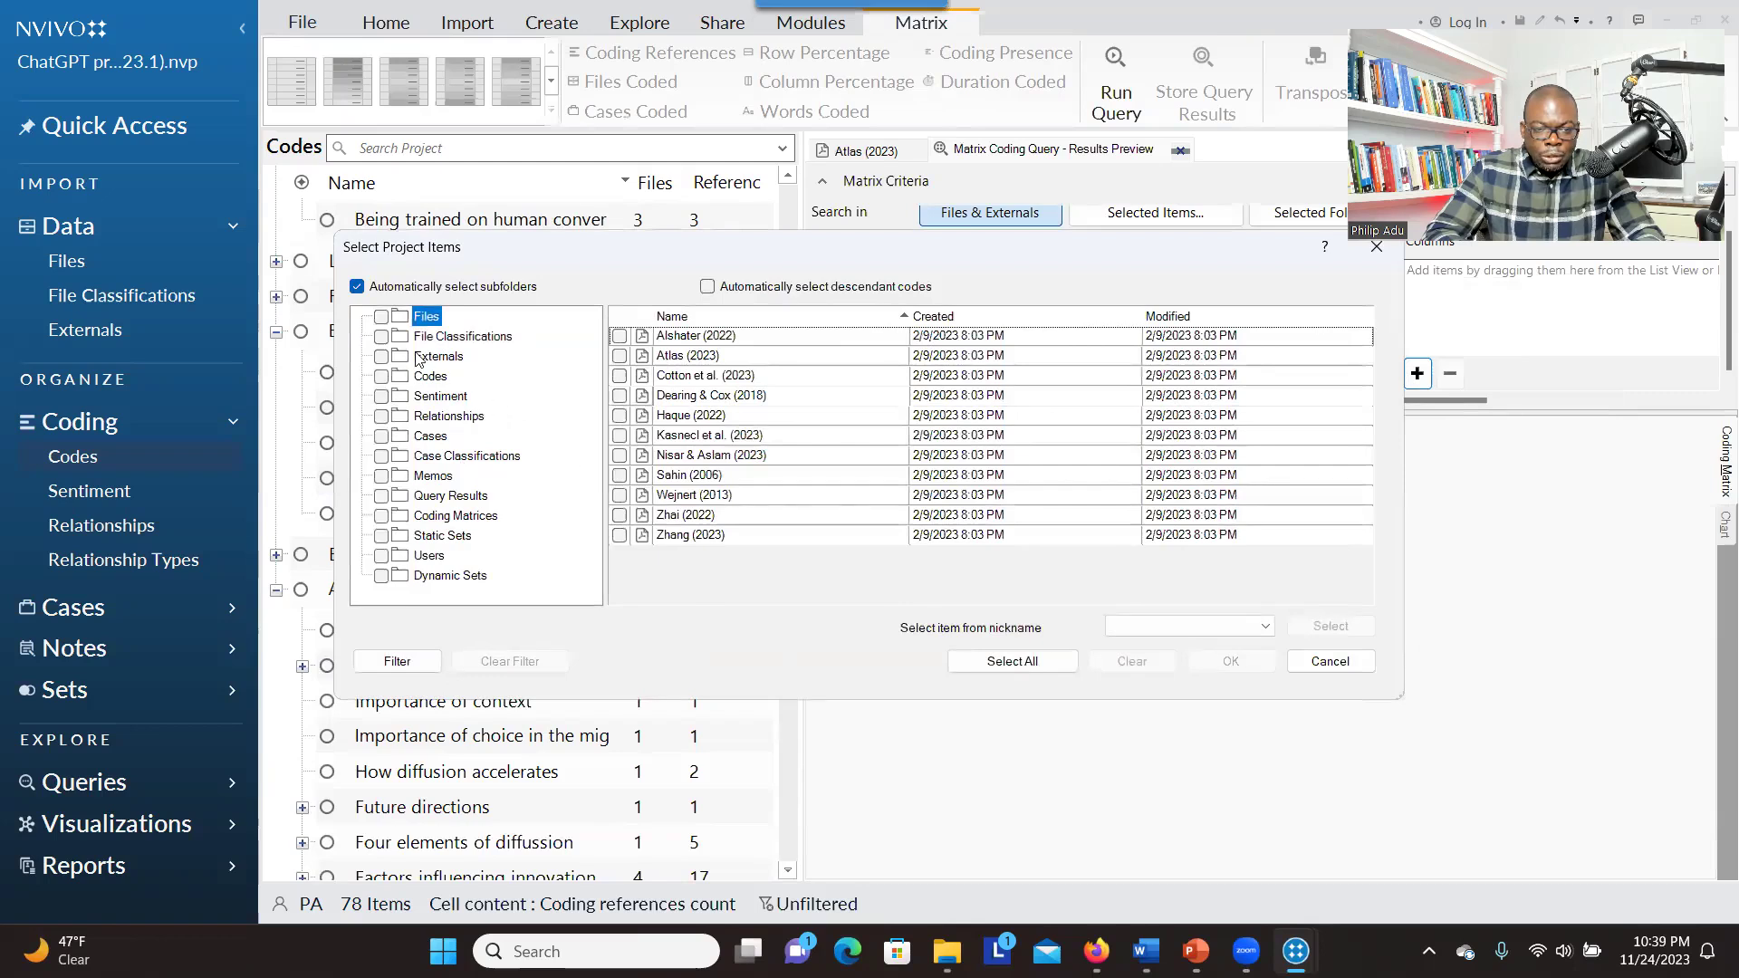
pyautogui.click(431, 377)
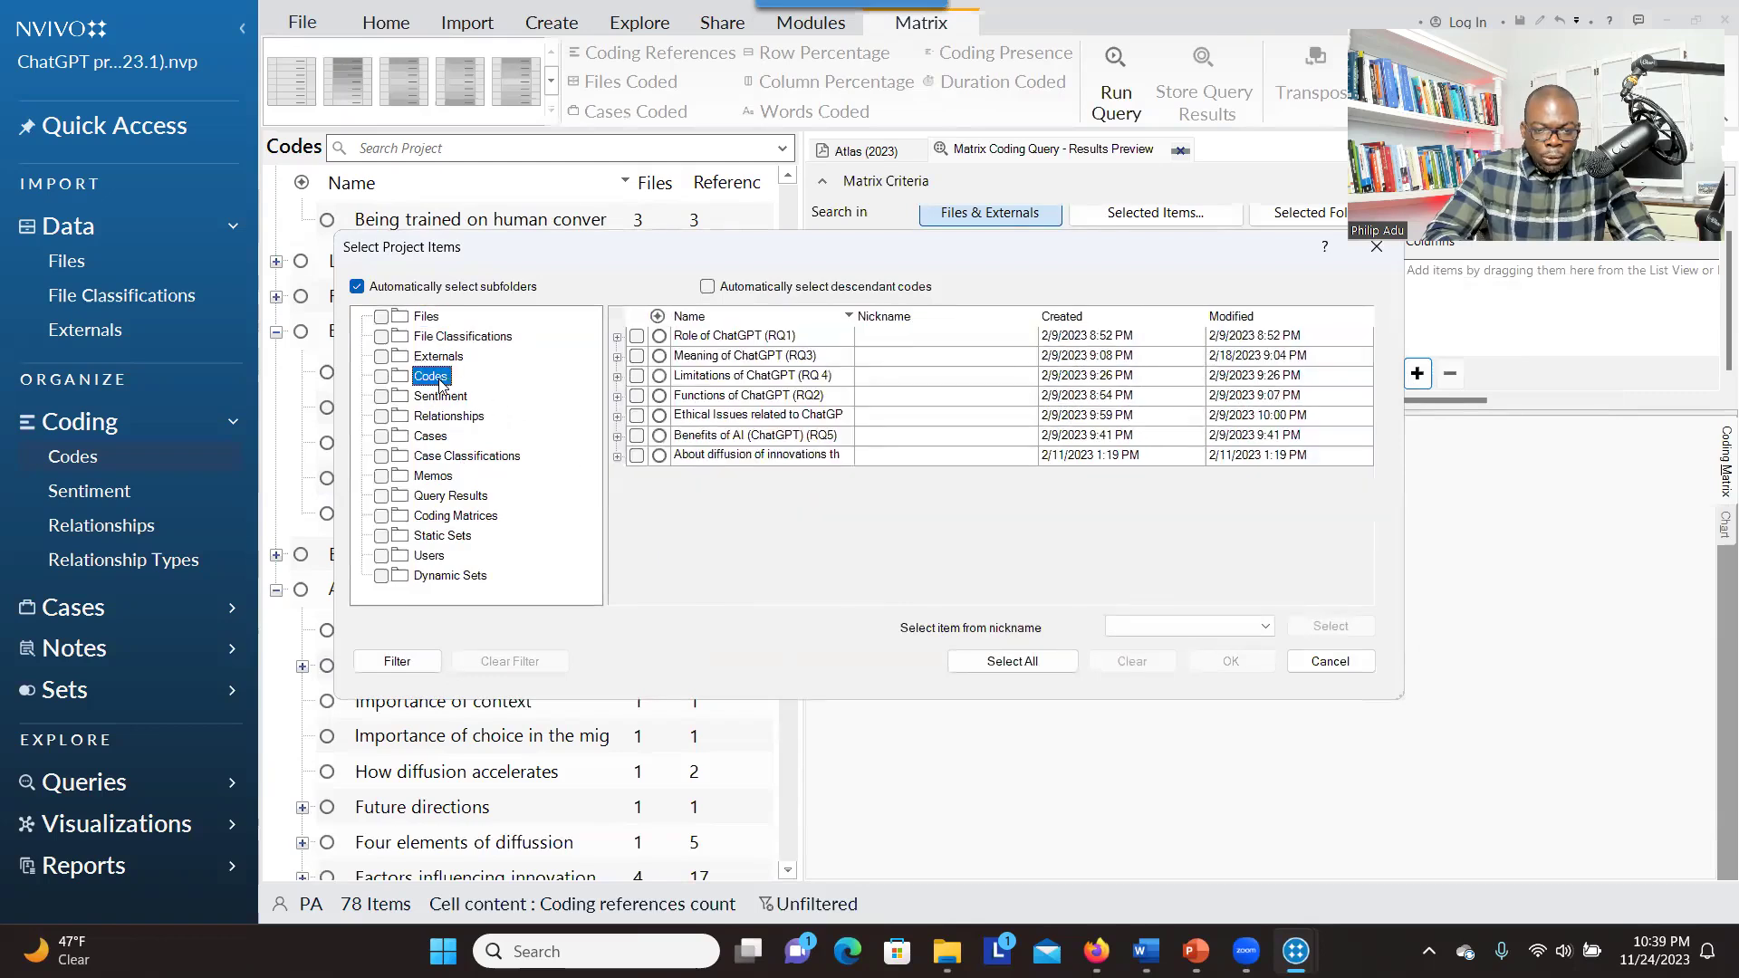
pyautogui.click(618, 338)
pyautogui.click(654, 361)
pyautogui.click(654, 382)
pyautogui.click(654, 402)
pyautogui.click(654, 421)
pyautogui.click(654, 441)
pyautogui.click(654, 461)
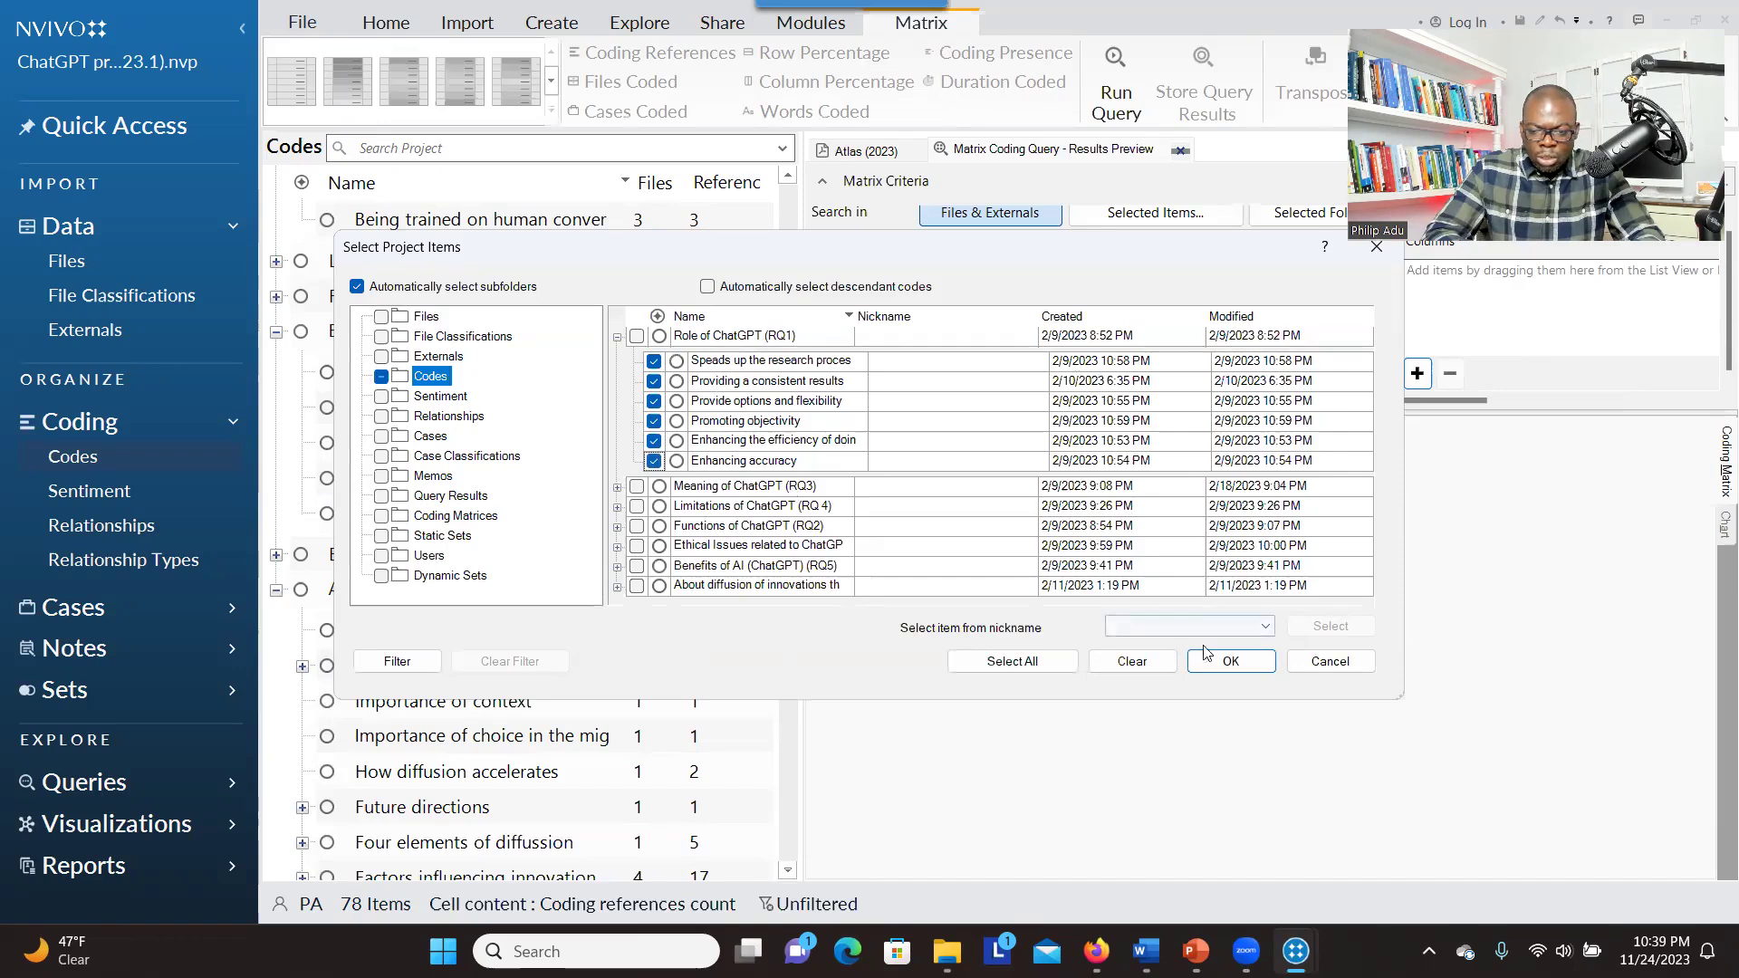
pyautogui.click(1231, 661)
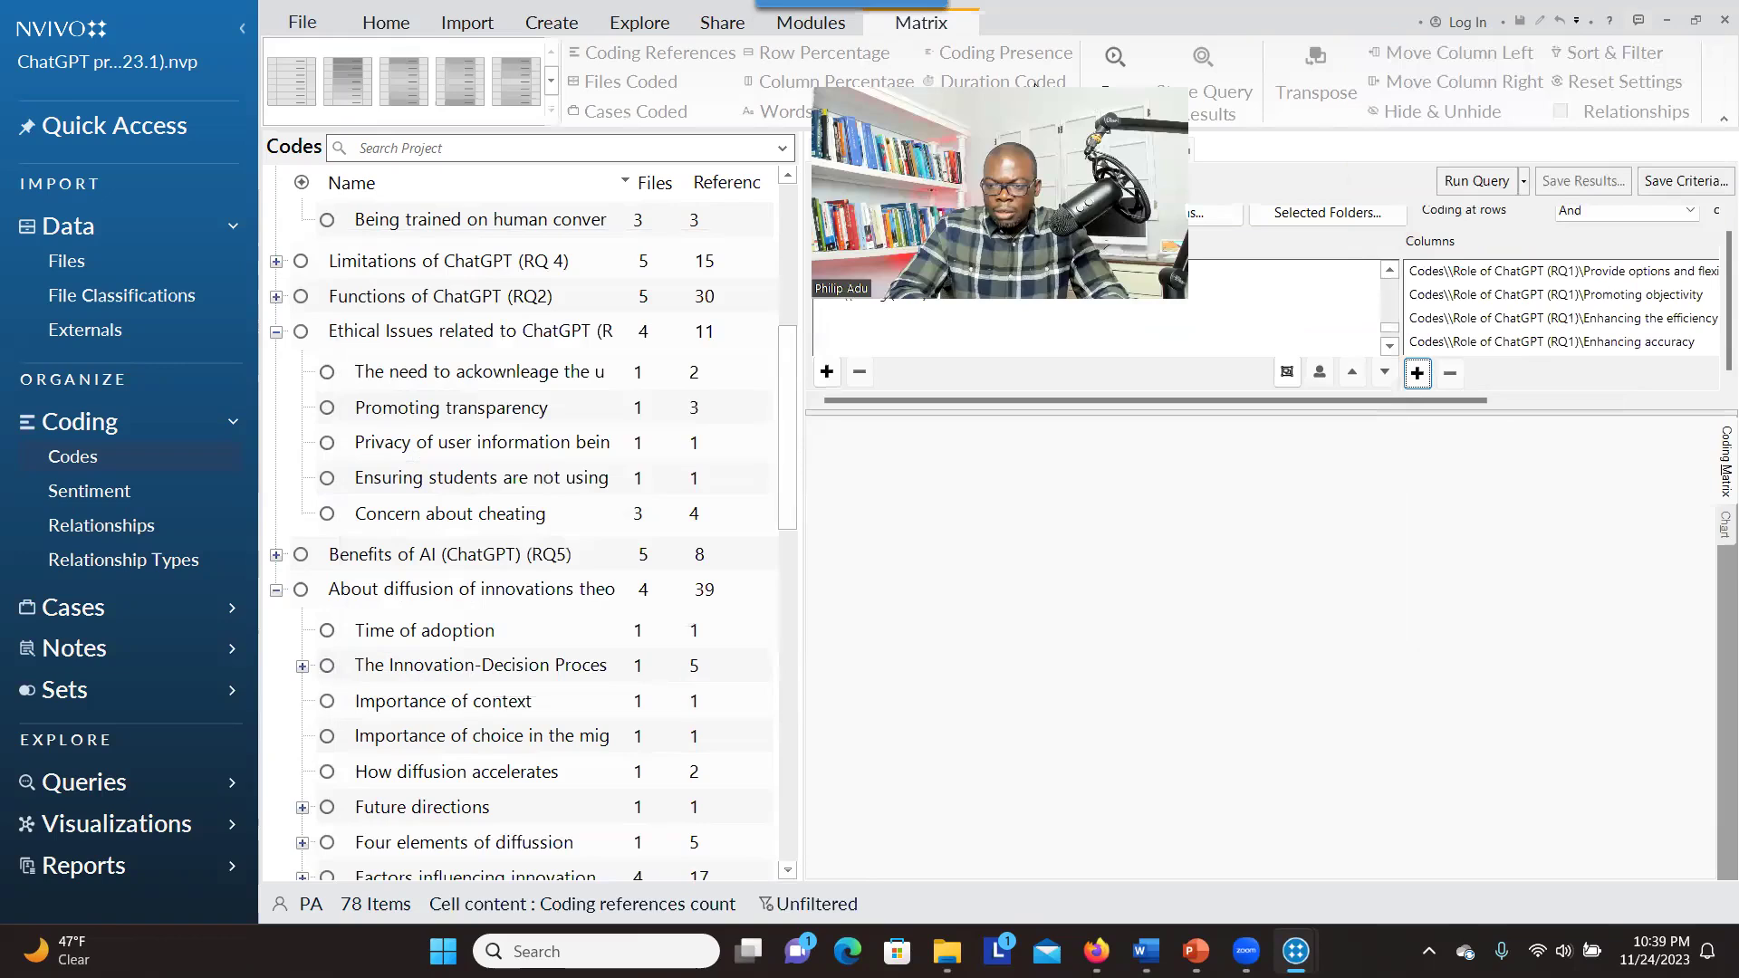
# - Run the matrix coding query and examine the Role of ChatGPT (RQ1) coding across the articles
pyautogui.click(1472, 180)
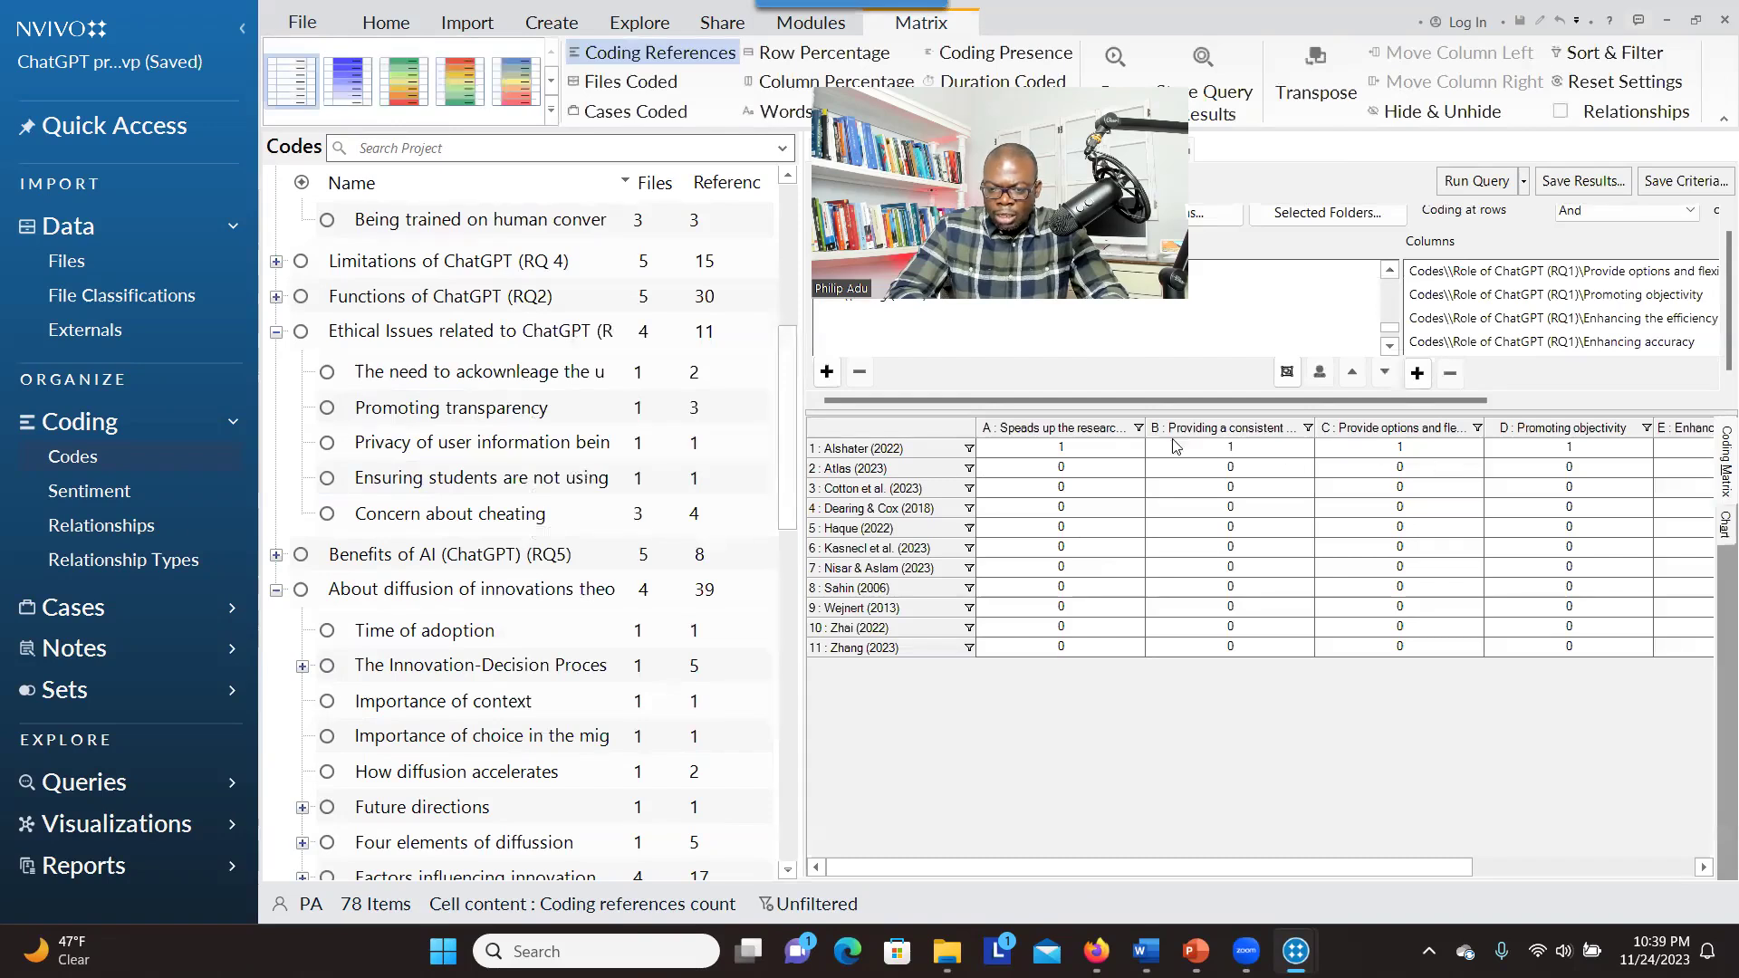
pyautogui.click(1068, 428)
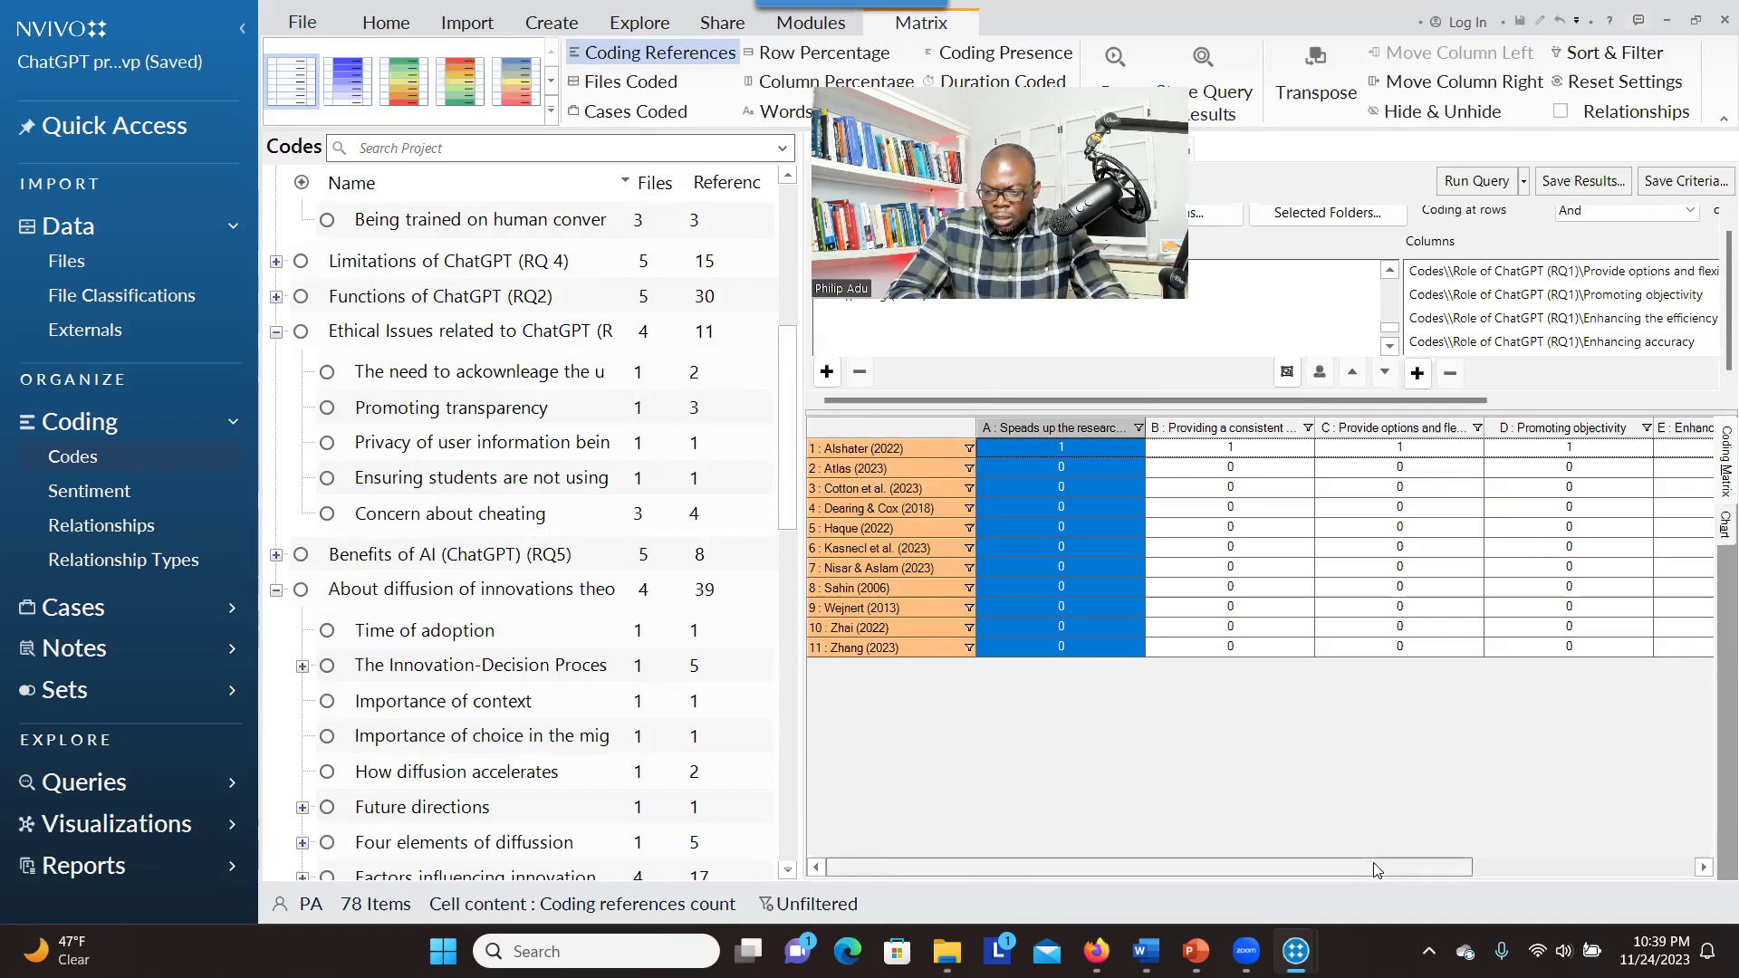
pyautogui.moveTo(1373, 867); pyautogui.dragTo(1594, 867)
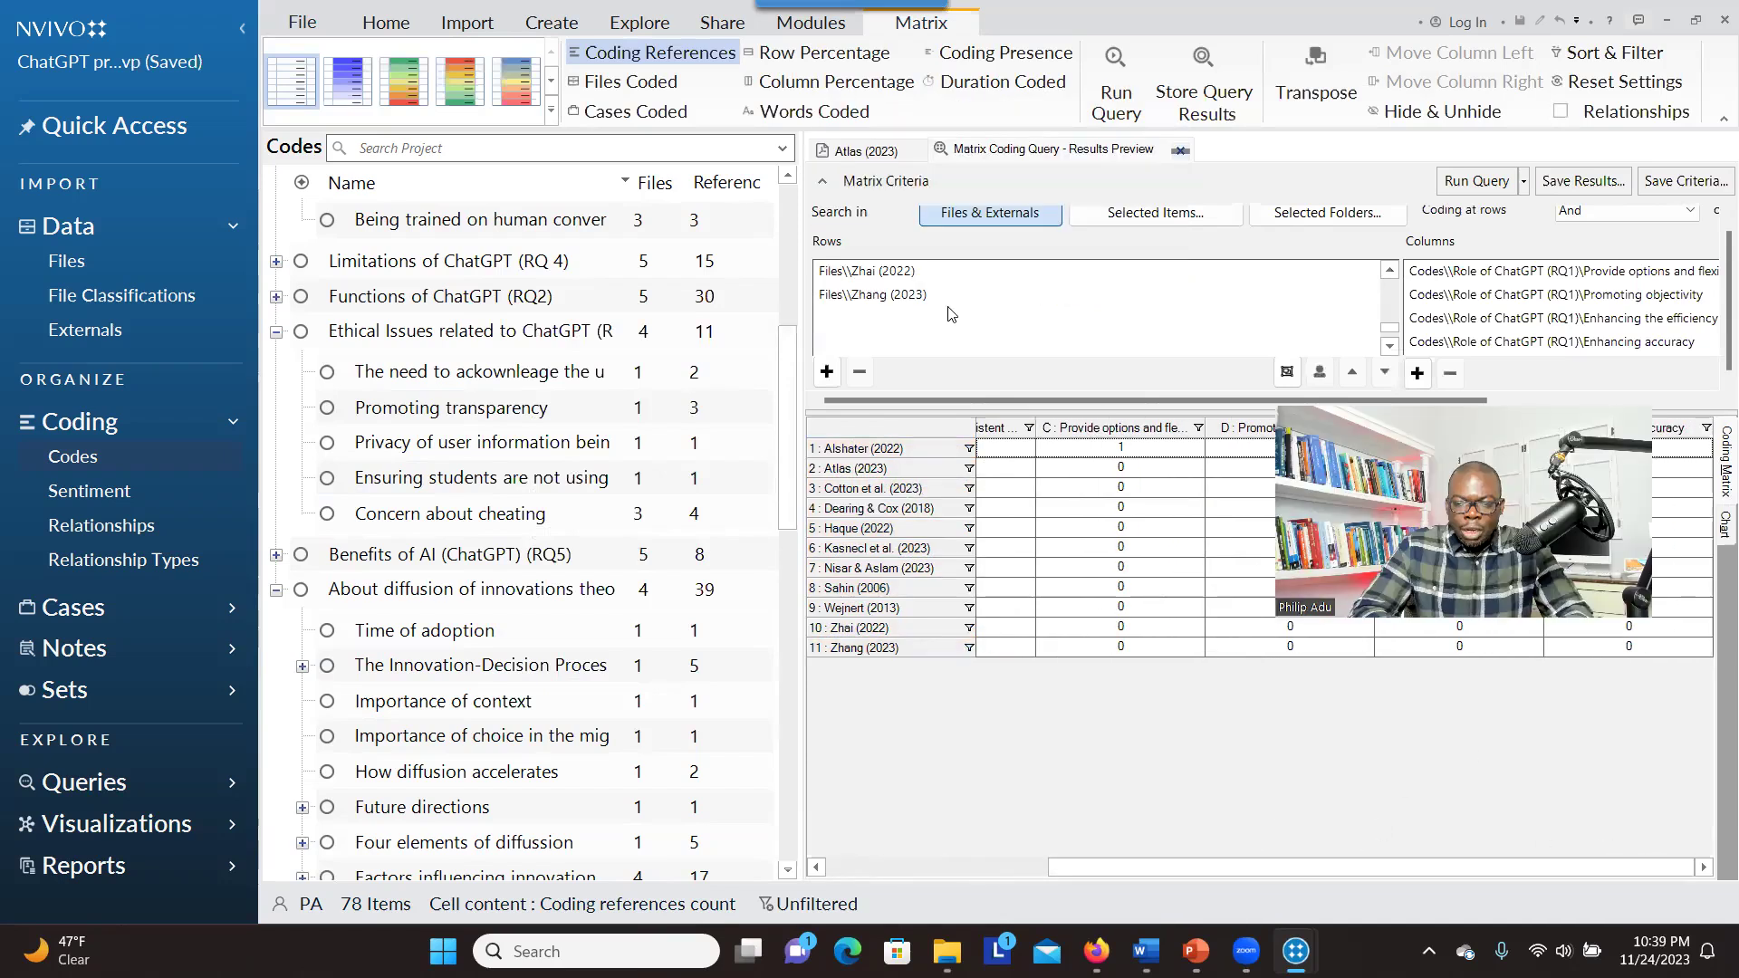
# - Remove the Role of ChatGPT (RQ1) child codes from the matrix coding query's columns
pyautogui.click(859, 372)
pyautogui.click(1182, 272)
pyautogui.click(1179, 374)
# - Add the five child codes of Benefits of AI (ChatGPT) (RQ5) as the matrix coding query's columns
pyautogui.click(1146, 374)
pyautogui.click(1187, 388)
pyautogui.click(429, 377)
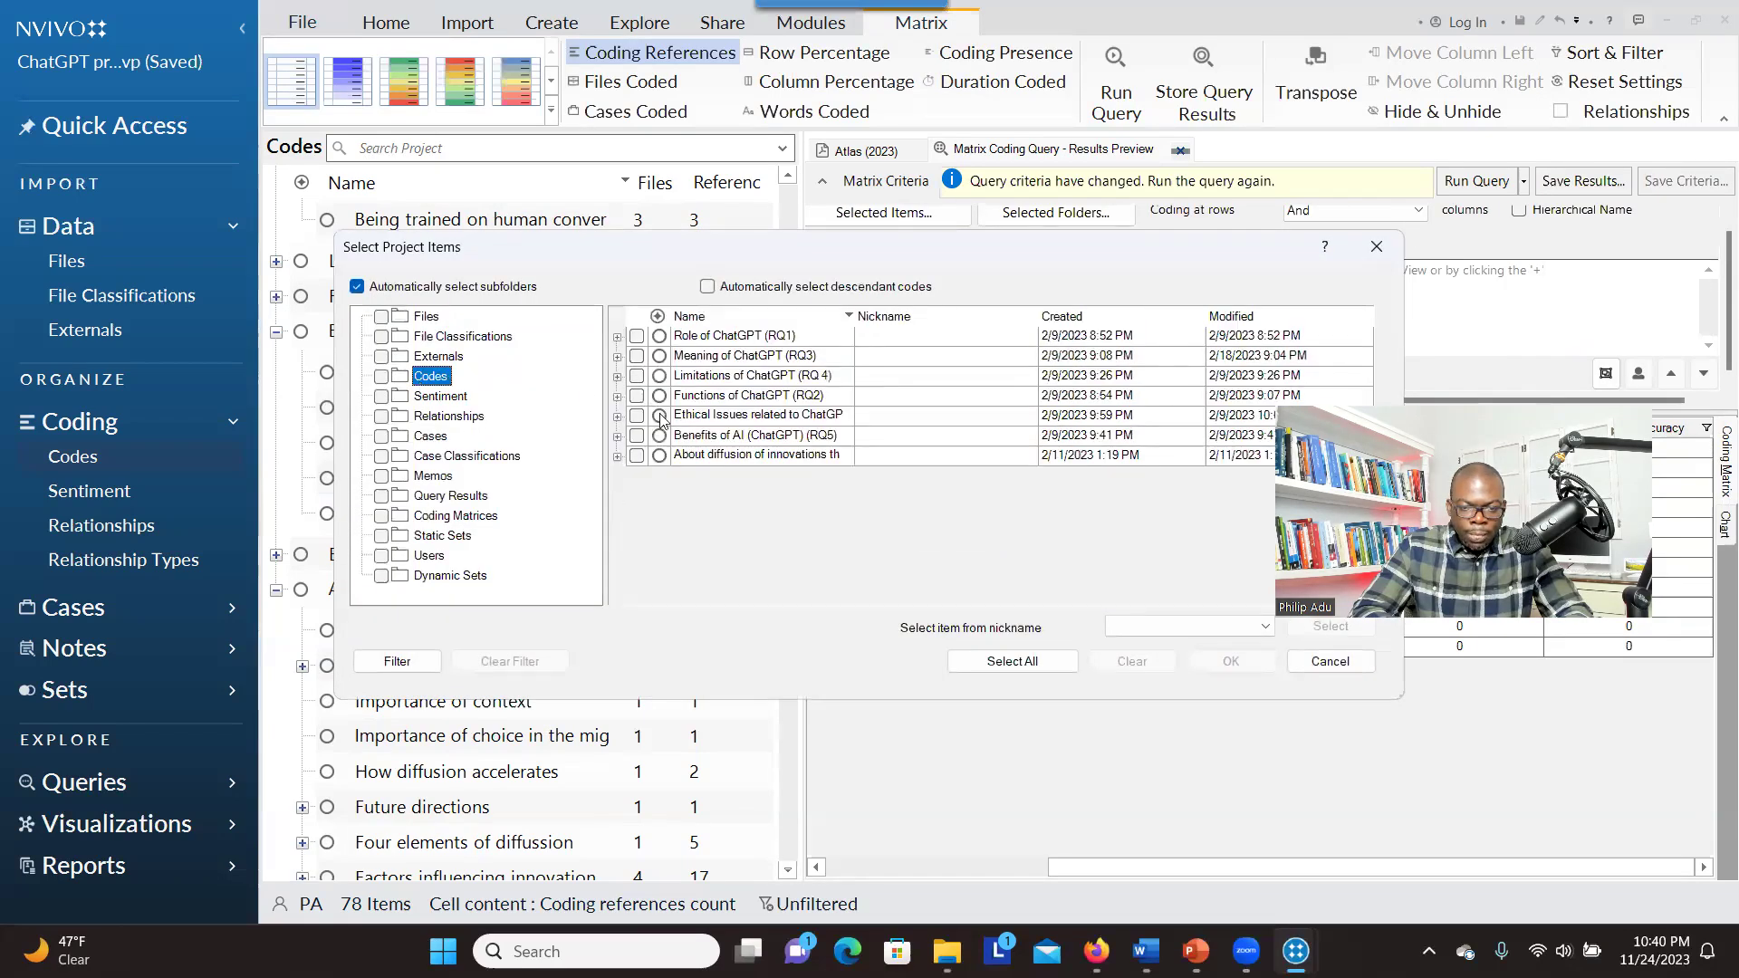
pyautogui.click(617, 438)
pyautogui.click(653, 461)
pyautogui.click(654, 480)
pyautogui.click(653, 500)
pyautogui.click(654, 520)
pyautogui.click(654, 540)
pyautogui.click(1224, 660)
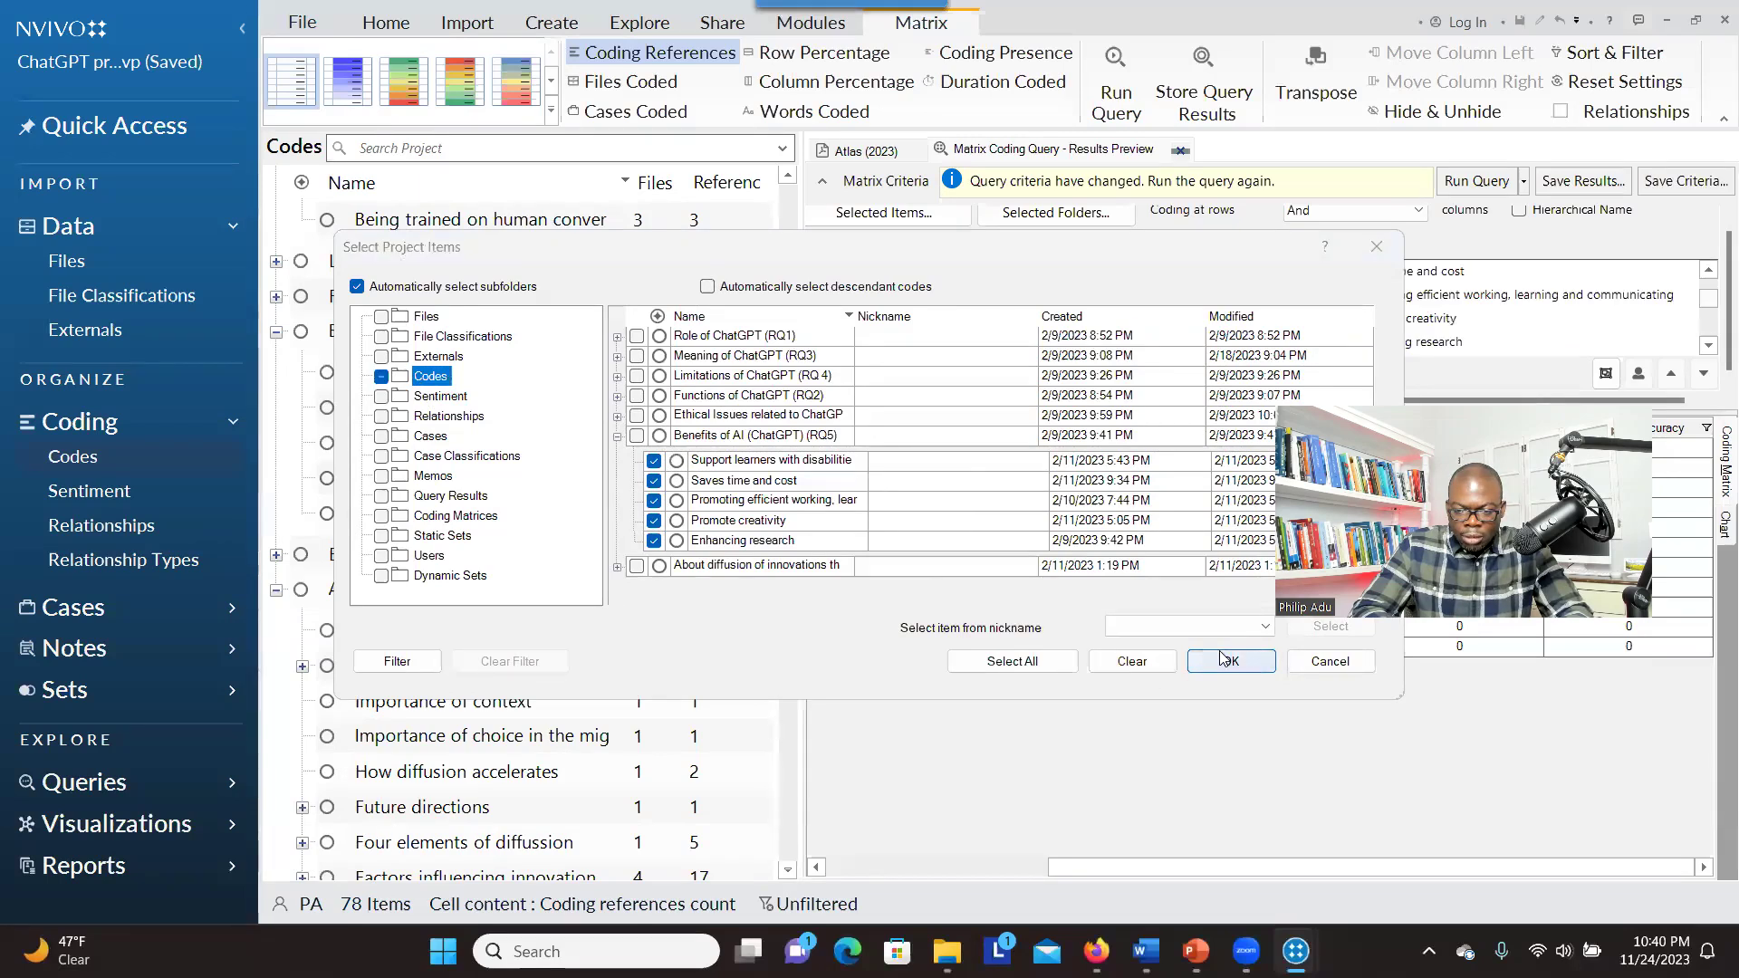
# - Run the updated matrix query and view the passage coded to "Saves time and cost" in Zhai (2022), returning to the matrix
pyautogui.click(1477, 182)
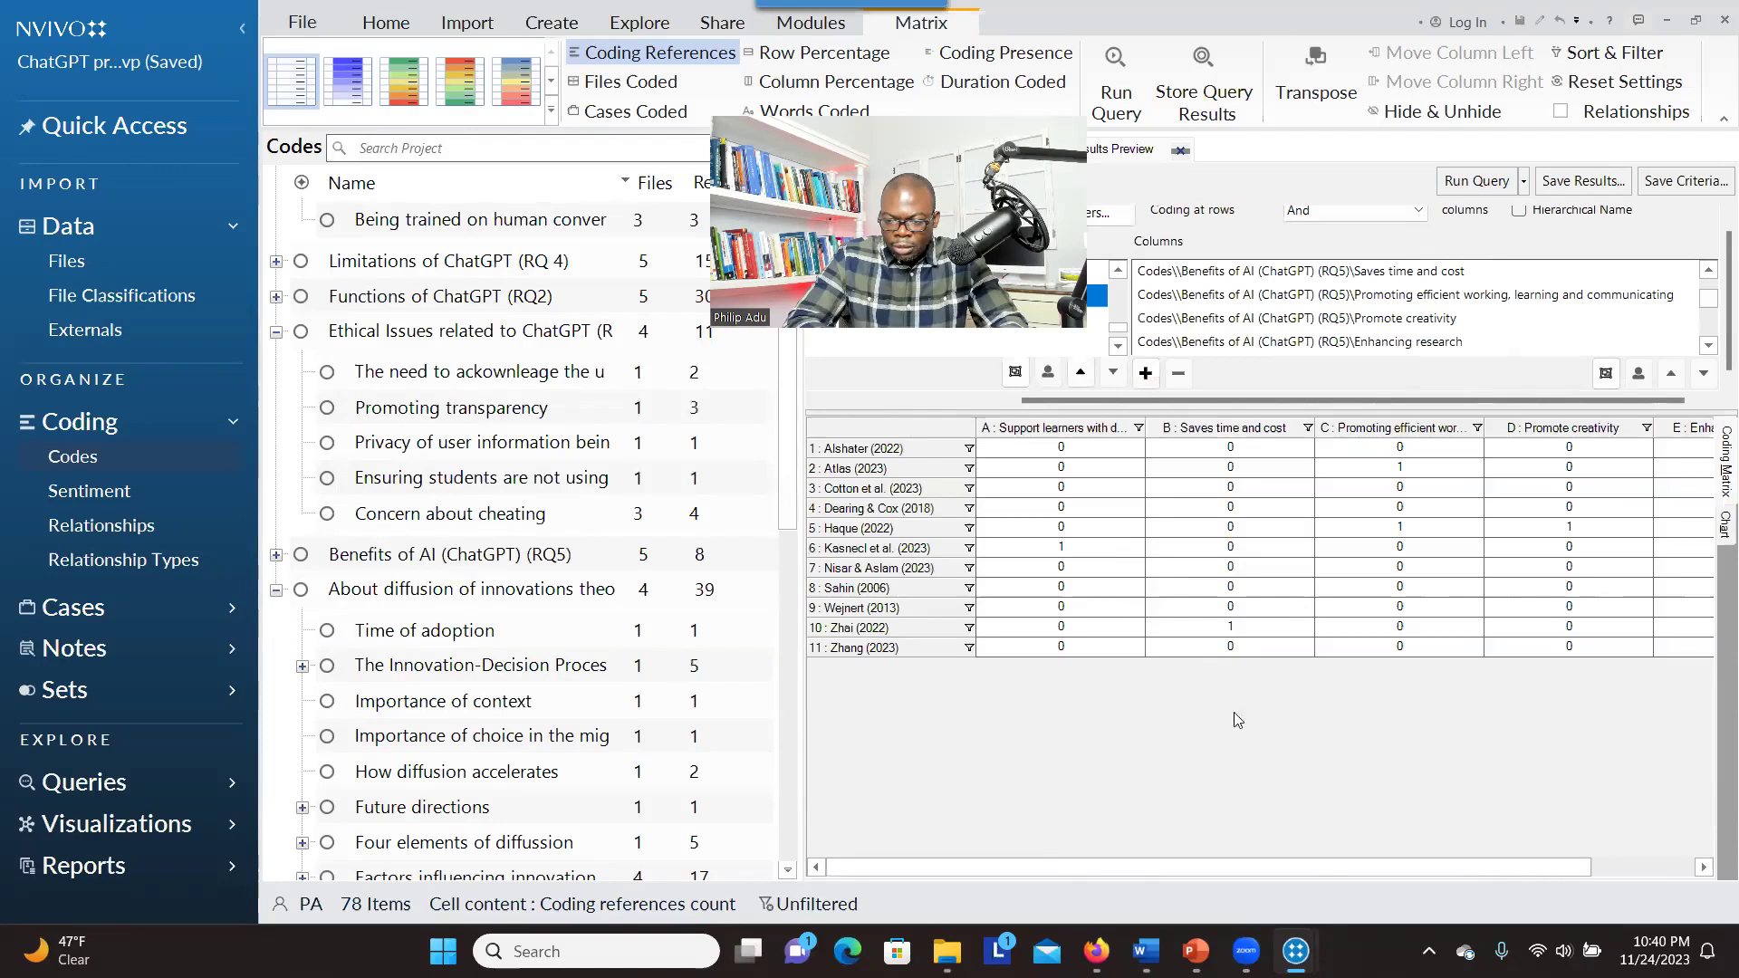
pyautogui.moveTo(1305, 867); pyautogui.dragTo(1540, 877)
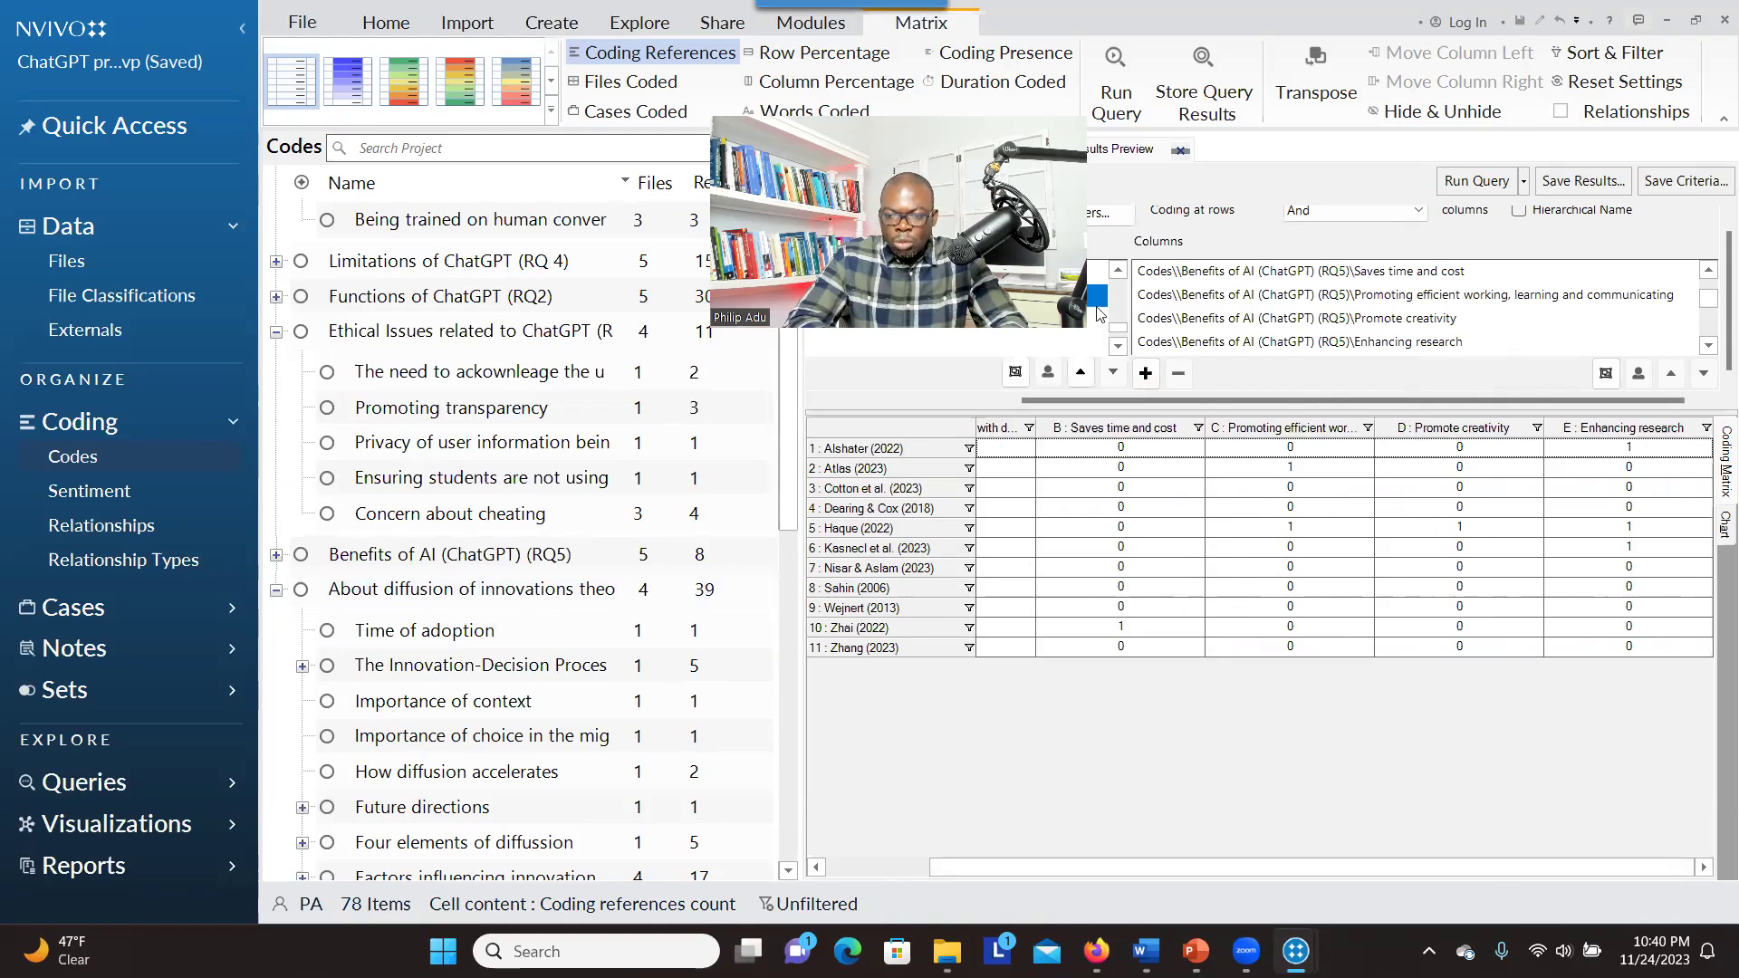
pyautogui.click(1080, 431)
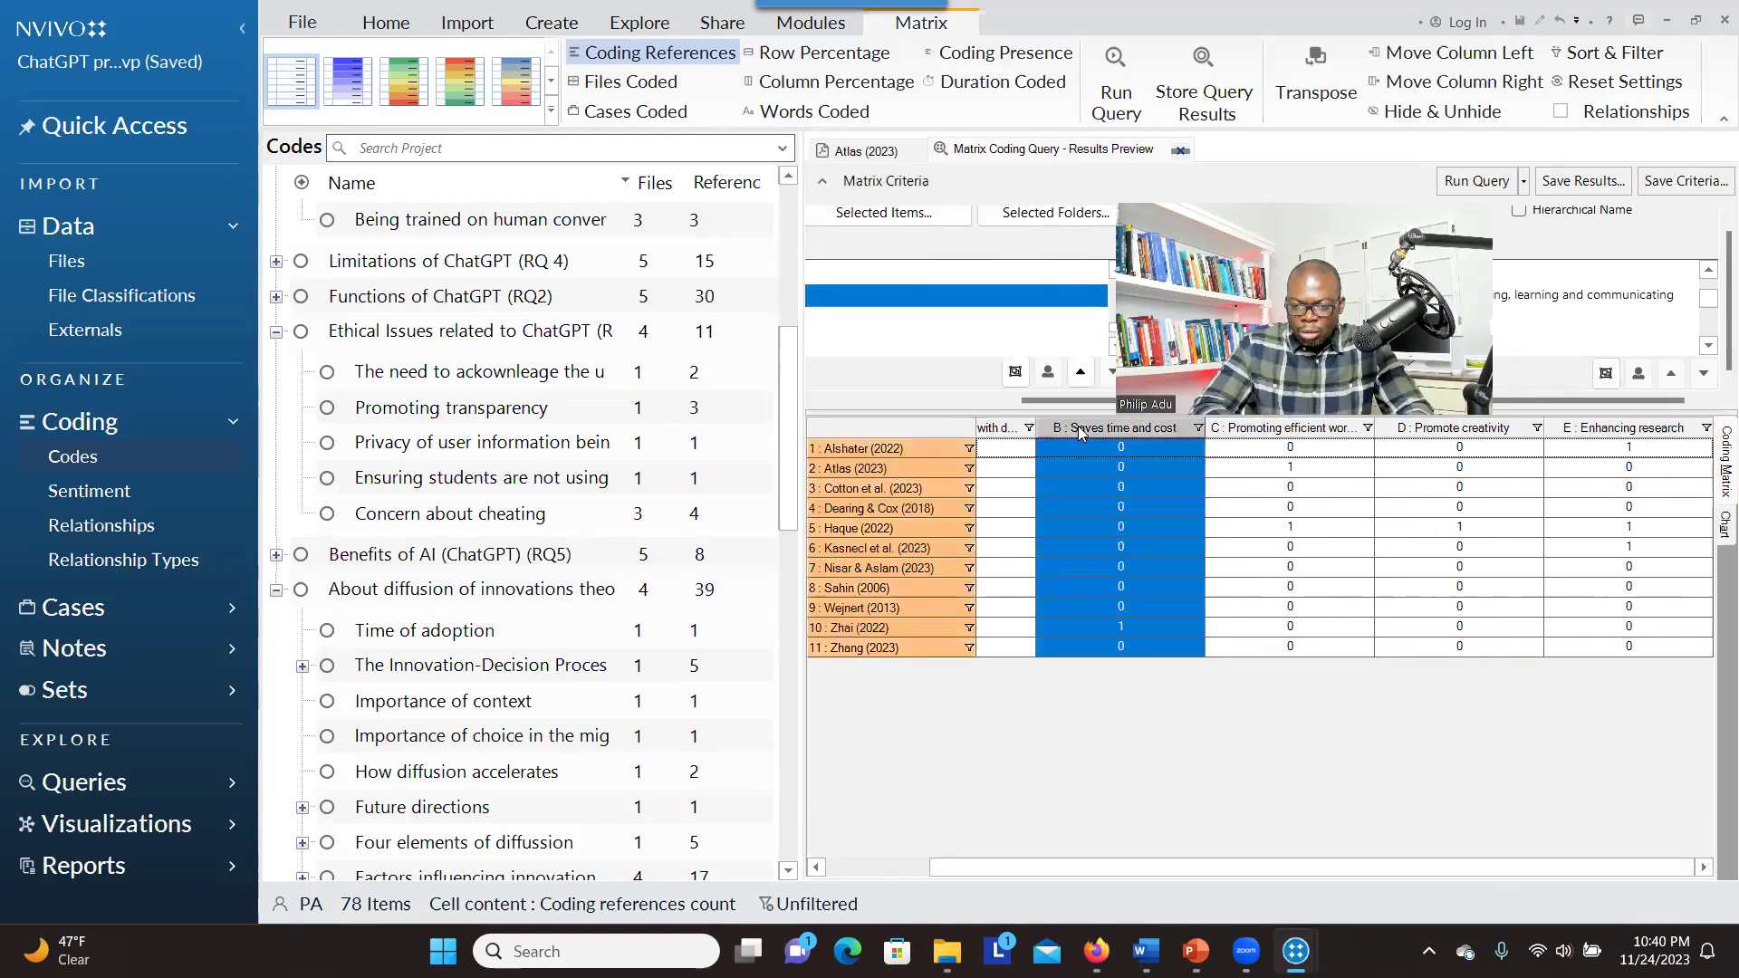
pyautogui.click(1102, 630)
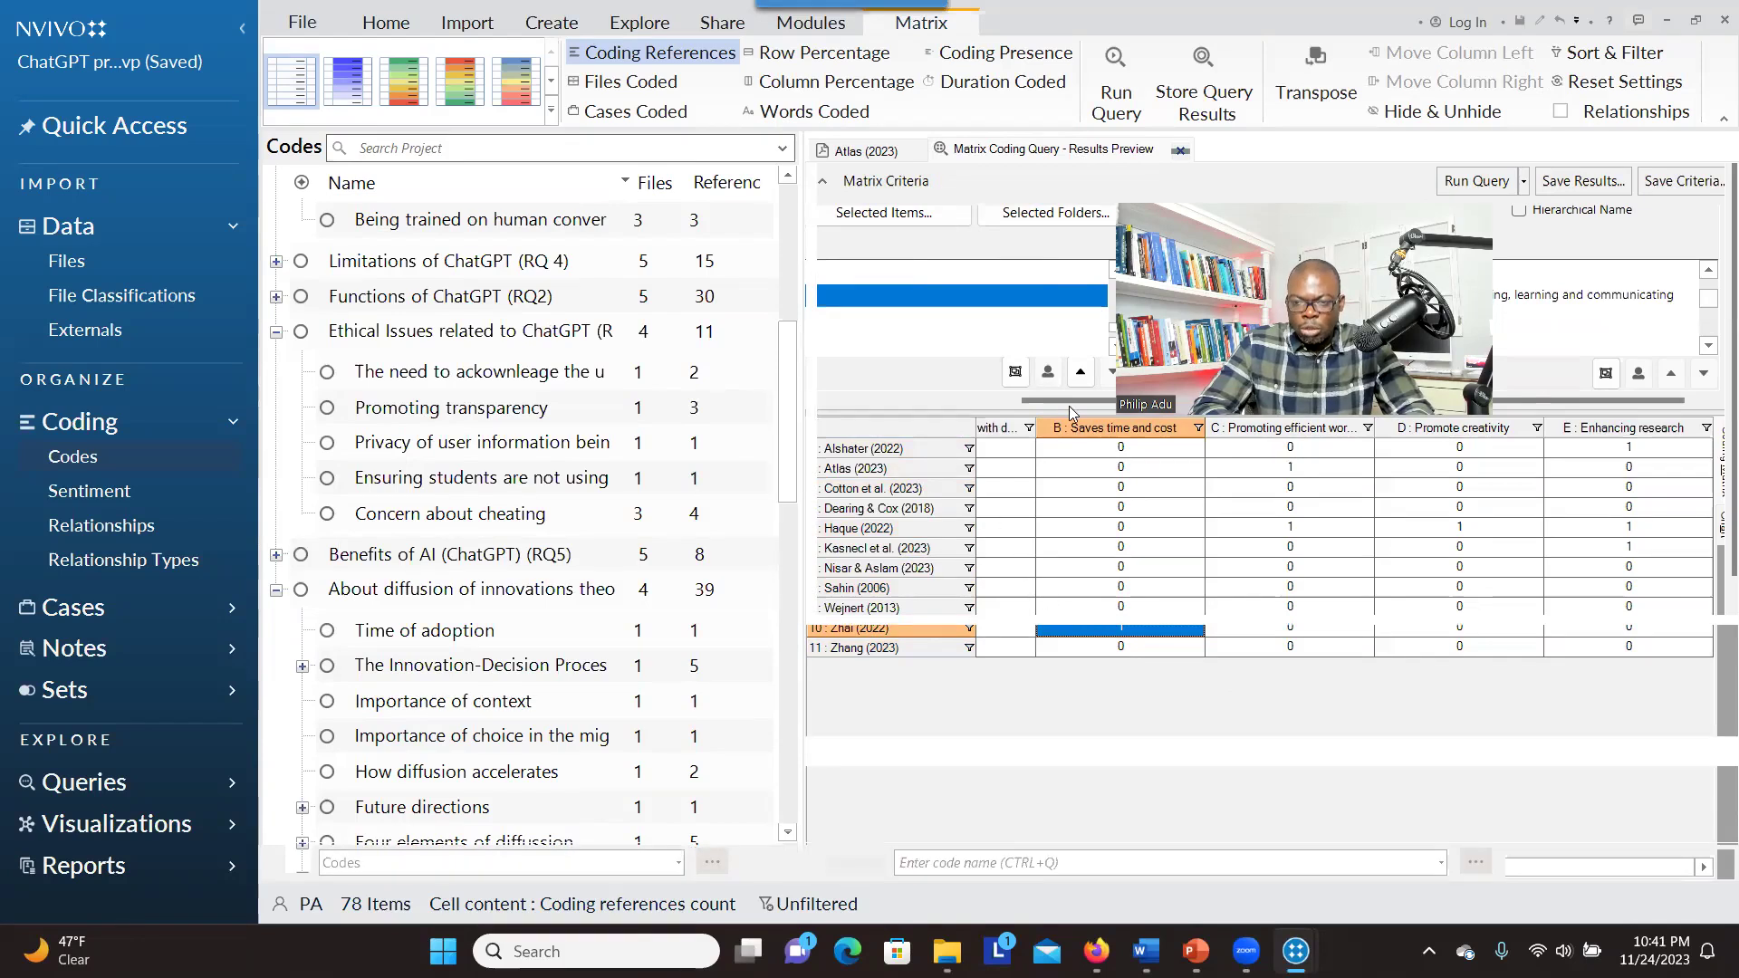
pyautogui.doubleClick(1120, 629)
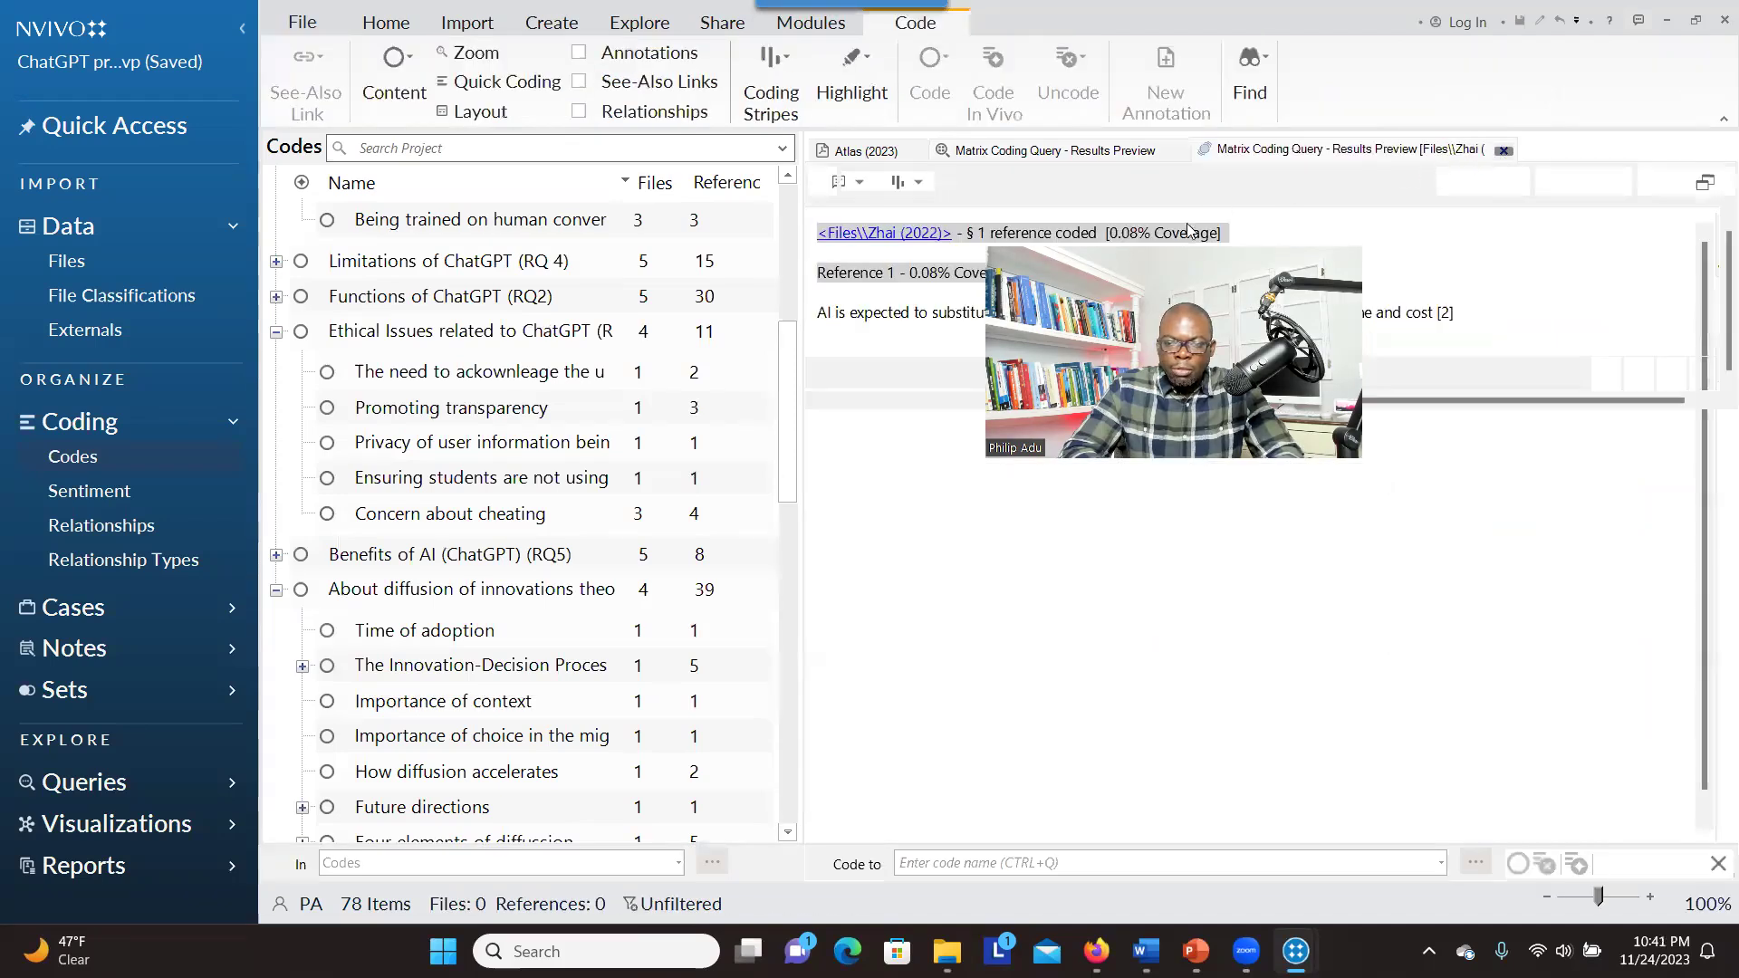
pyautogui.click(1506, 152)
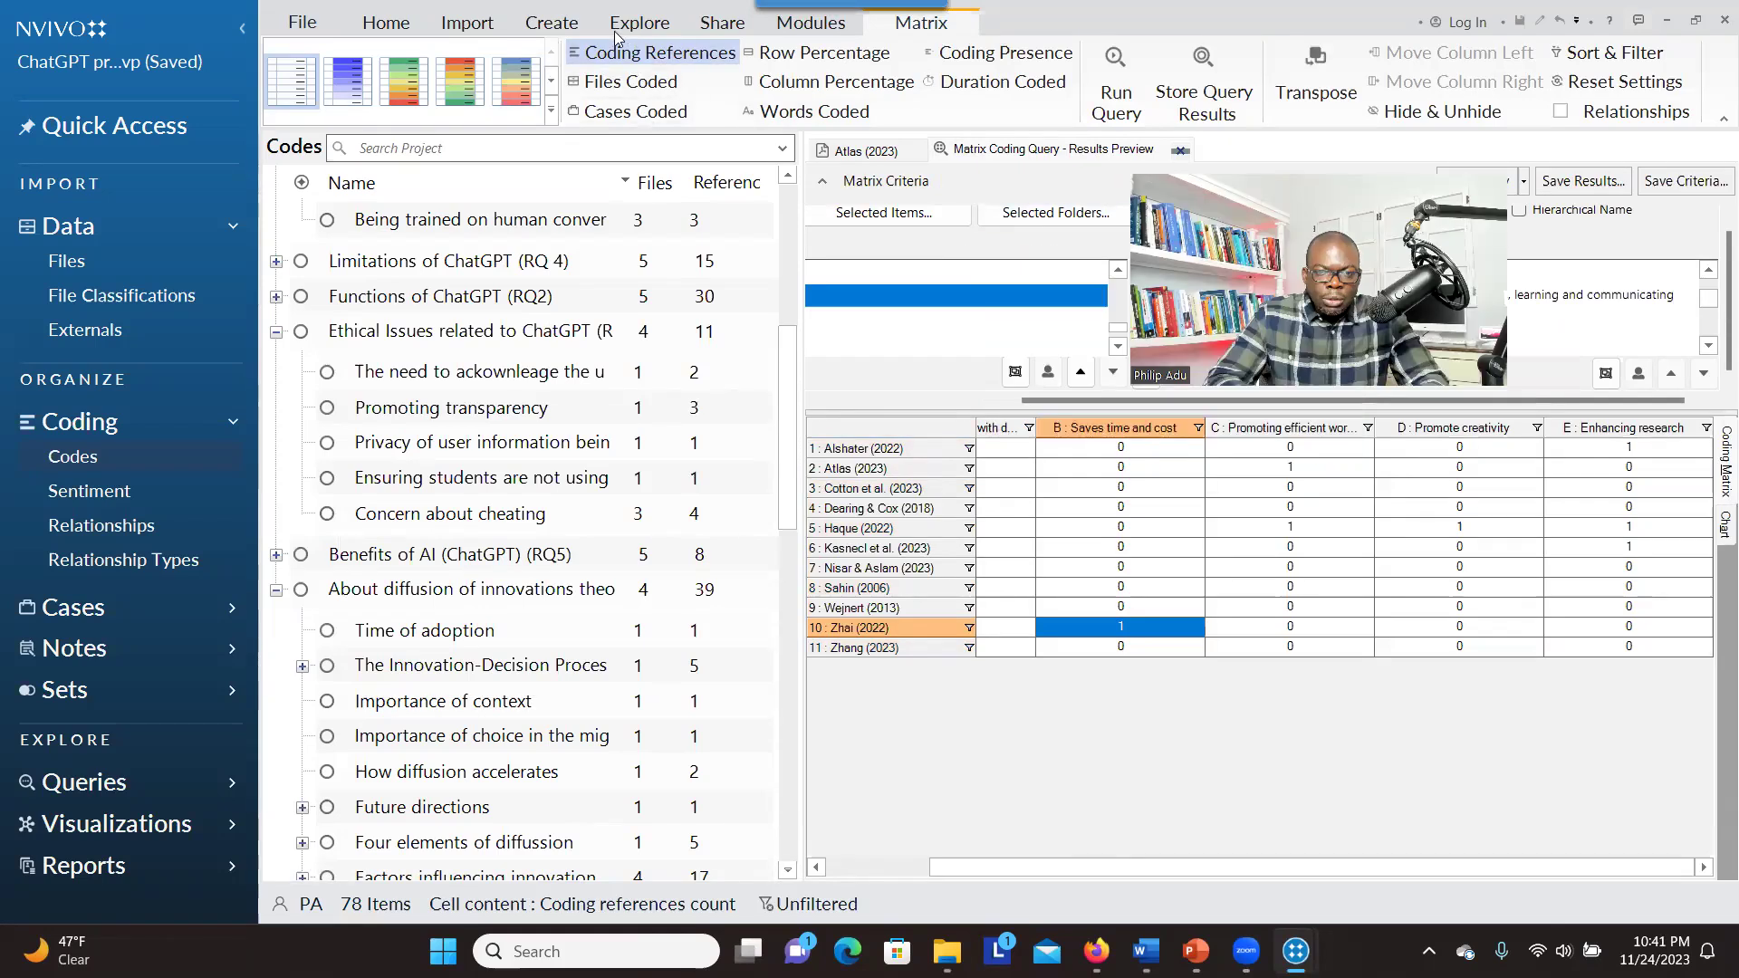
# - Start a new framework matrix and name it "Testing"
pyautogui.click(544, 27)
pyautogui.click(381, 81)
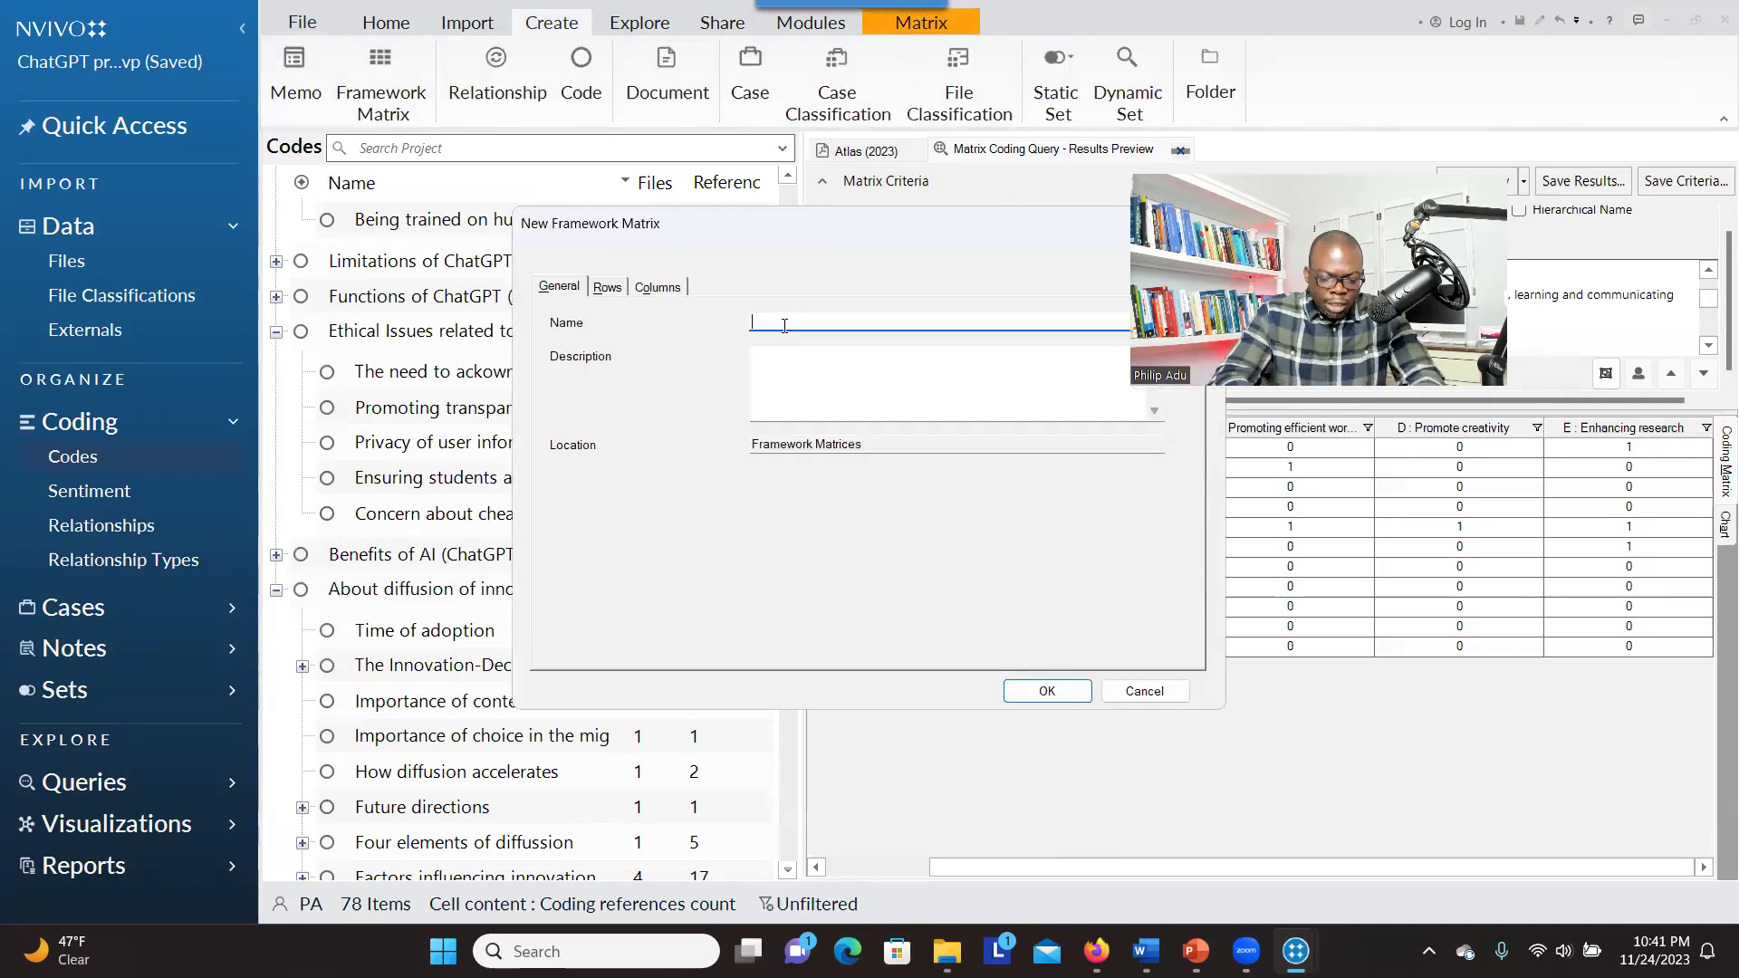
pyautogui.write('Tea')
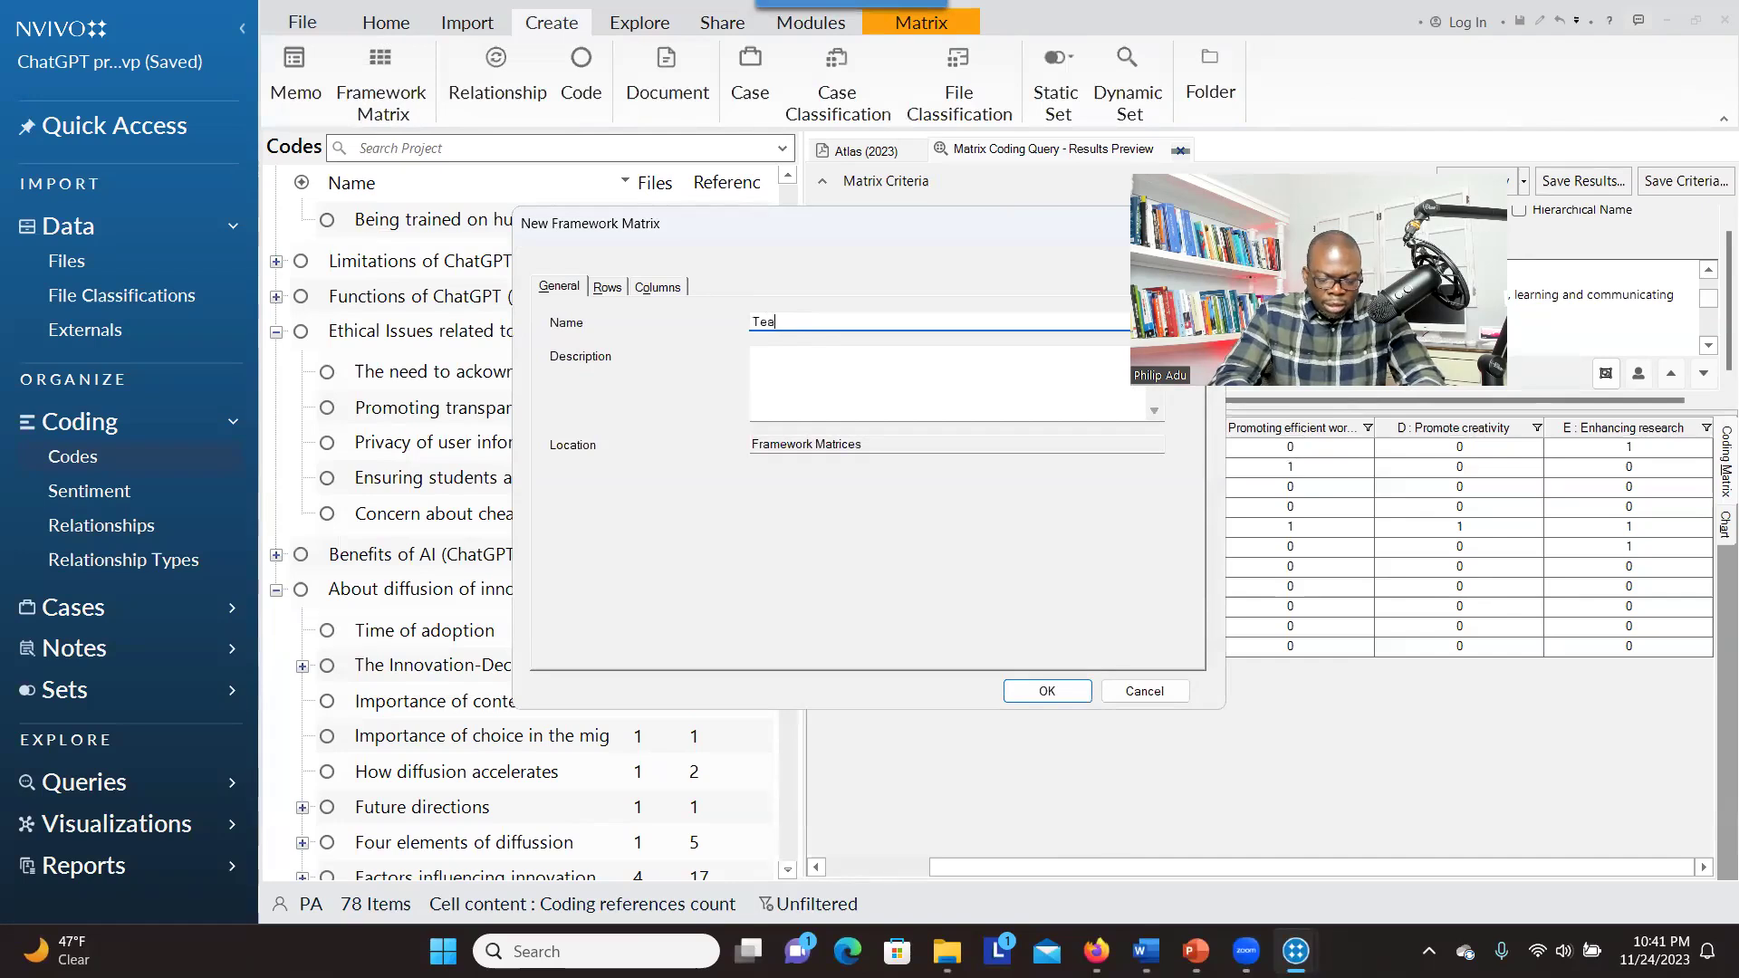
pyautogui.press('BackSpace')
pyautogui.write('sting')
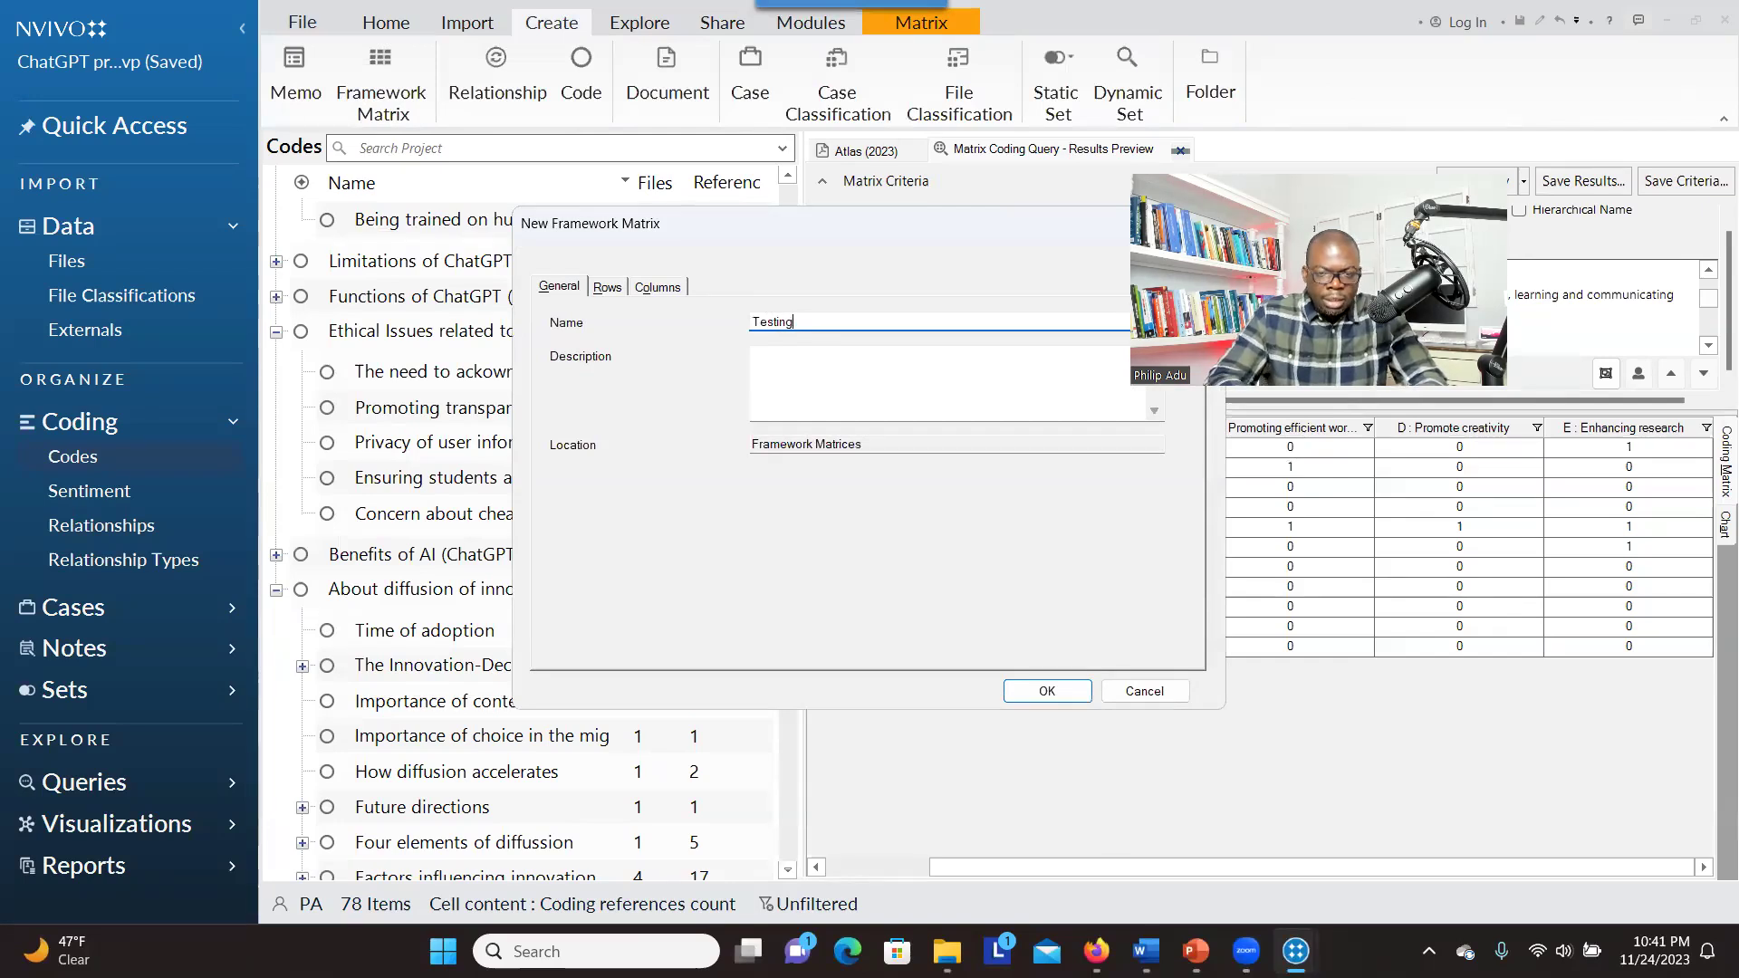
# - Add all eleven article cases, Alshater (2022) through Zhang (2023), as the framework matrix's rows
pyautogui.click(606, 289)
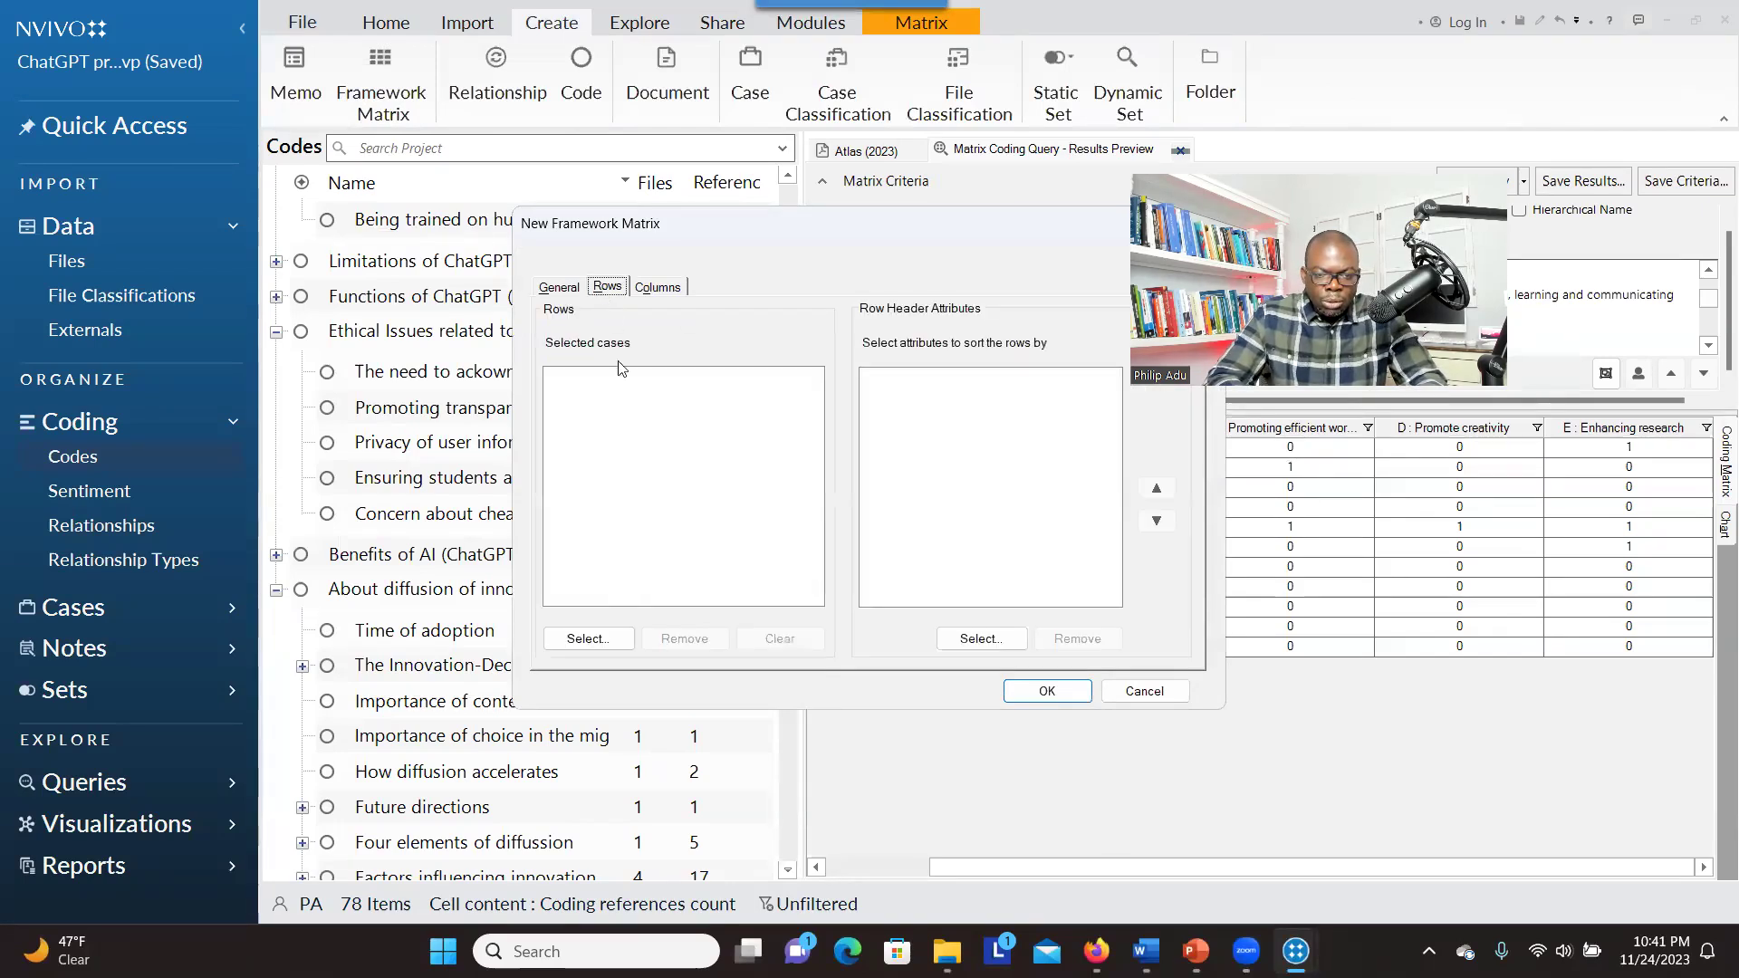
pyautogui.click(605, 638)
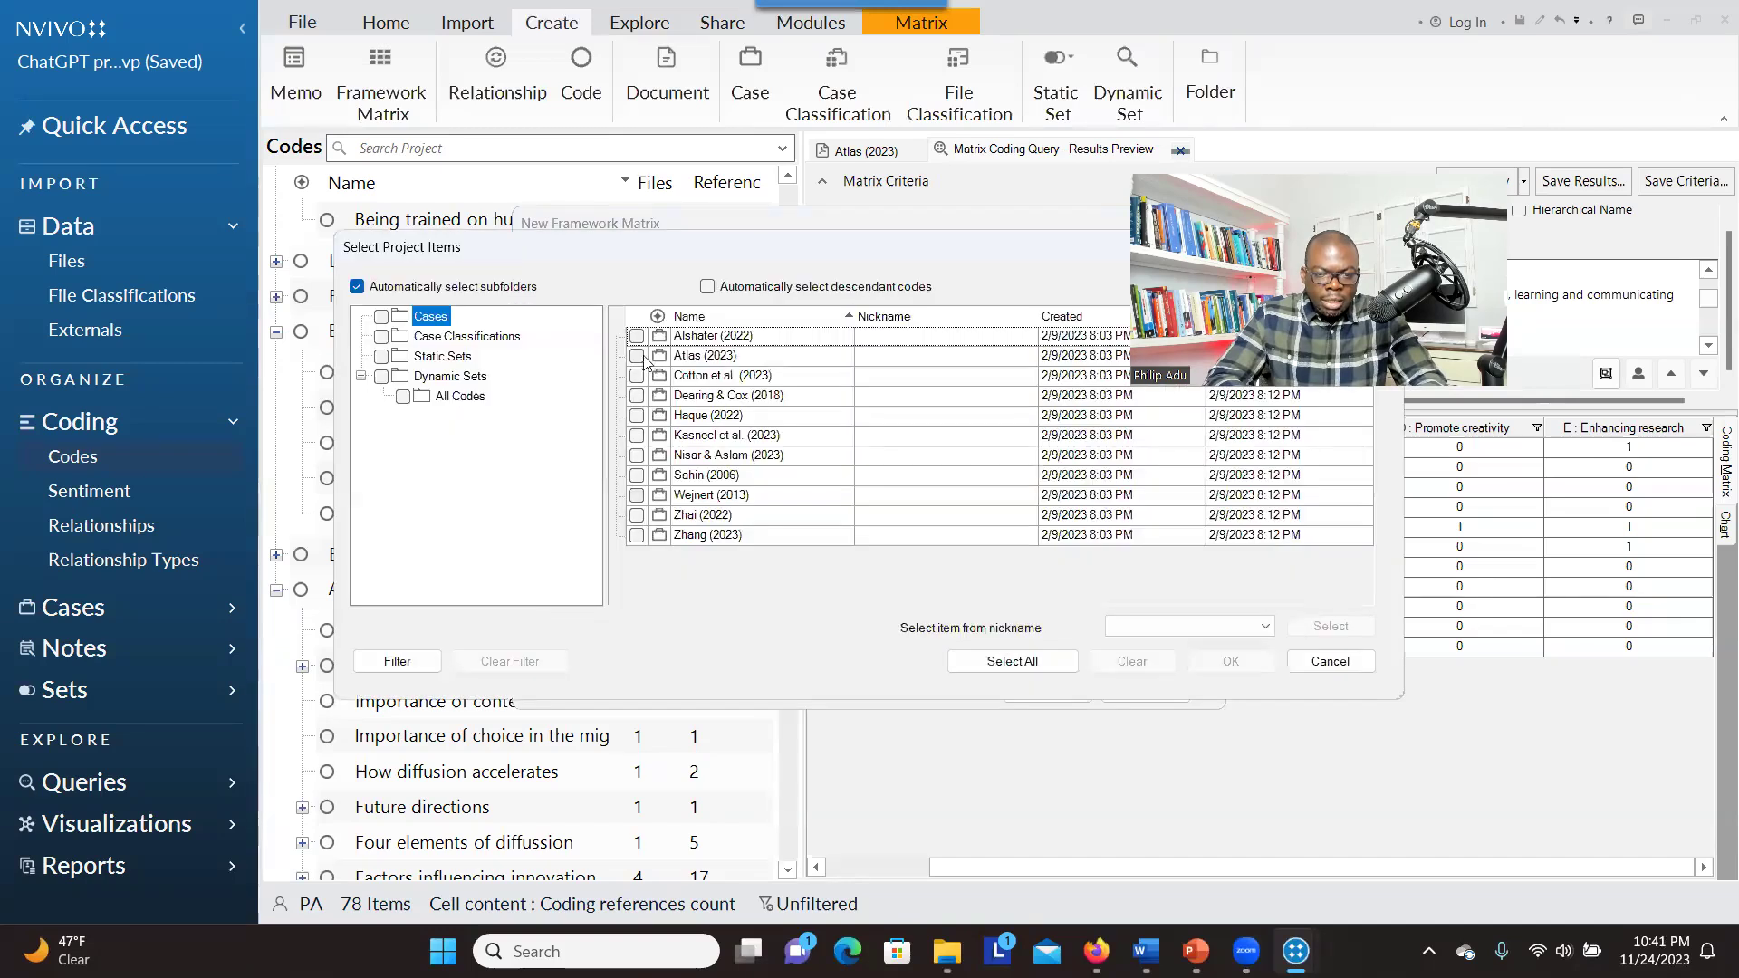
pyautogui.click(637, 336)
pyautogui.click(637, 355)
pyautogui.click(637, 375)
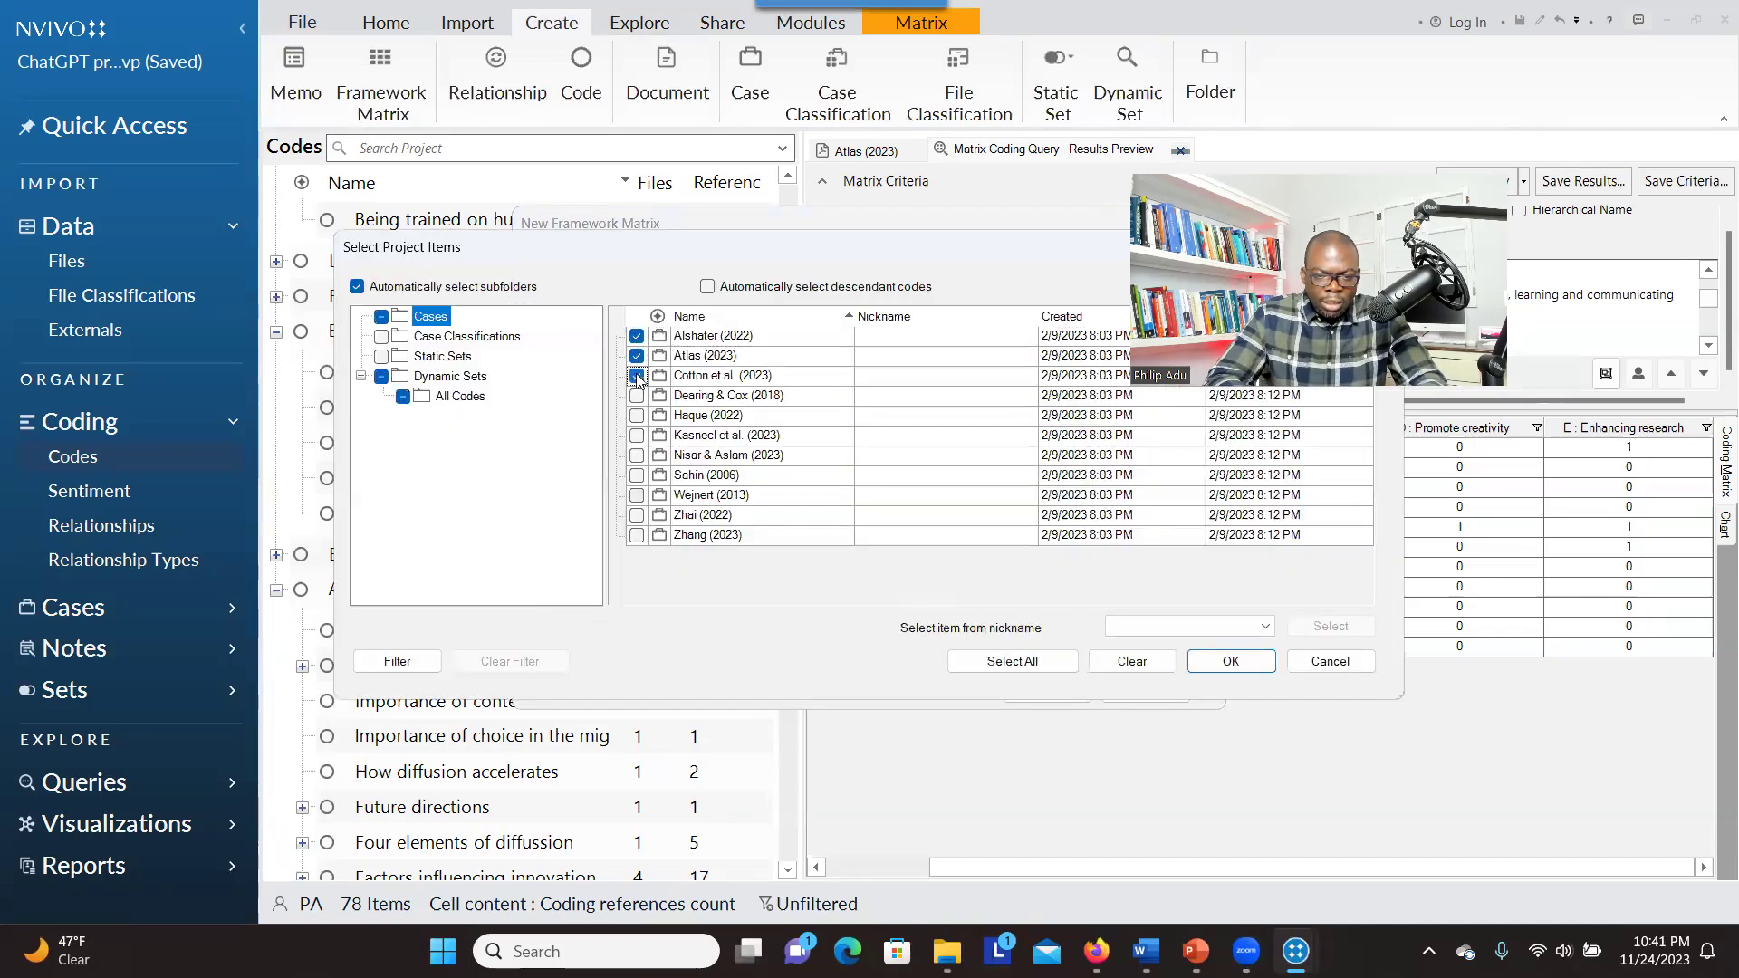
pyautogui.click(636, 395)
pyautogui.click(637, 415)
pyautogui.click(636, 435)
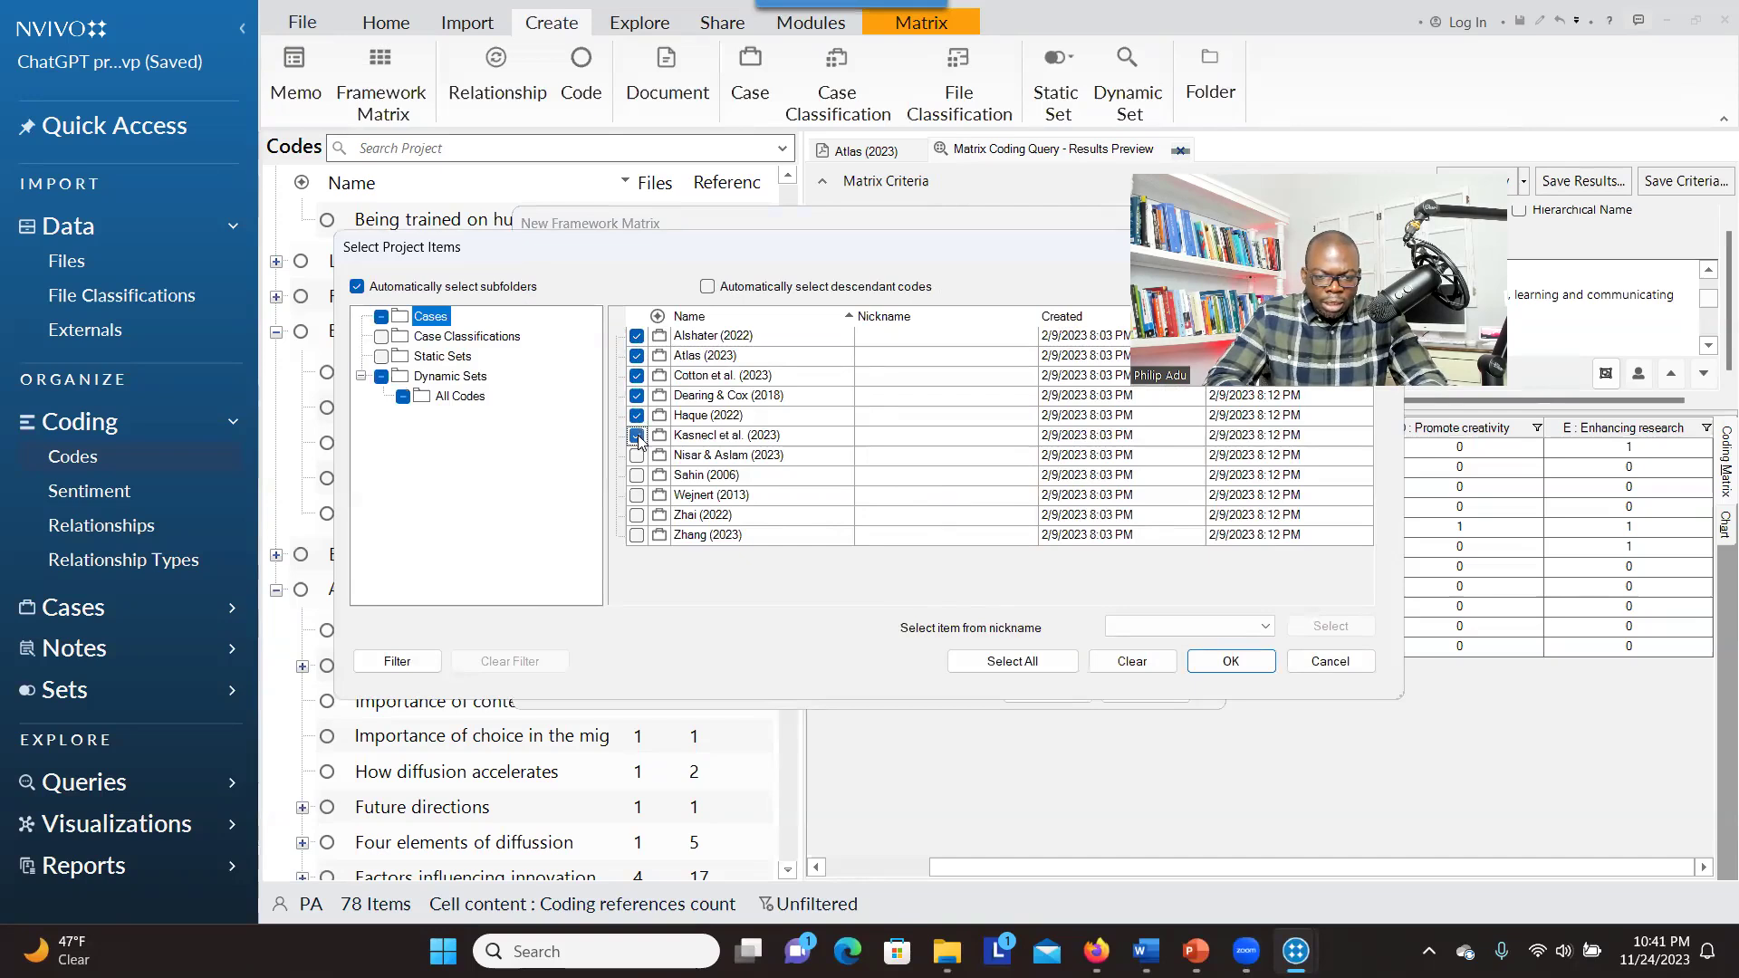
pyautogui.click(636, 455)
pyautogui.click(637, 475)
pyautogui.click(637, 495)
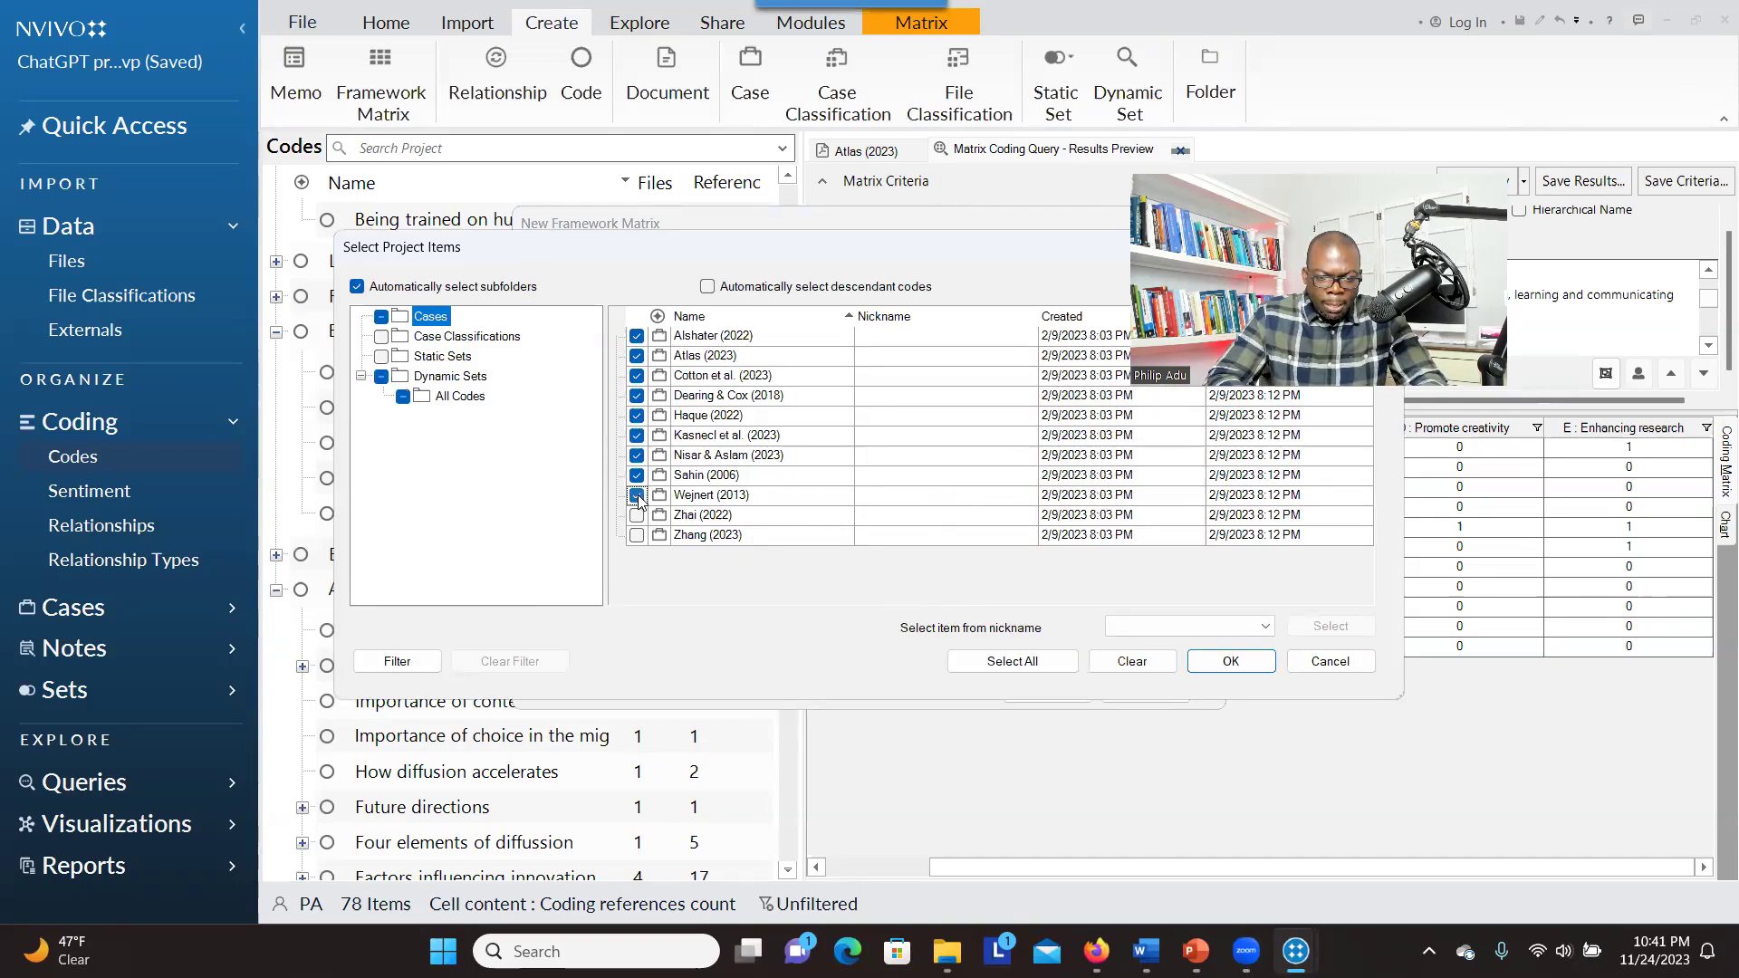
pyautogui.click(637, 515)
pyautogui.click(637, 534)
pyautogui.click(1223, 662)
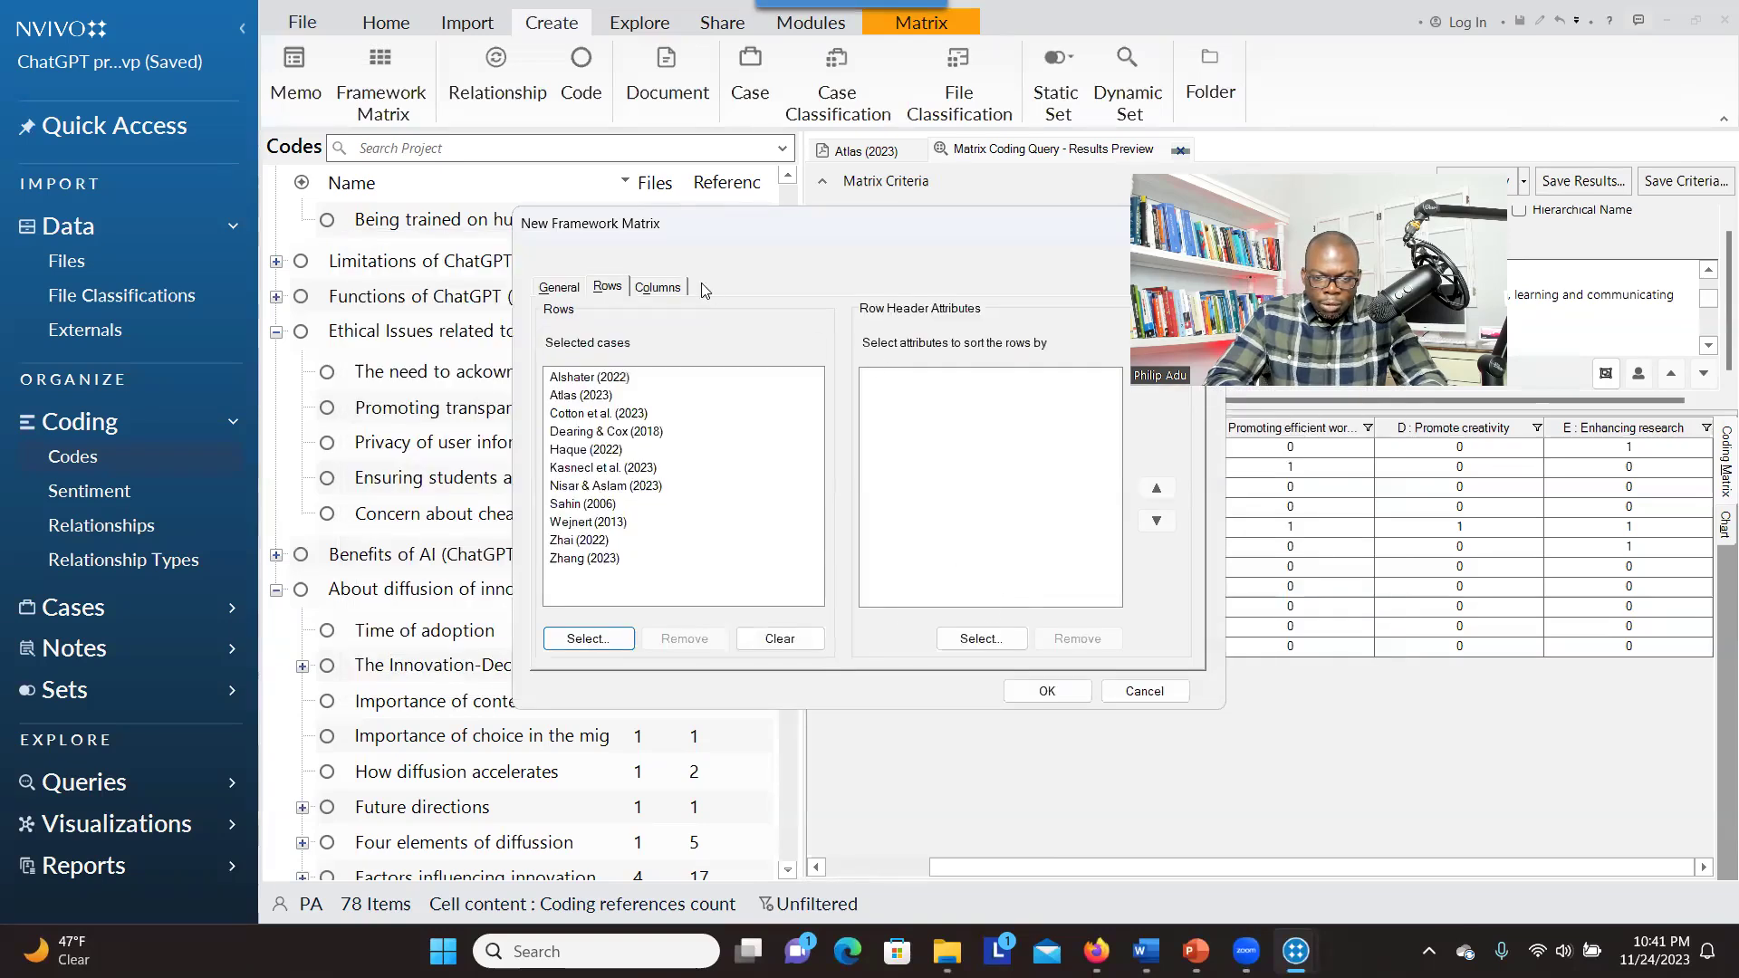
# - Add the five child codes of Ethical Issues related to ChatGPT (RQ6) as the framework matrix's columns and create the matrix
pyautogui.click(658, 286)
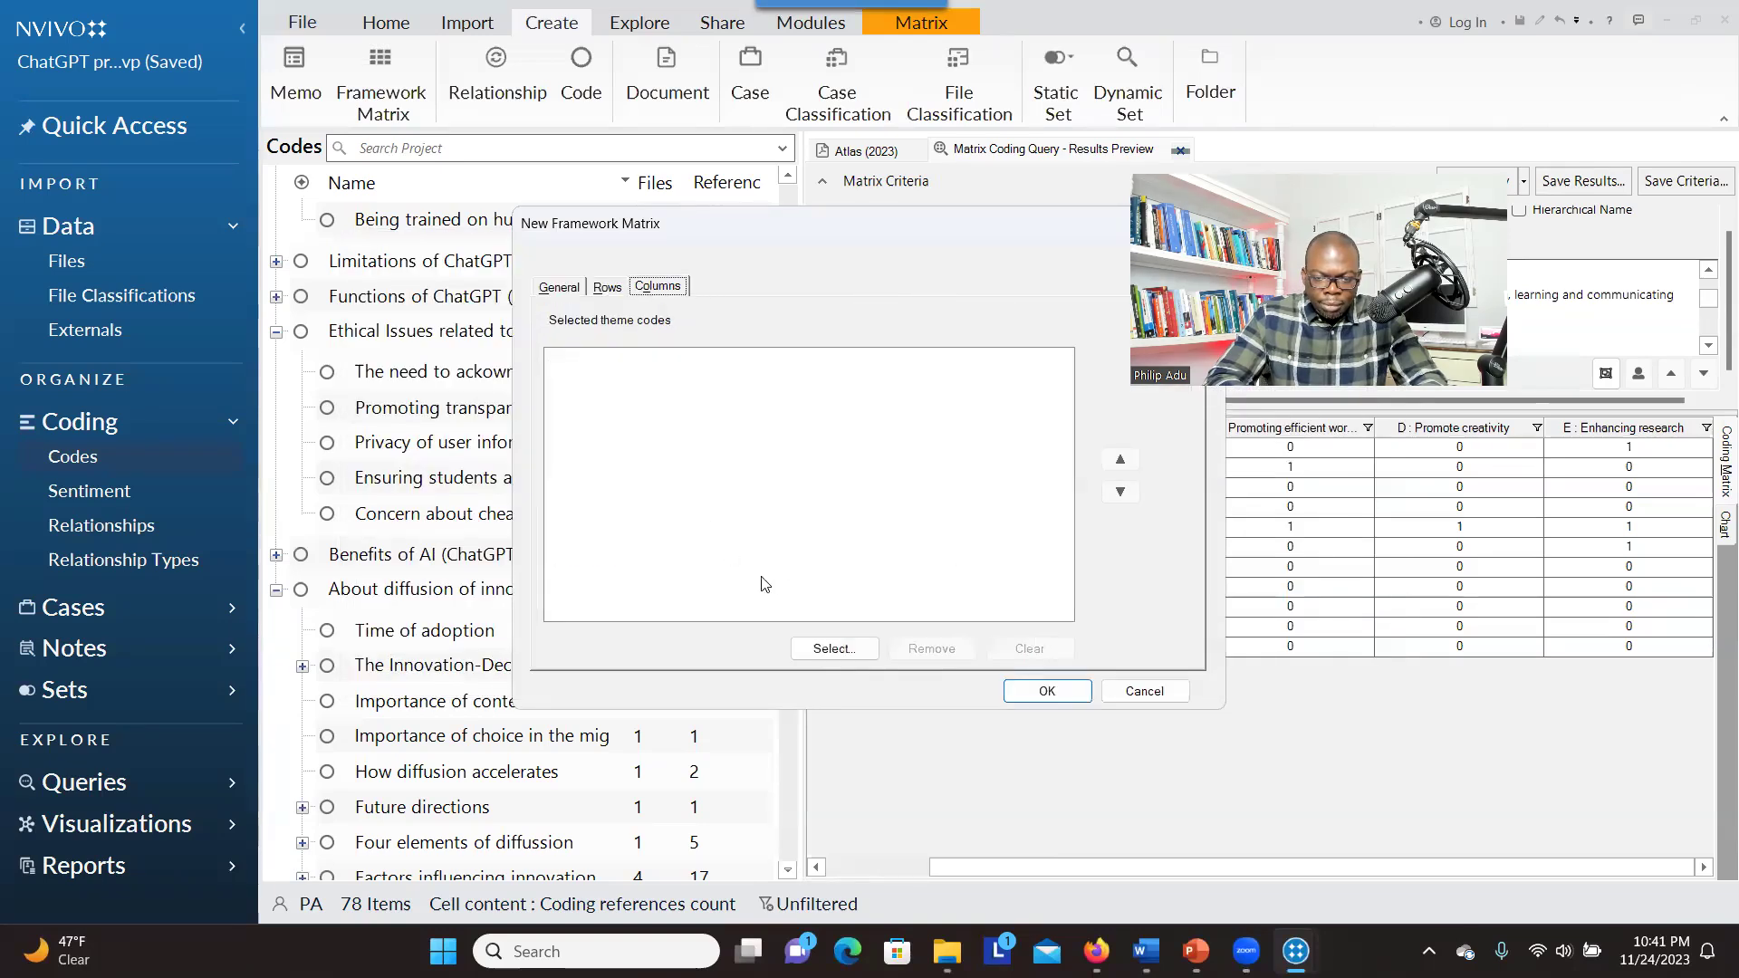
pyautogui.click(829, 648)
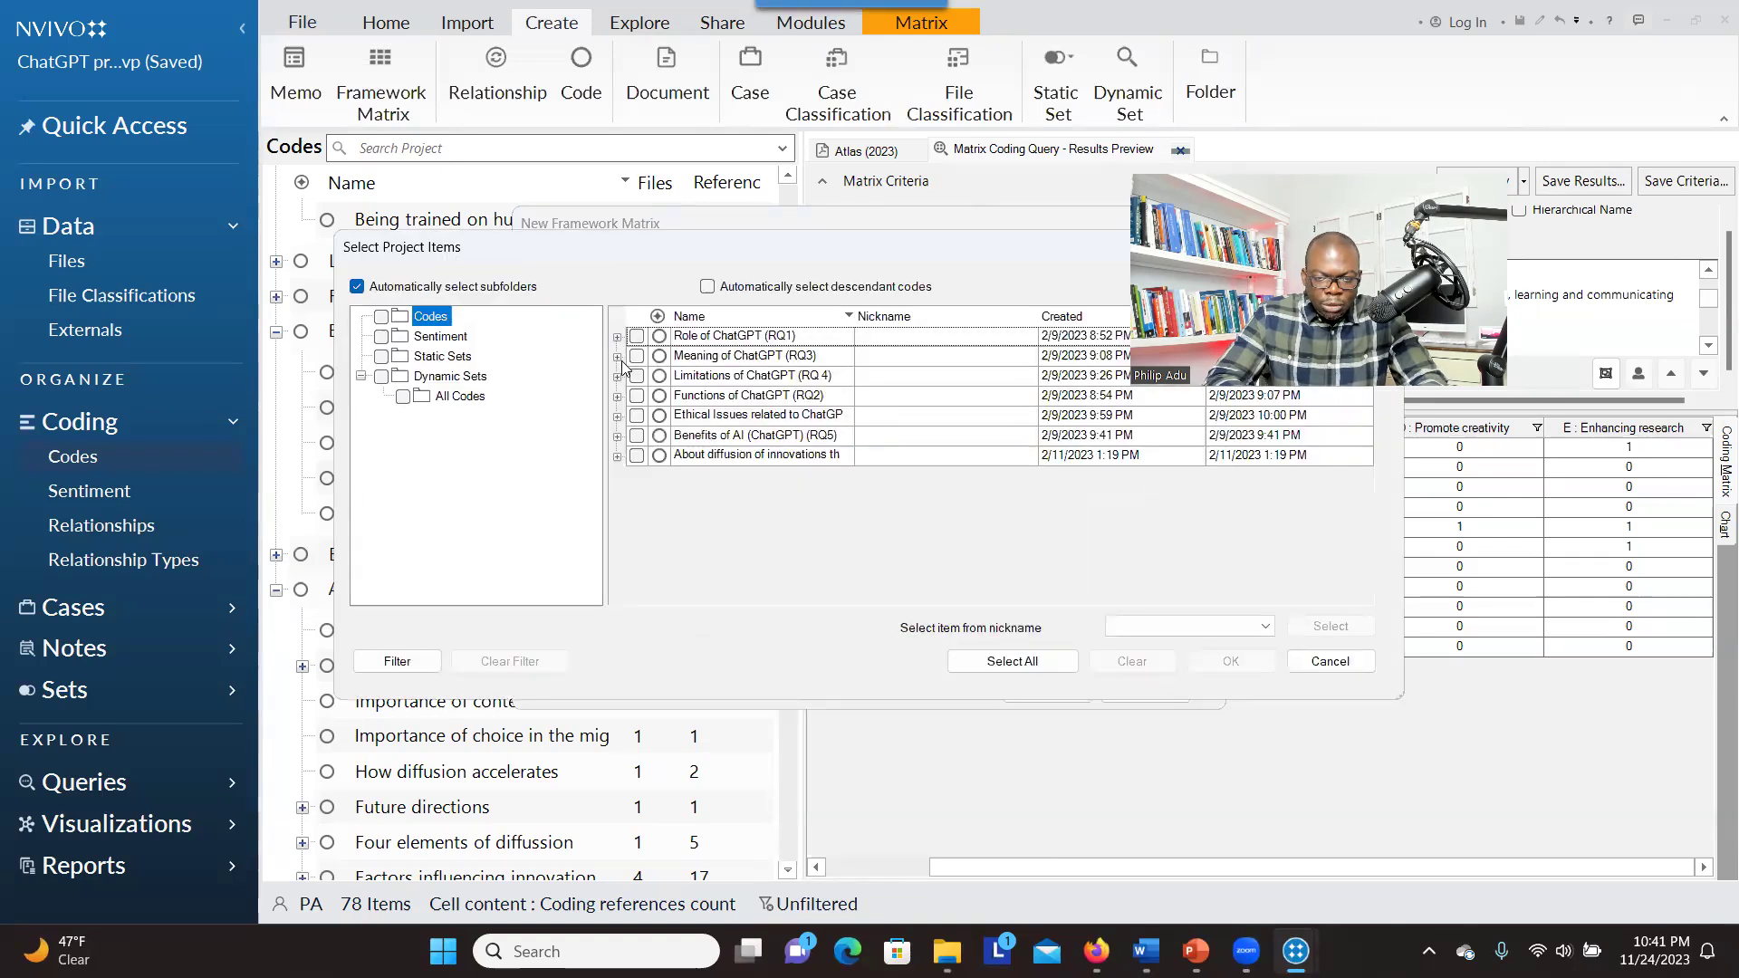
pyautogui.click(618, 418)
pyautogui.click(653, 441)
pyautogui.click(653, 461)
pyautogui.click(654, 481)
pyautogui.click(653, 501)
pyautogui.click(653, 521)
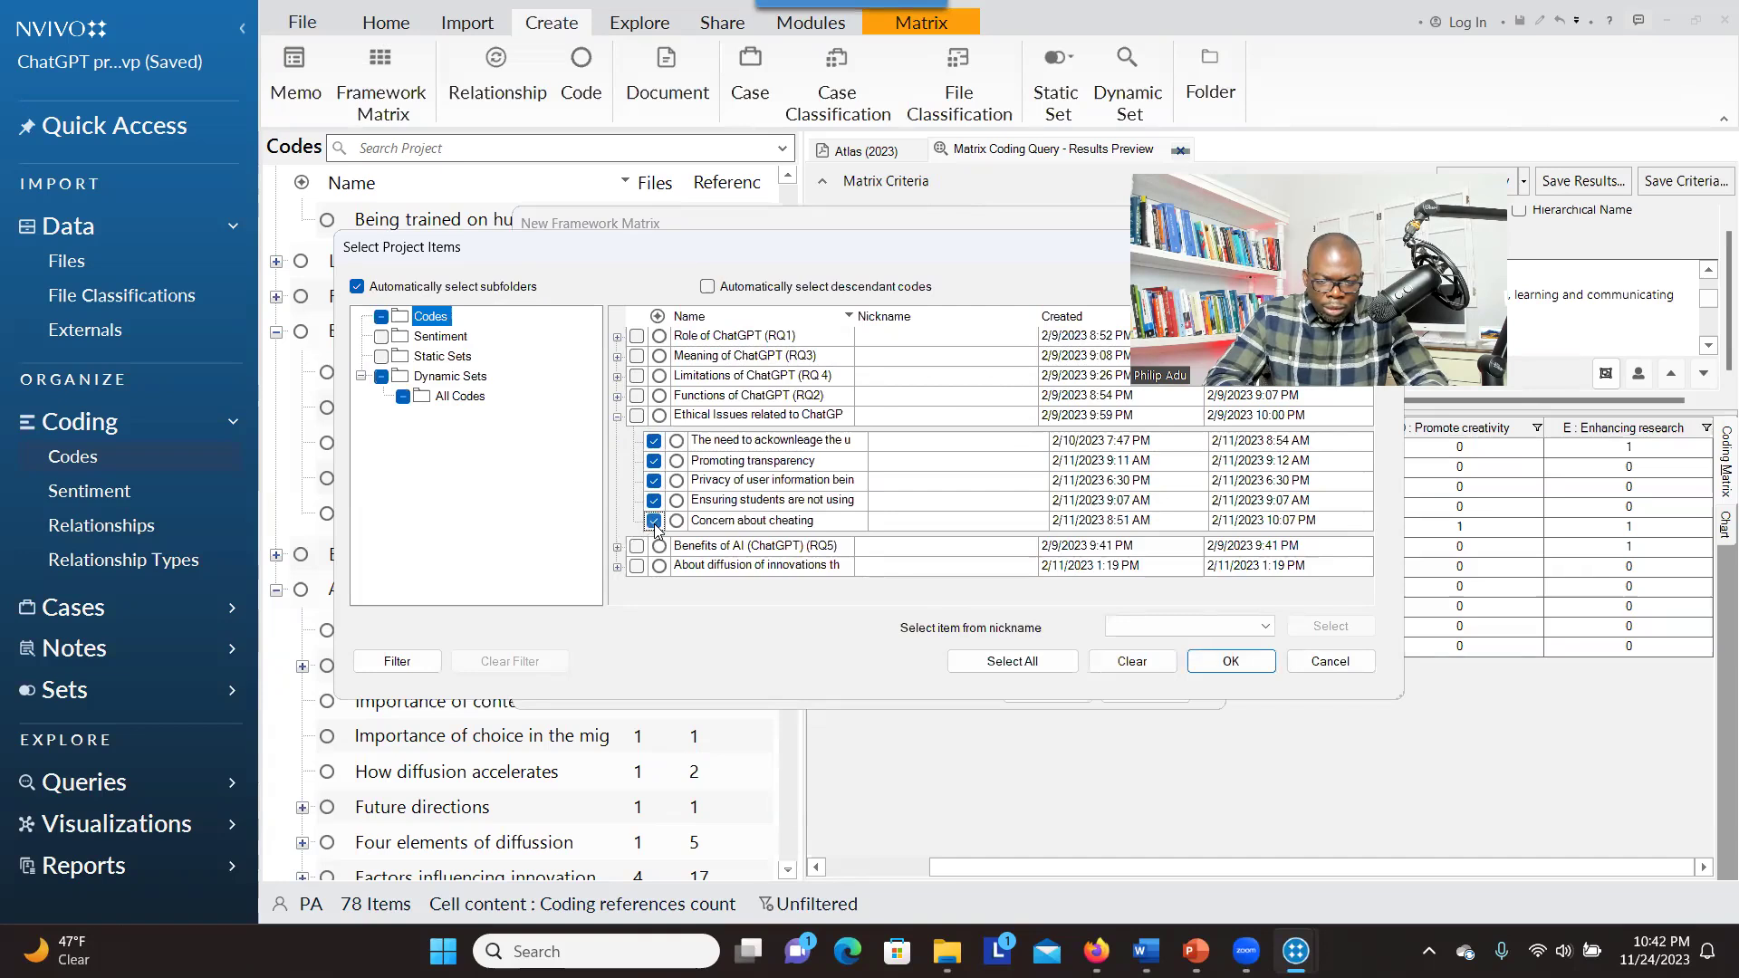
pyautogui.click(1233, 665)
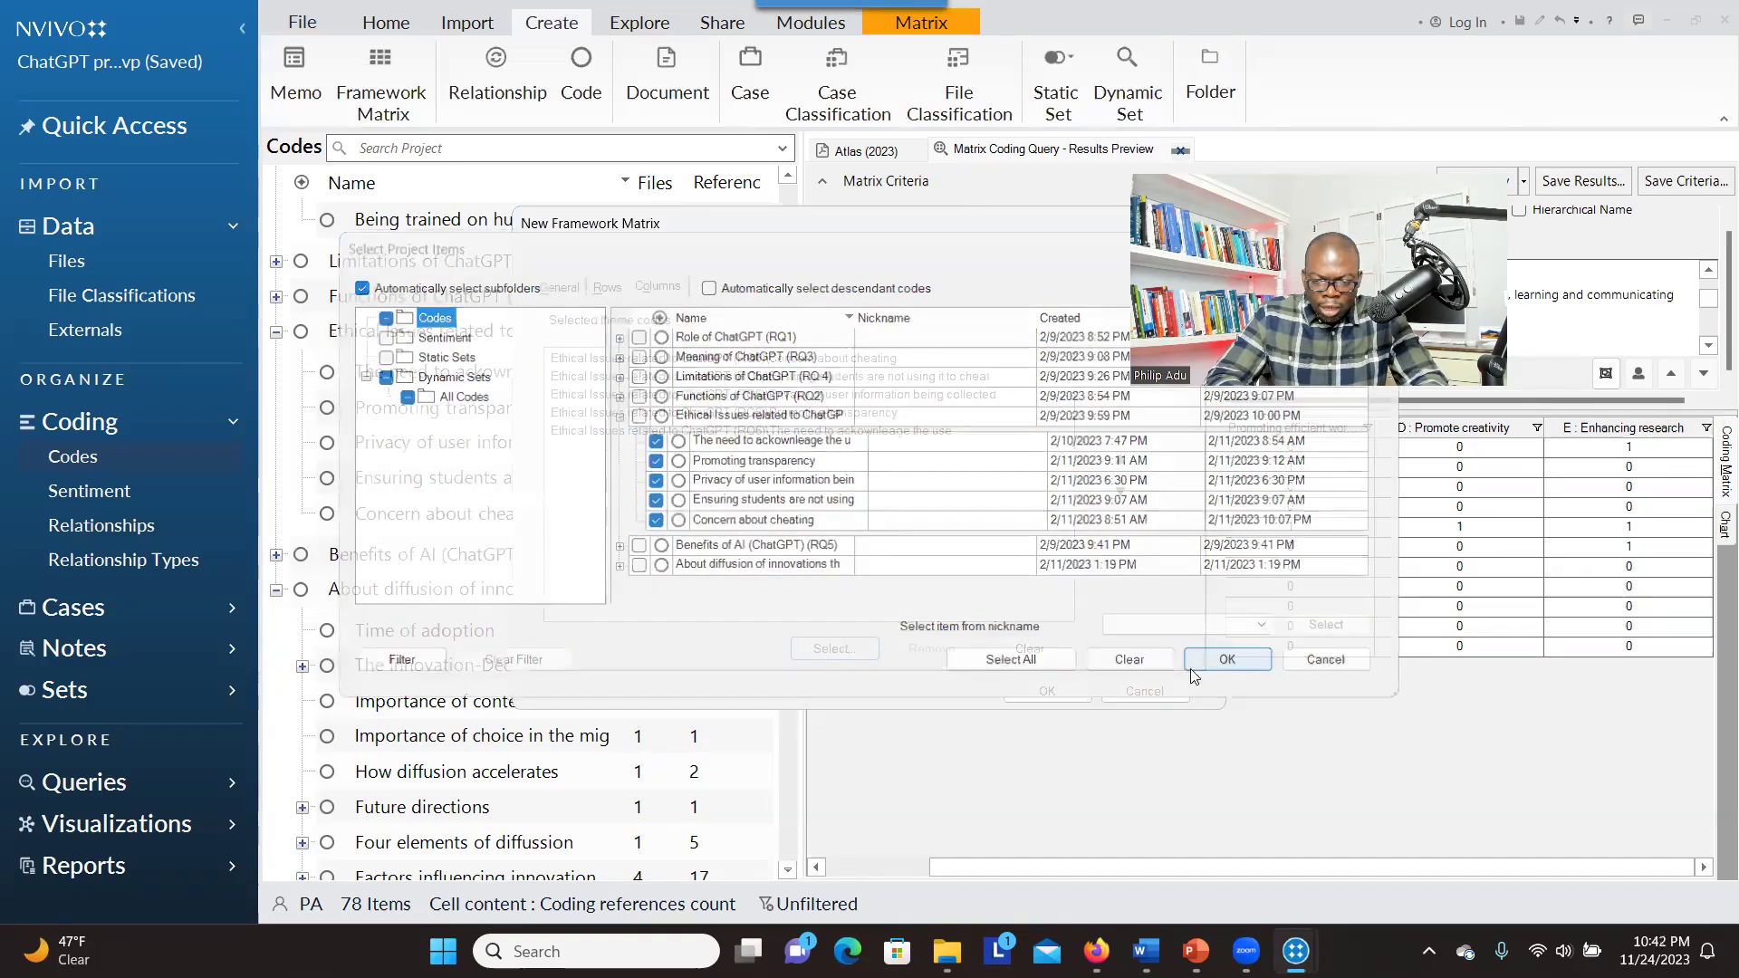
pyautogui.click(1046, 692)
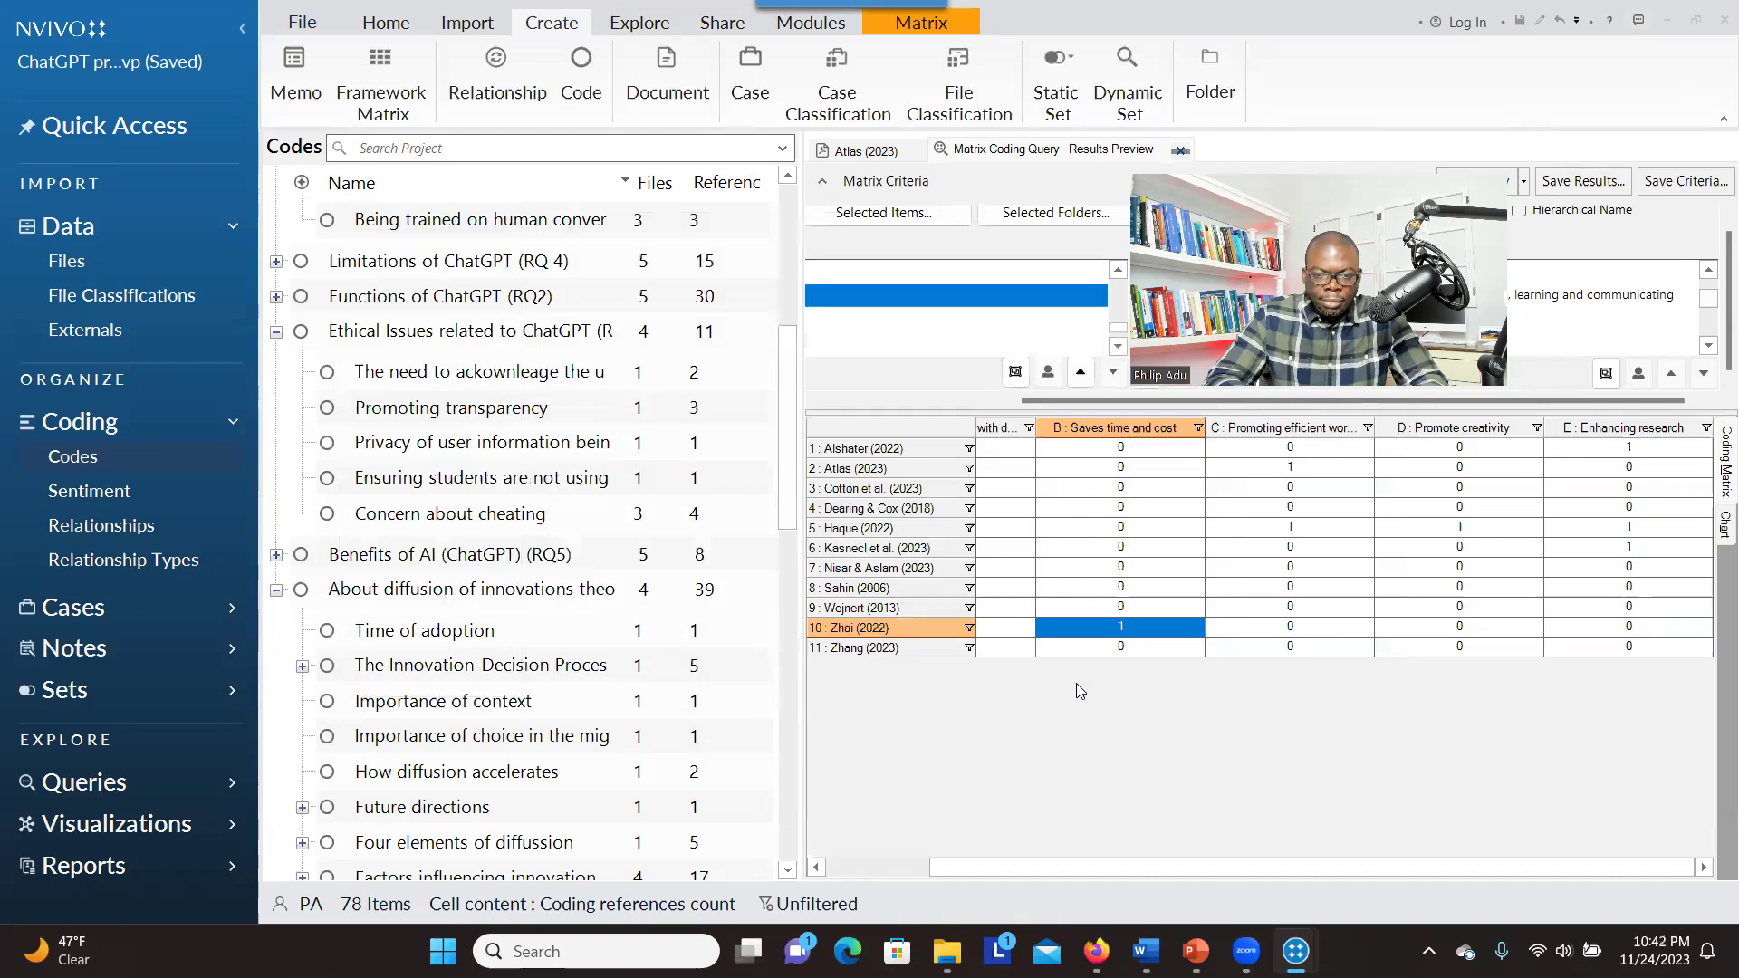